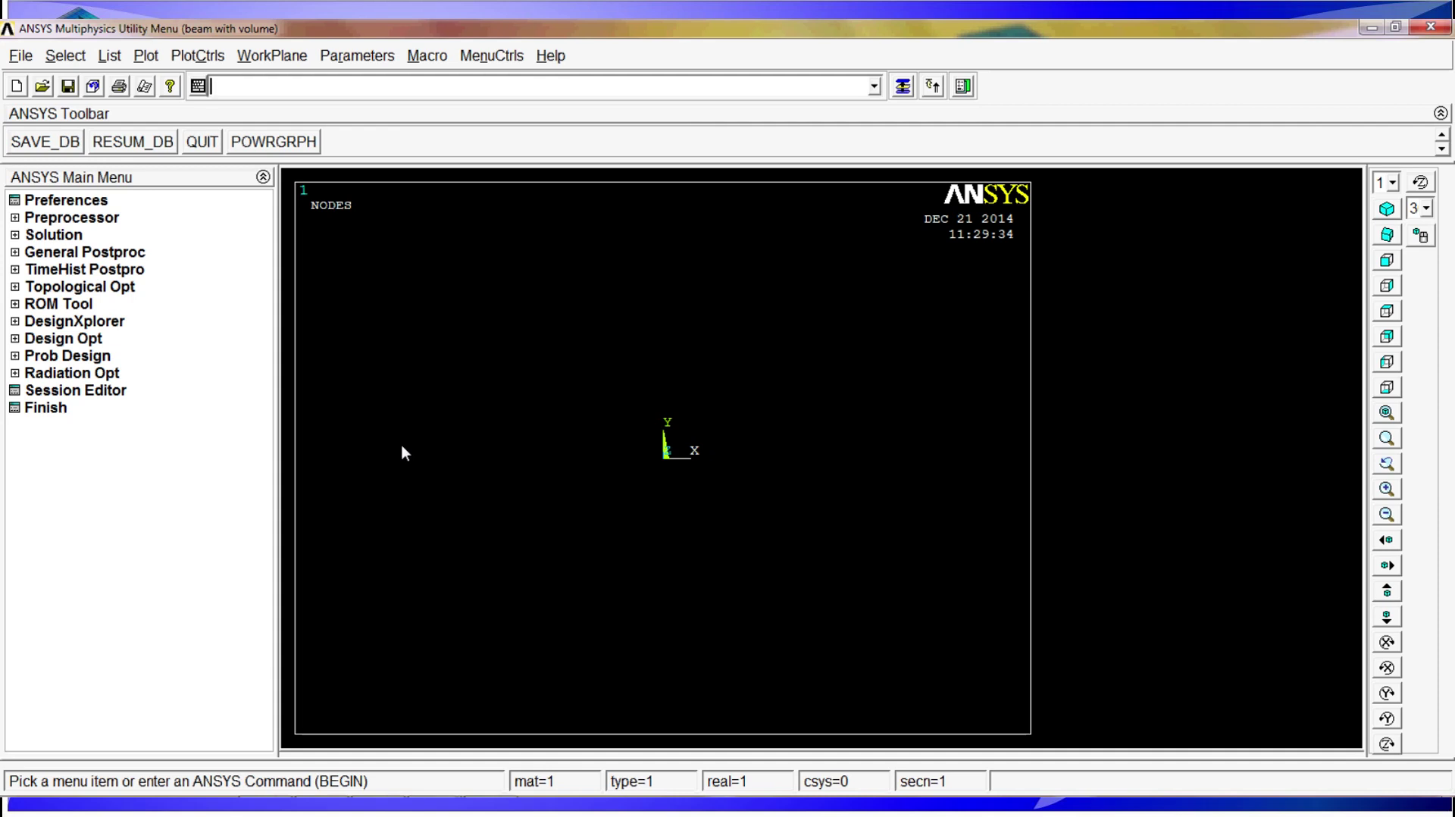
- Create keypoint 1 in the active coordinate system at the origin (0, 0, 0)
click(81, 220)
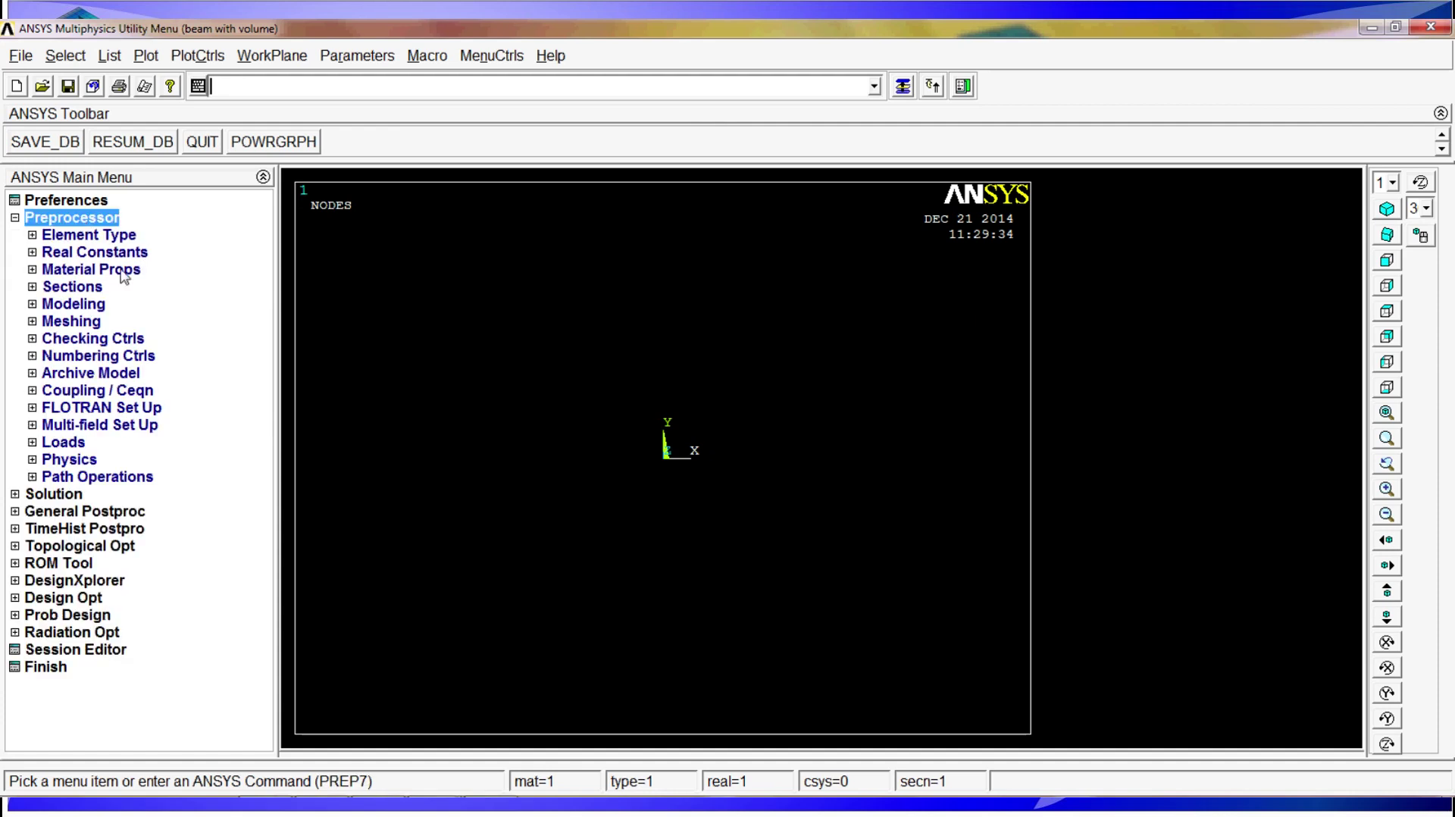
click(76, 304)
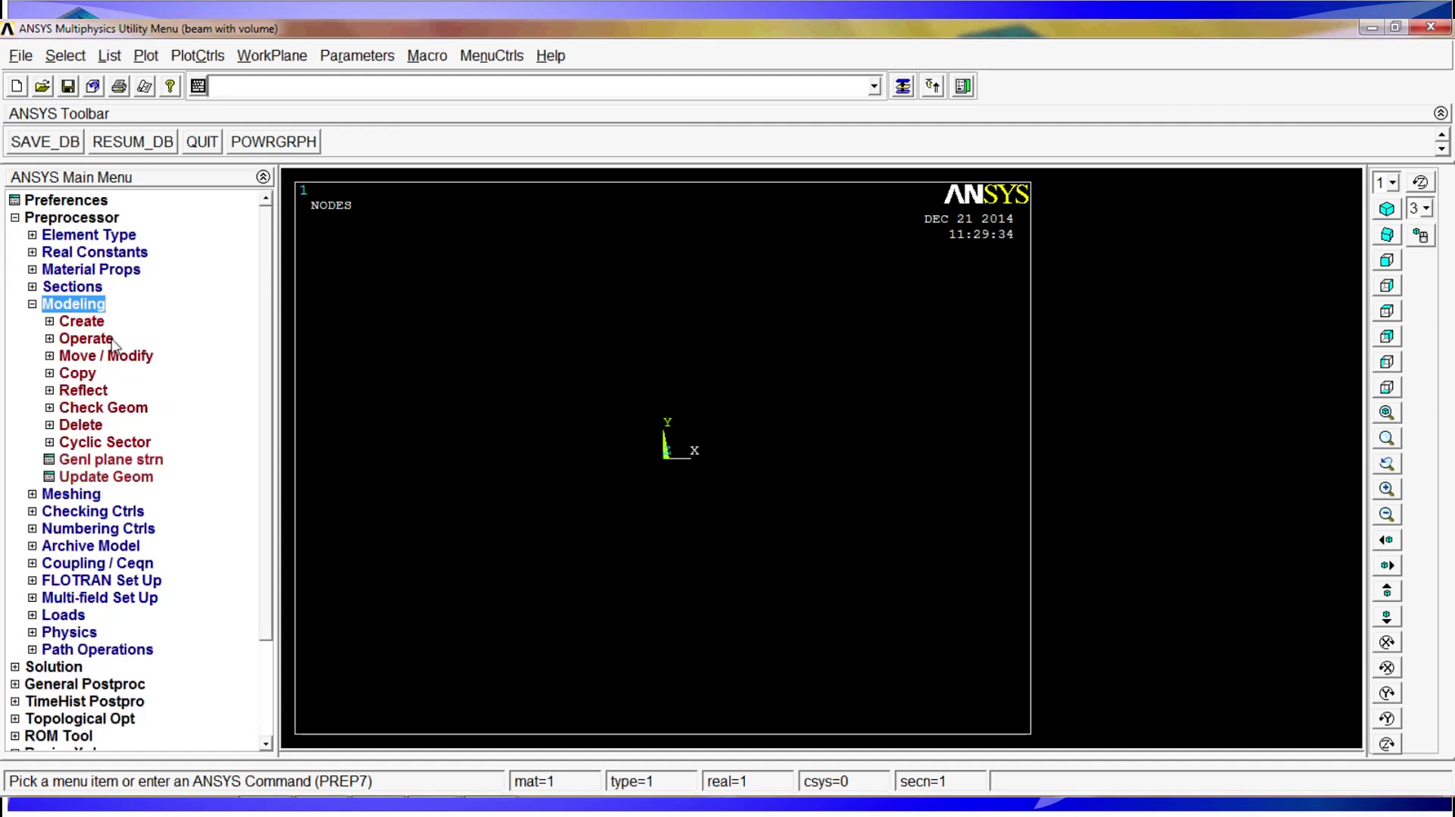
click(82, 321)
click(111, 339)
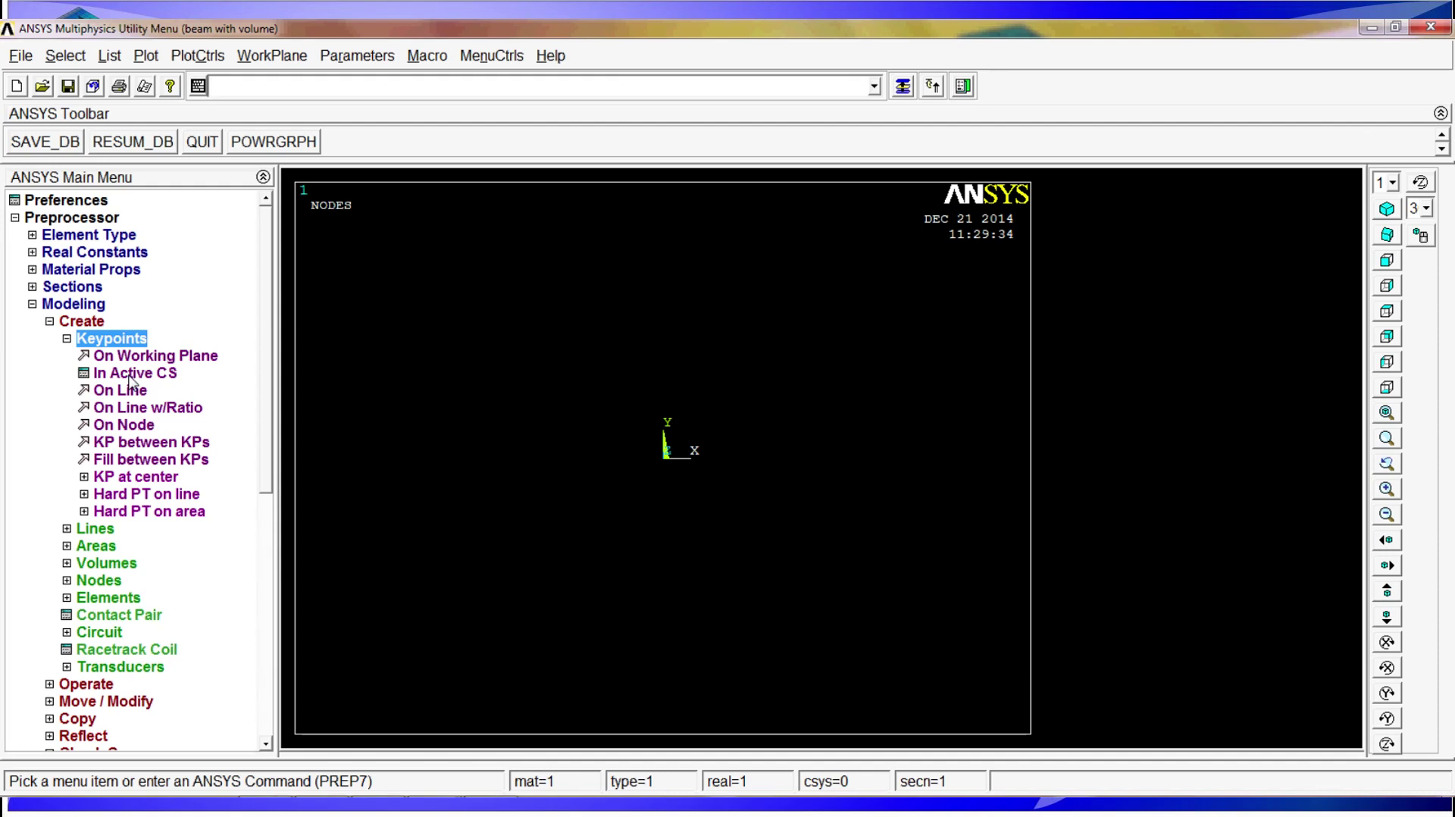
click(131, 375)
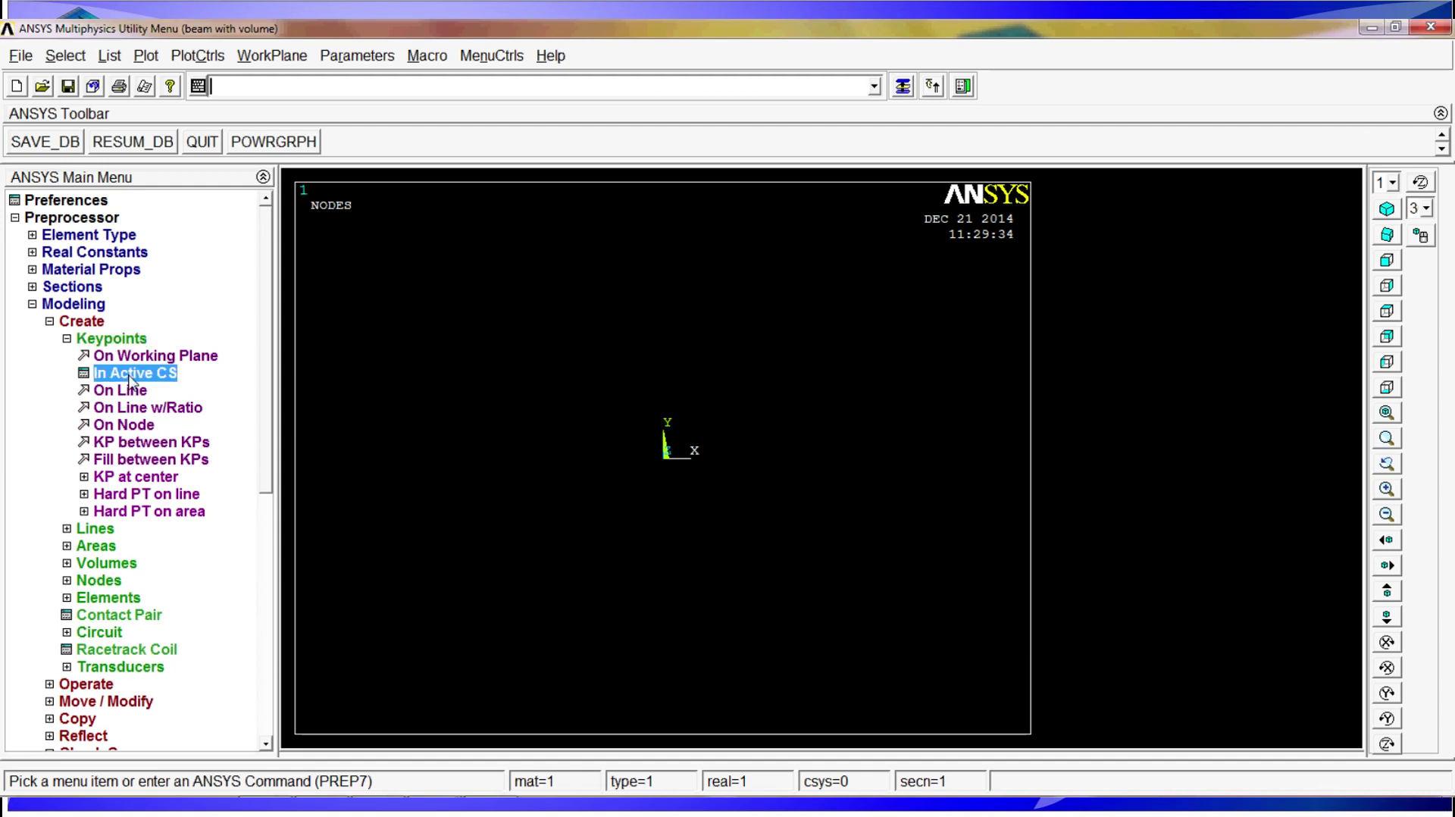
text(1)
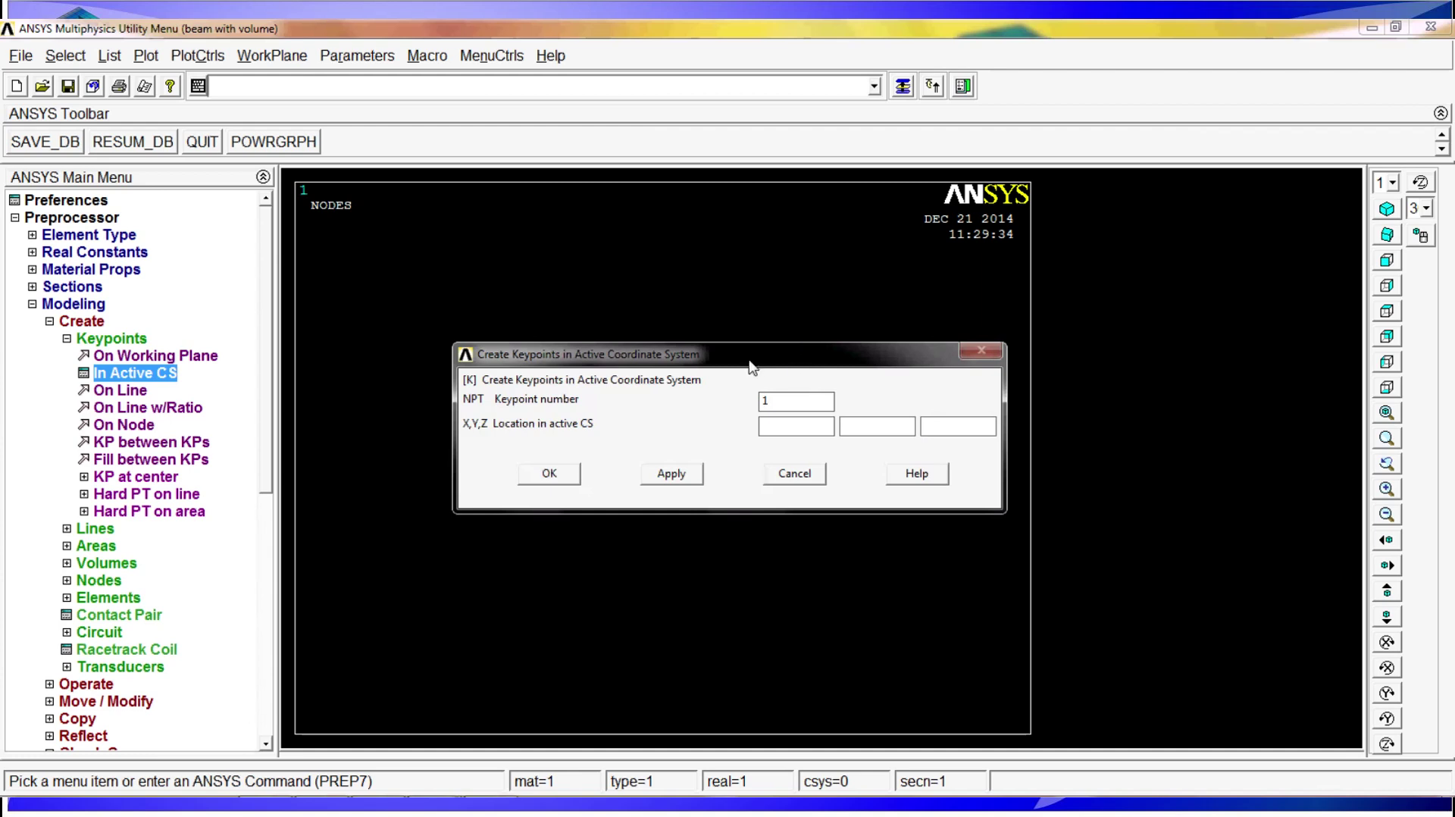
drag(749, 360, 677, 233)
click(714, 301)
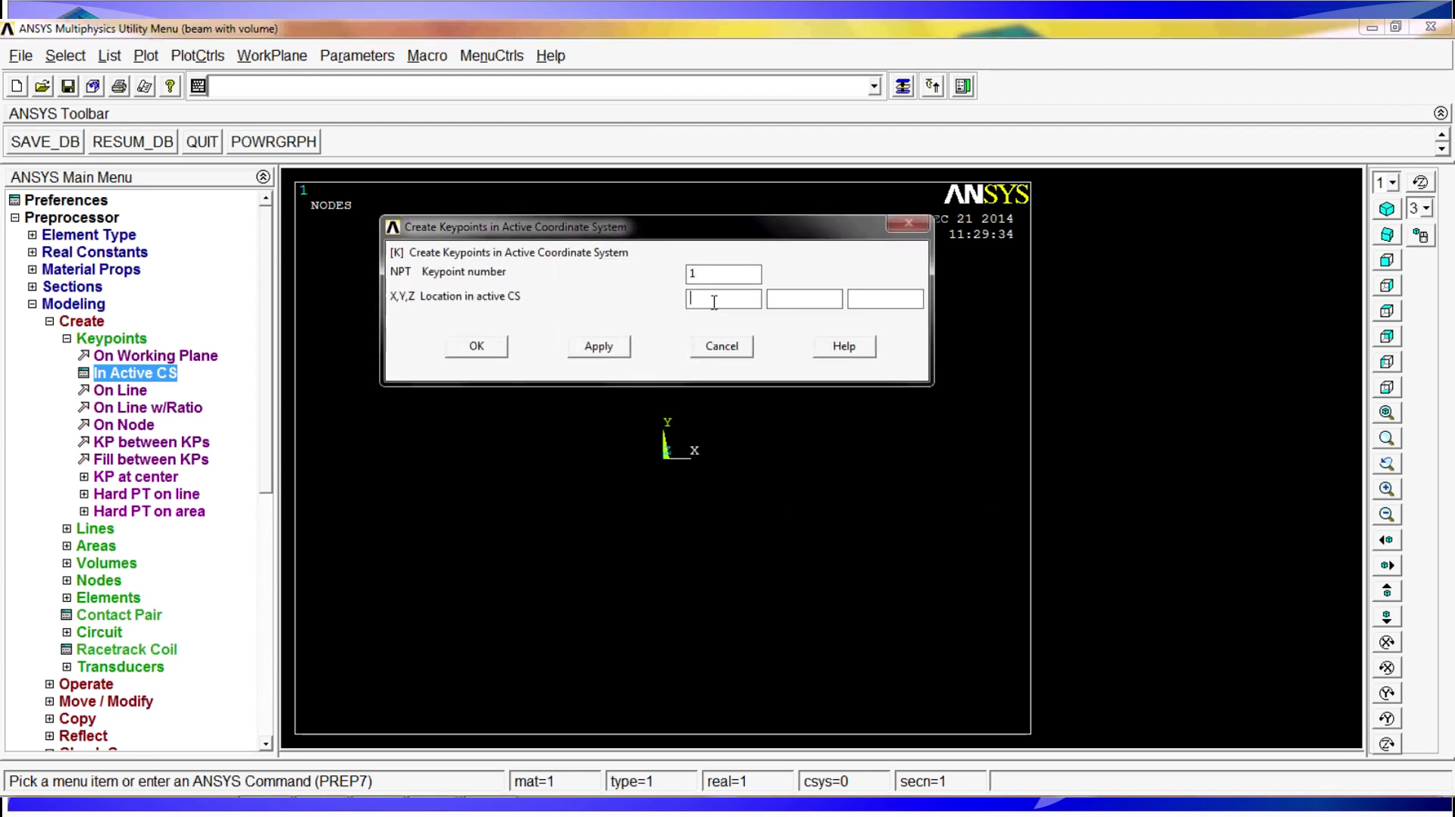
text(0)
key(Tab)
text(0)
key(Tab)
text(0)
click(603, 341)
- Create keypoint 2 at X 40/1000, Y 0, Z 0
click(710, 274)
click(696, 298)
text(40/1000)
click(610, 356)
- Create keypoint 3 at X 40/1000, Y 0, Z 40/1000
drag(711, 272, 607, 286)
text(3)
click(851, 299)
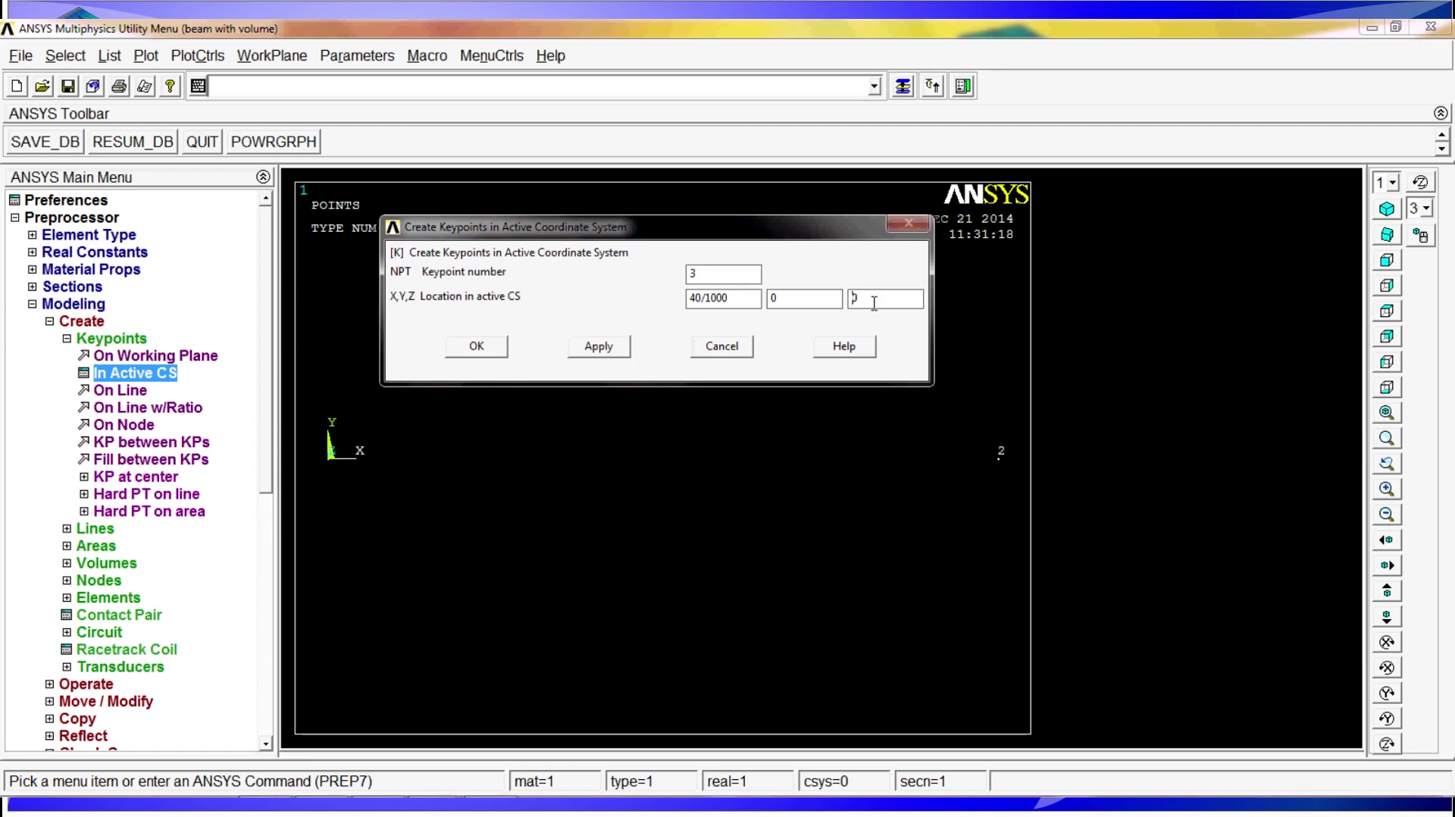
key(BackSpace)
text(40/1000)
click(599, 346)
- Create keypoint 4 at X 0, Y 0, Z 40/1000 and finish the outer corner keypoints
double_click(693, 274)
text(4)
double_click(717, 300)
text(0)
click(481, 348)
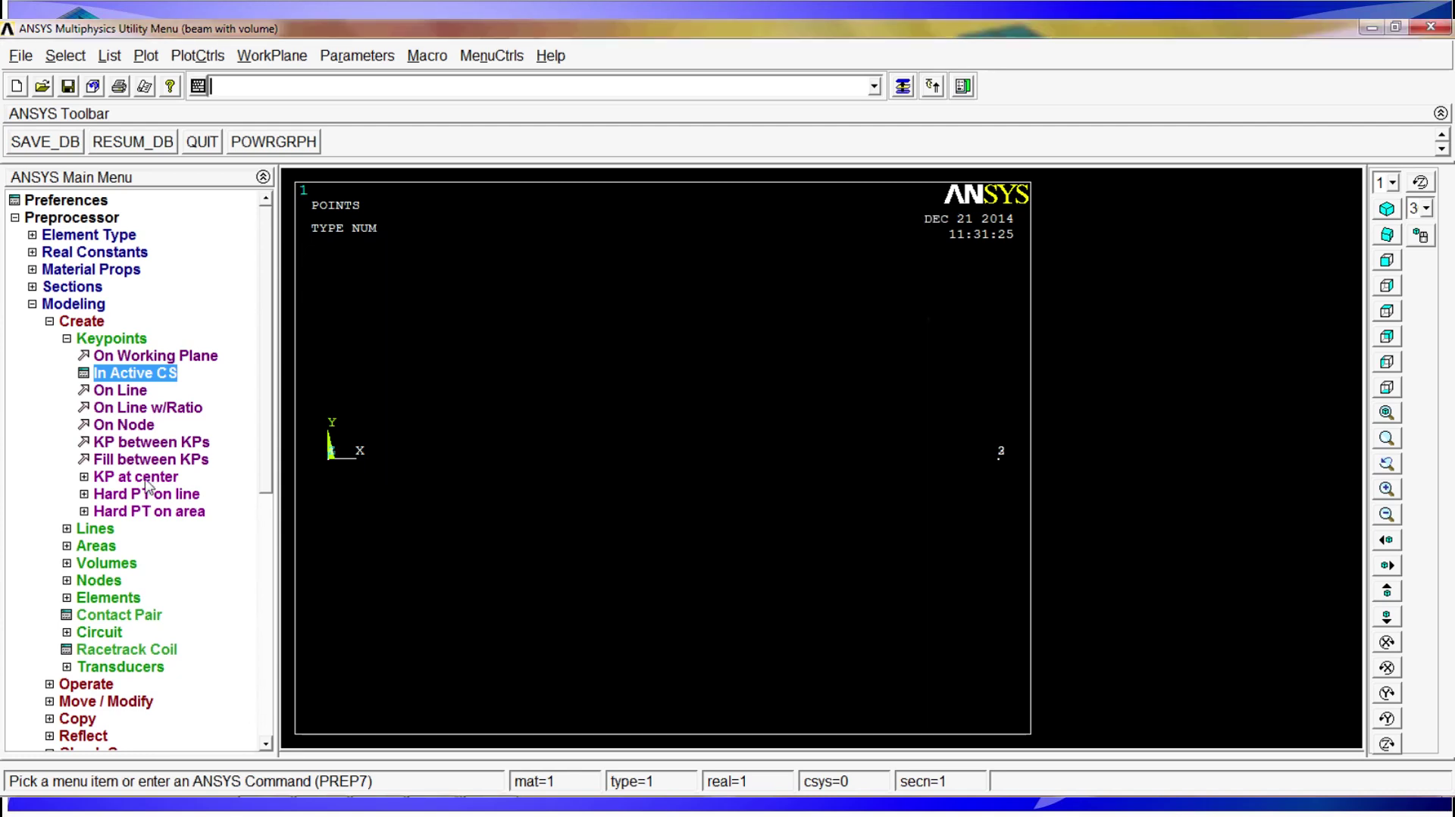
- Draw a straight line from keypoint 1 to keypoint 2
click(1387, 235)
click(1388, 212)
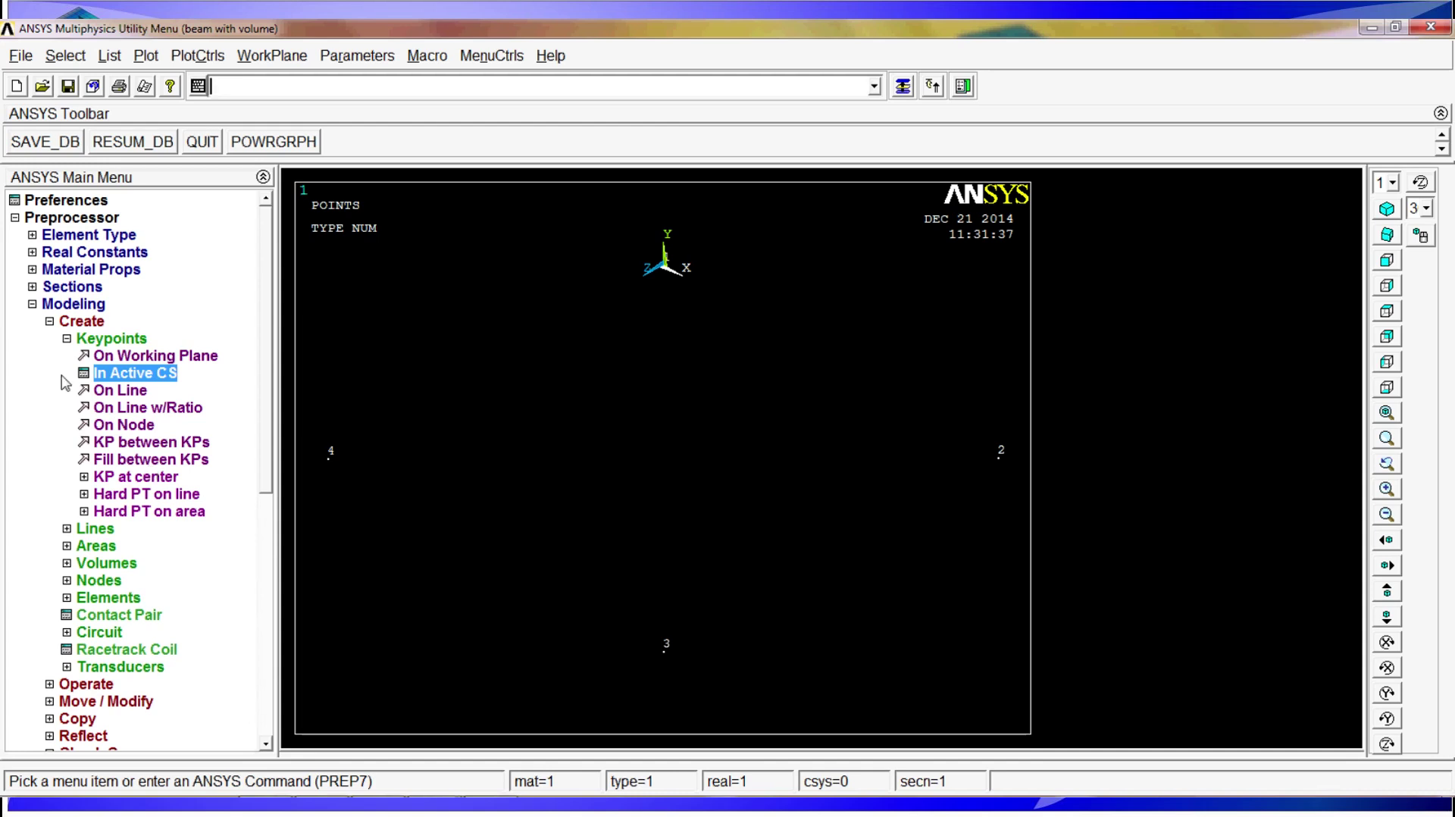
click(108, 339)
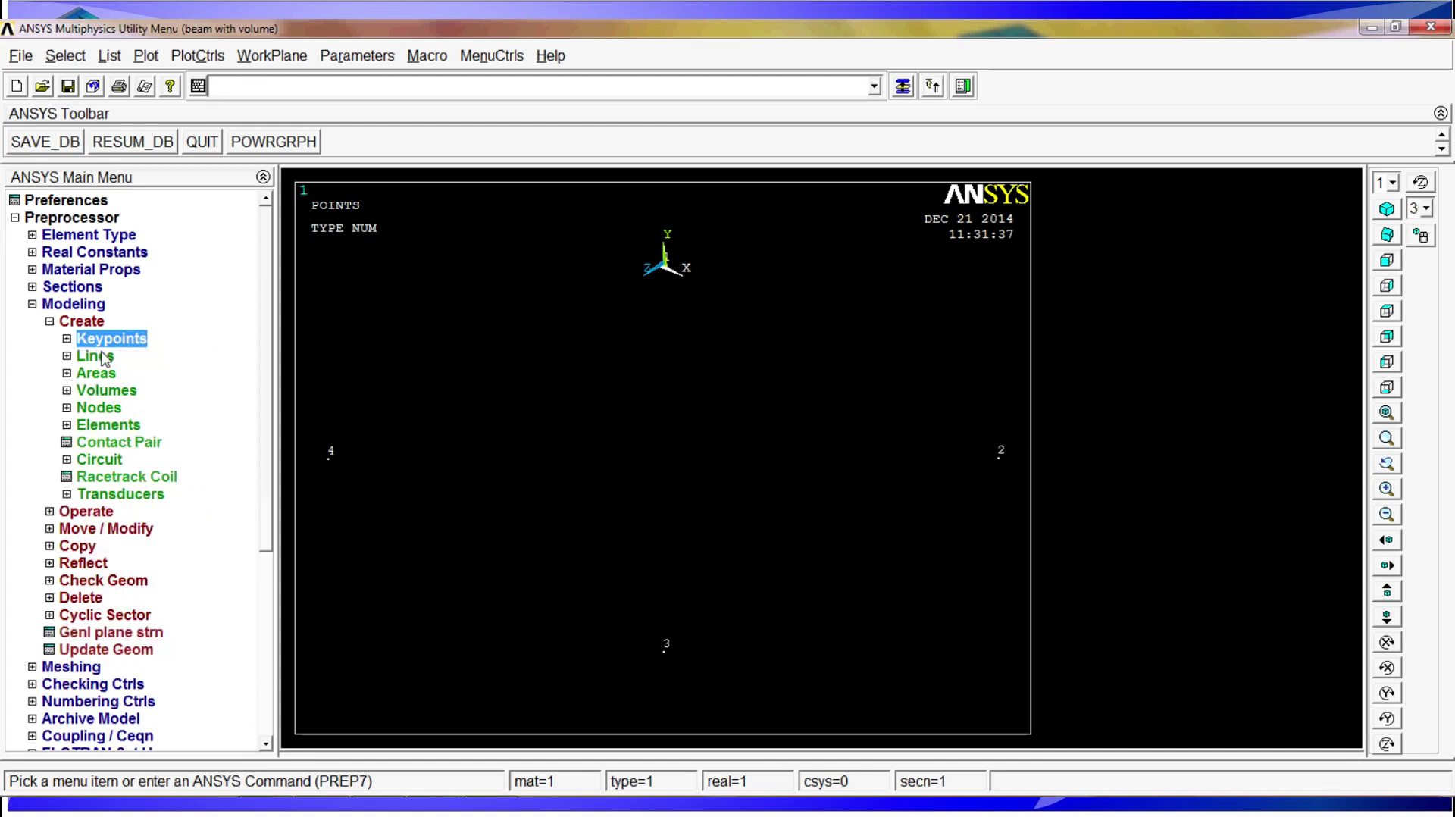
click(99, 356)
click(106, 373)
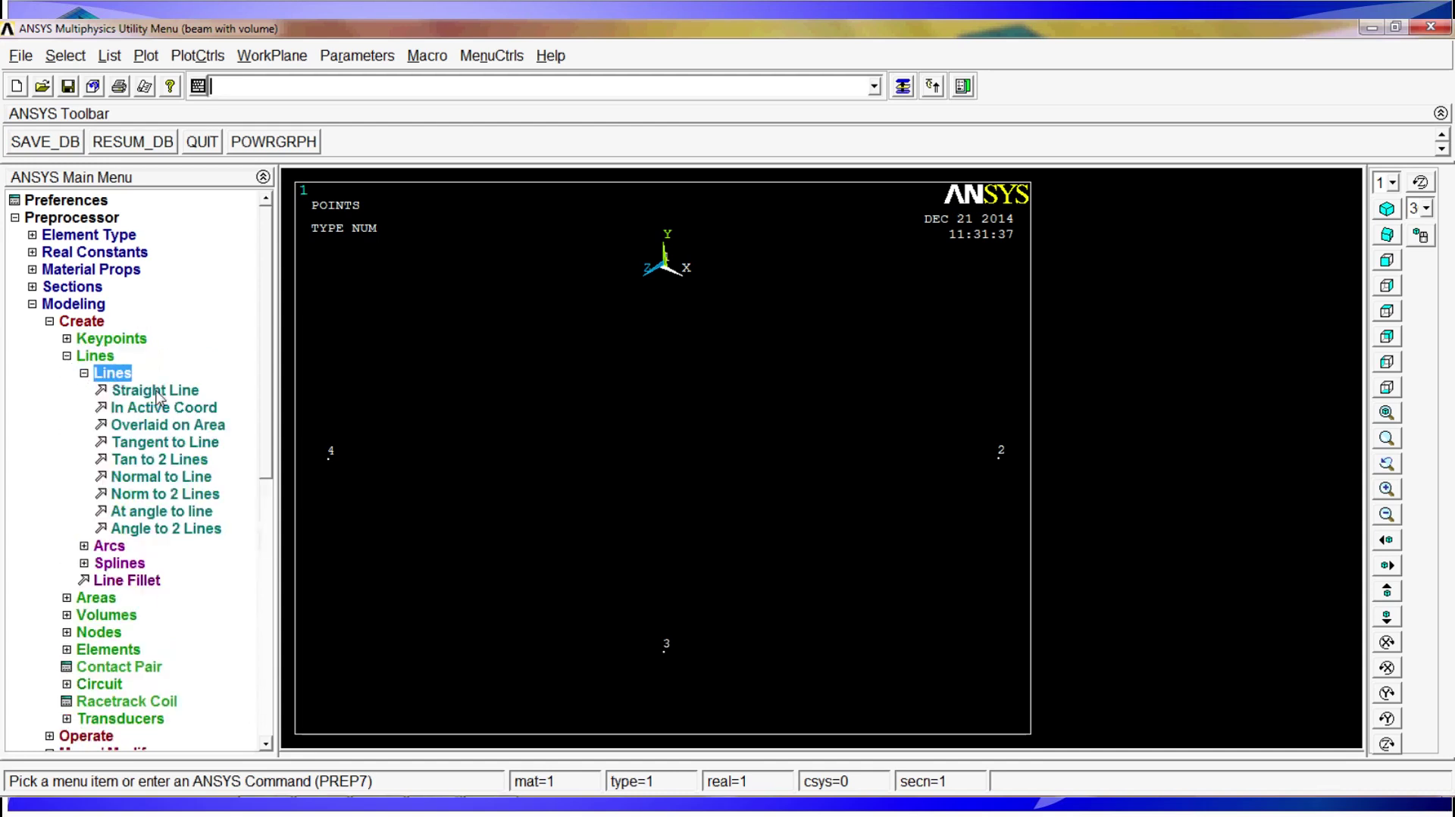
click(164, 391)
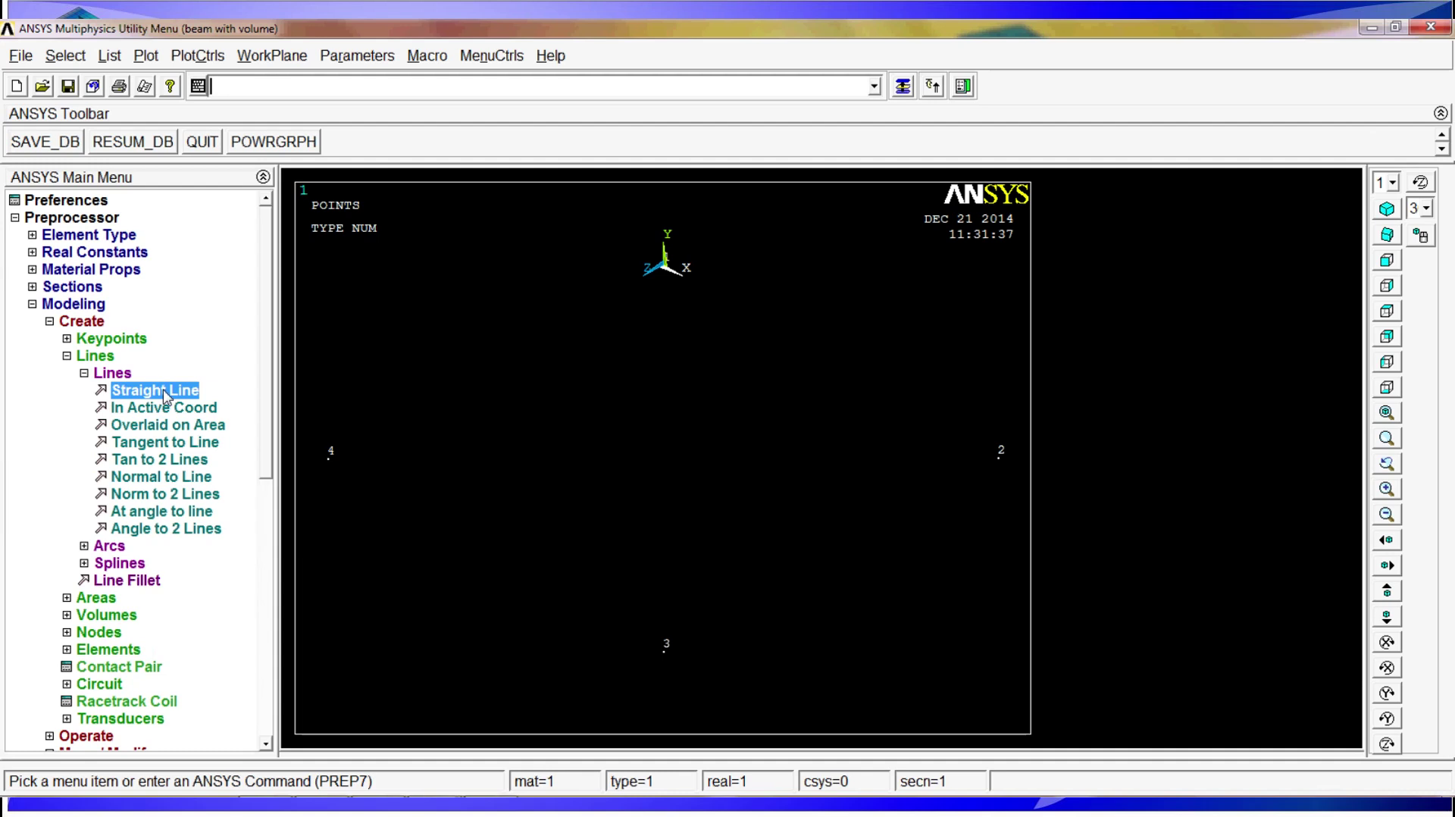
click(165, 393)
click(664, 267)
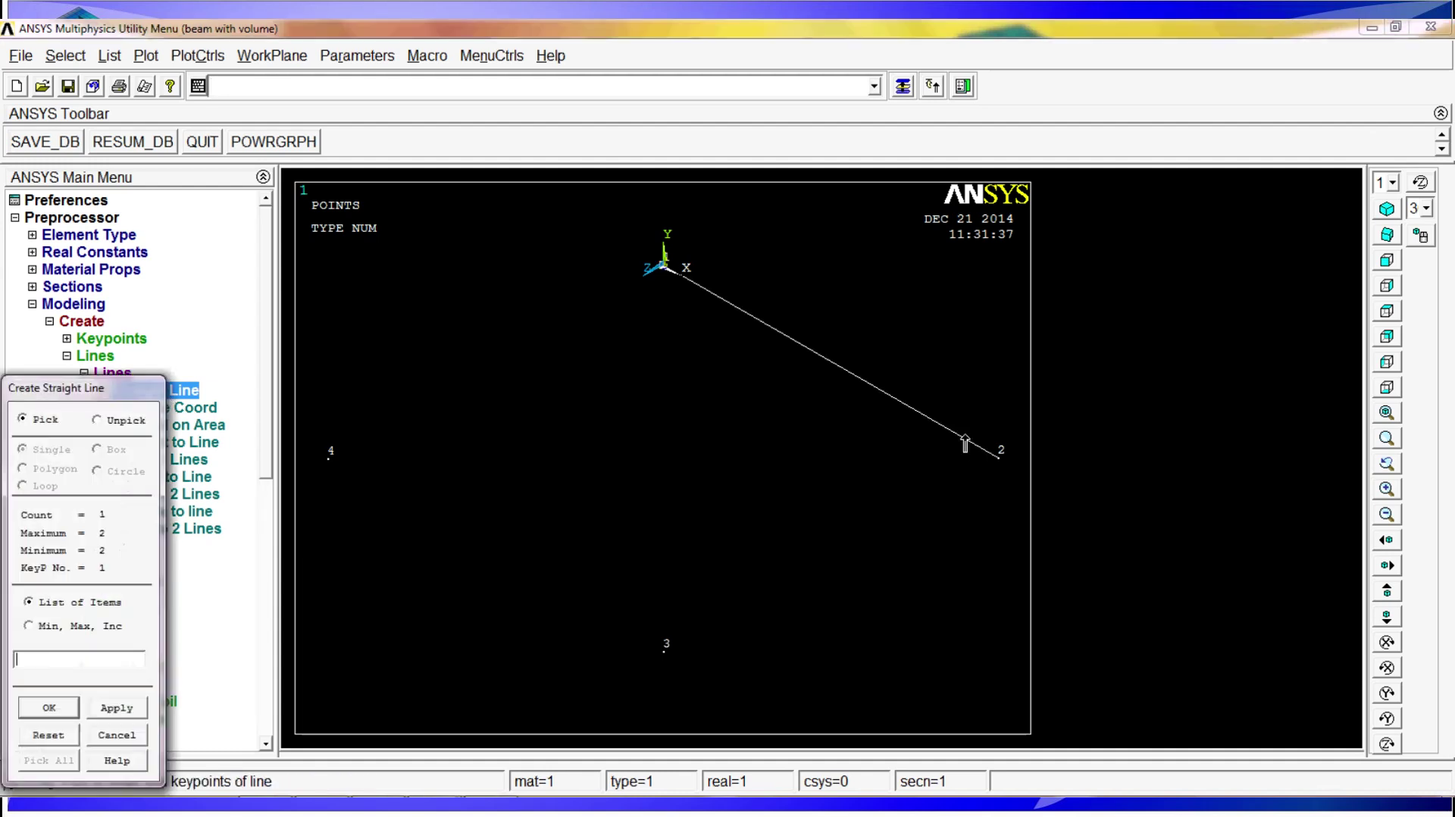
click(999, 457)
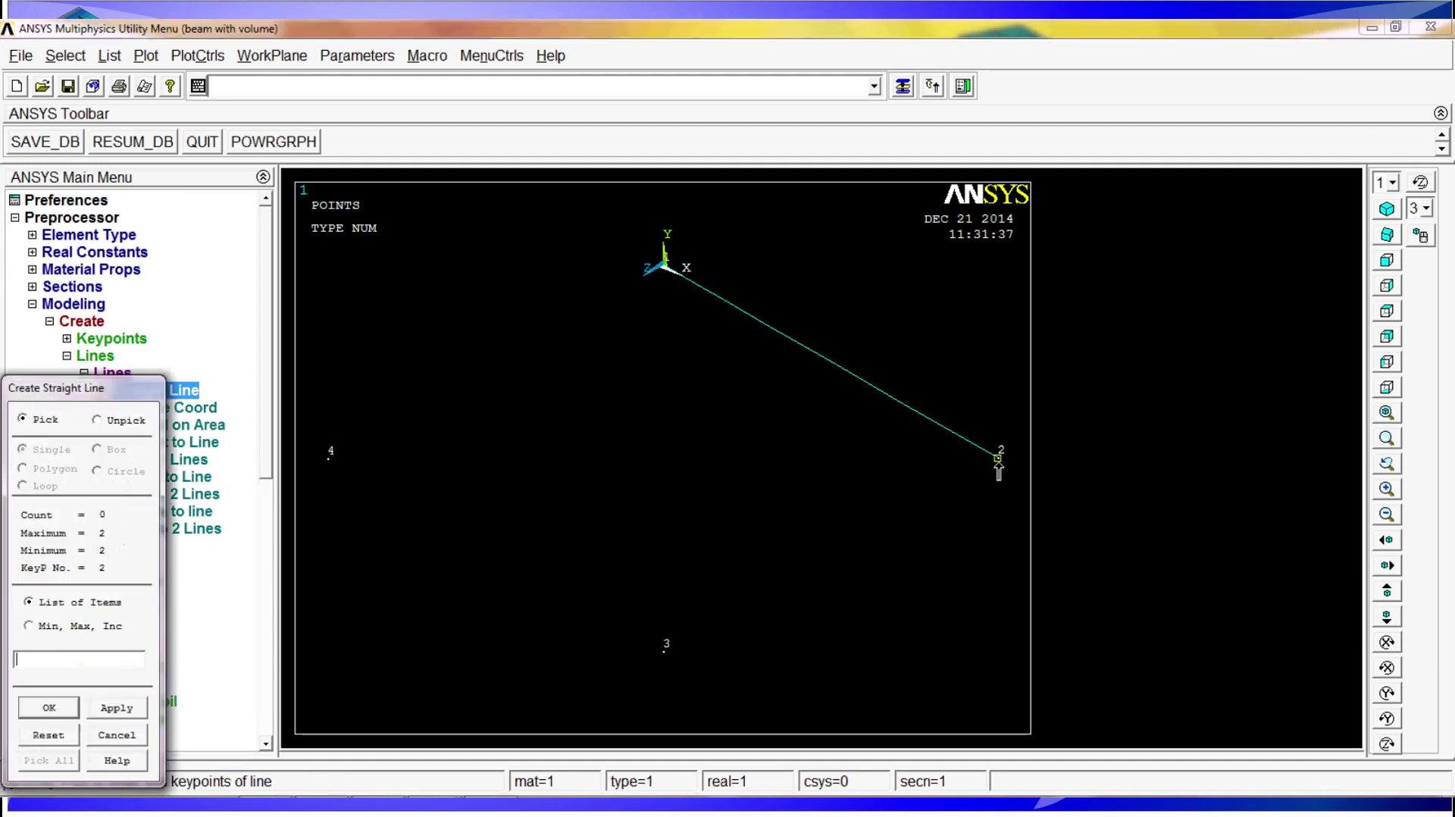
- Draw straight lines joining keypoints 2 to 3, 3 to 4 and 4 to 1 to close the outer square
click(652, 664)
click(326, 493)
click(331, 478)
click(721, 294)
click(49, 707)
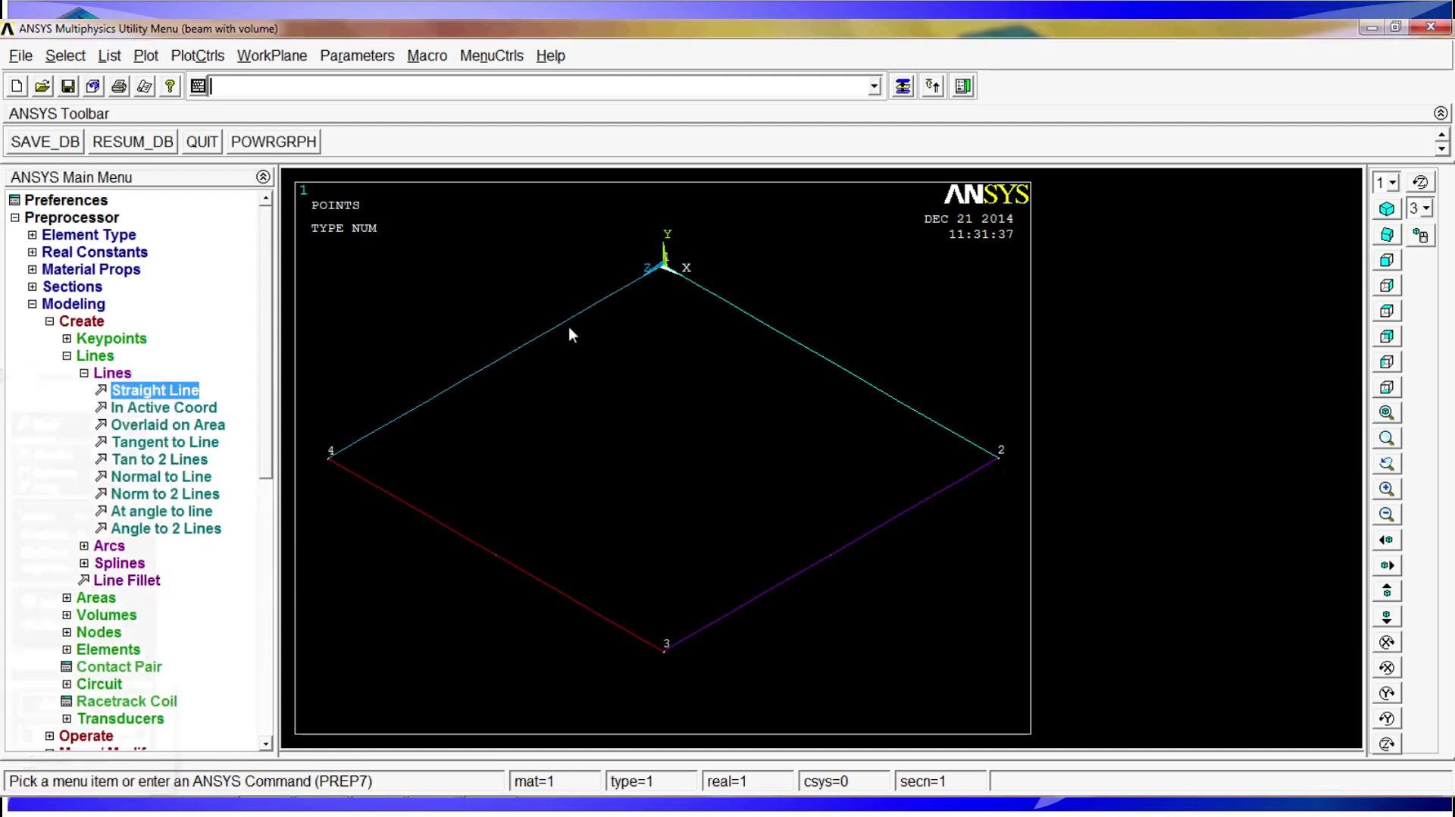
- Replot the model entities with the GPLOT command so the lines are displayed
scroll(568, 326, down, 1)
scroll(569, 326, up, 1)
scroll(568, 326, down, 1)
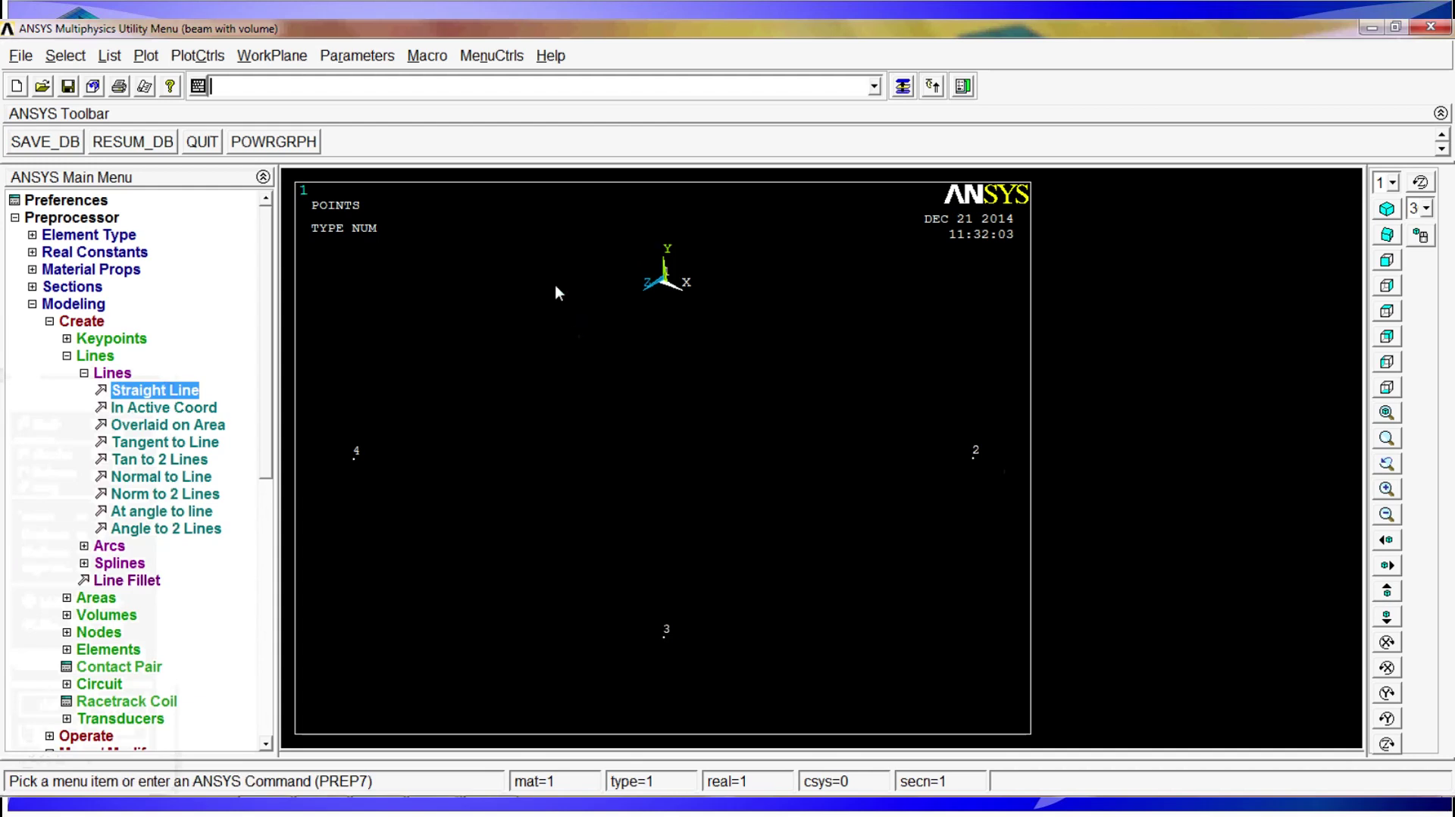
text(gp)
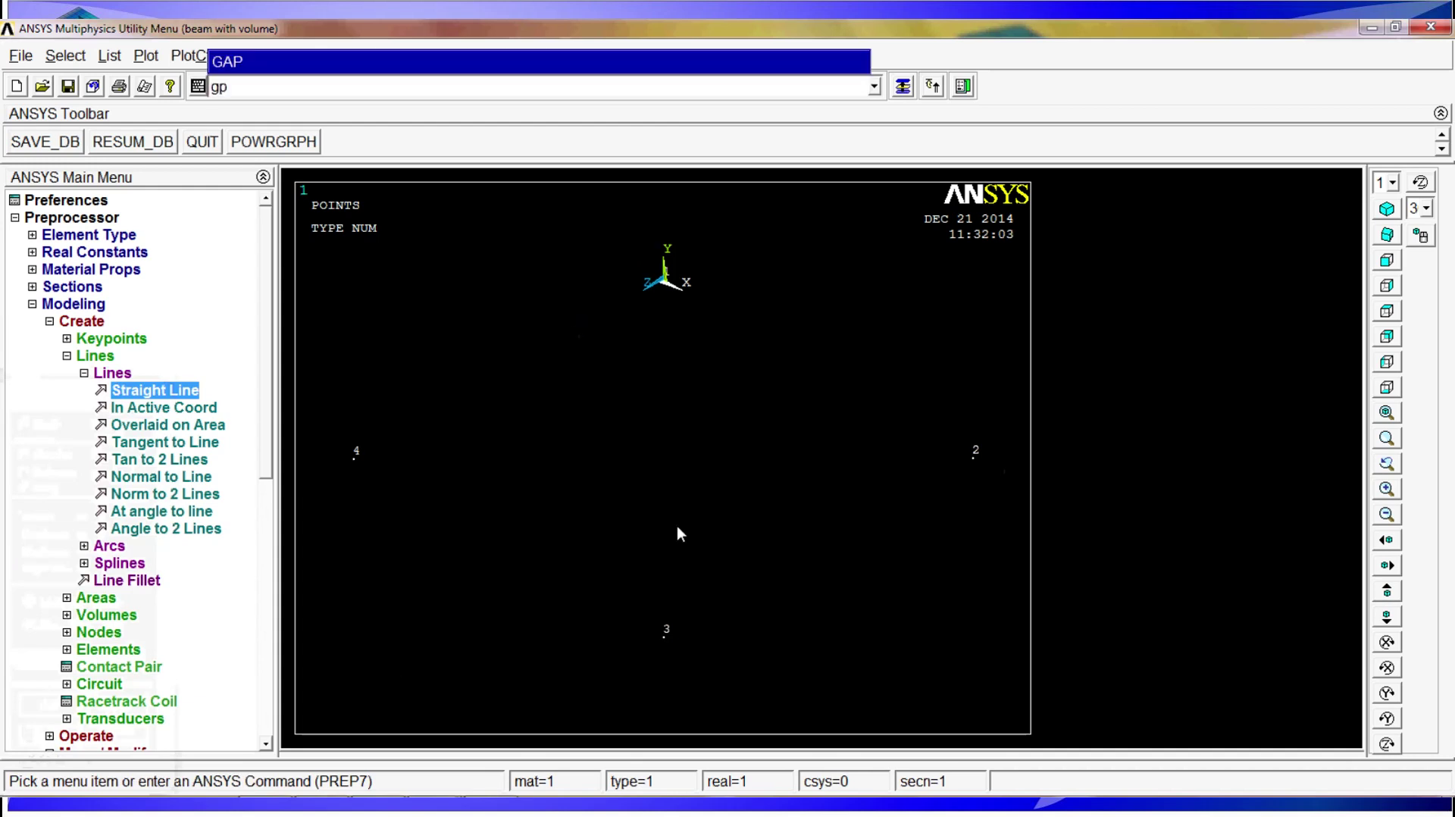
text(lo)
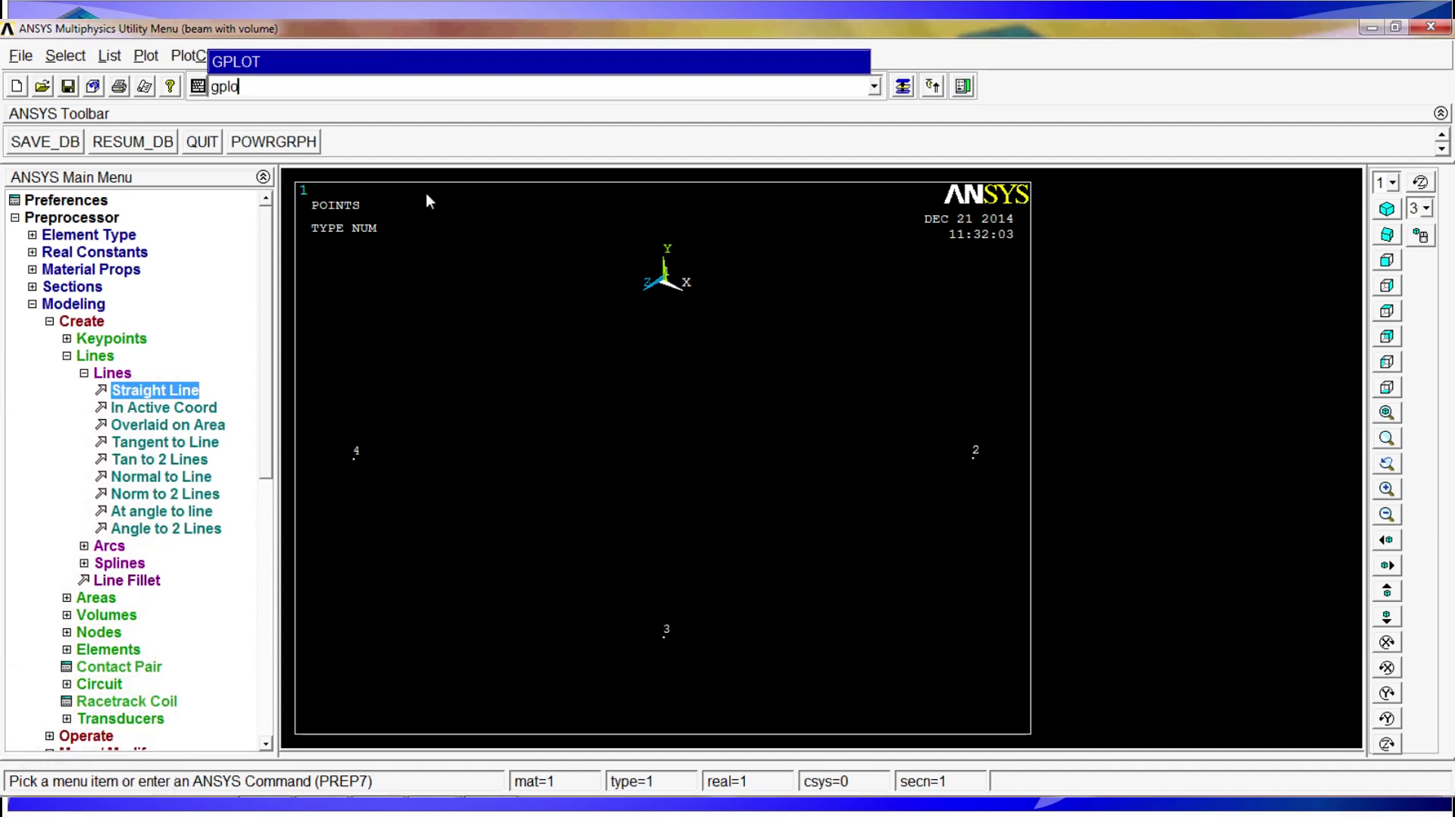
key(Return)
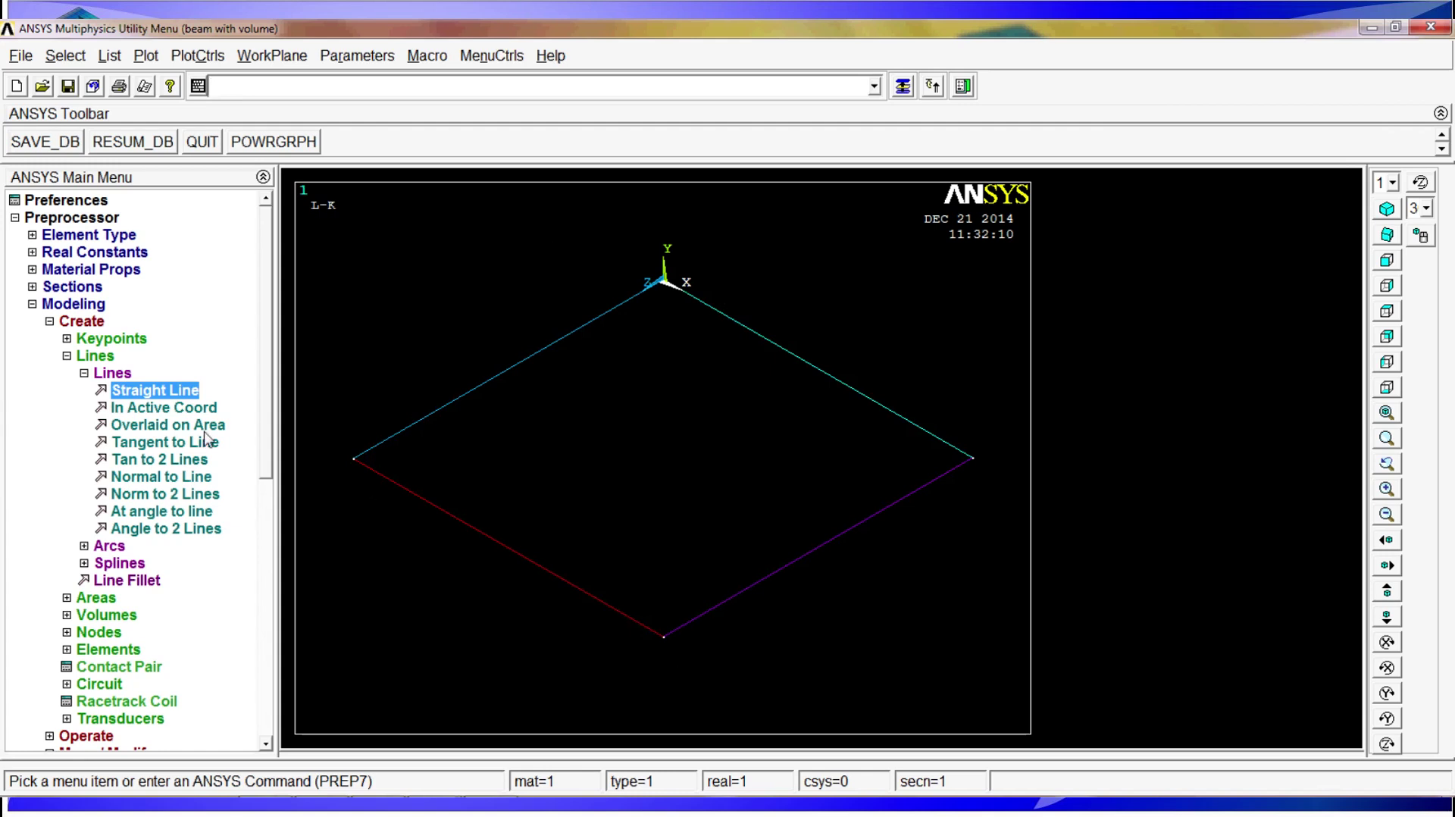
- Start an arbitrary area by lines and pick the four edges of the outer square
click(112, 373)
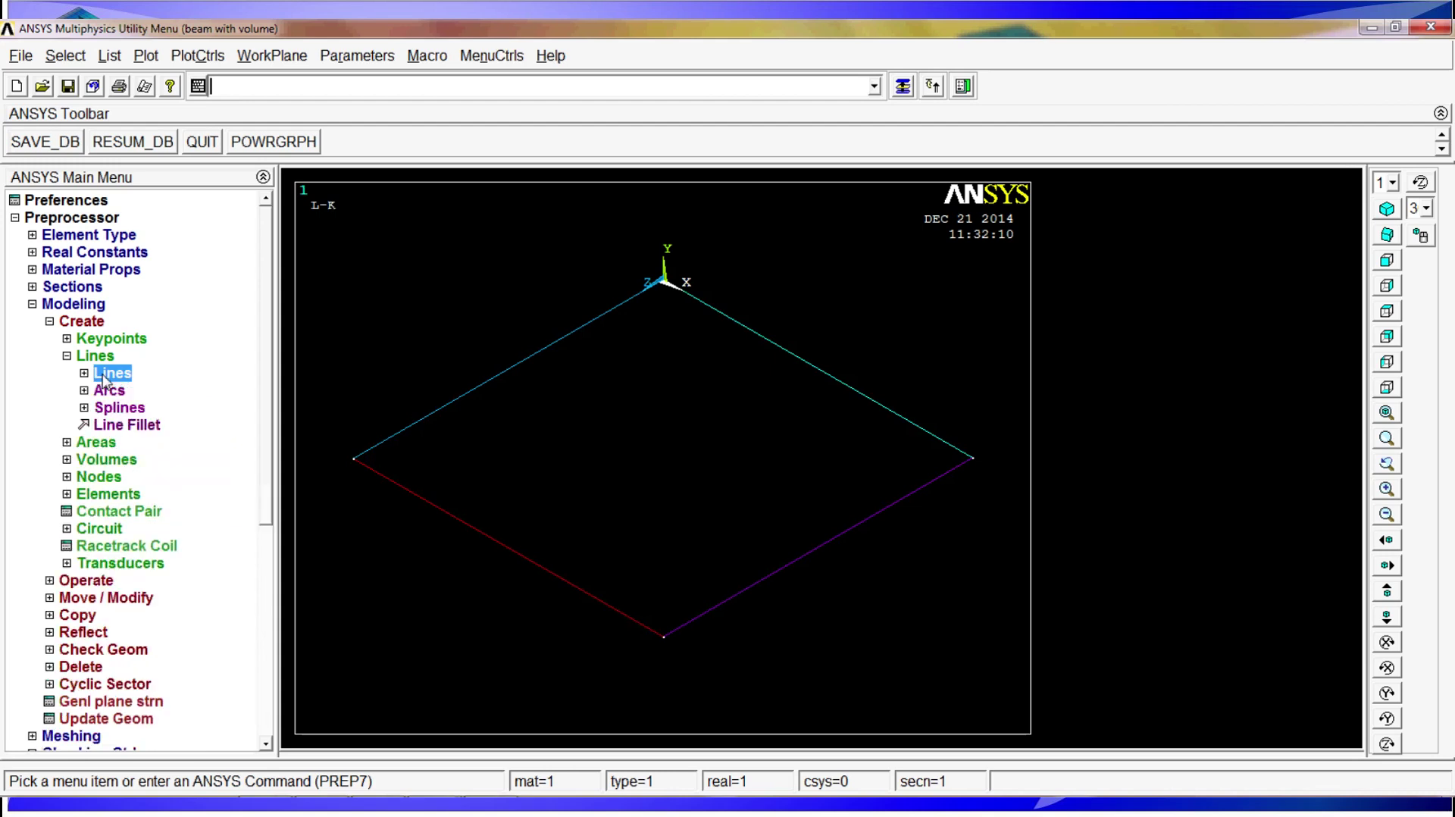
click(95, 444)
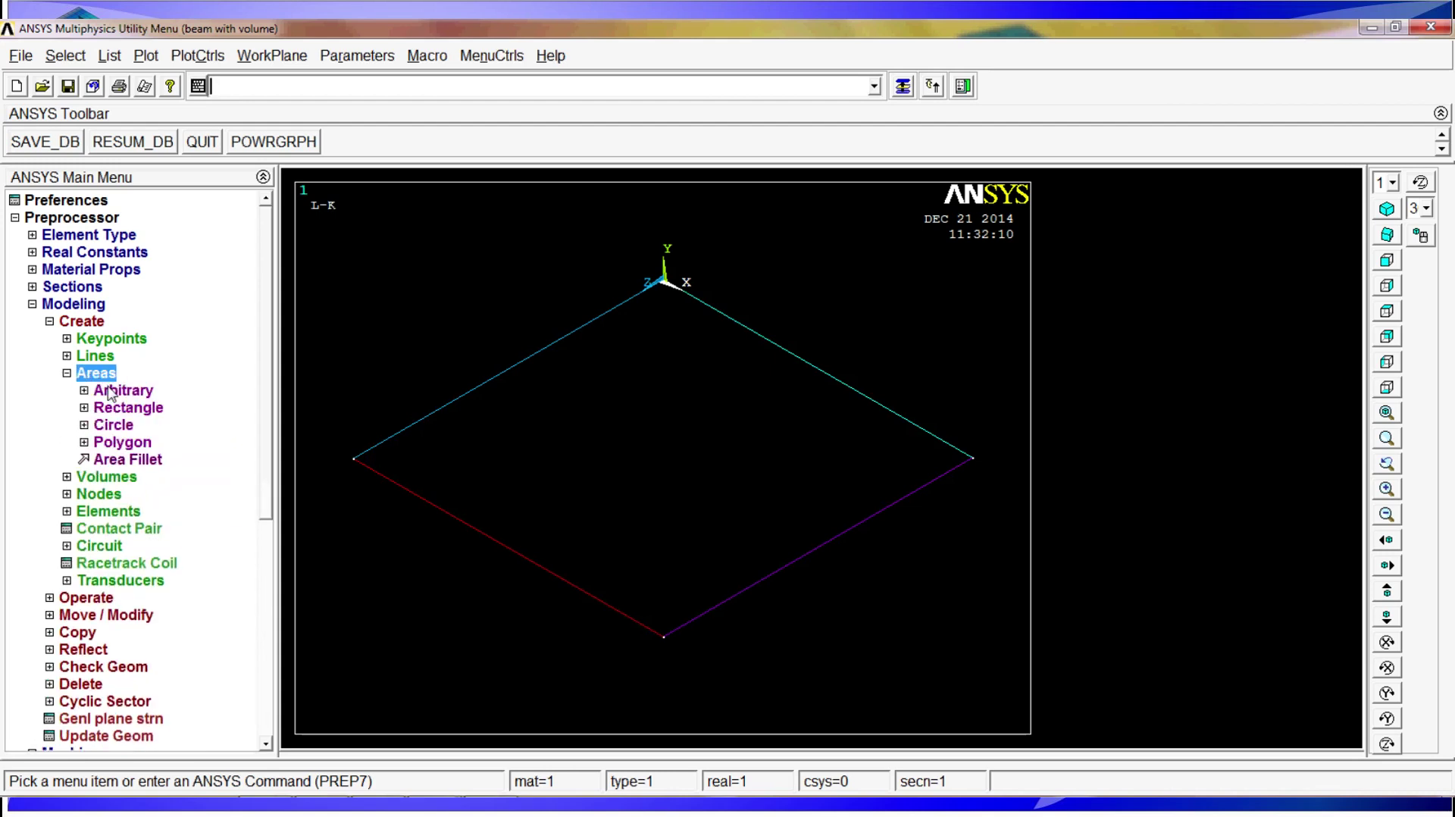
click(110, 391)
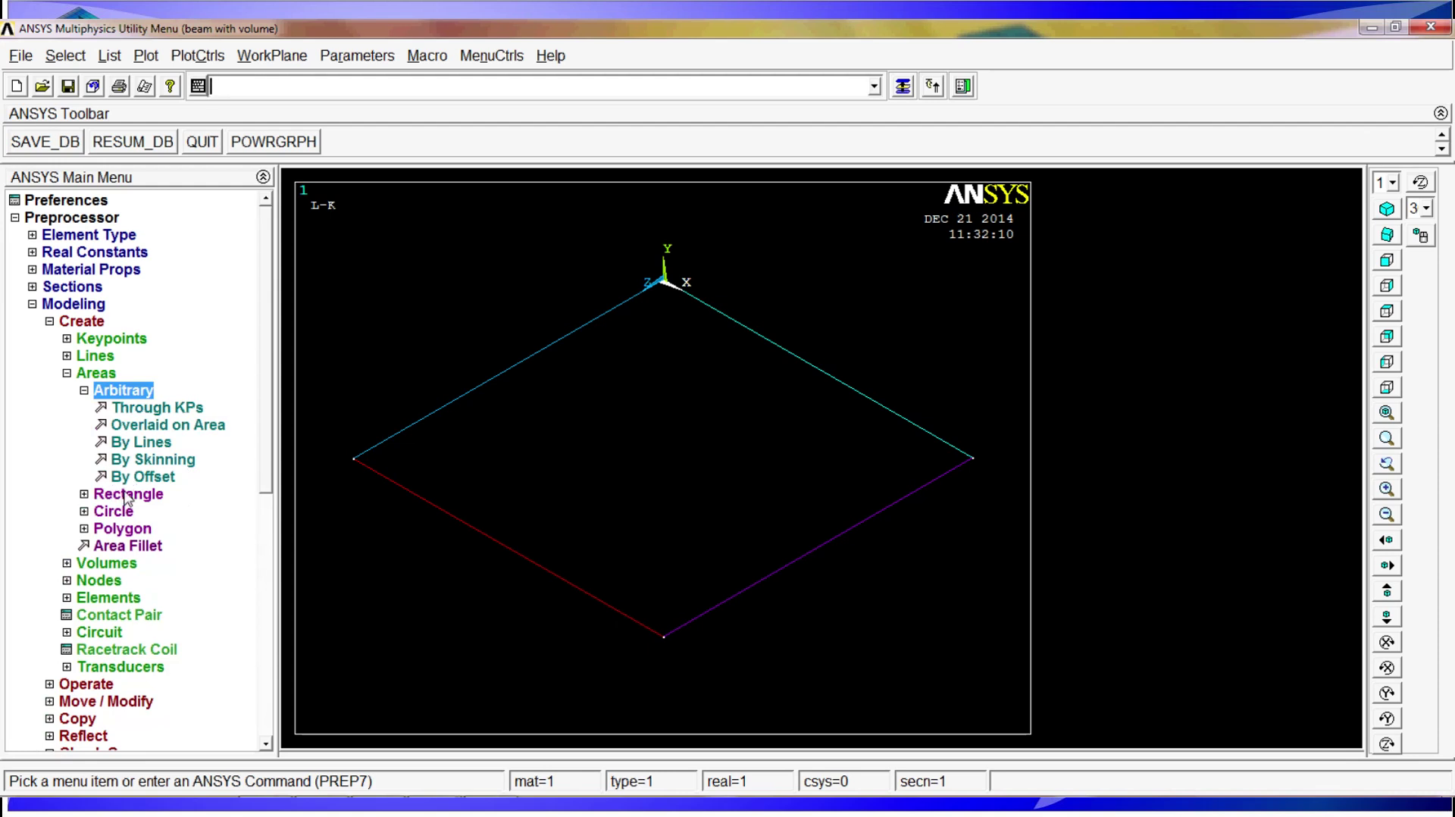
click(162, 448)
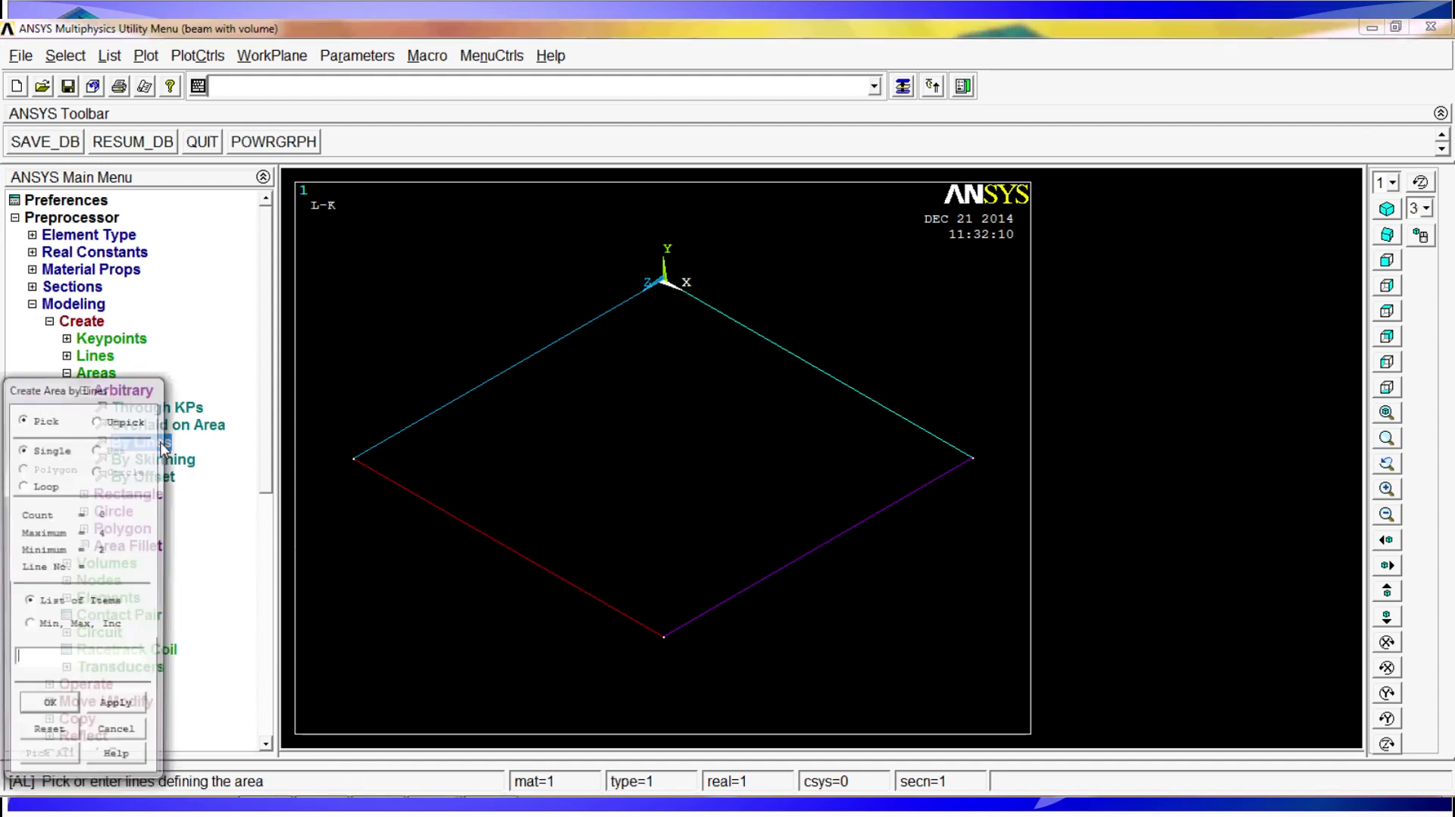
click(465, 555)
click(442, 450)
click(730, 459)
click(719, 513)
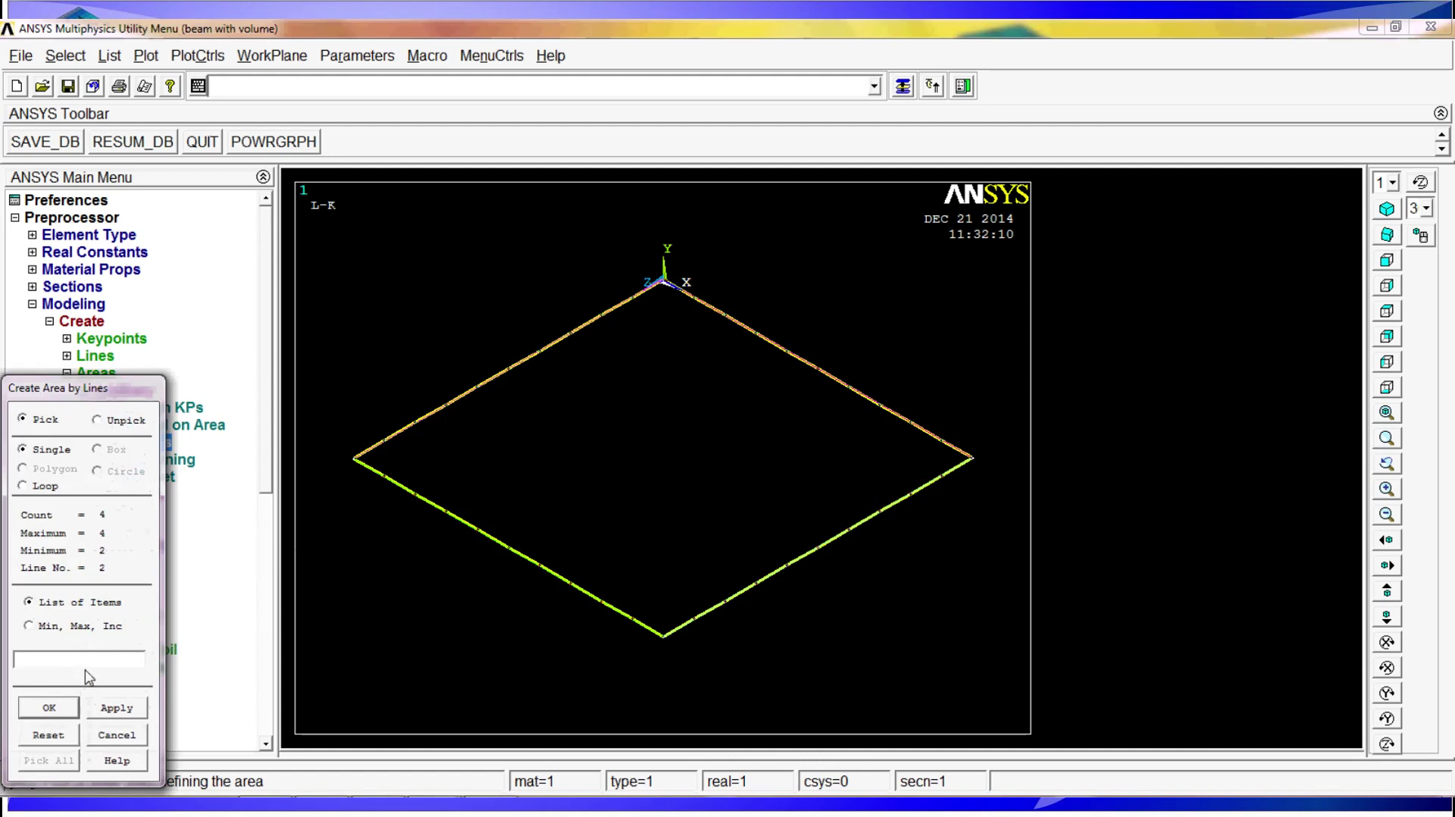
- Unpick and re-pick the square's boundary lines, and create the area from all four of them
right_click(677, 523)
click(679, 506)
click(518, 394)
right_click(789, 521)
click(789, 522)
click(631, 552)
right_click(653, 572)
click(653, 572)
click(652, 573)
right_click(493, 538)
click(493, 539)
click(713, 604)
click(35, 711)
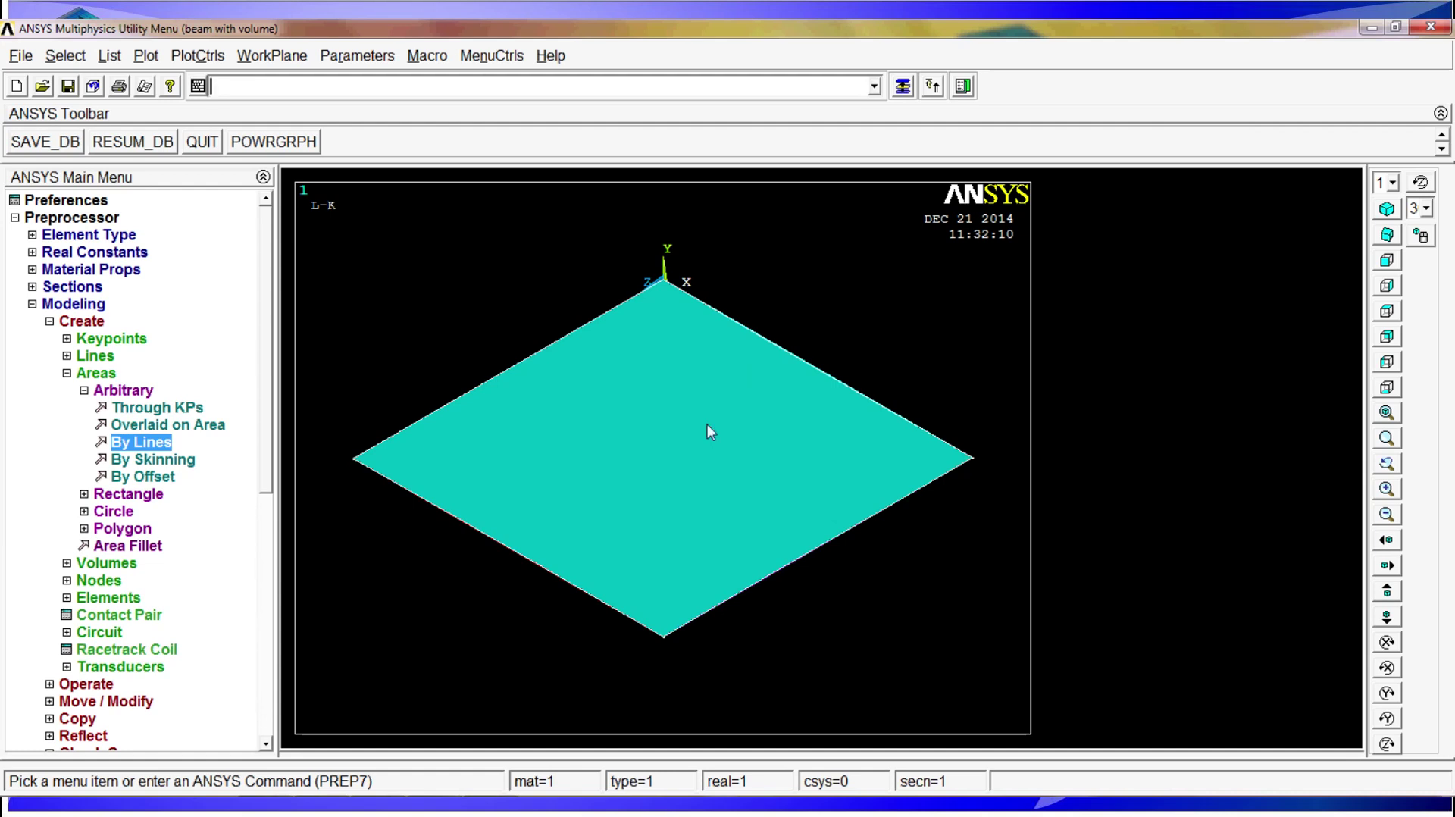
- Create keypoint 5 in the active coordinate system at X 5/1000, Y 0, Z 5/1000
click(94, 374)
click(112, 341)
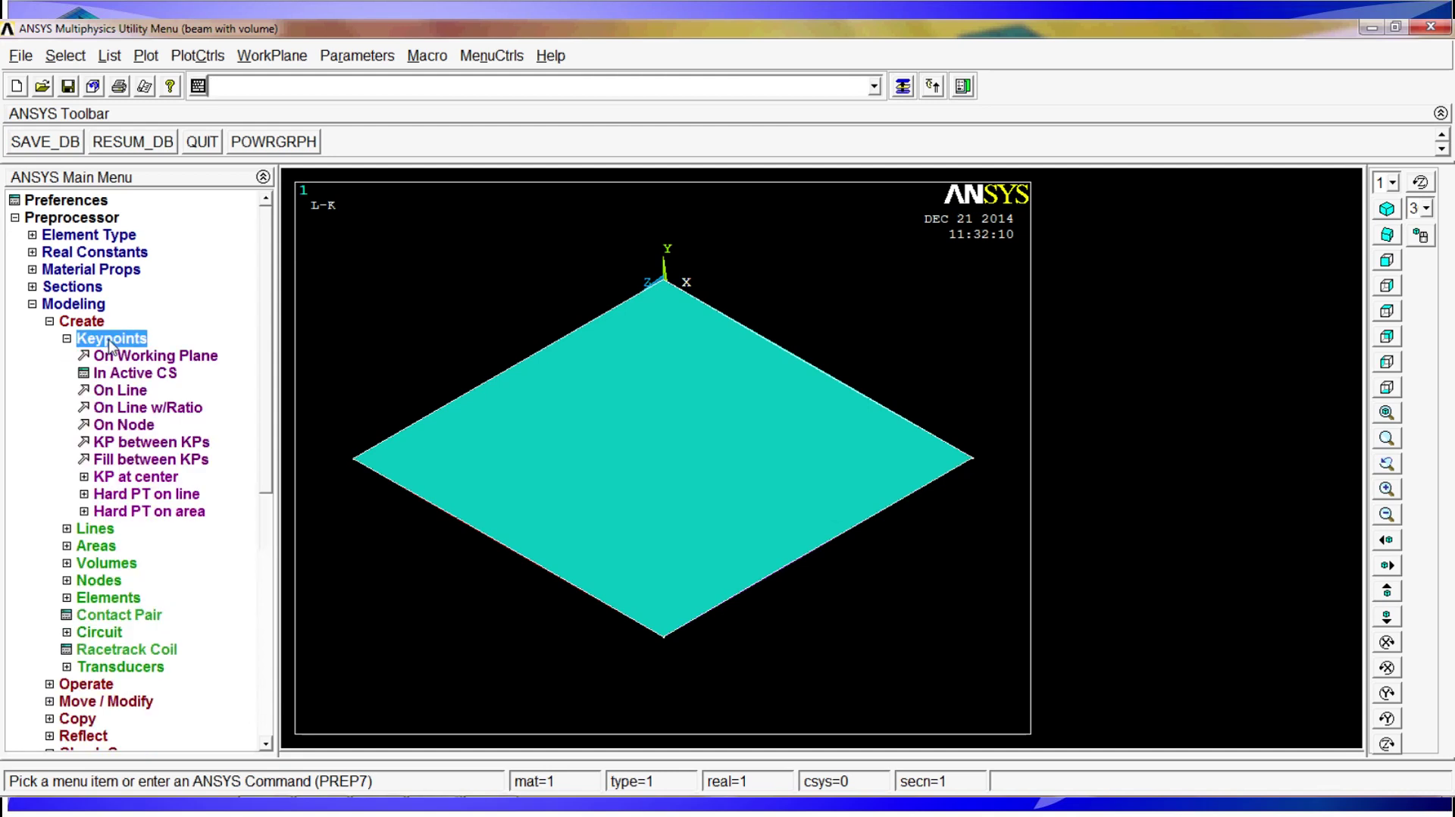
click(169, 375)
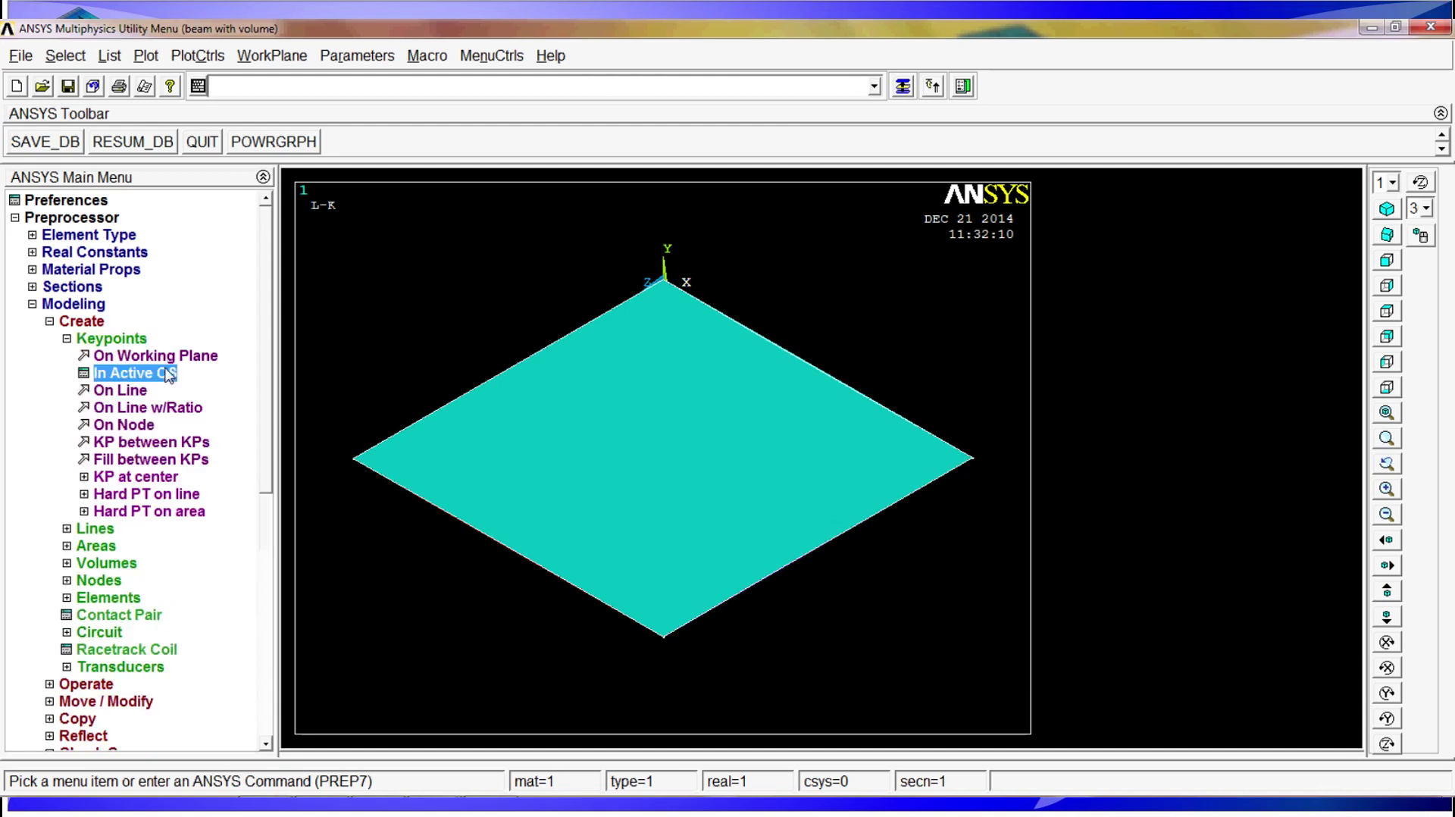
drag(887, 350, 864, 502)
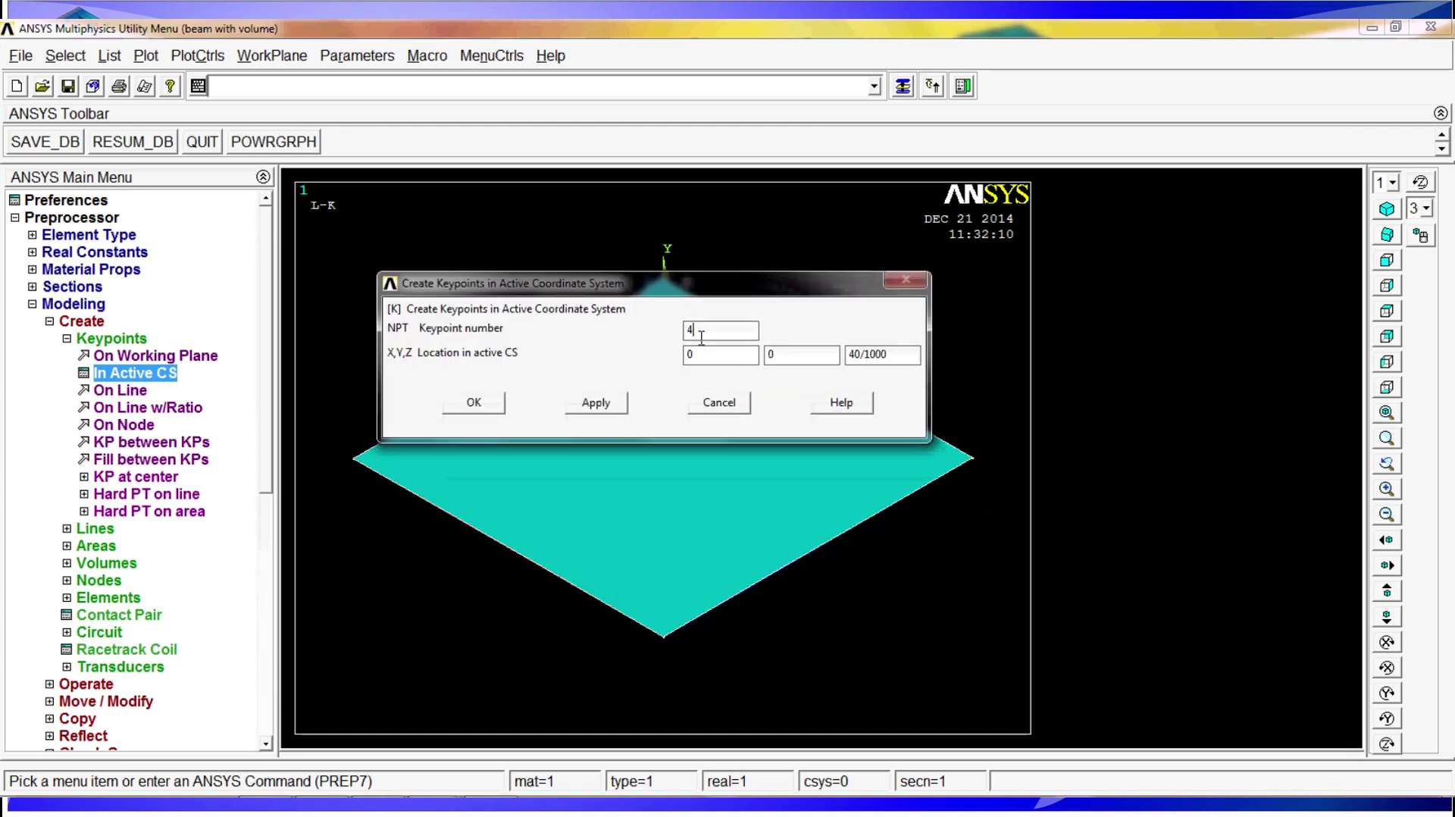
key(BackSpace)
text(5)
click(757, 353)
drag(757, 353, 623, 367)
text(5/1000)
double_click(877, 355)
text(5/10)
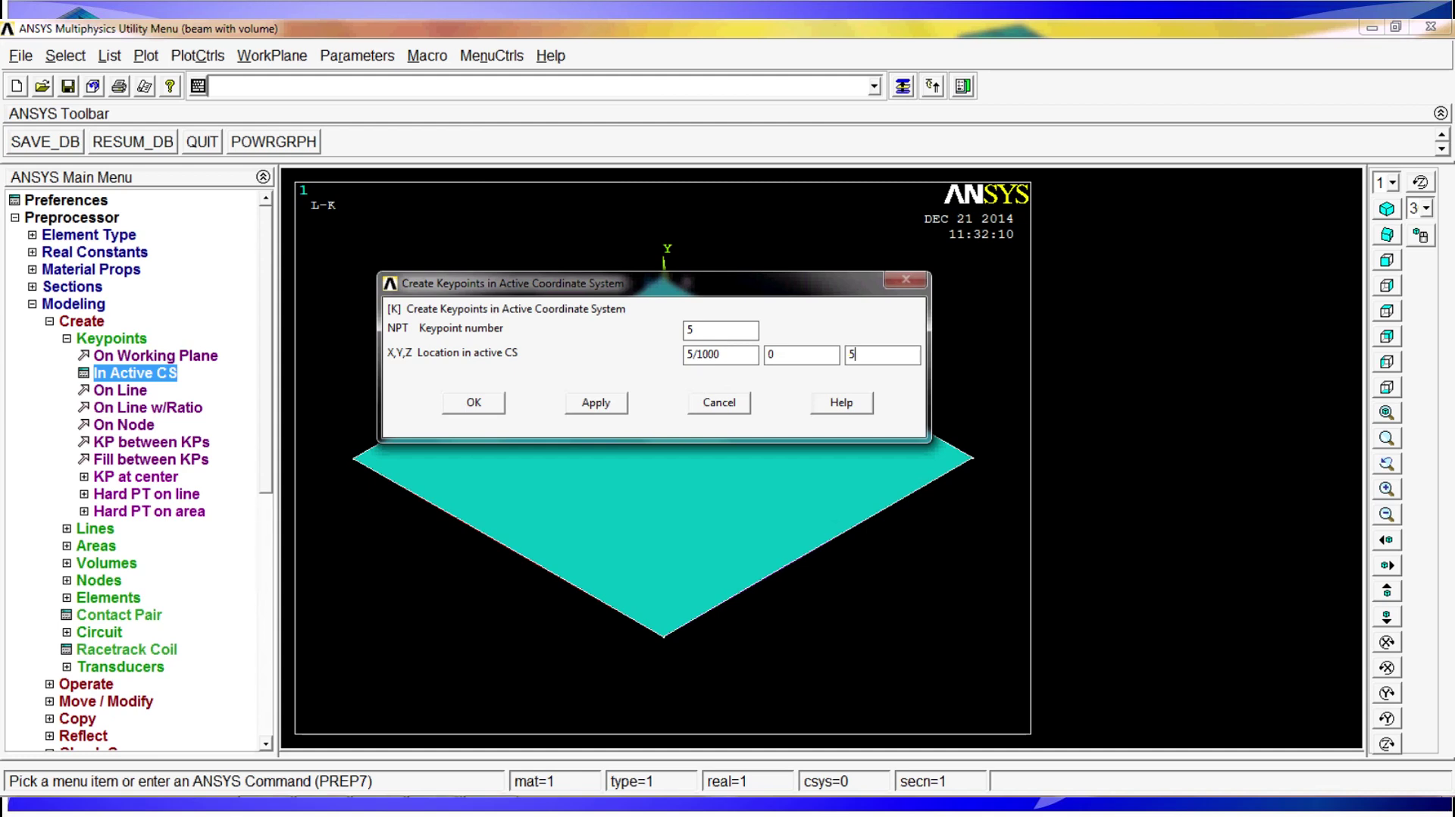
text(00)
click(612, 405)
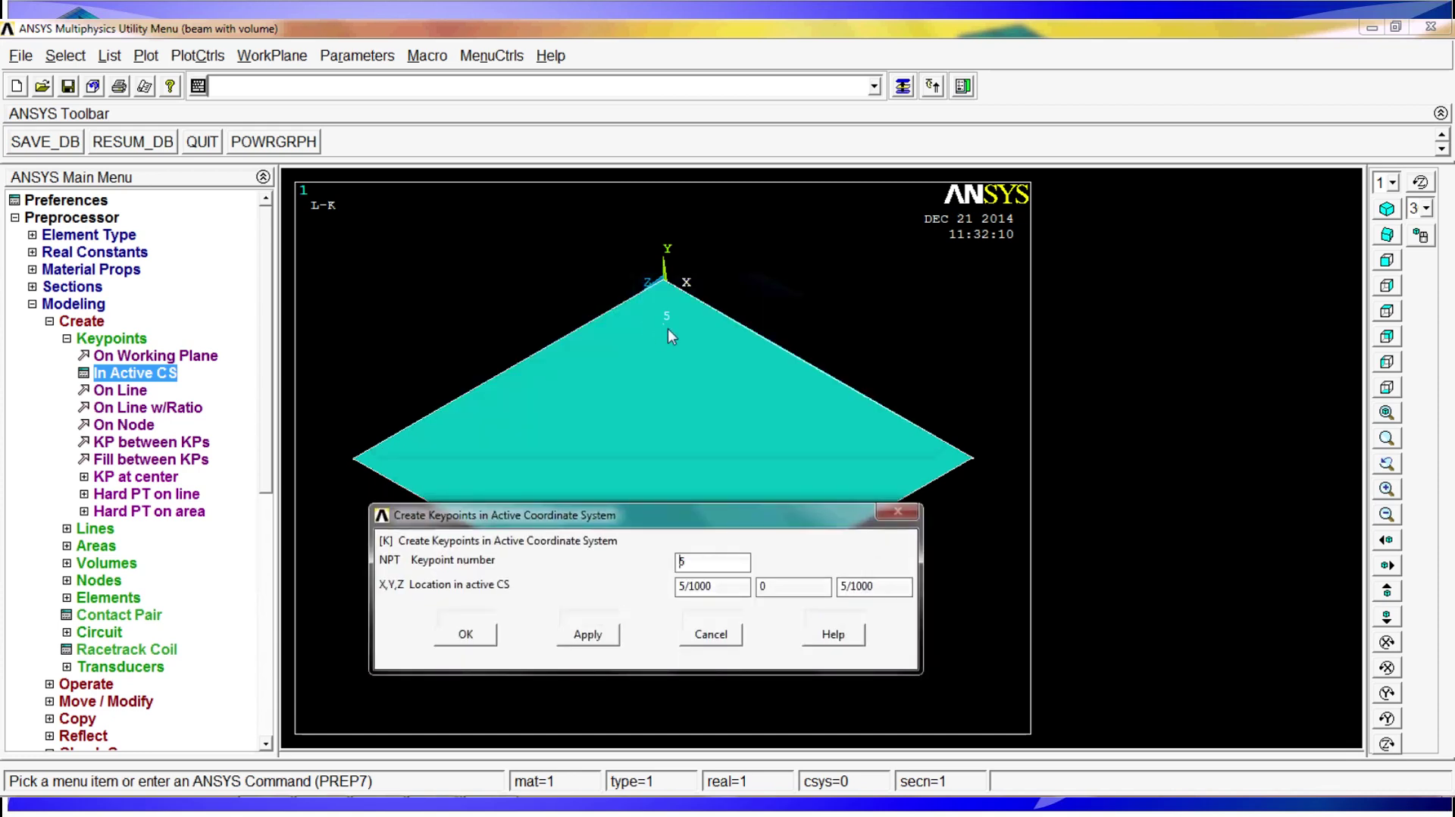
- Create keypoint 6 at X 35/1000, Y 0, Z 5/1000
double_click(683, 555)
text(6)
key(Tab)
click(679, 588)
text(3)
click(591, 638)
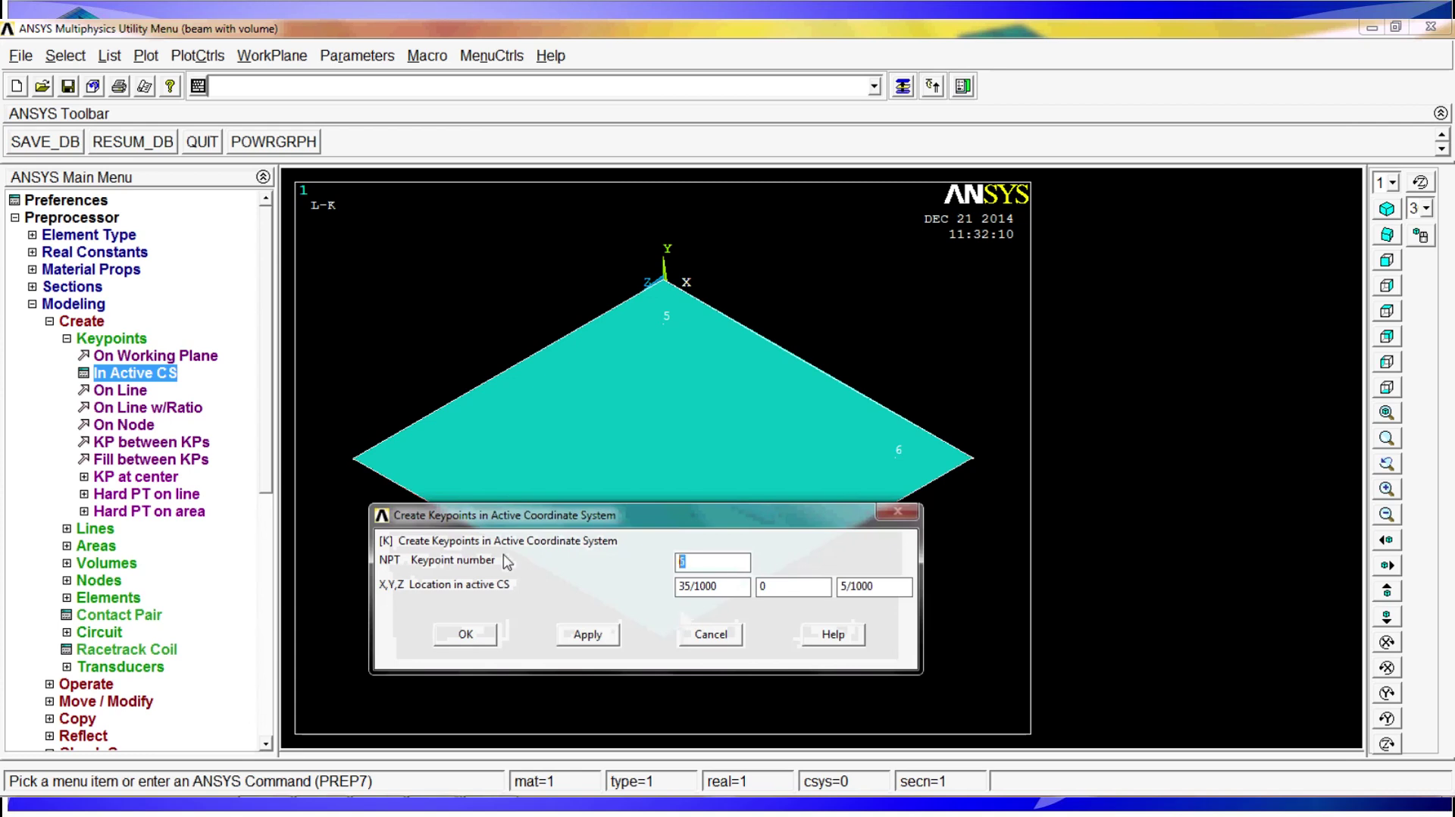
- Create keypoint 7 at X 35/1000, Y 0, Z 35/1000
text(7)
click(842, 586)
text(3)
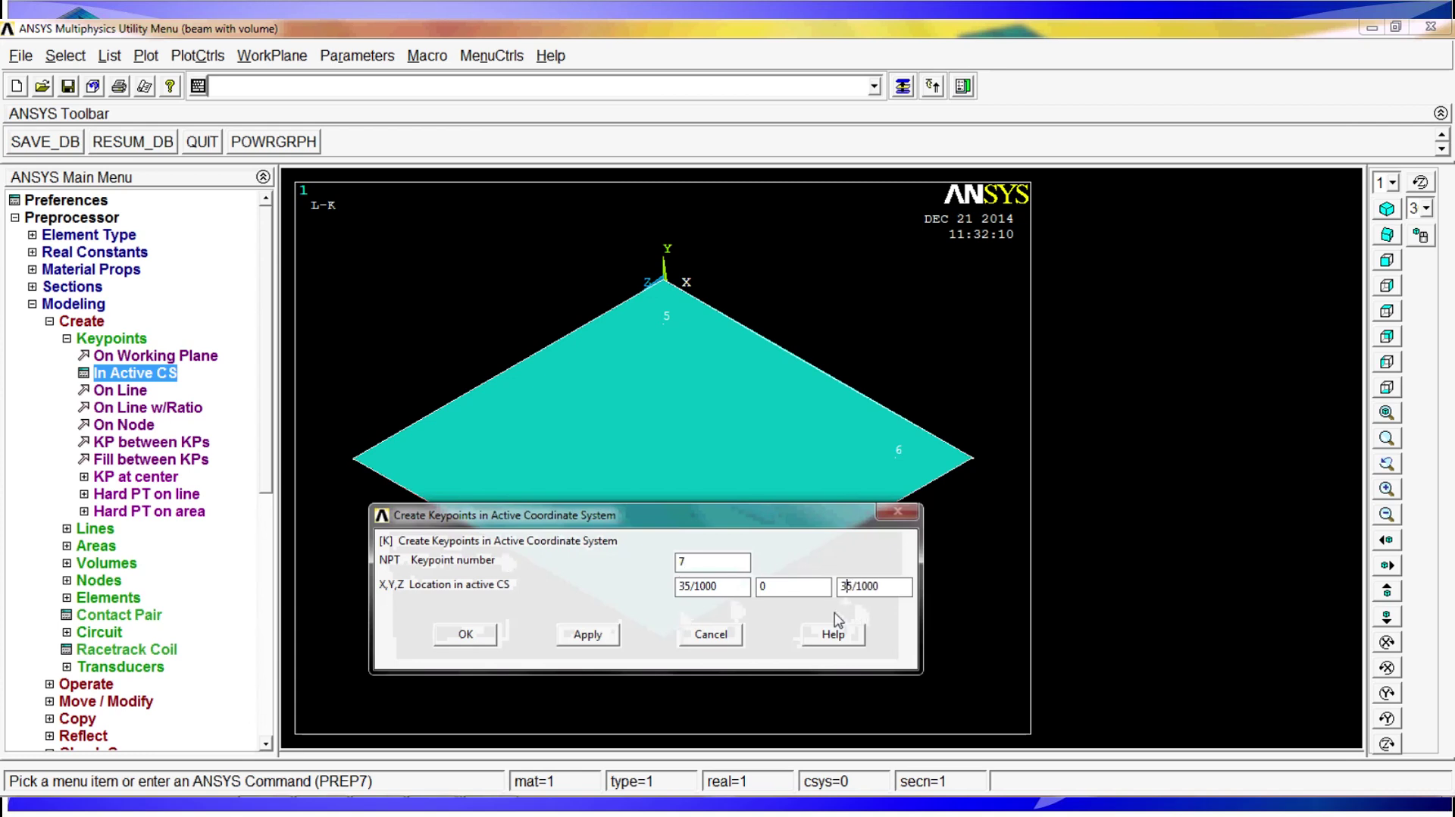
click(597, 637)
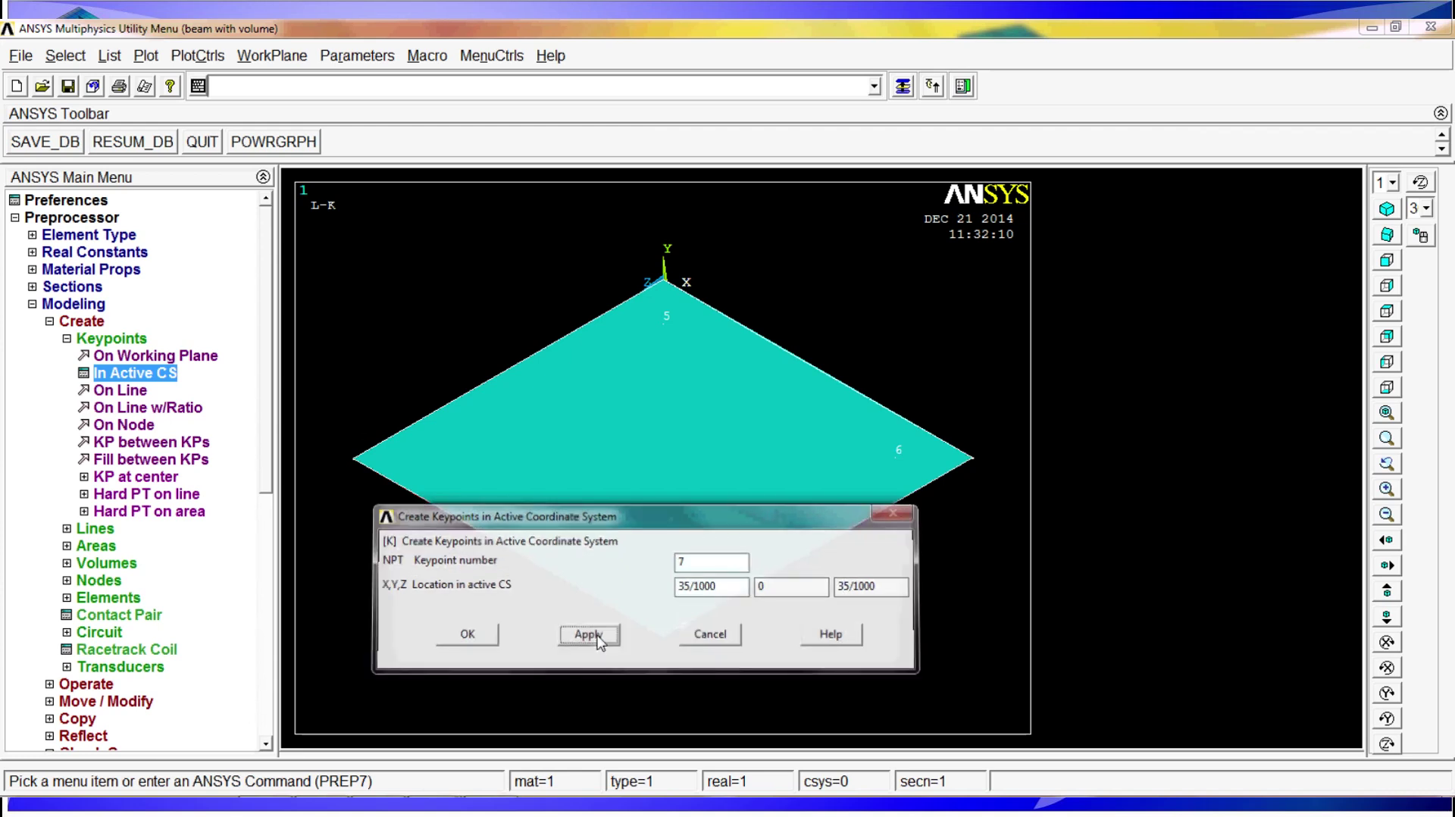
- Create keypoint 8 at X 5/1000, Y 0, Z 35/1000 and finish the inner corner keypoints
drag(689, 516, 1091, 562)
drag(1106, 598, 1072, 613)
text(8)
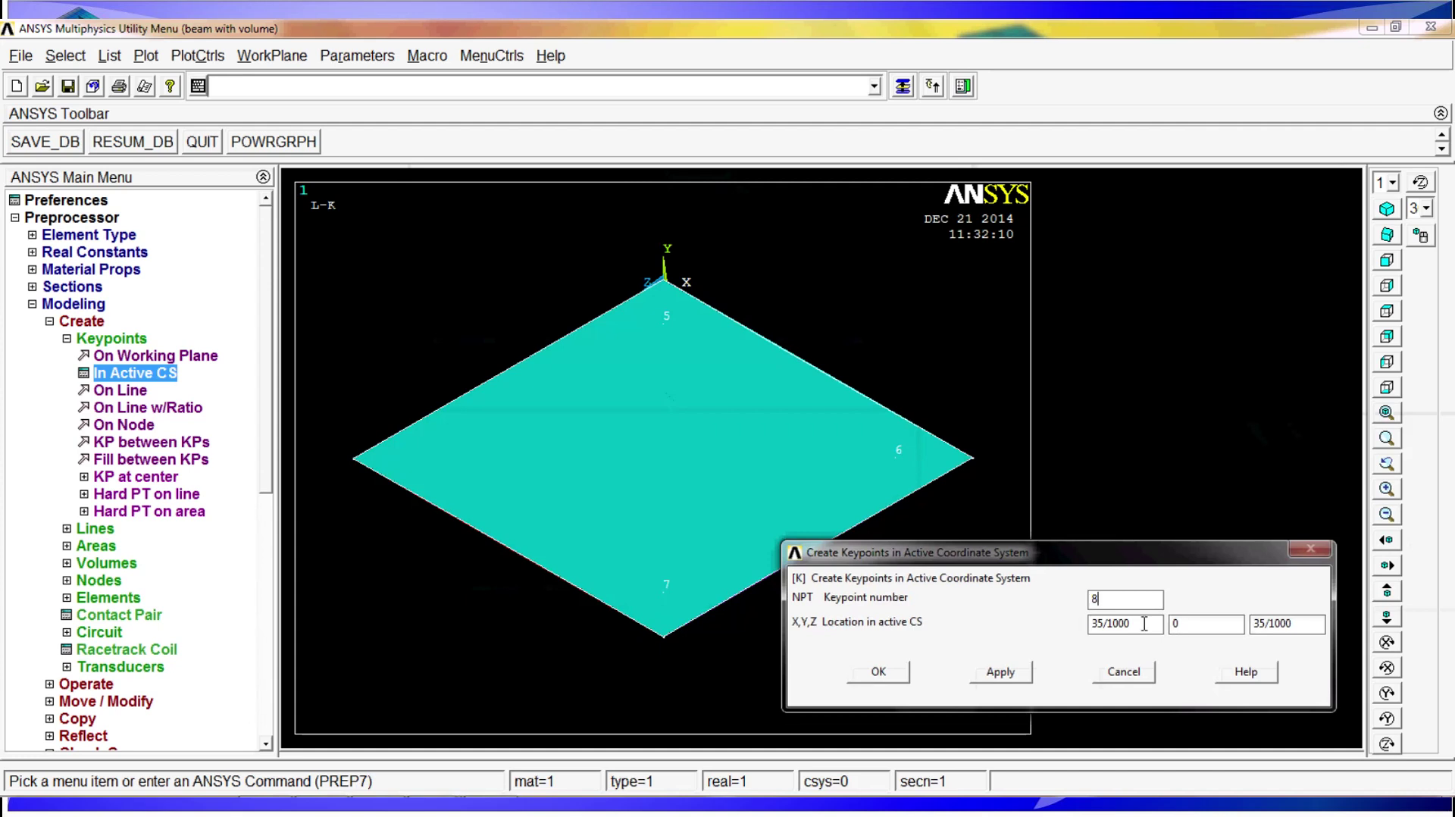
click(1099, 623)
key(BackSpace)
click(880, 671)
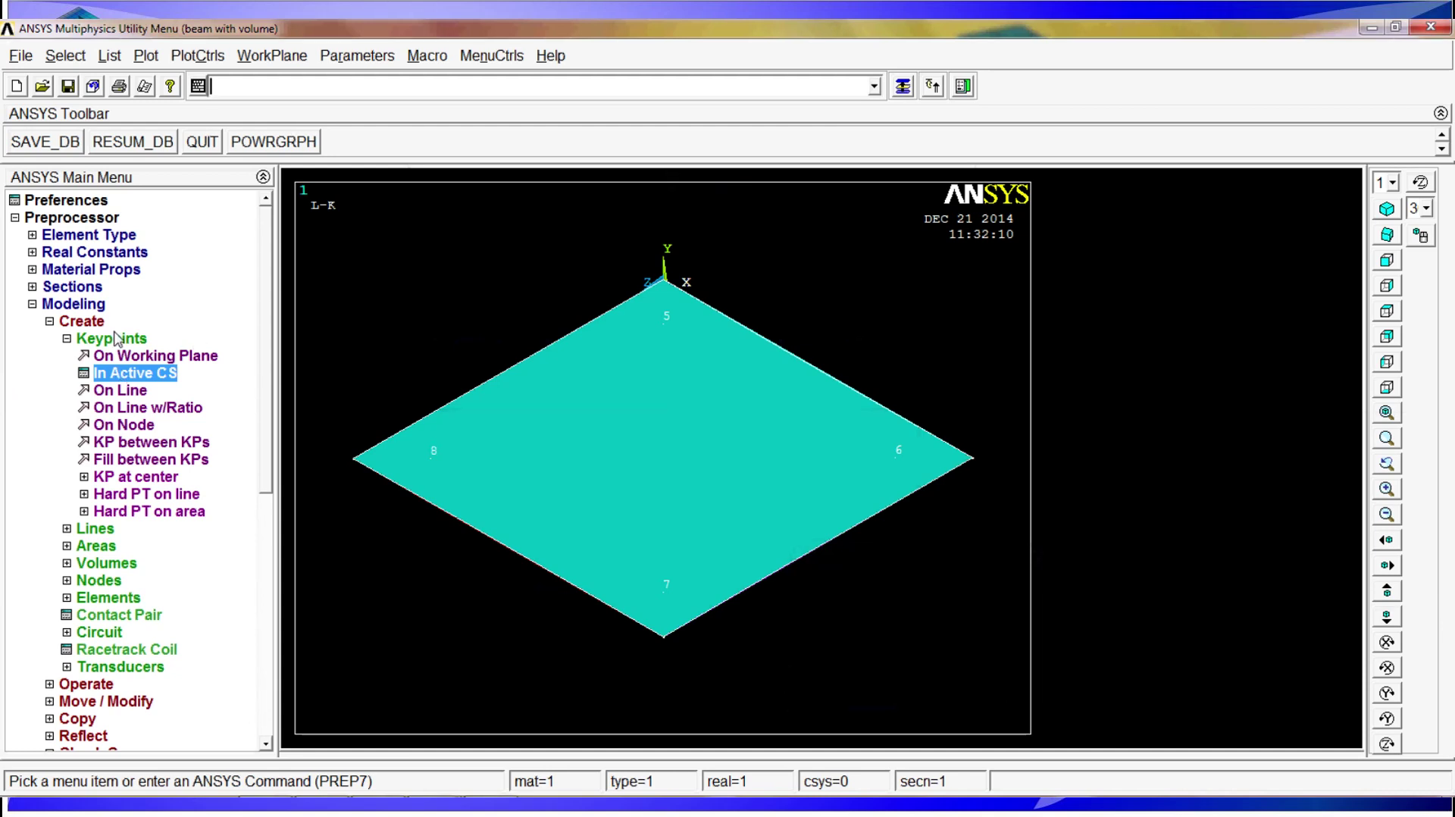
- Create four straight lines joining keypoints 5, 6, 7 and 8 into the closed inner square
click(83, 337)
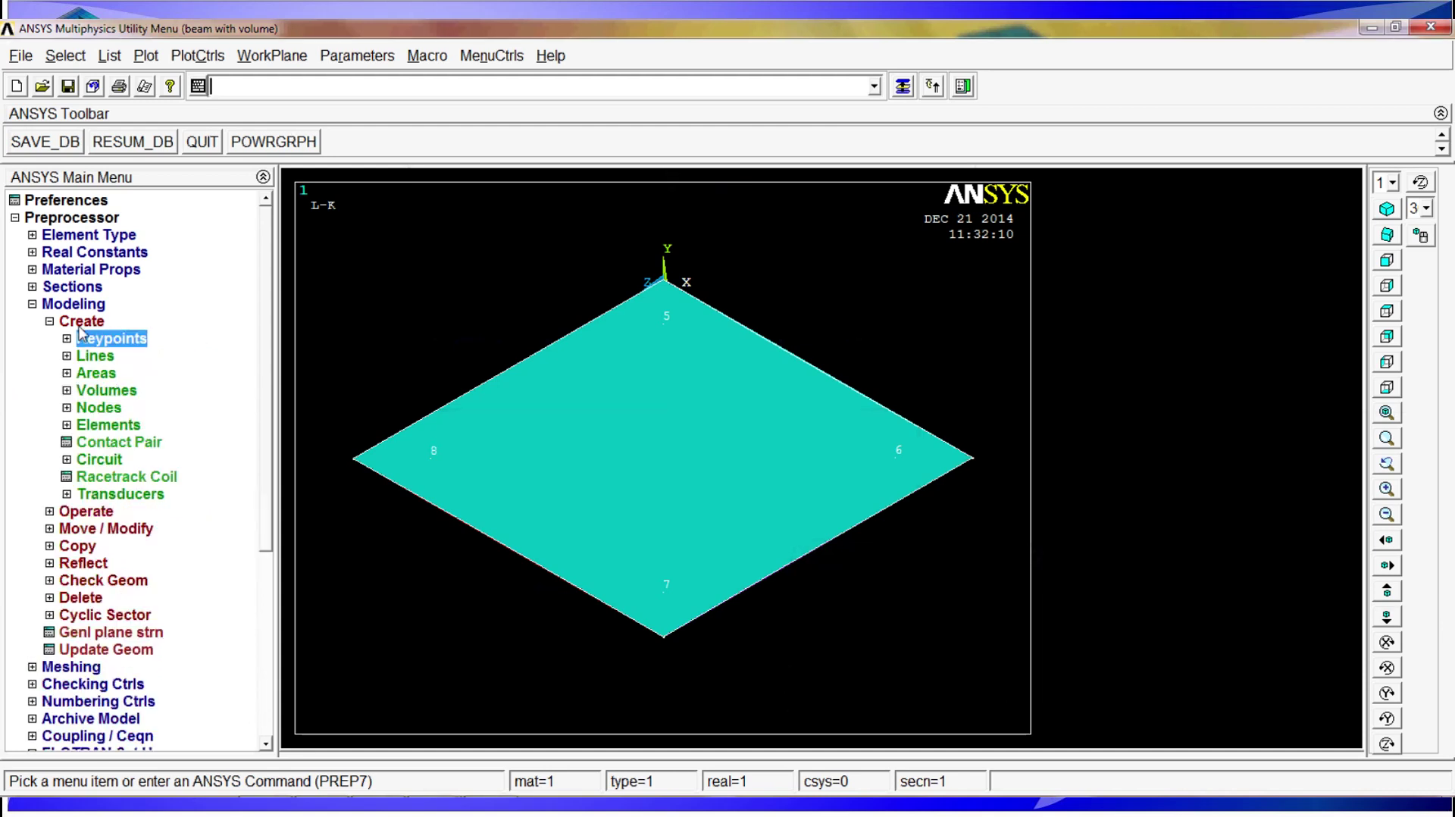
click(95, 356)
click(112, 373)
click(140, 390)
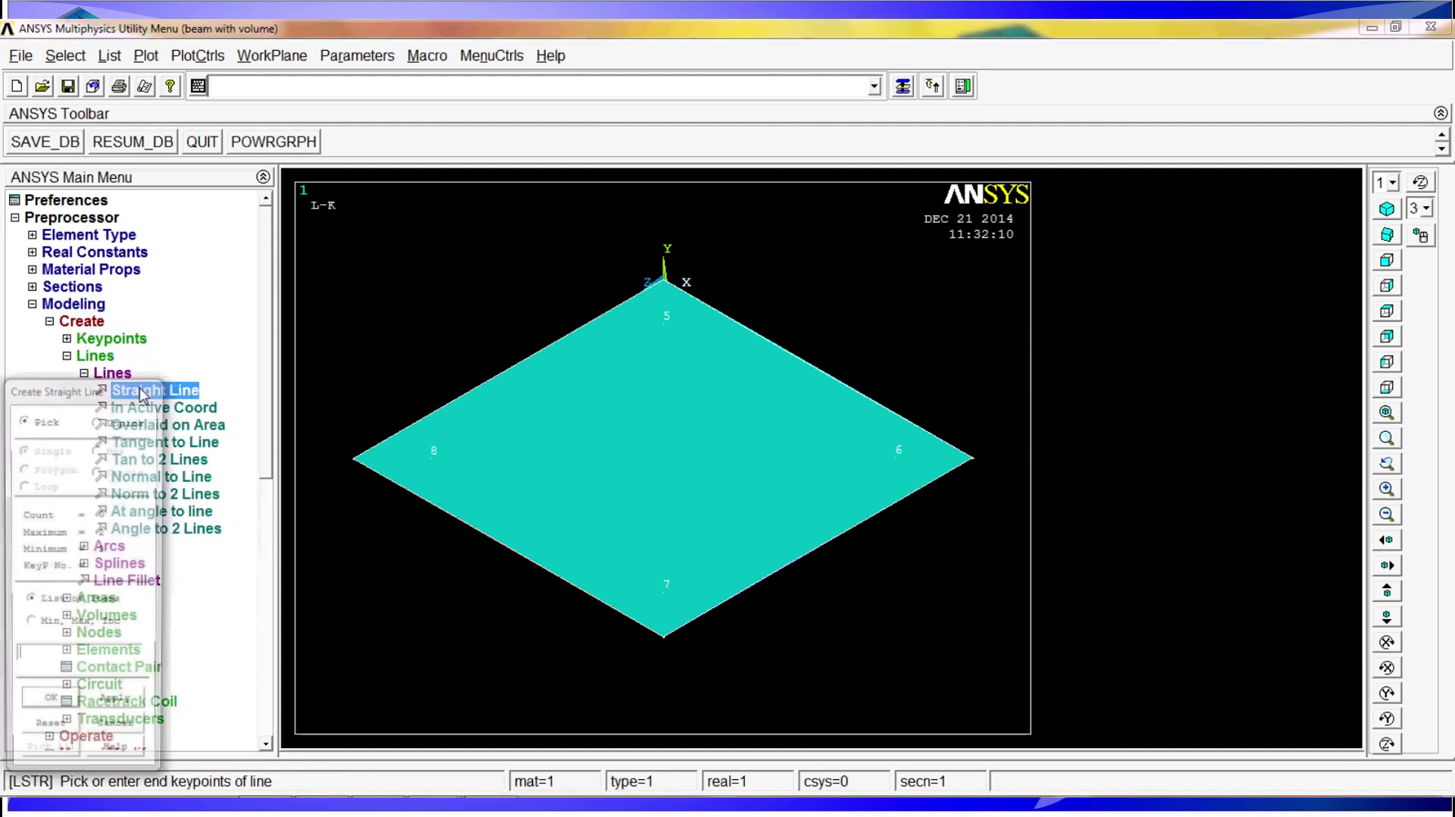
click(459, 455)
click(611, 531)
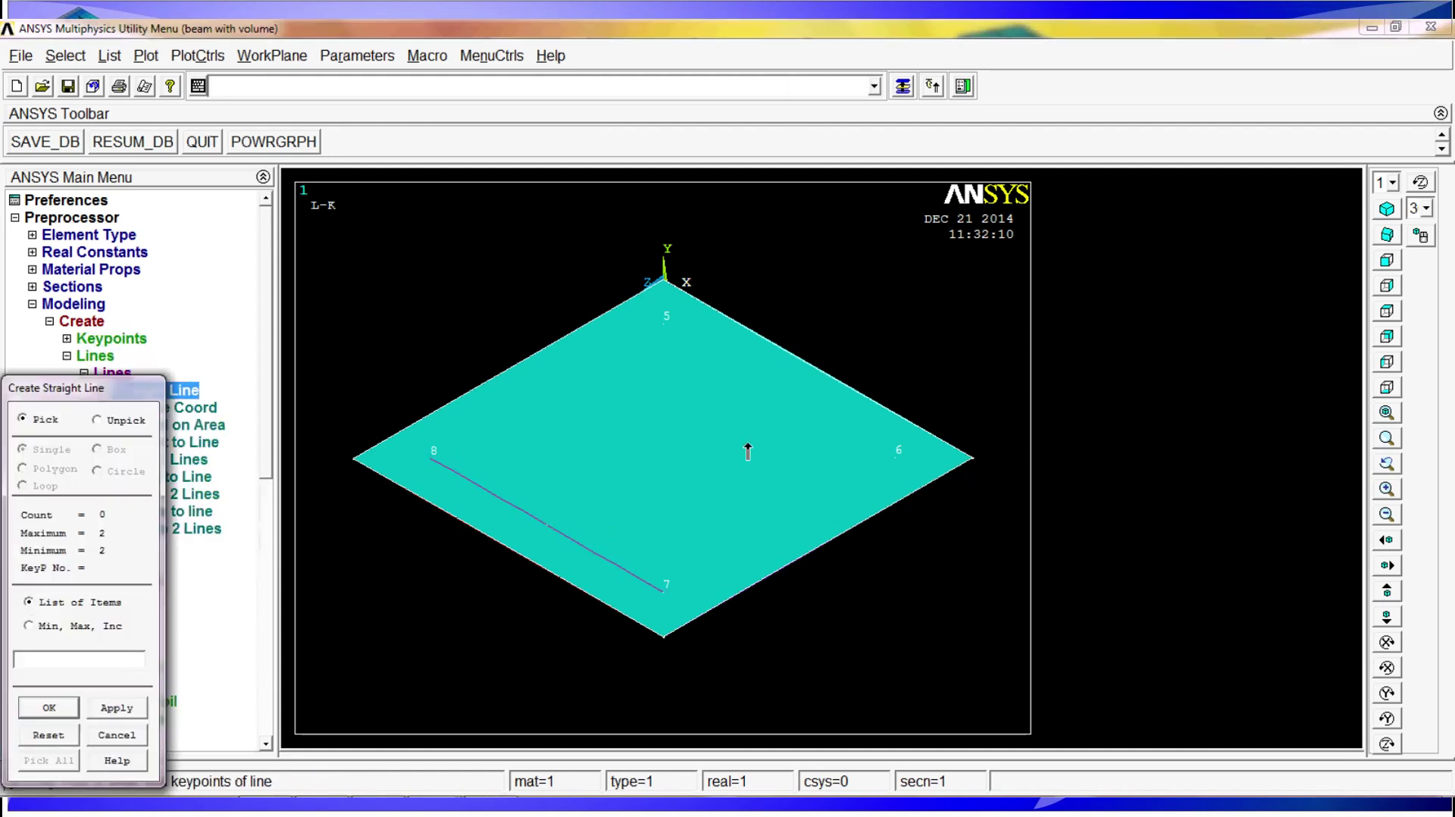
click(667, 545)
click(789, 460)
click(812, 461)
double_click(666, 372)
click(481, 454)
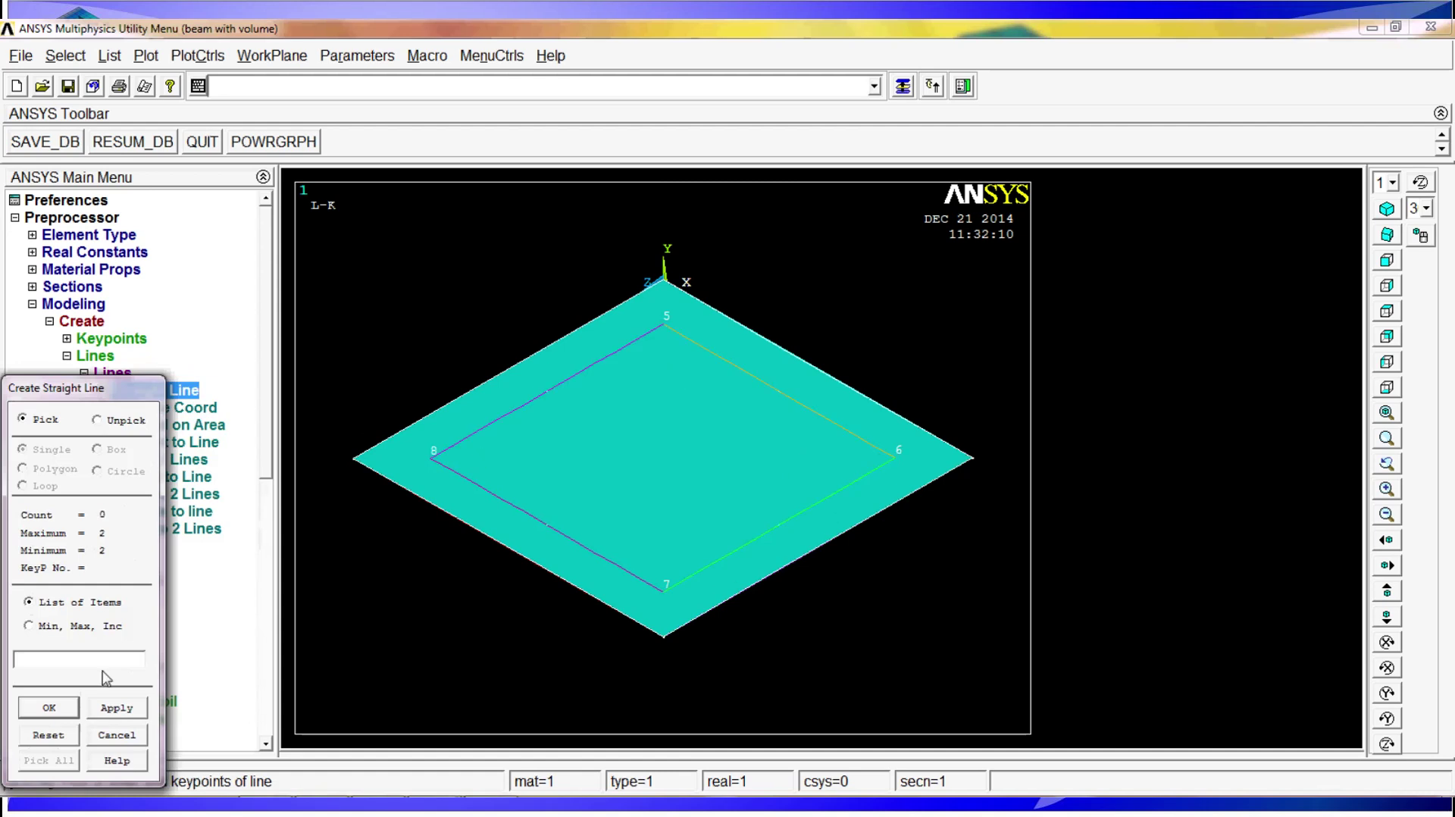
click(72, 708)
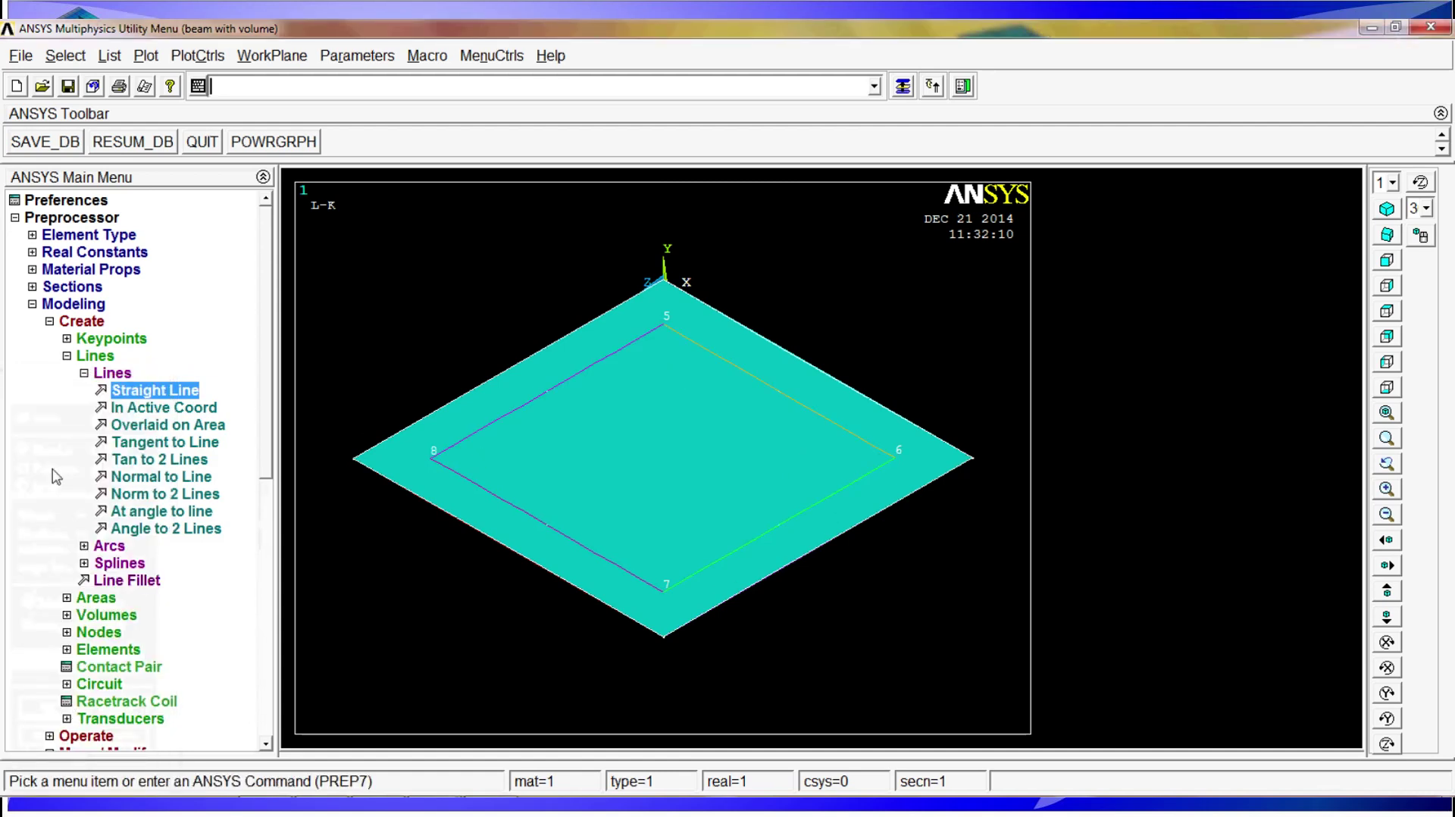
click(97, 598)
click(132, 442)
click(538, 504)
click(757, 380)
click(793, 513)
click(531, 401)
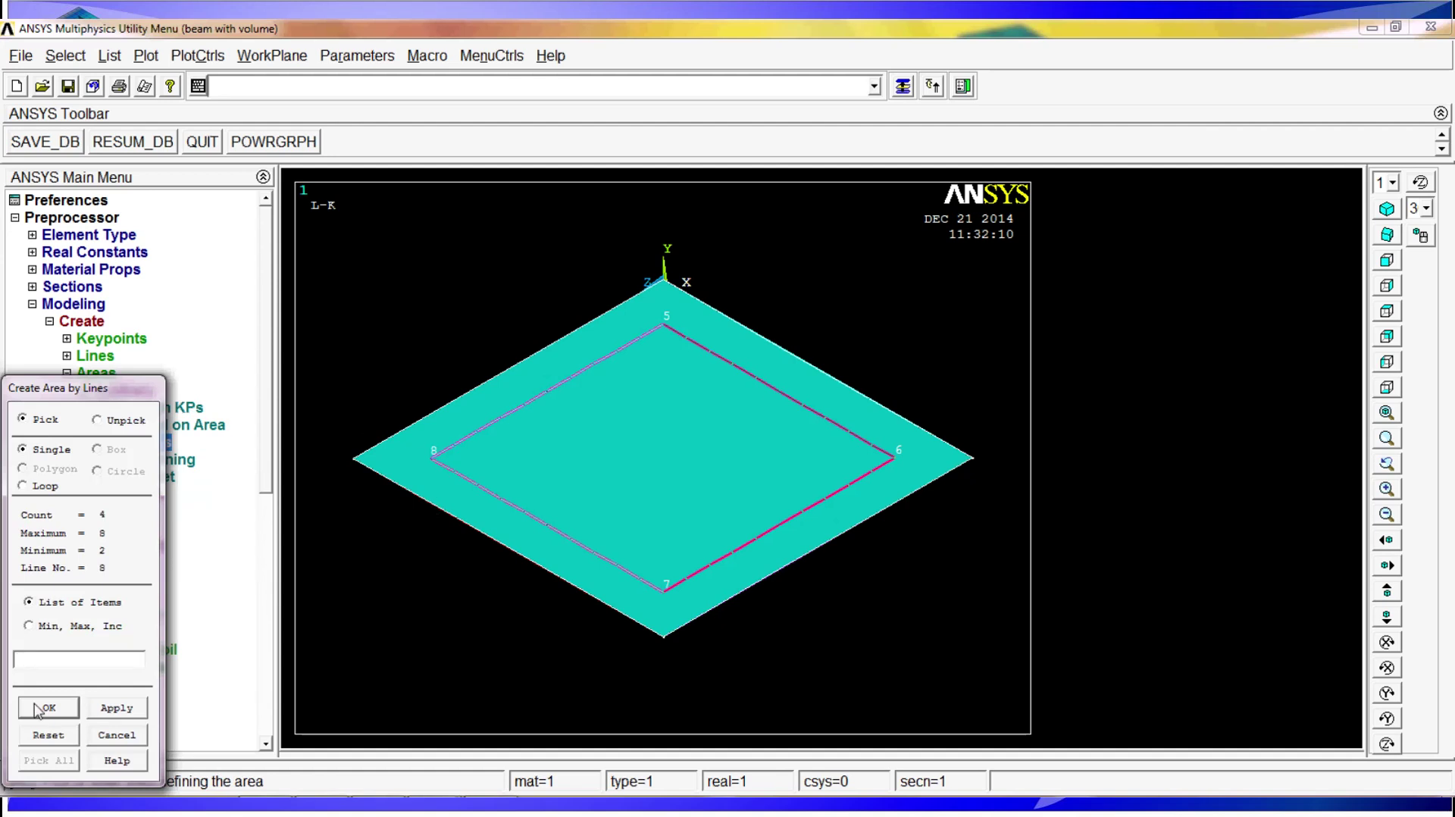
click(101, 739)
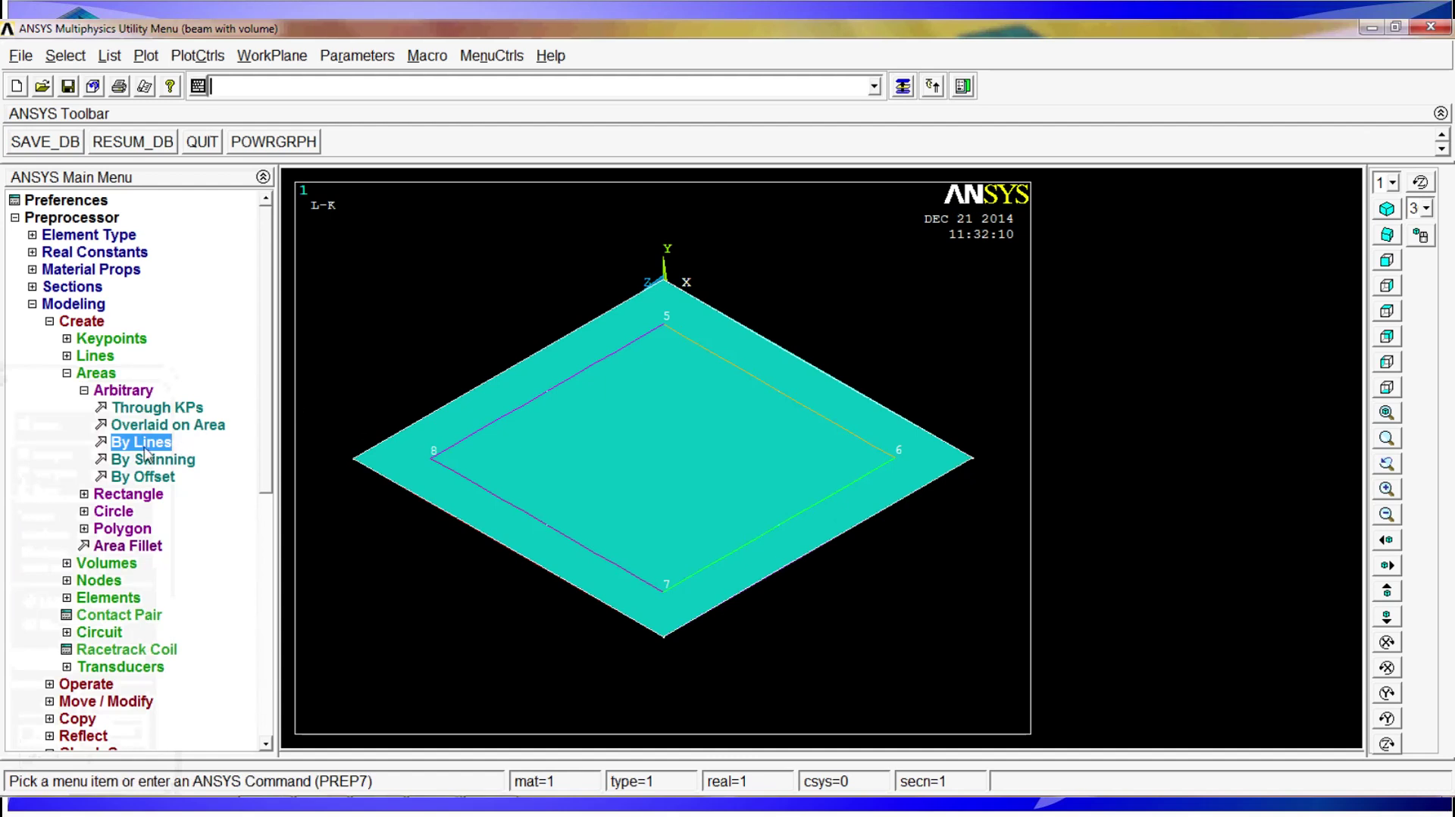
- Create an area by lines from the inner square's four lines, using loop picking to select them together
click(146, 451)
click(509, 510)
right_click(501, 510)
click(516, 500)
right_click(517, 498)
click(517, 499)
right_click(518, 498)
click(517, 498)
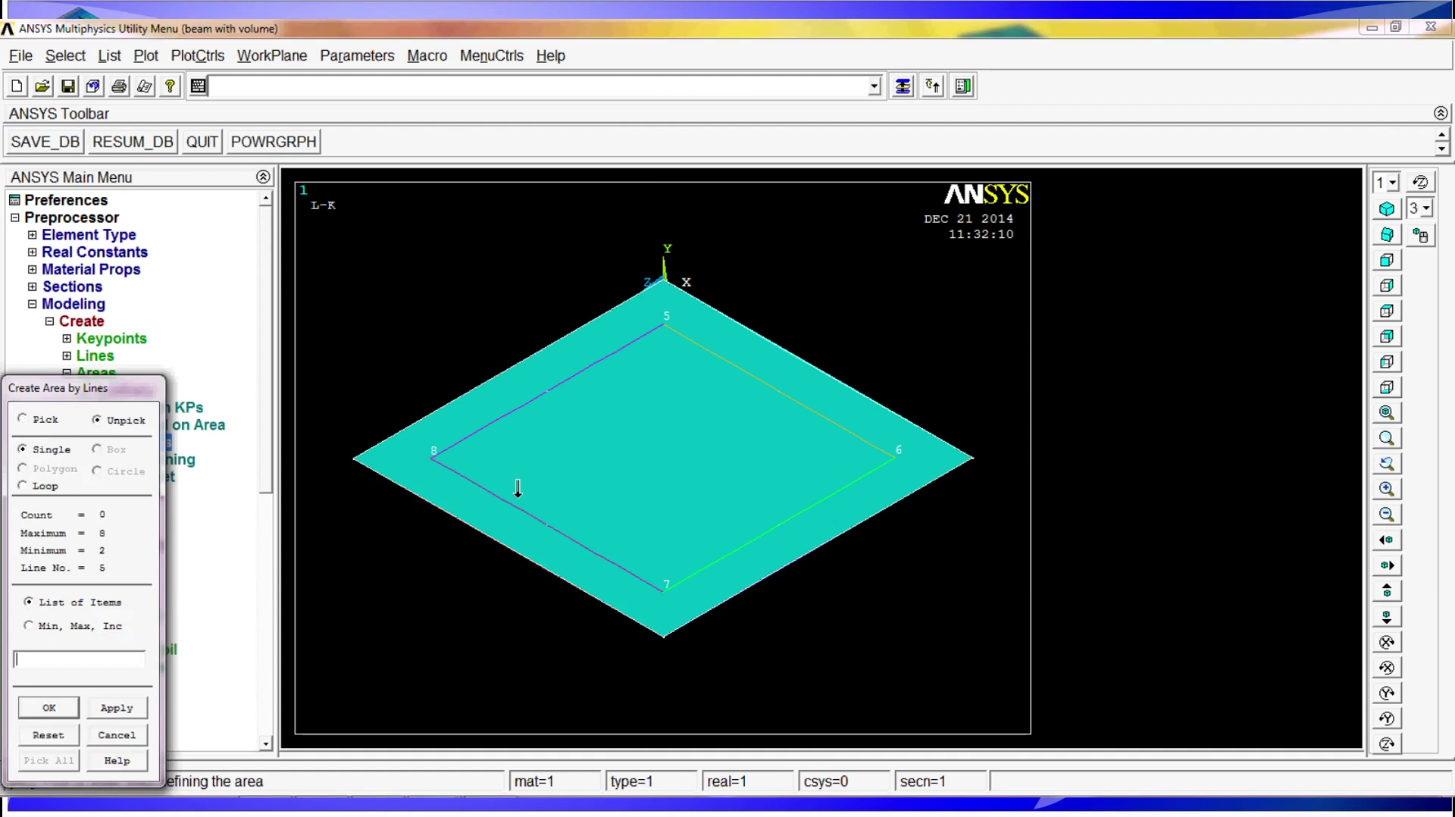
right_click(510, 495)
click(728, 370)
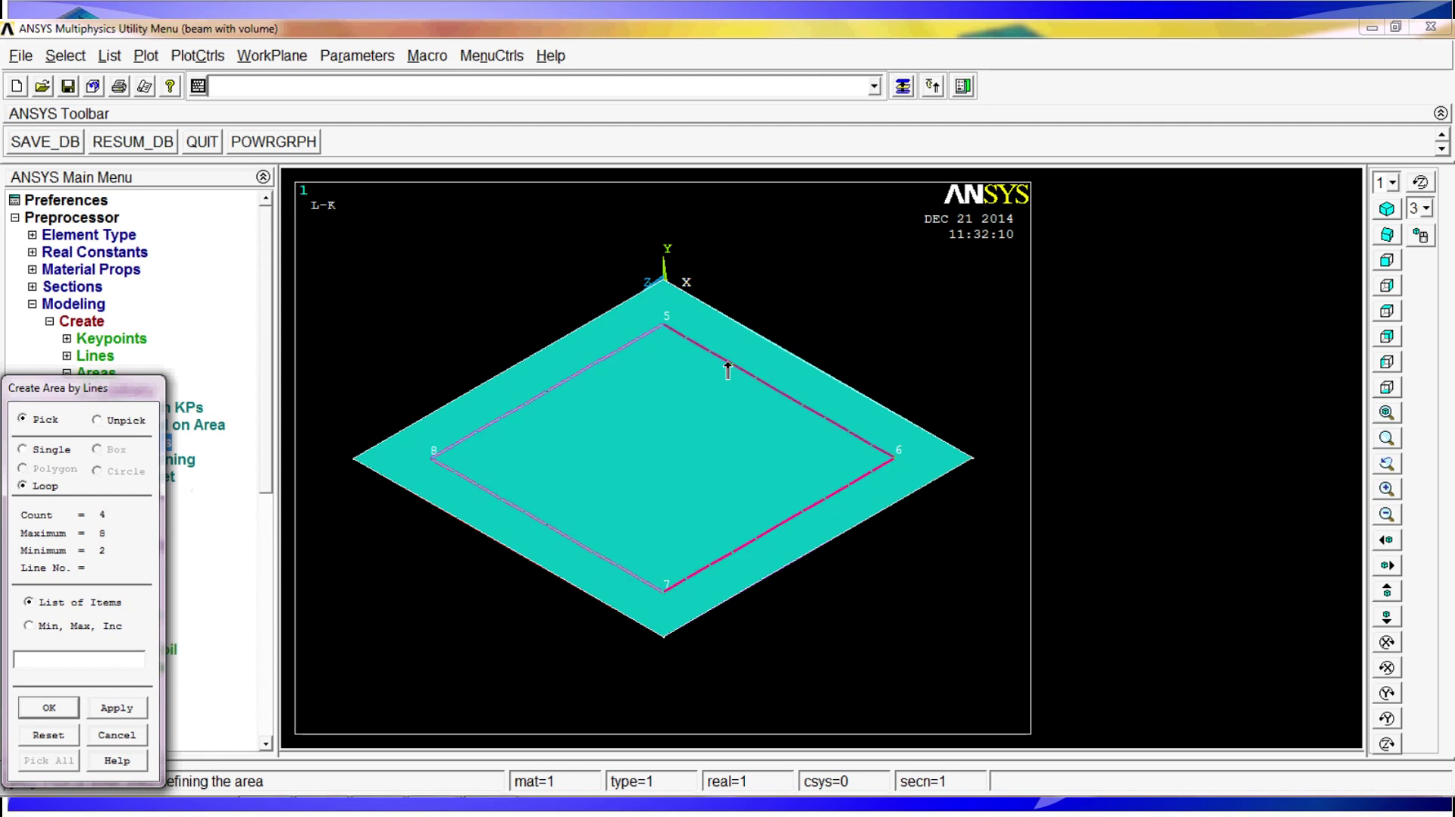
click(727, 371)
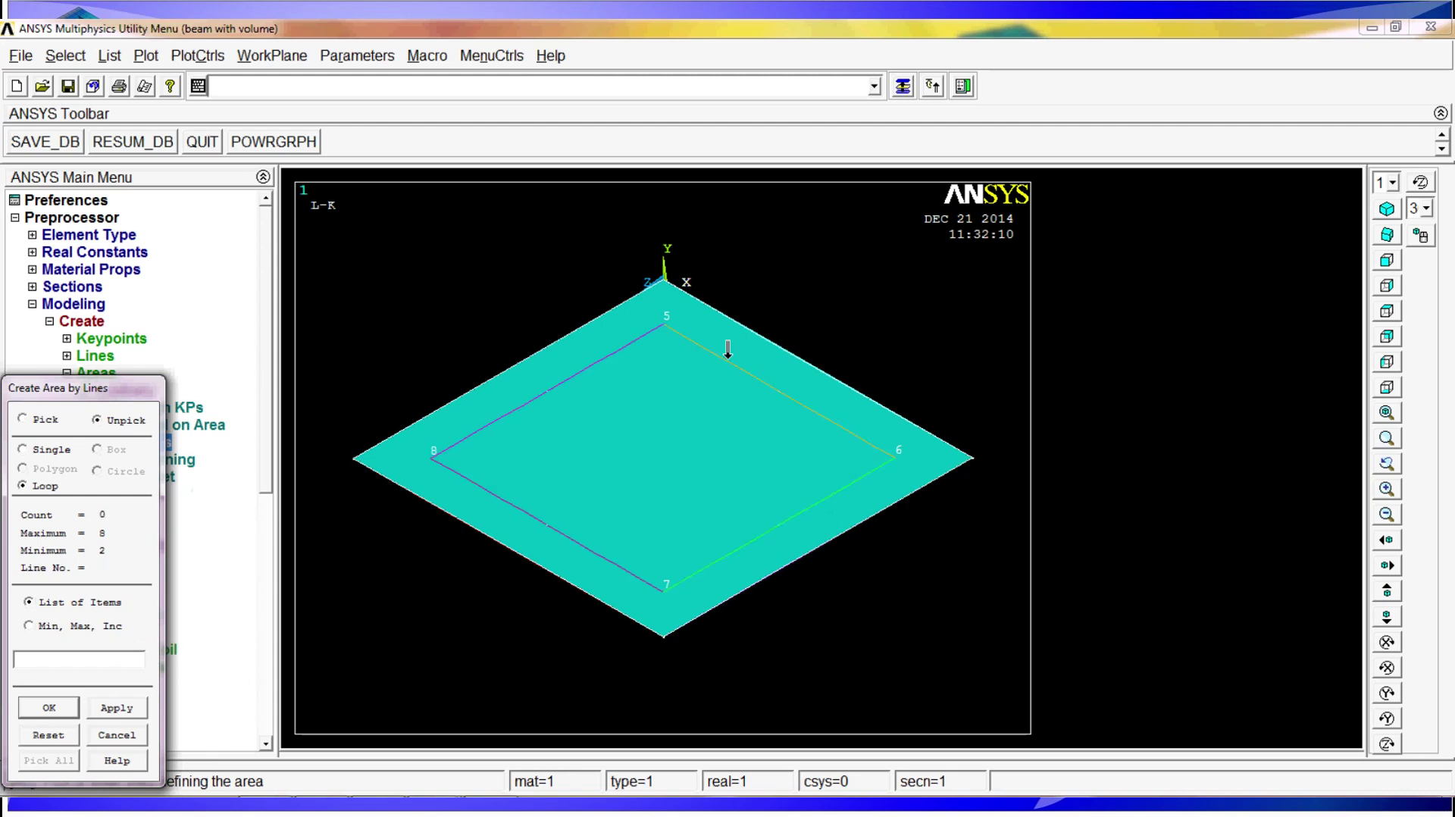
click(730, 369)
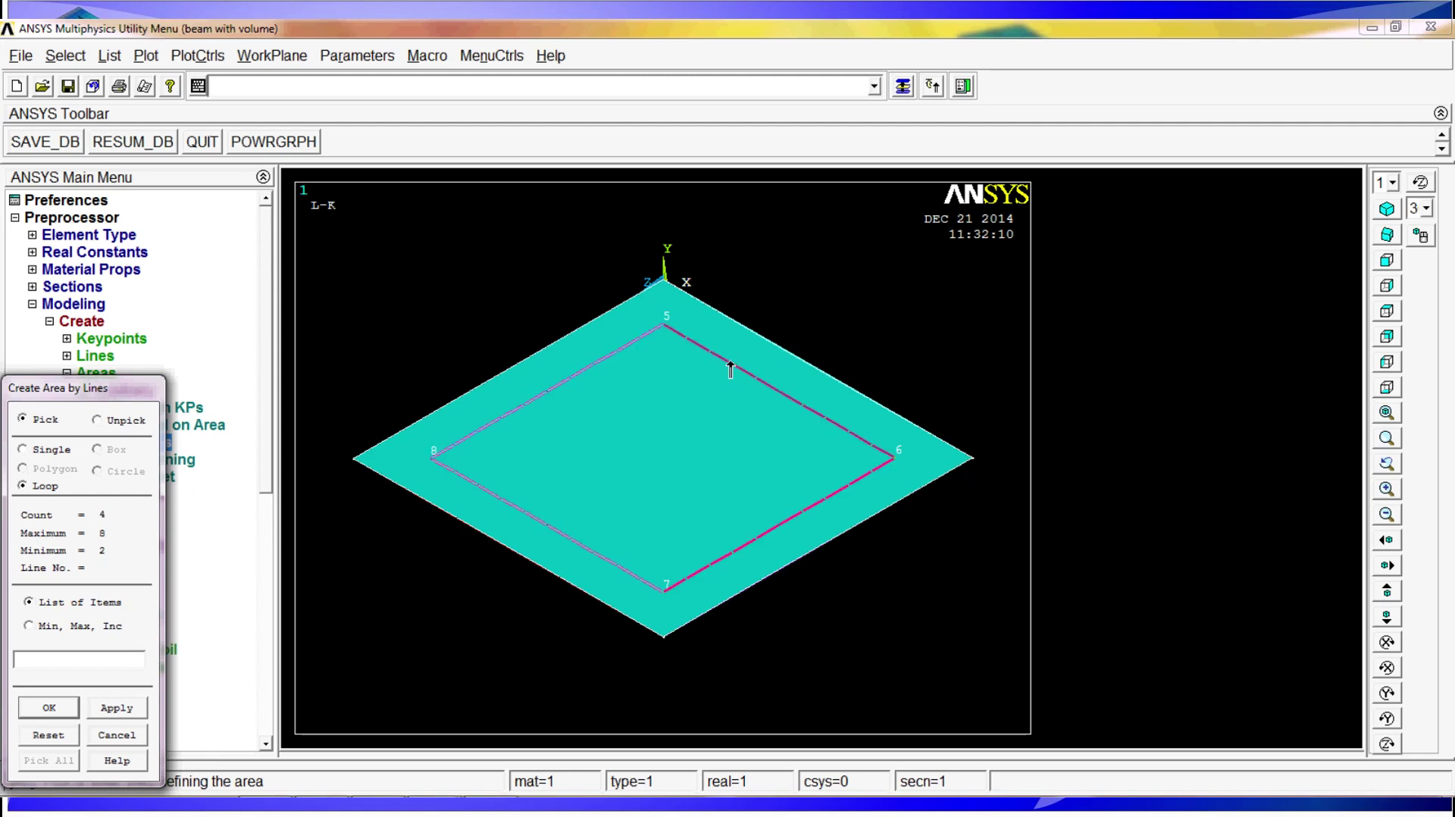
click(49, 708)
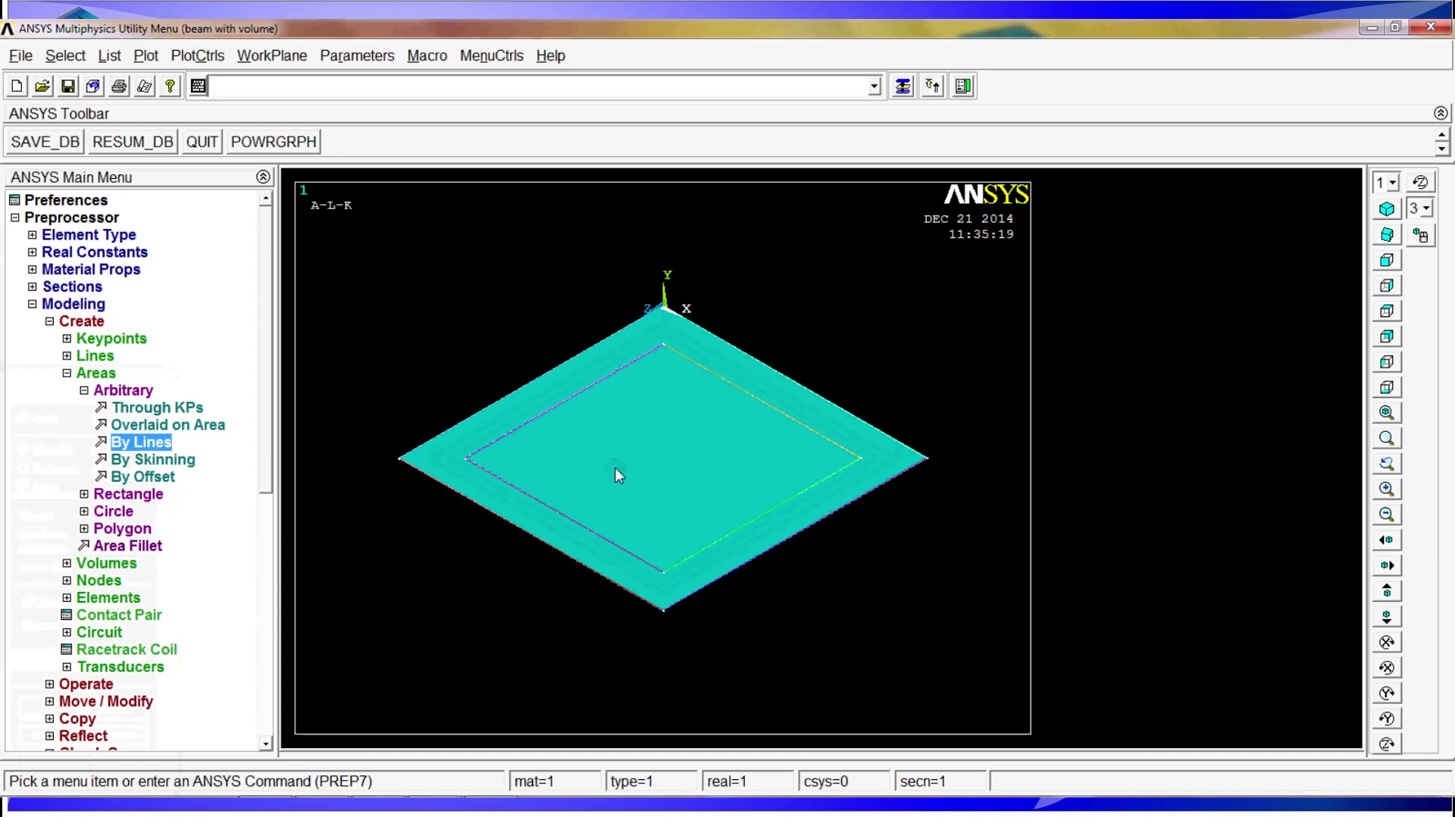
- List all areas, widen the listing to read each area's lines, and close it
scroll(615, 467, up, 1)
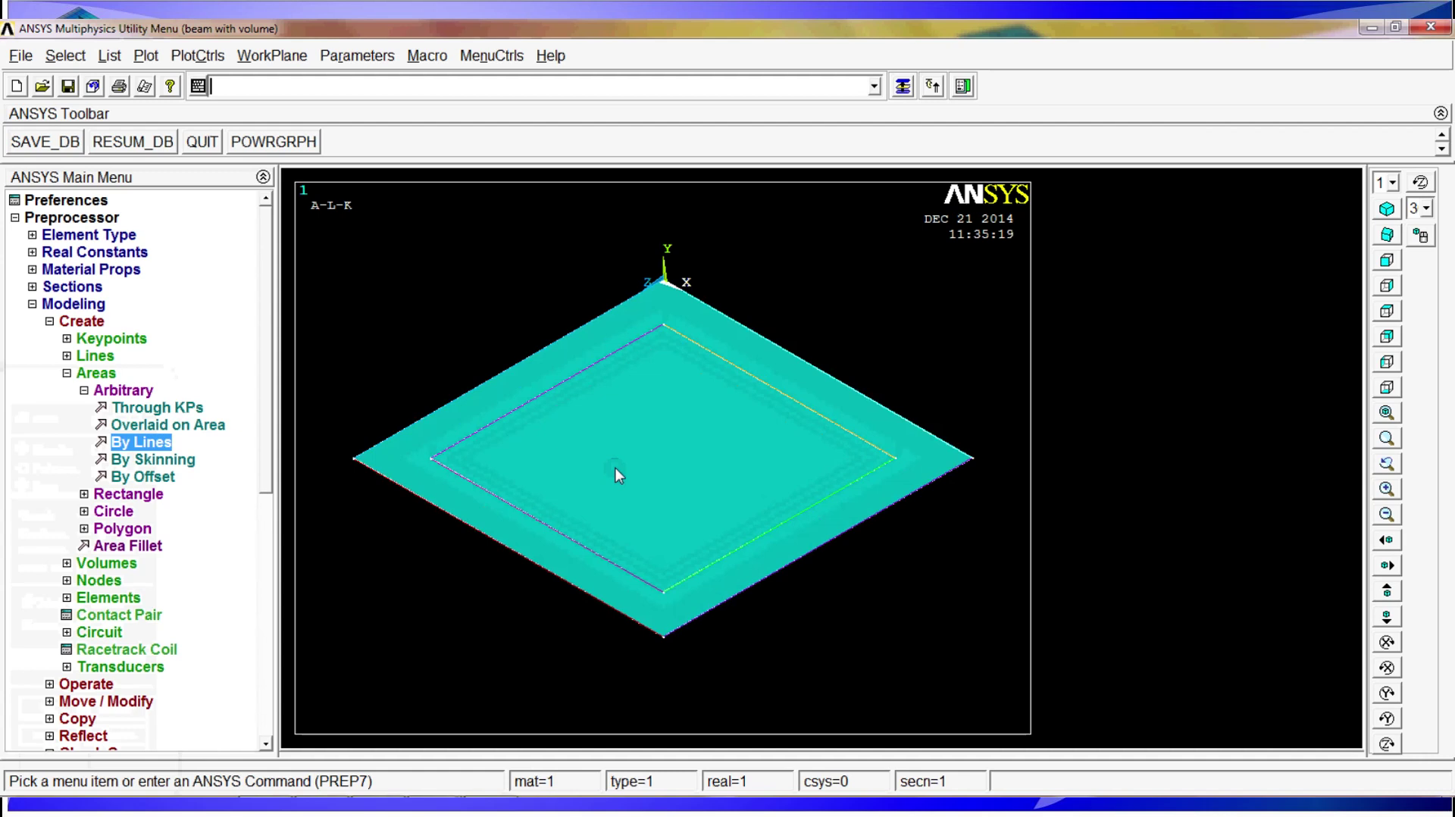
click(109, 56)
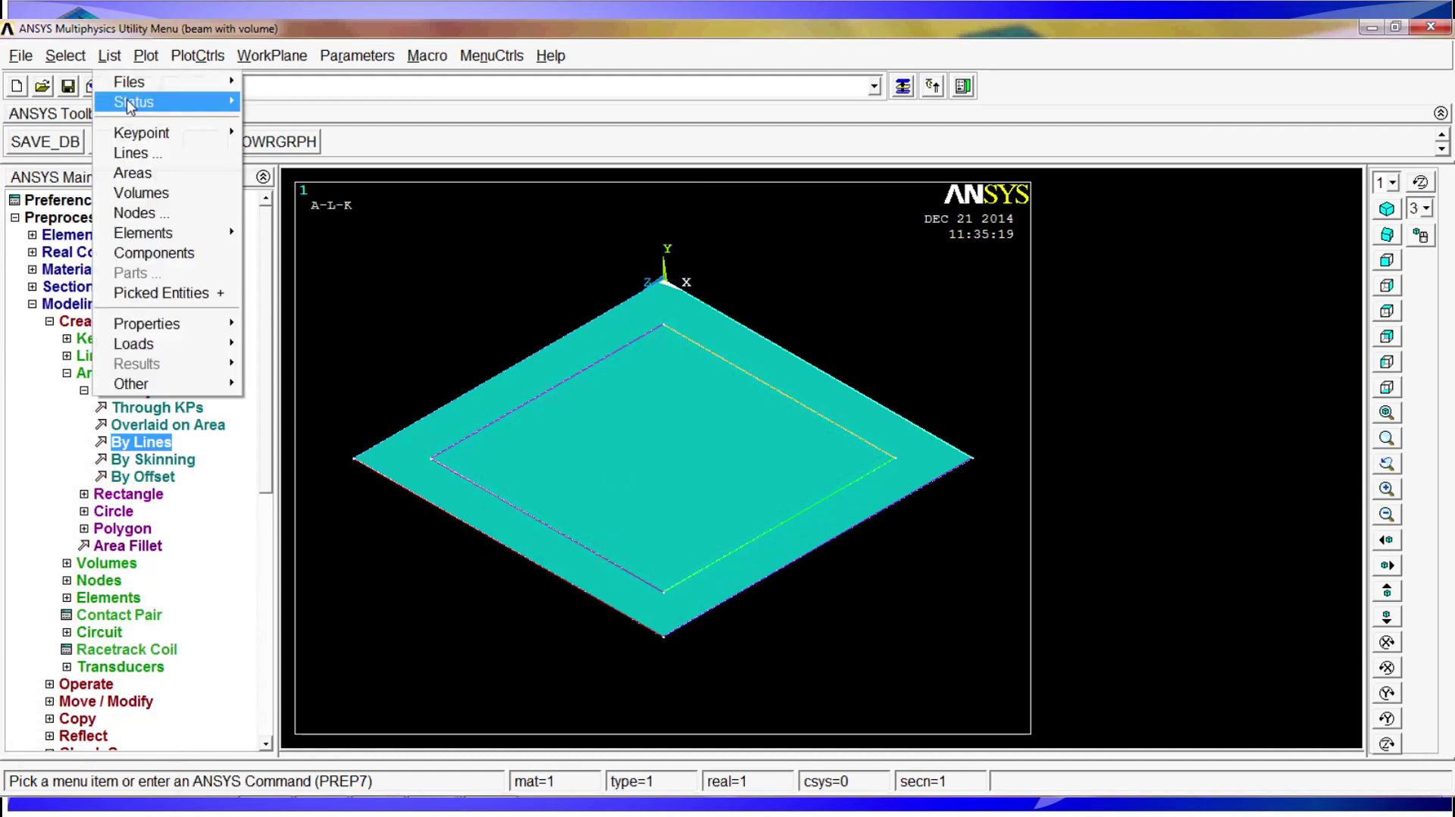
click(131, 173)
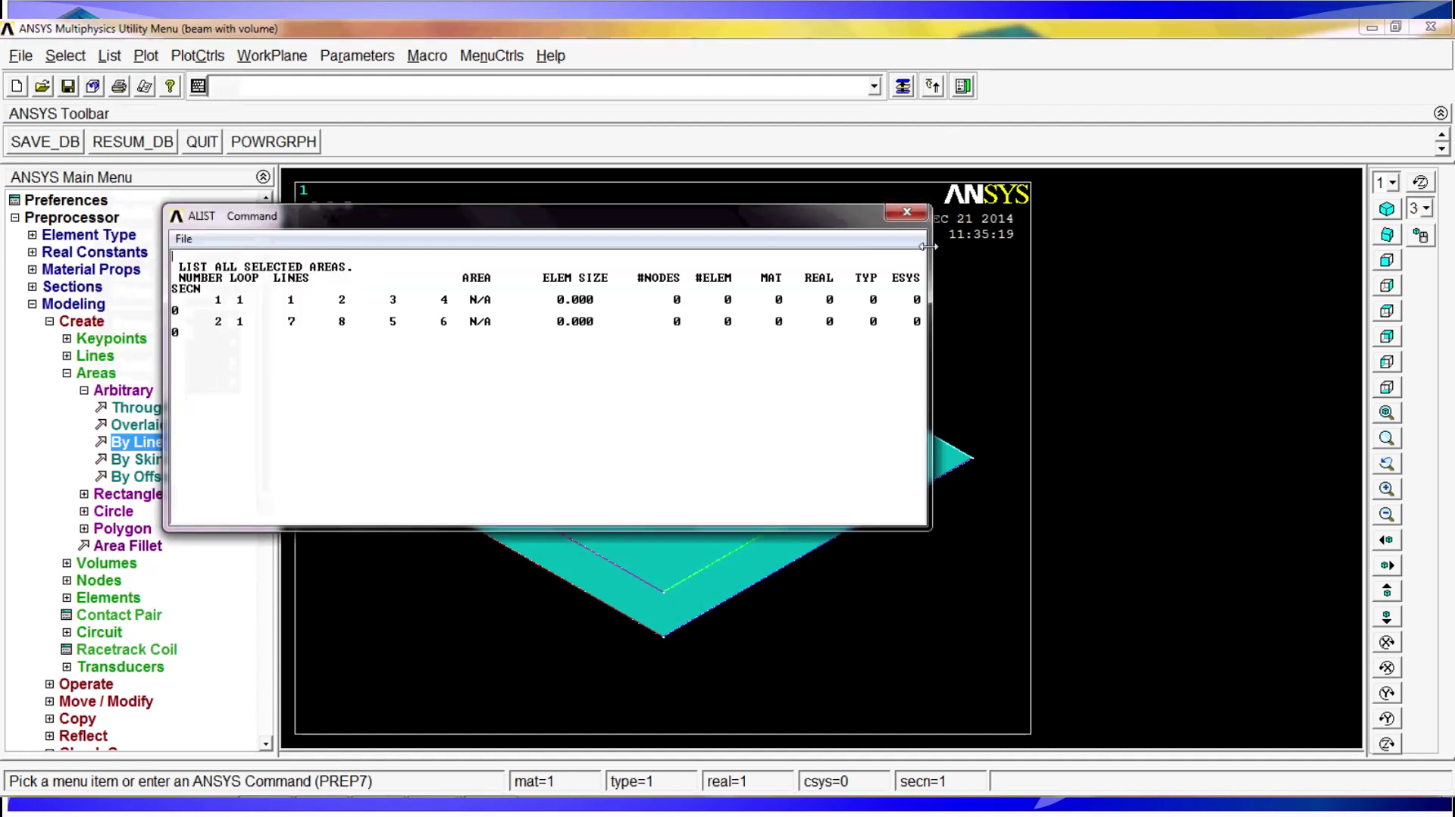
drag(929, 258, 1059, 258)
click(1037, 210)
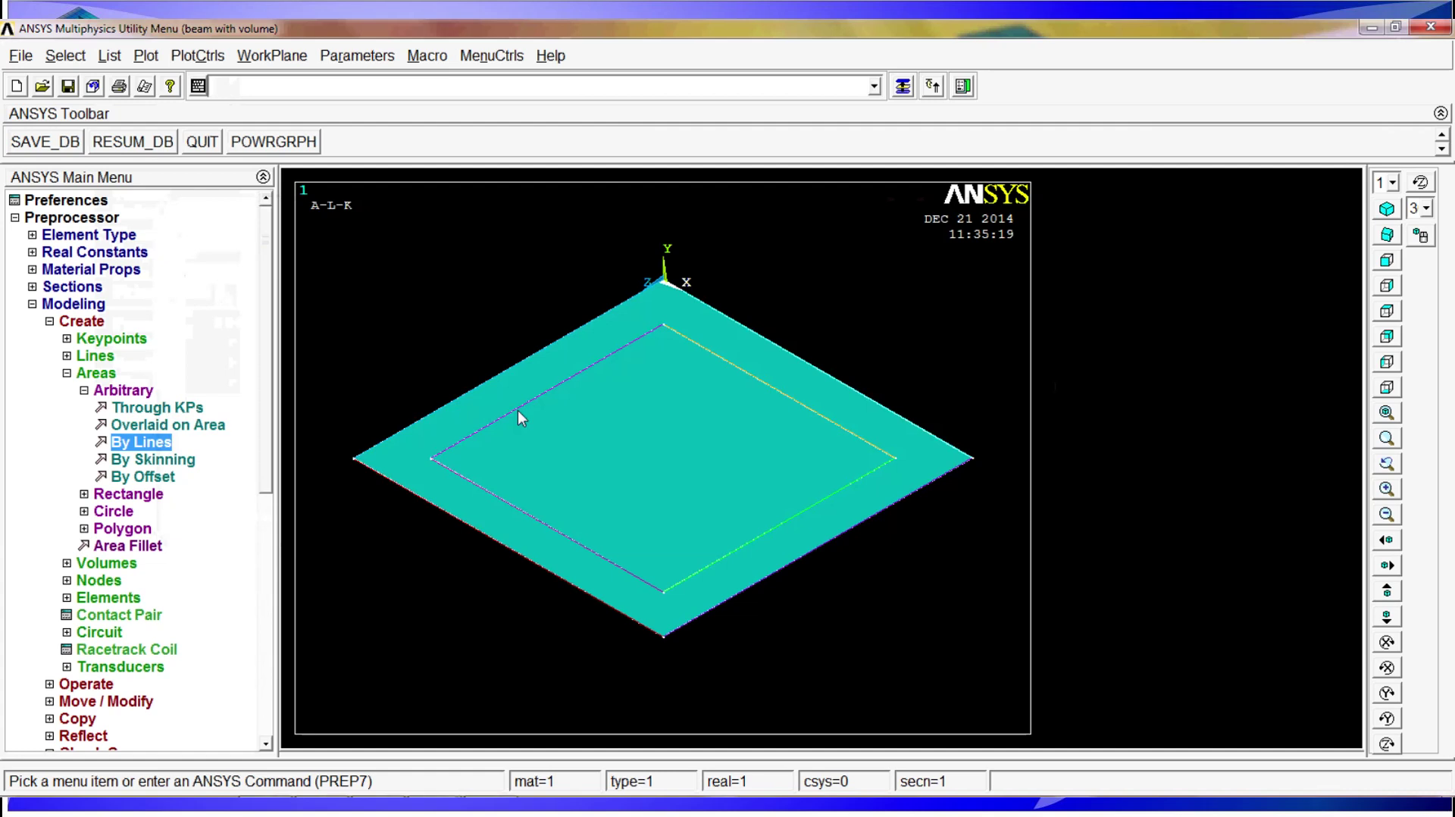
- Run the command alist,p and pick both the outer and inner square areas for listing
text(a)
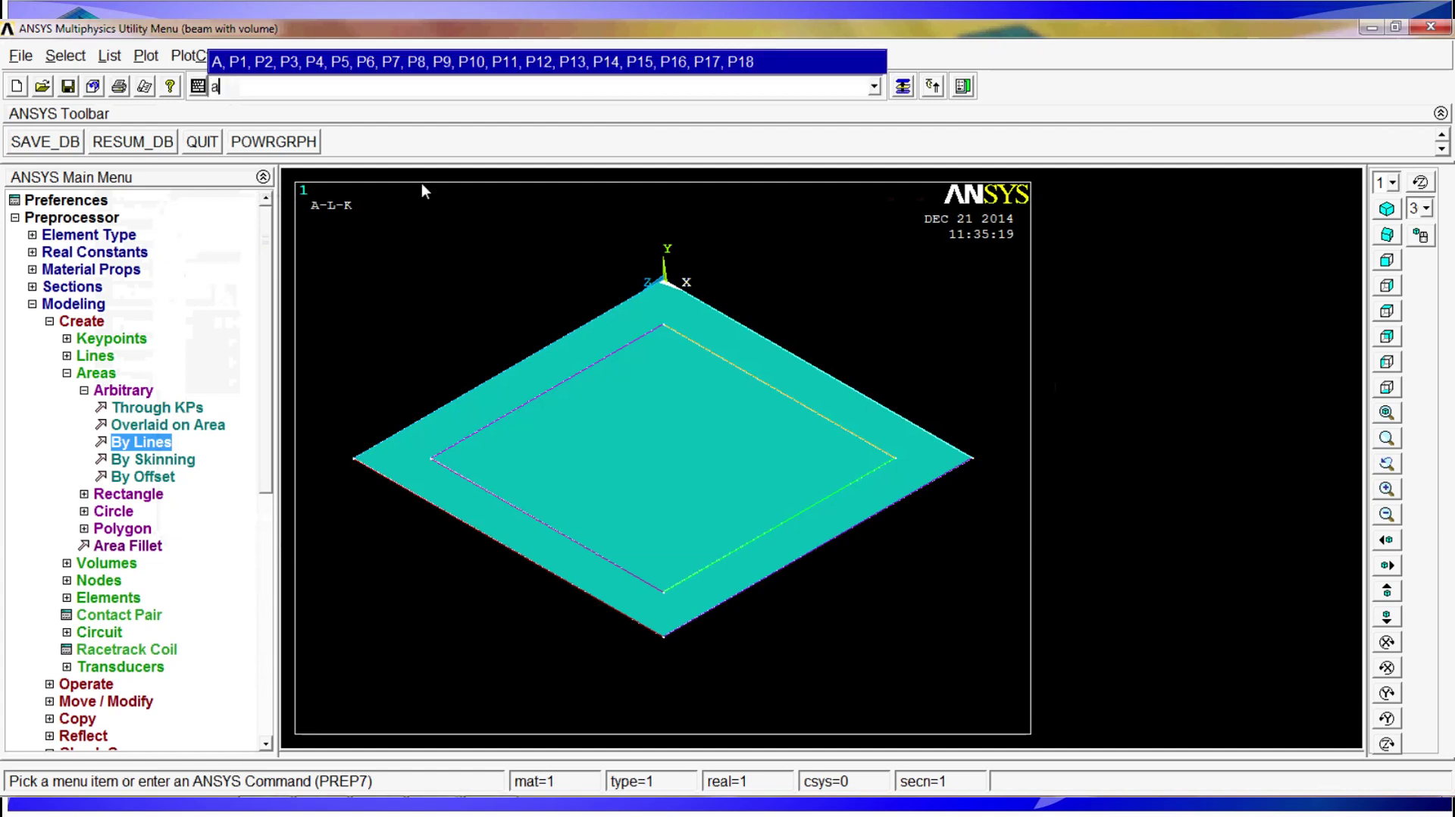
text(lis)
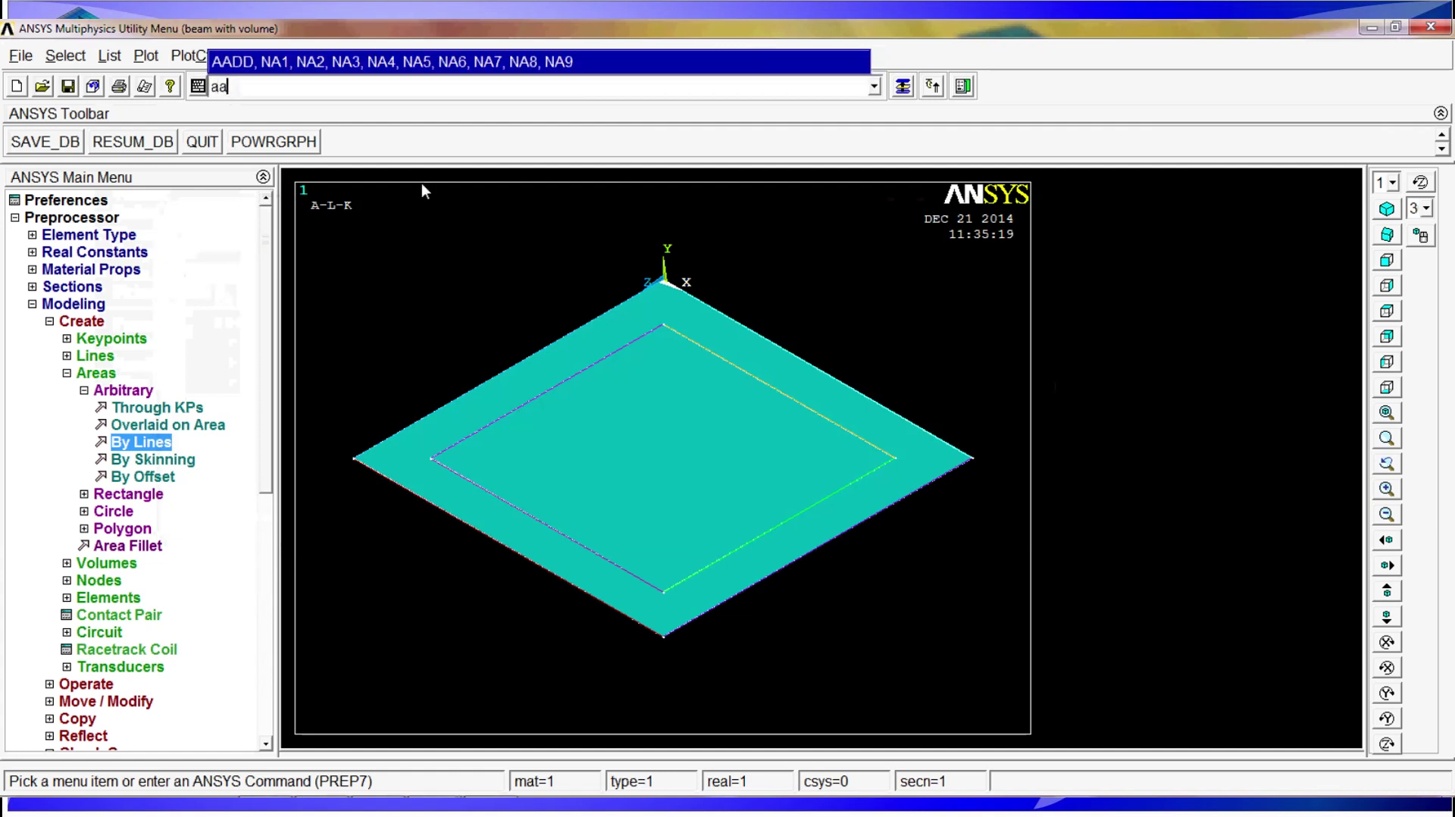
text(t,)
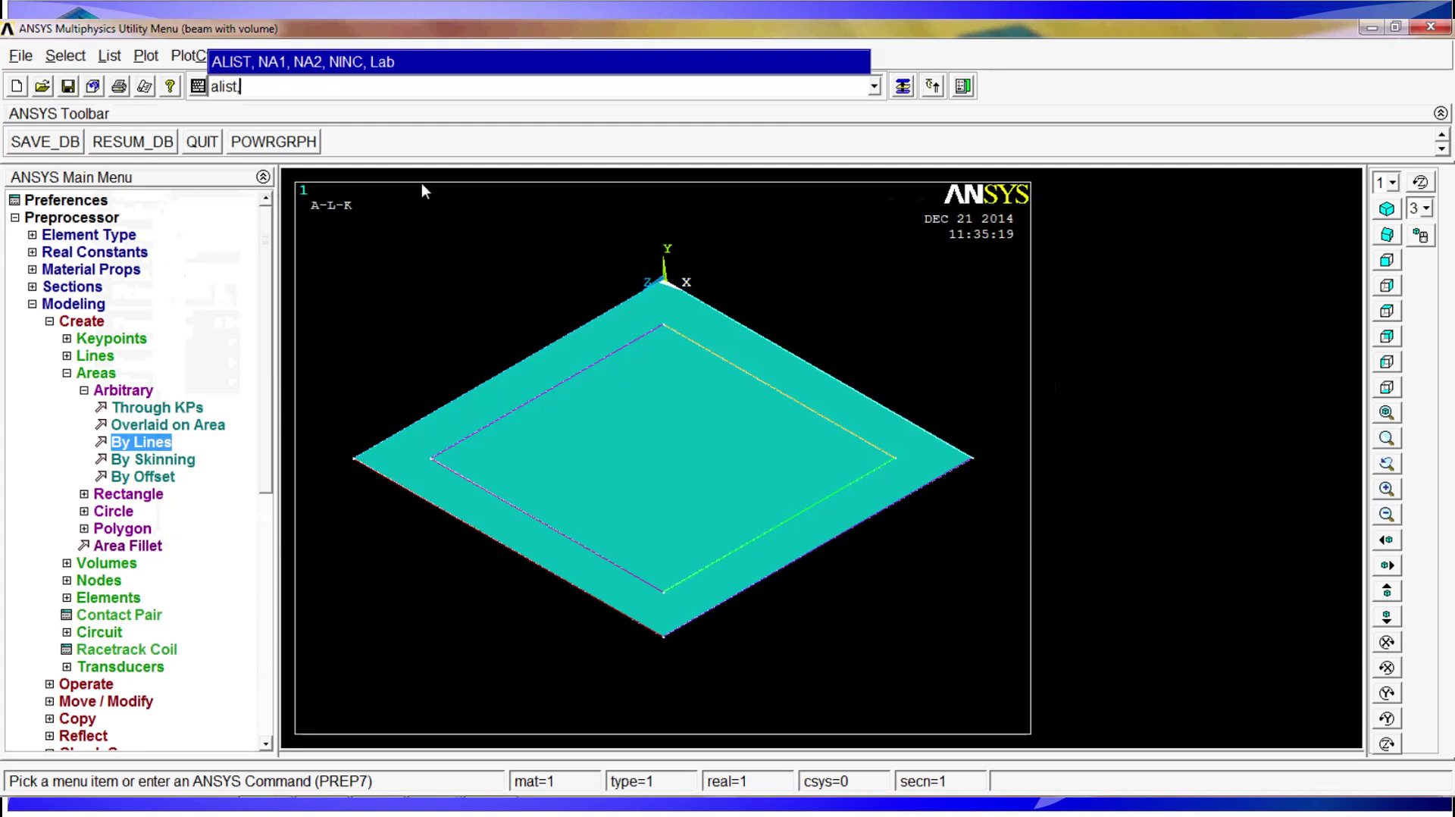
text(p)
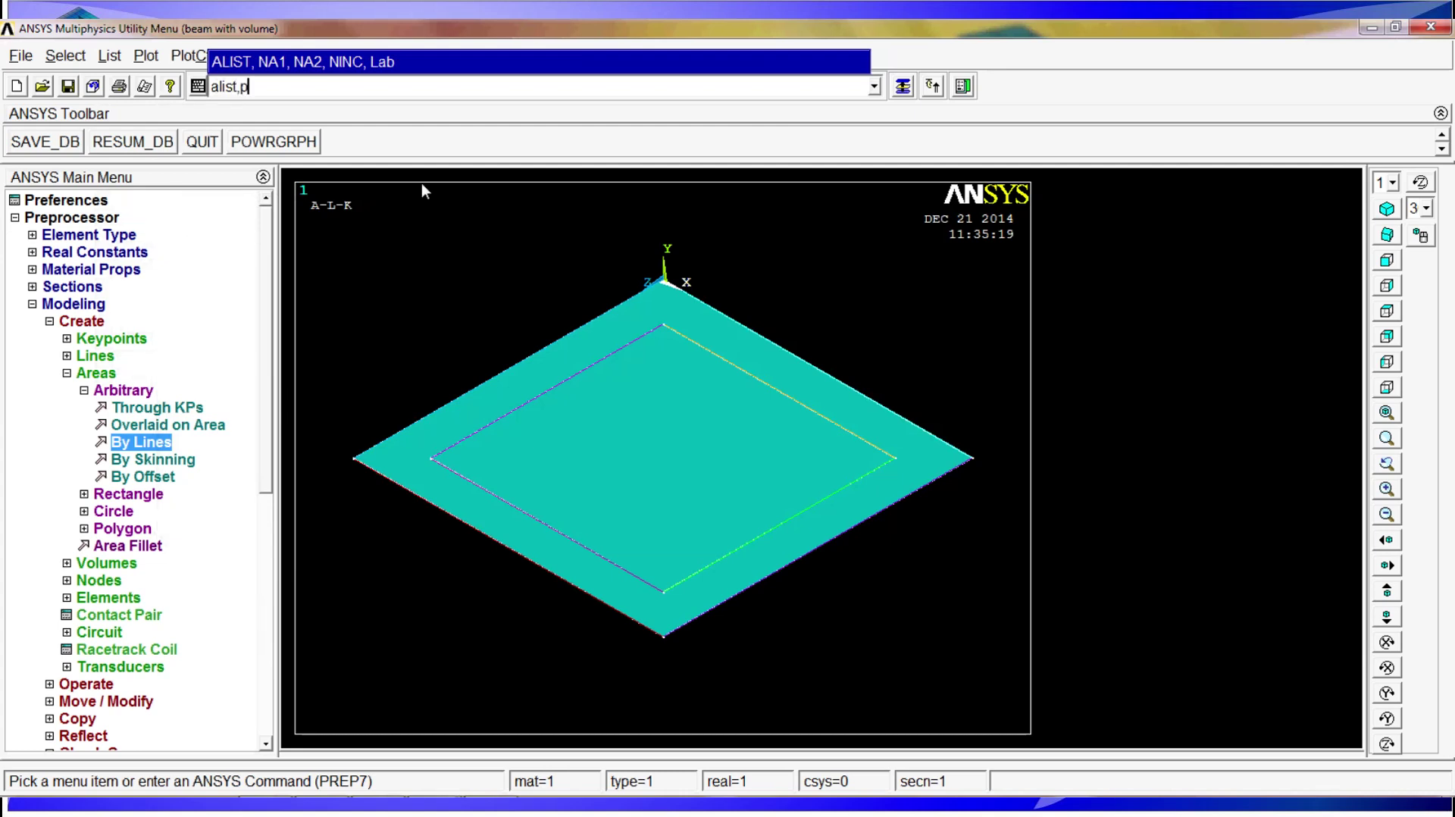
key(Return)
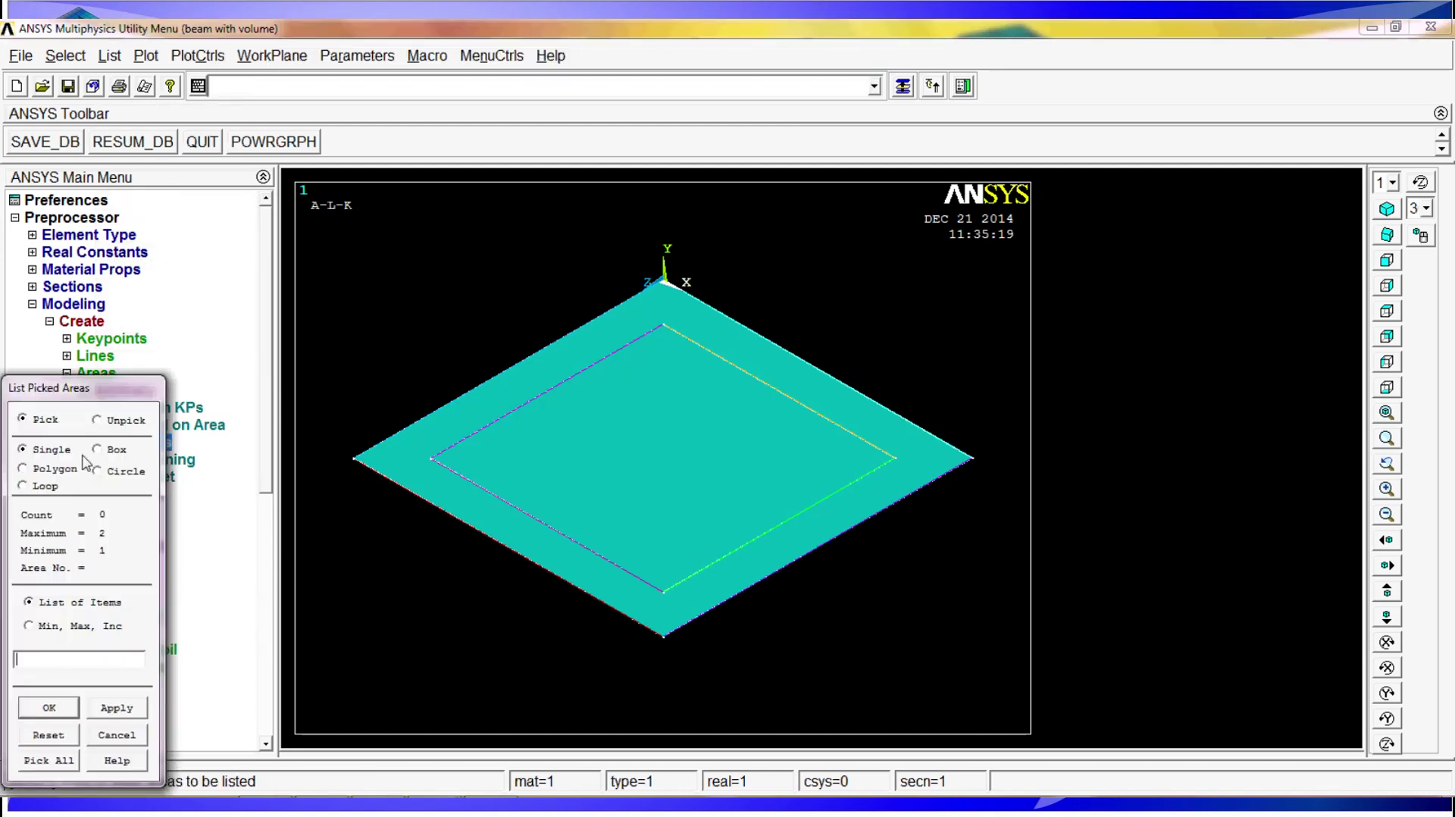
click(687, 426)
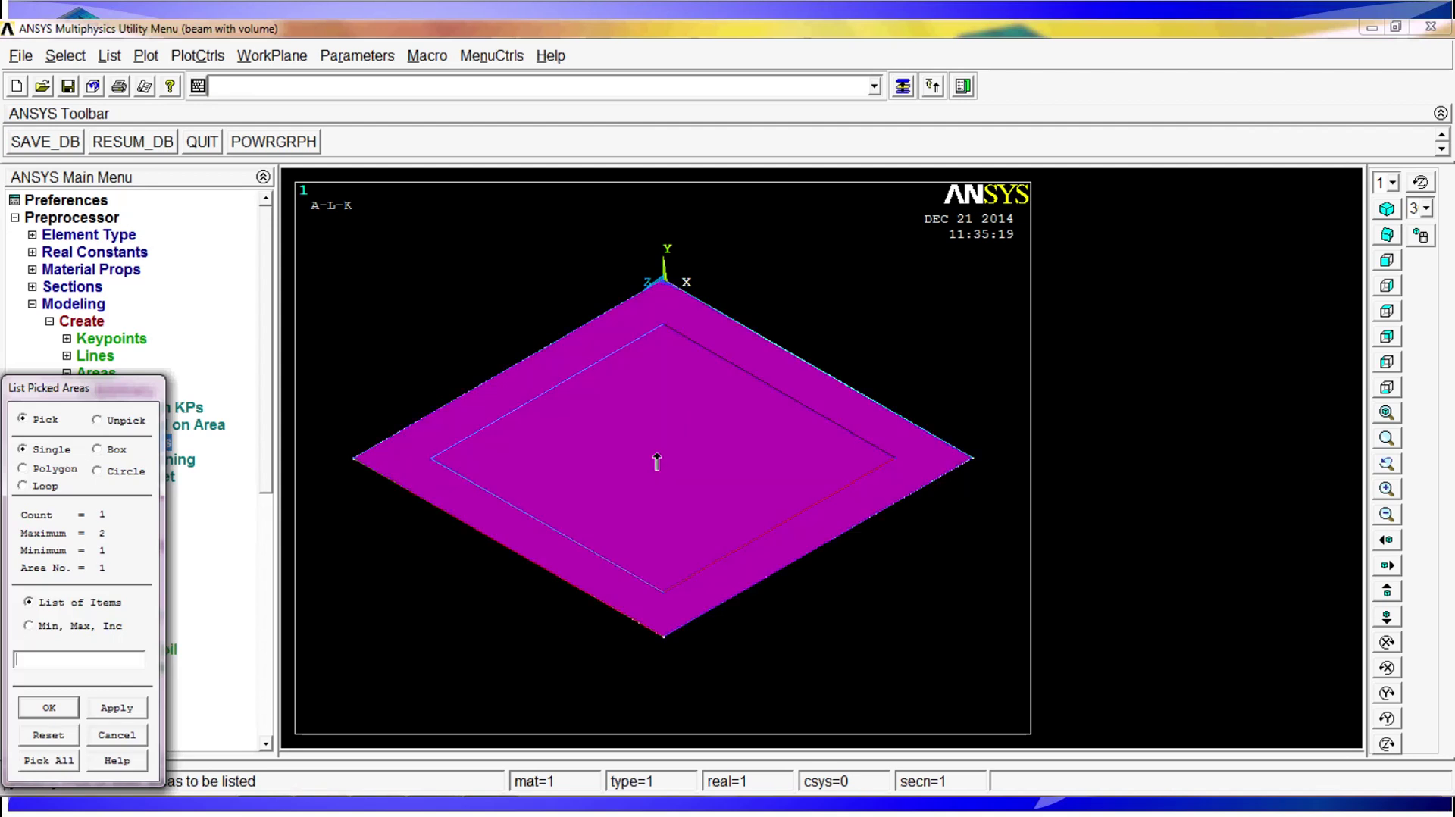
click(603, 512)
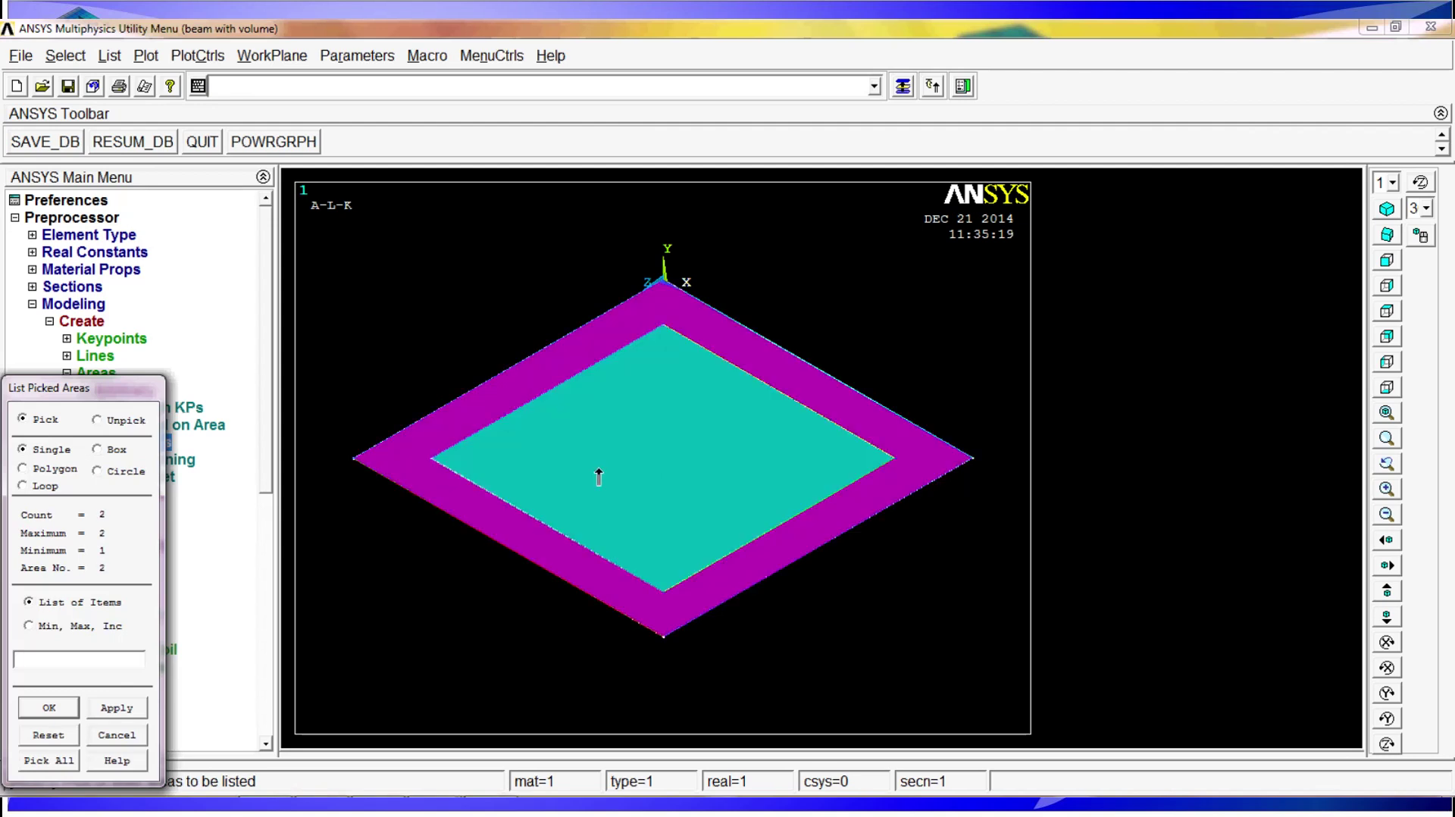
- Unpick and re-pick the two square areas, list the picked areas, widen the listing to read it, and close it
right_click(597, 475)
click(627, 429)
click(628, 429)
right_click(627, 430)
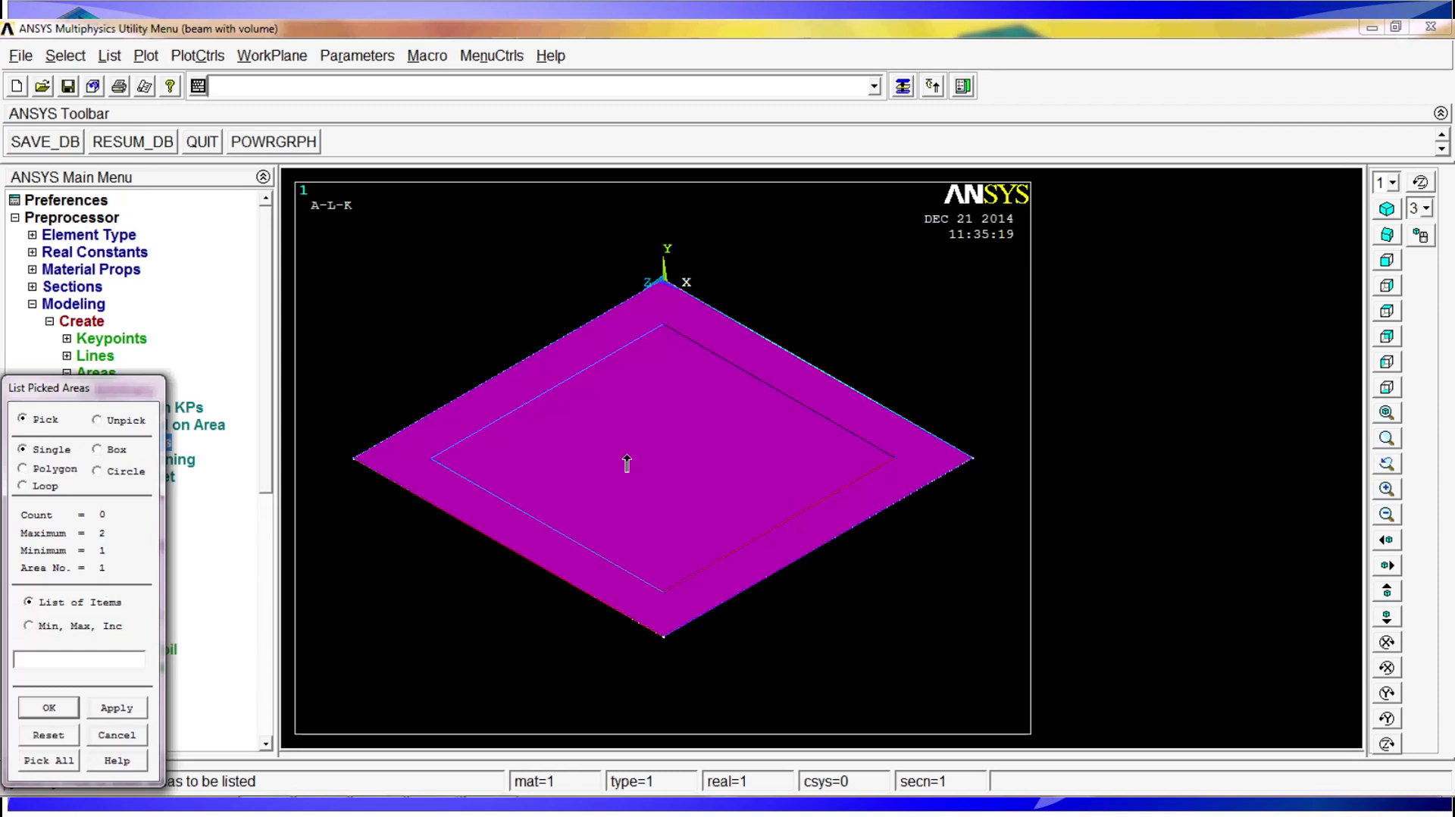
click(690, 444)
click(686, 443)
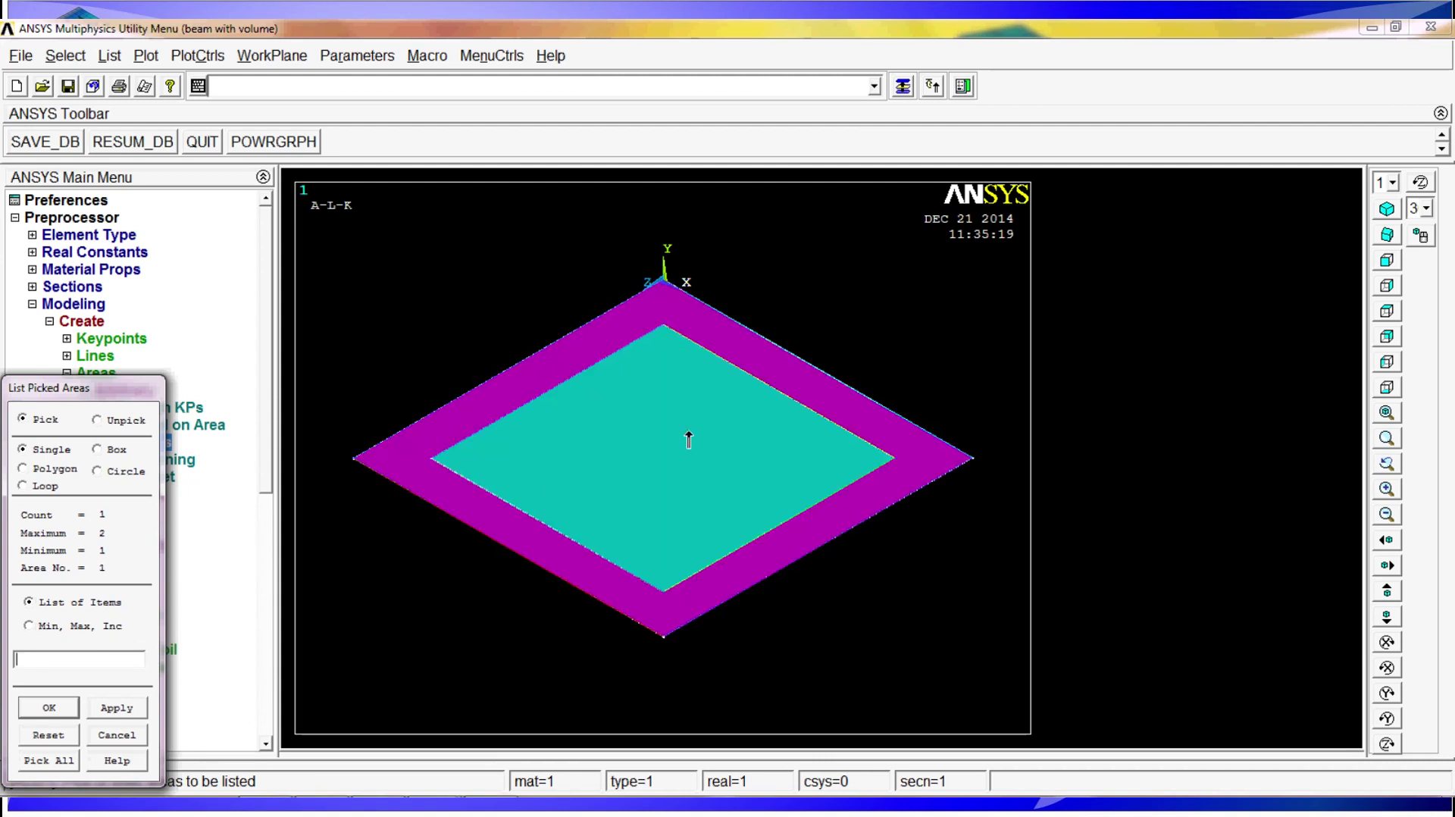
click(49, 708)
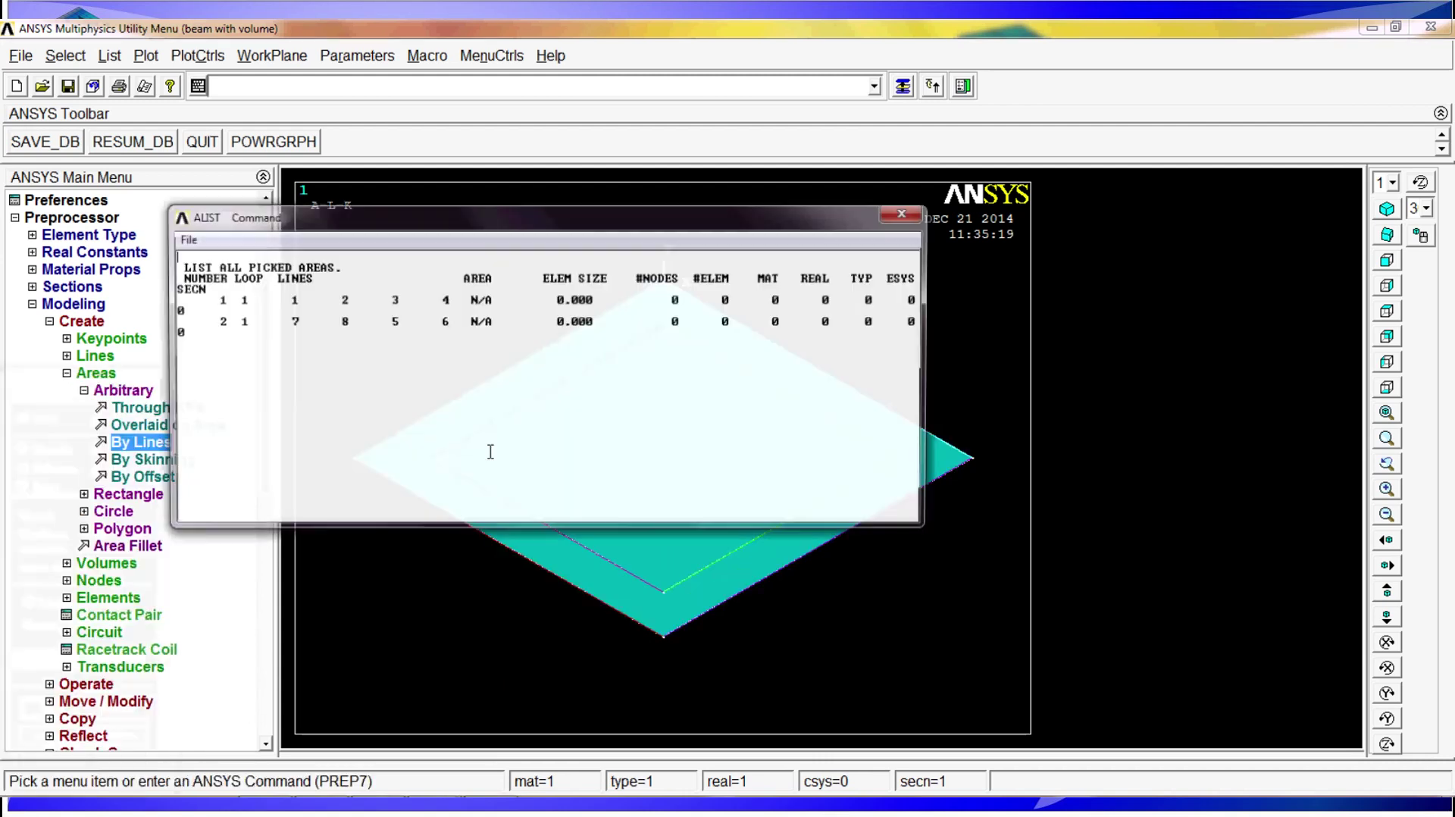
drag(933, 278, 1017, 278)
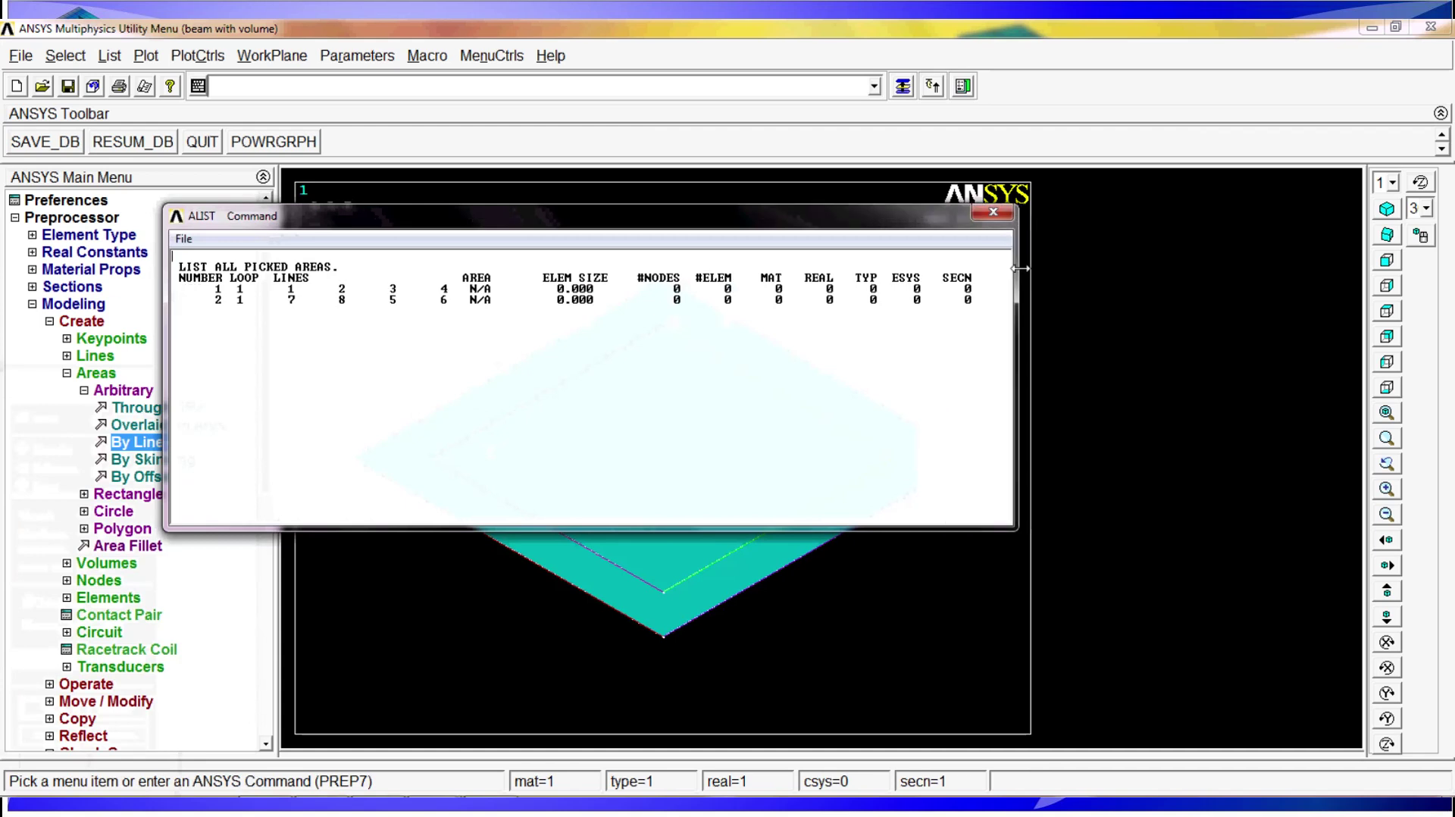
click(995, 212)
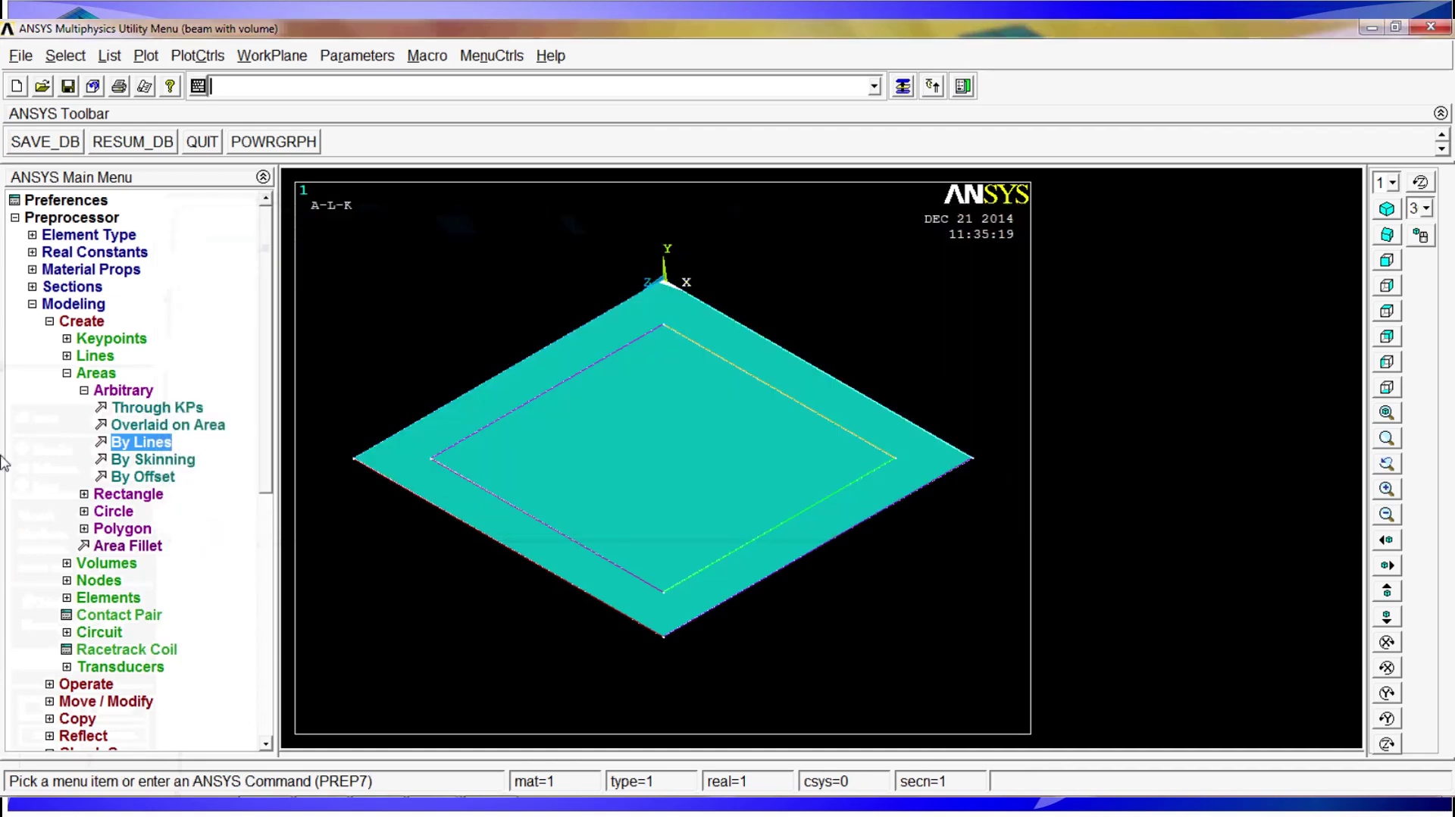
- Subtract the inner square area from the outer square area with a Boolean area subtraction
click(114, 374)
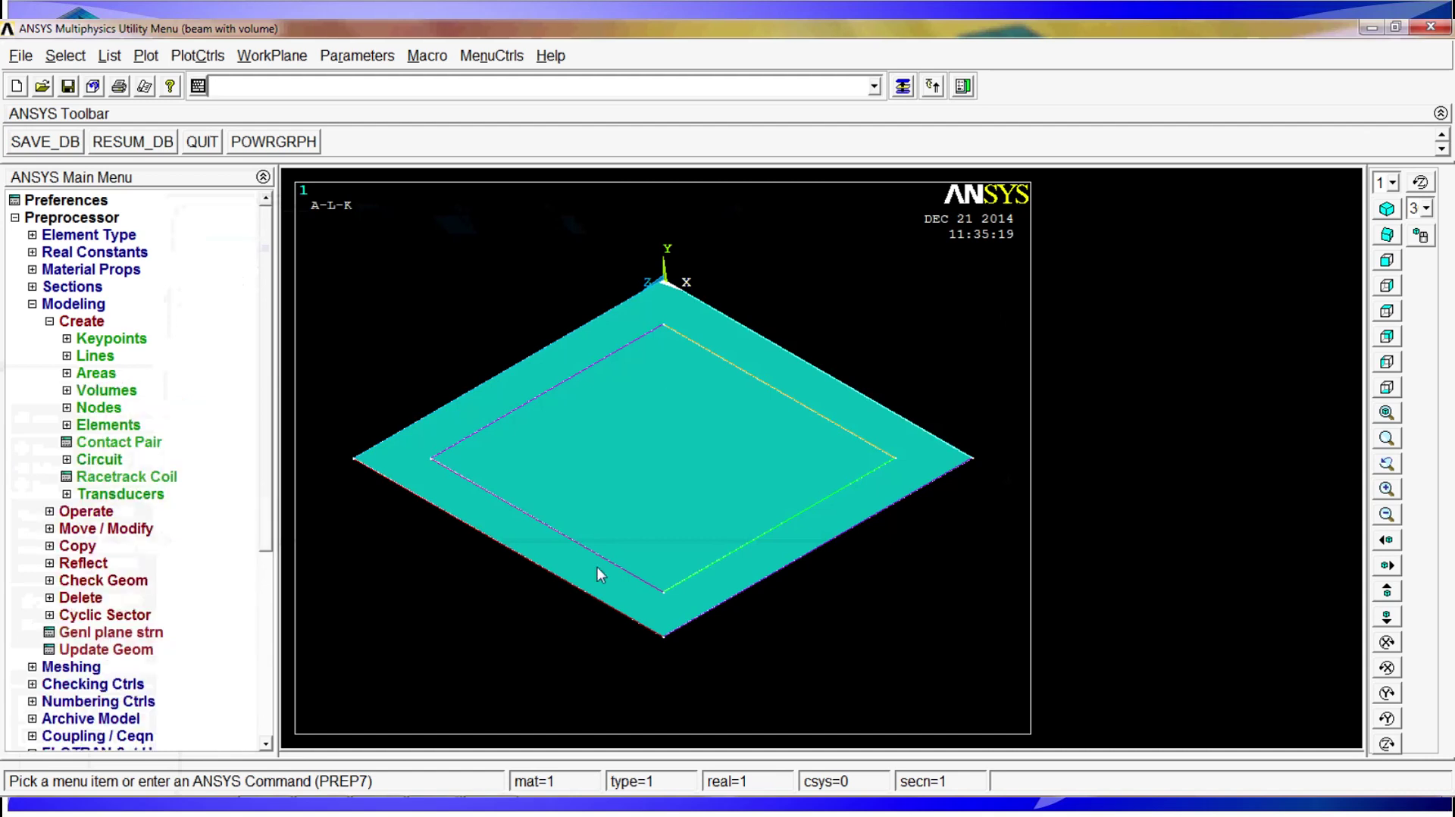
click(86, 511)
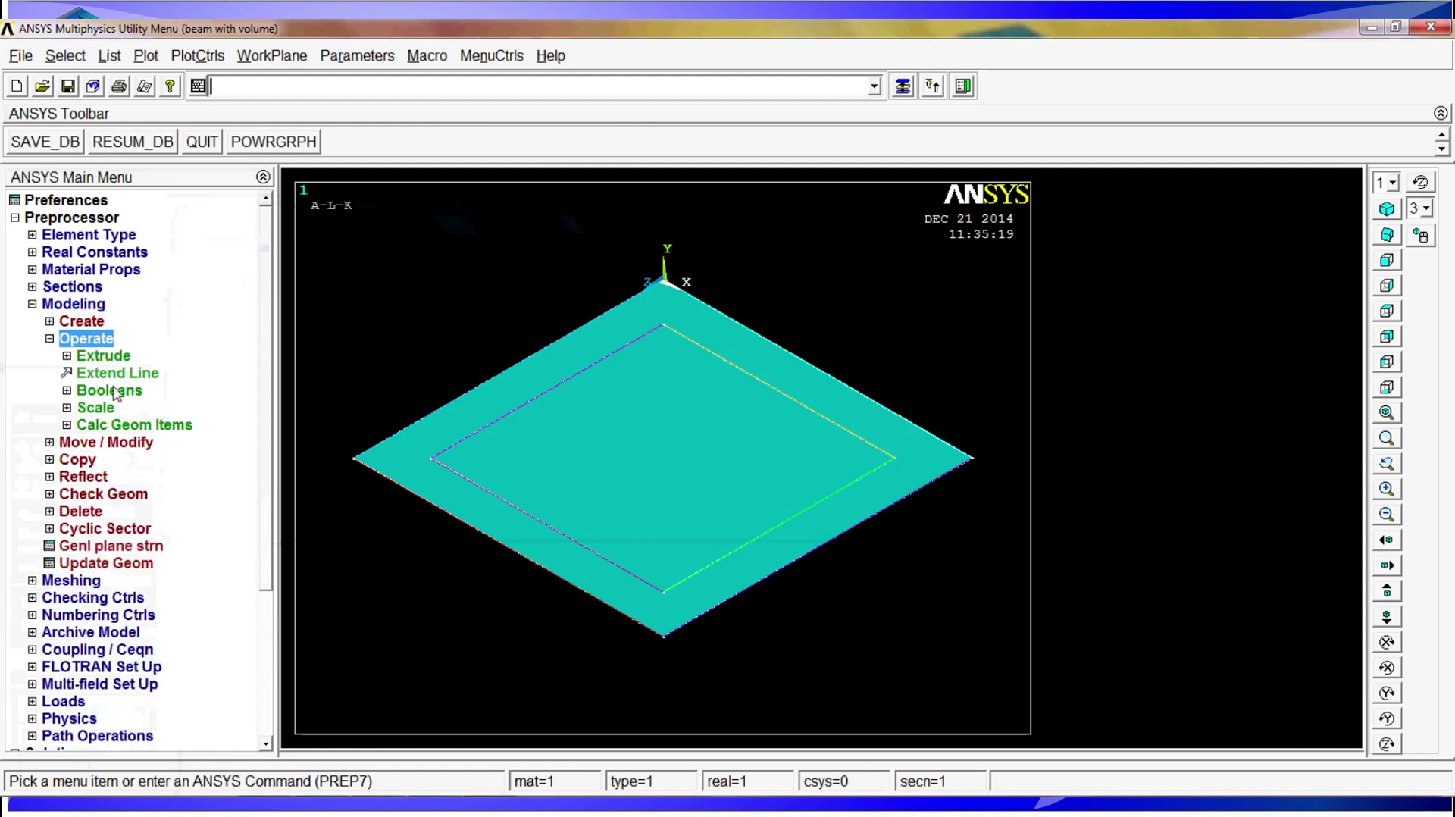
click(110, 390)
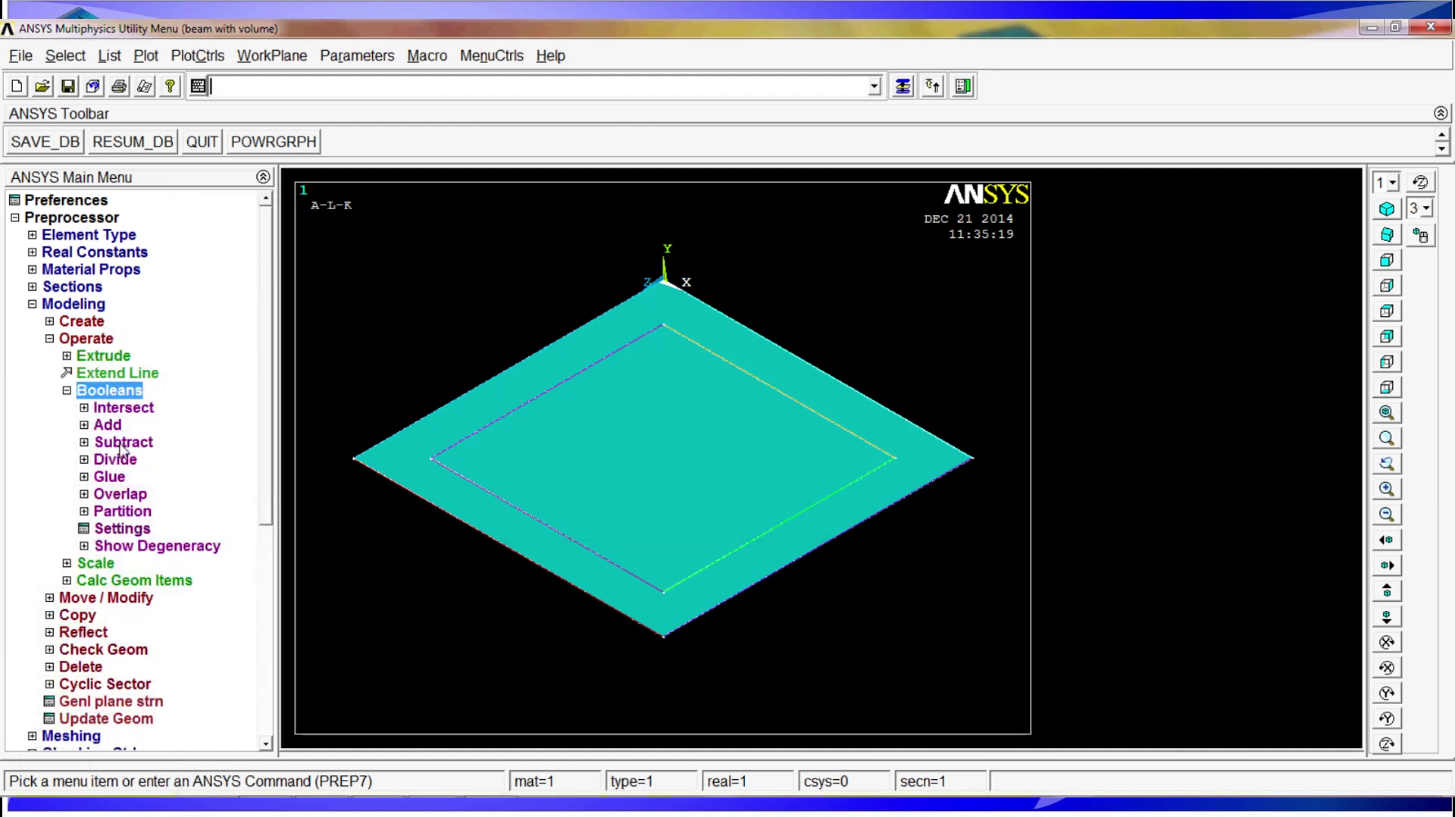
click(122, 442)
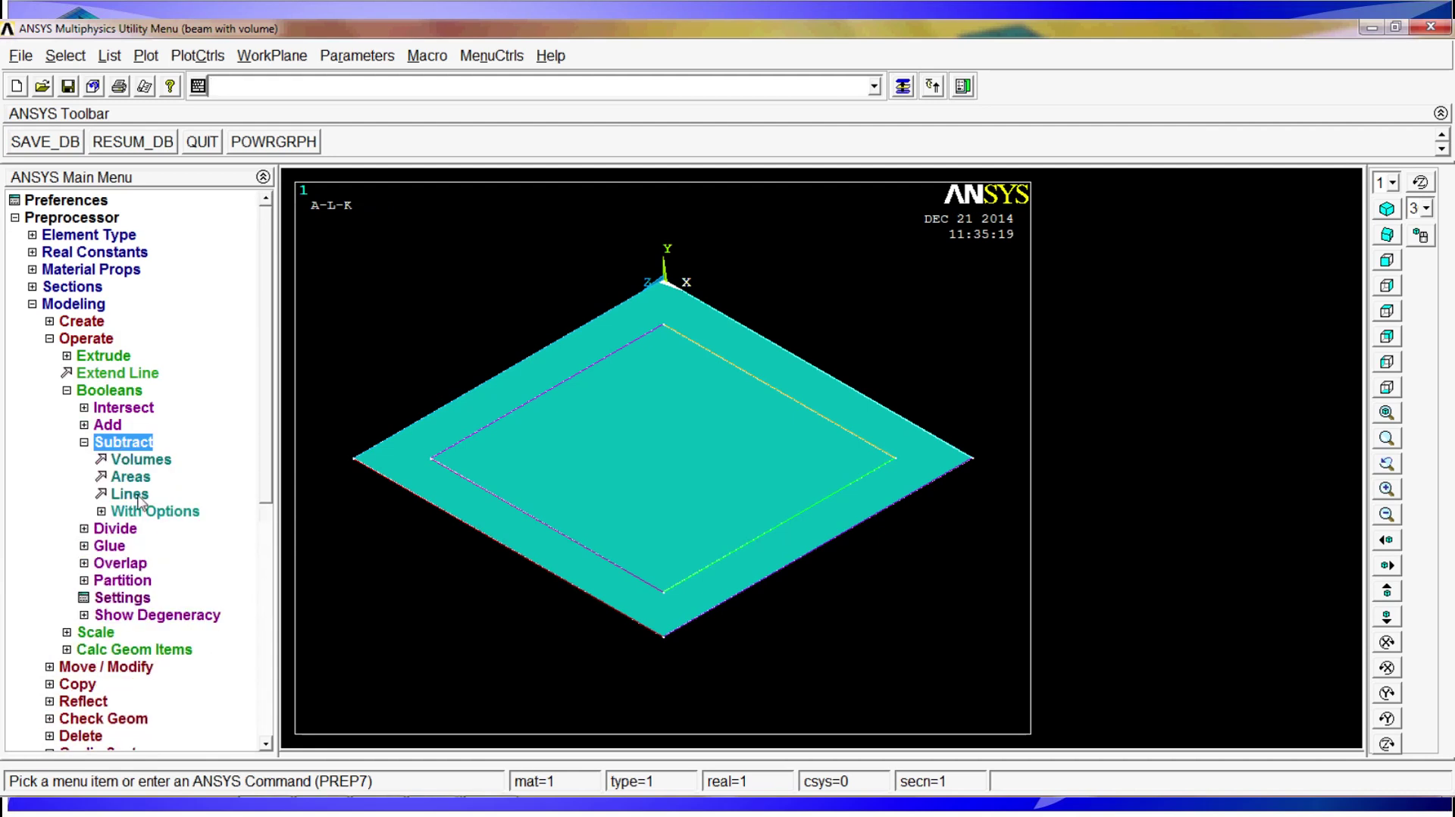
click(137, 478)
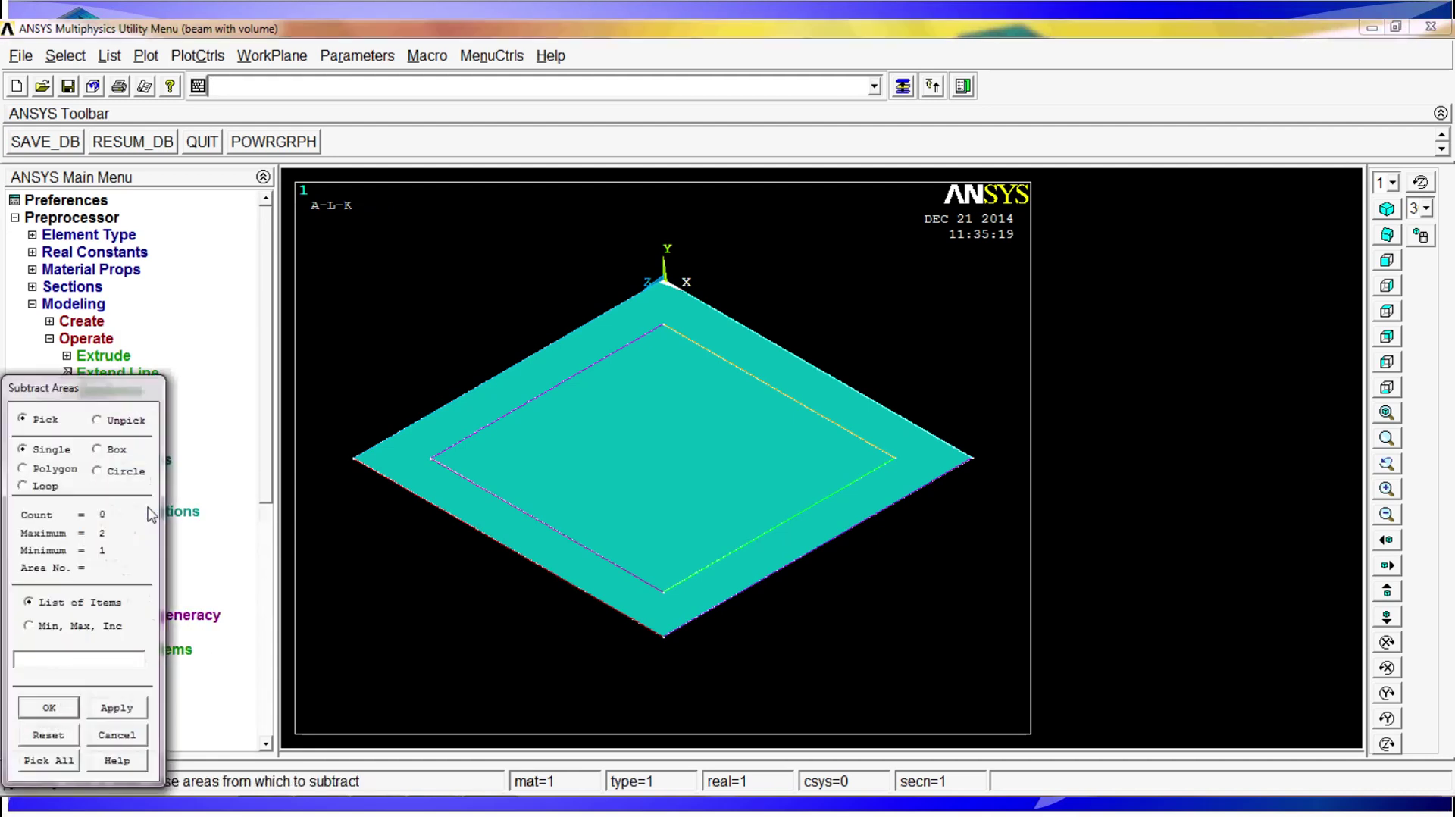
click(533, 535)
click(683, 432)
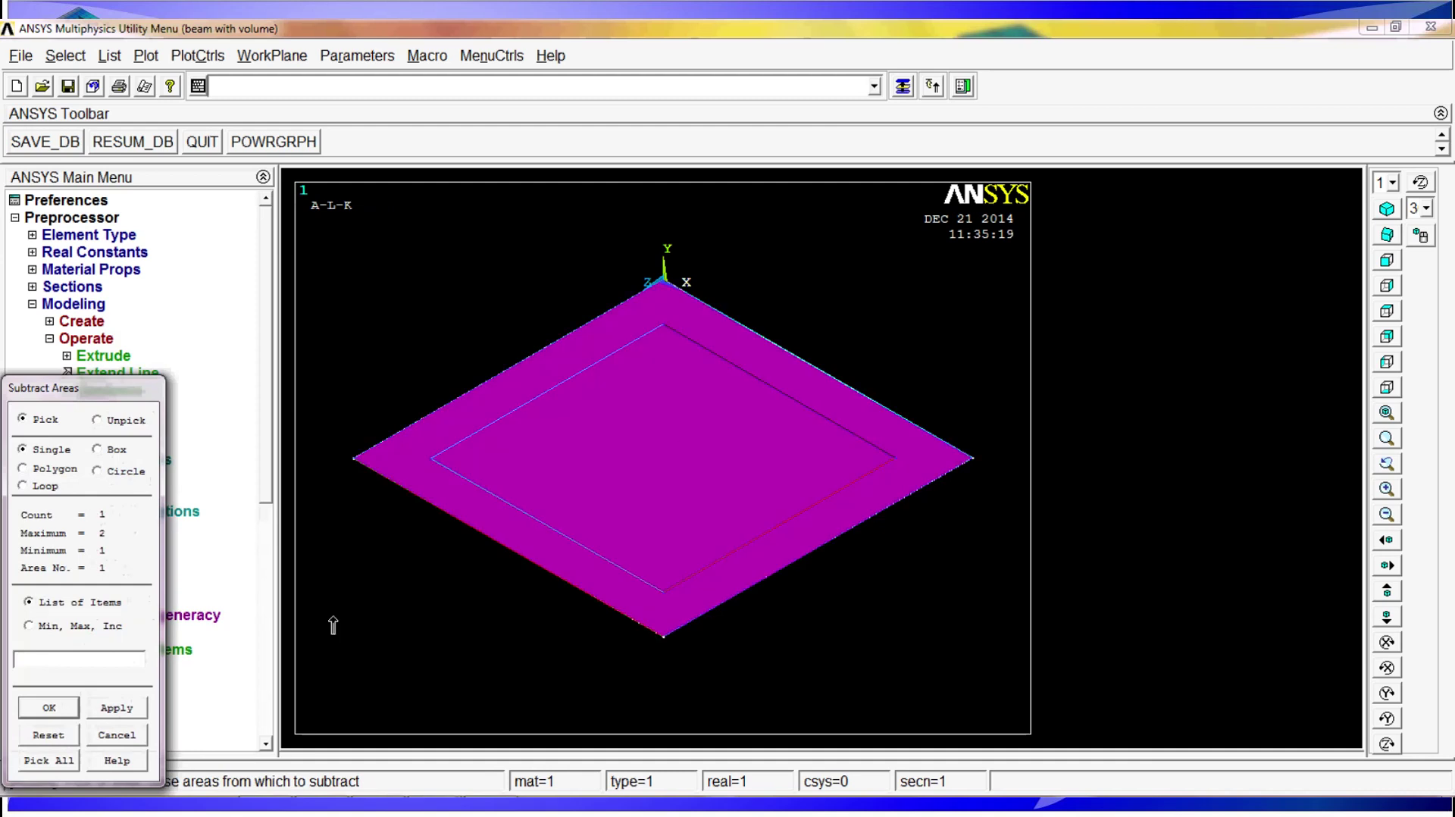
click(50, 708)
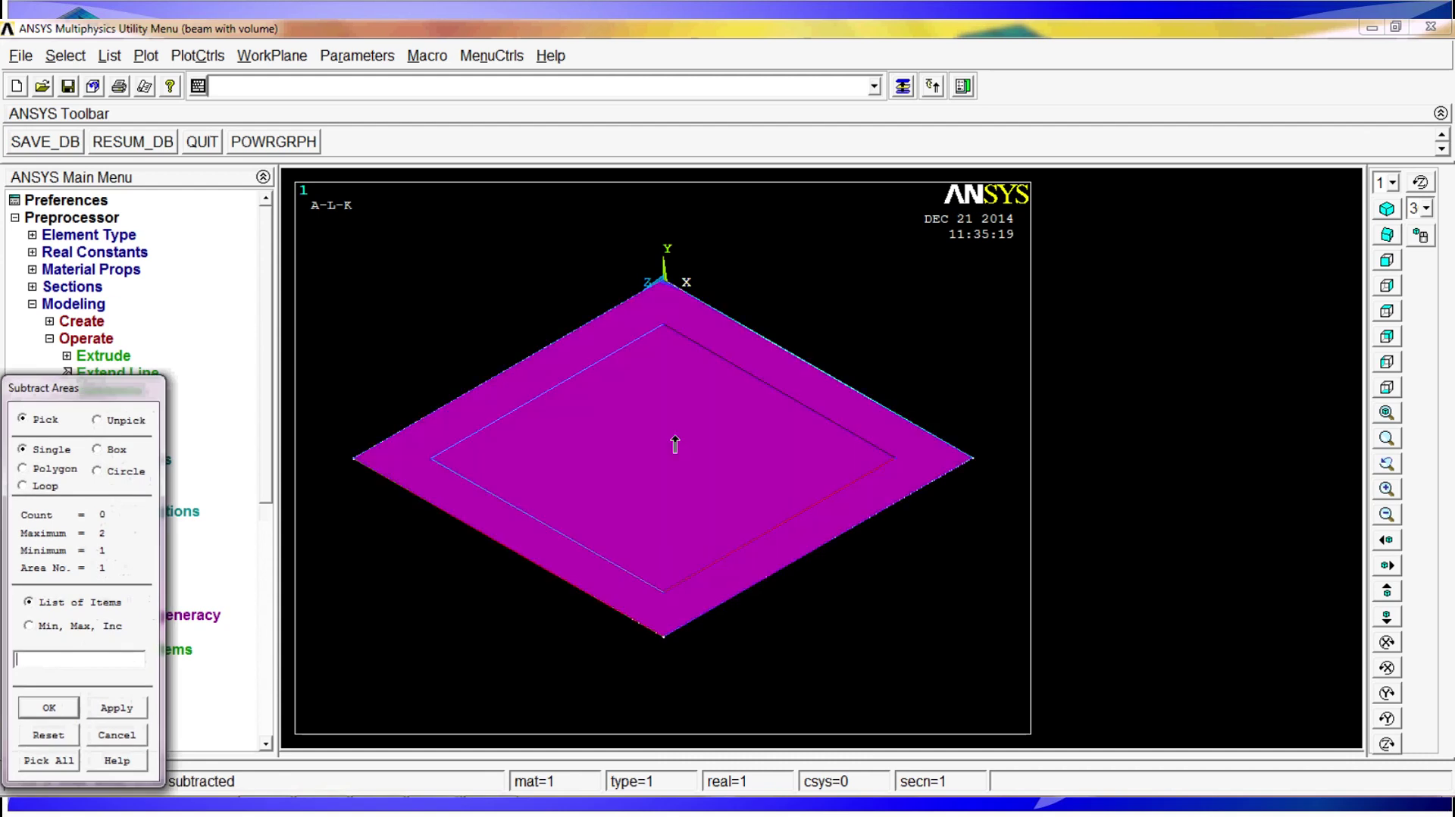
click(712, 526)
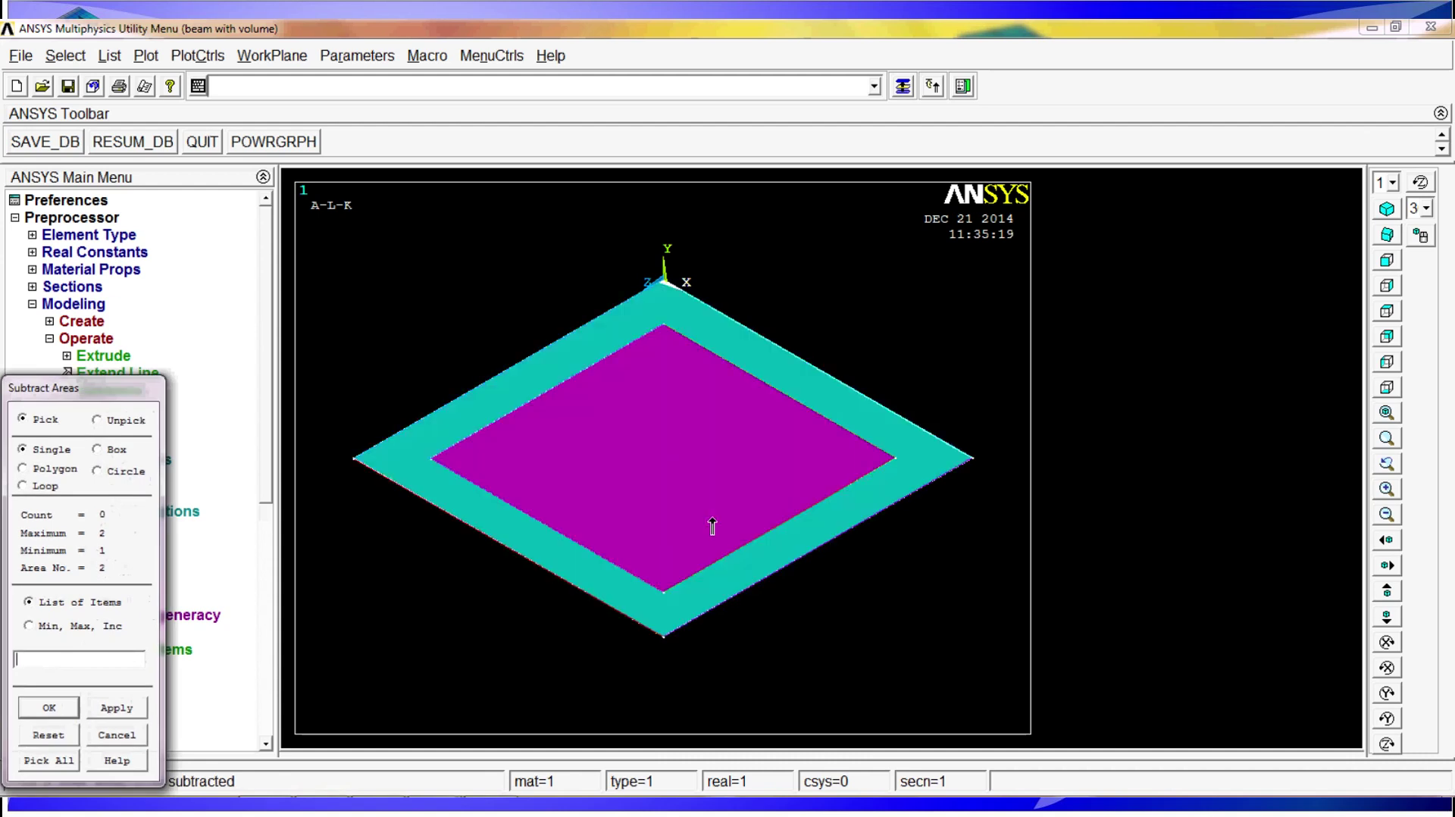
click(41, 710)
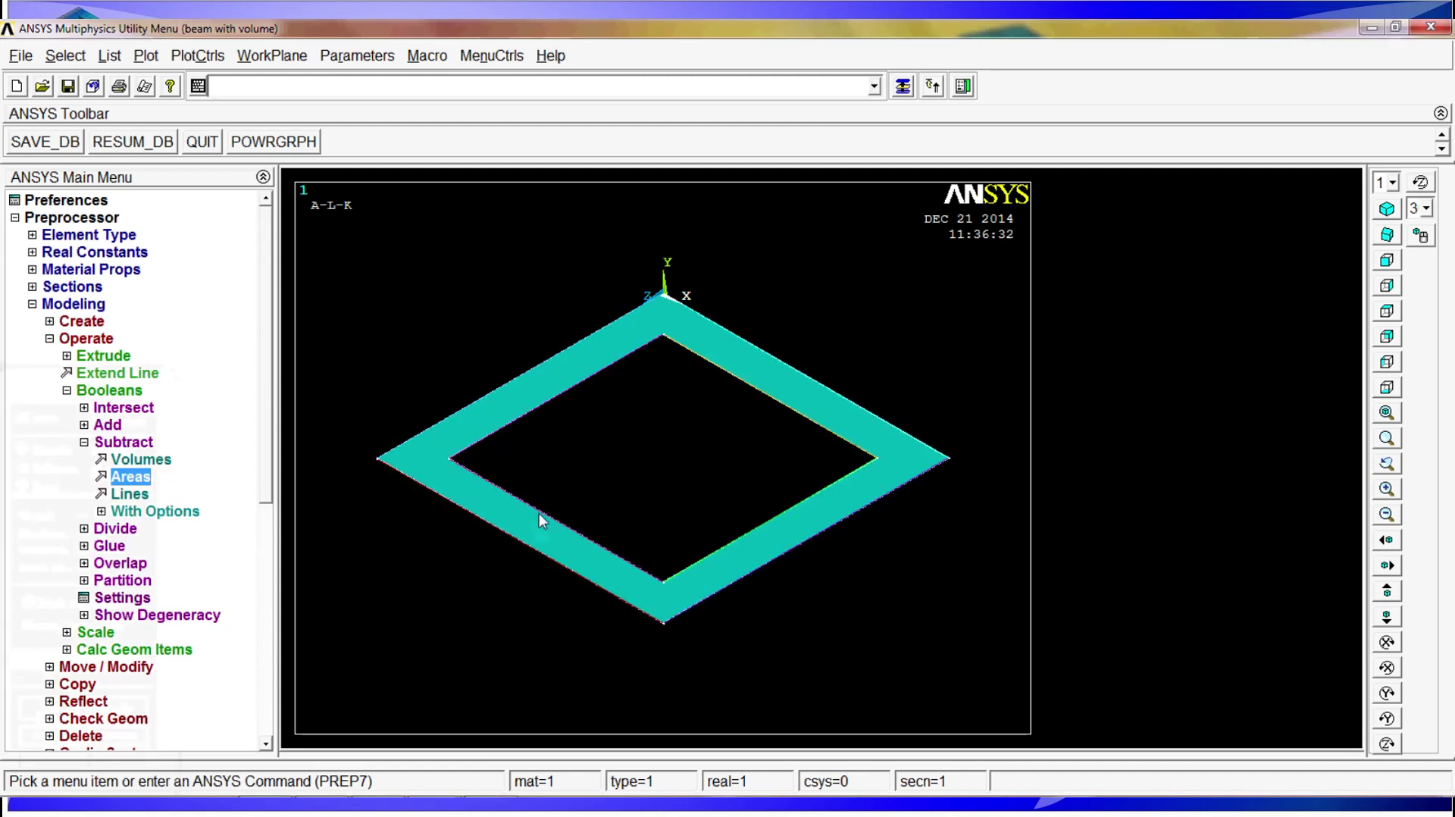
- Examine the hollow square section at different zoom levels and positions in dynamic model mode
scroll(588, 513, up, 1)
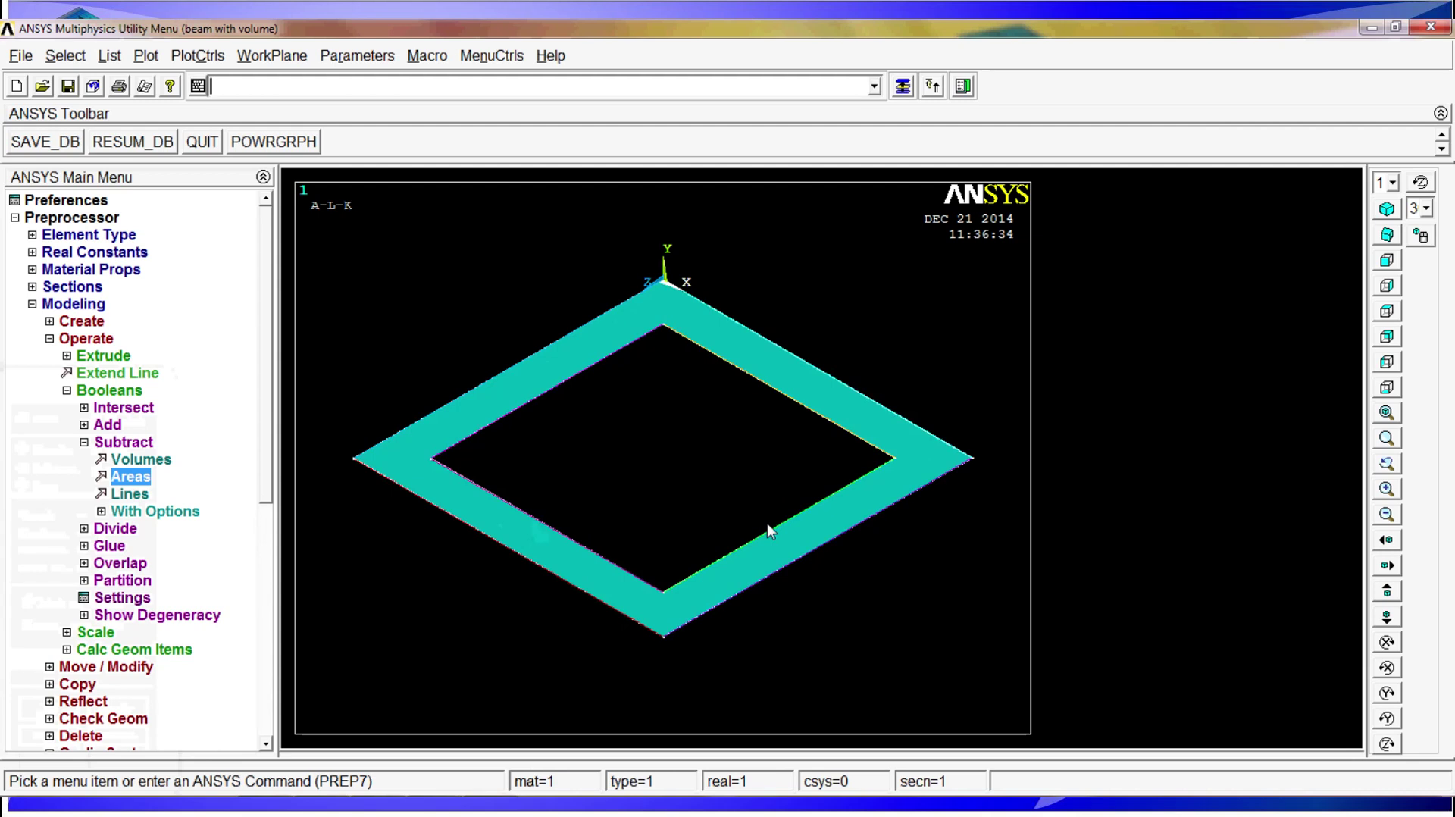
click(1430, 241)
middle_drag(657, 475, 653, 482)
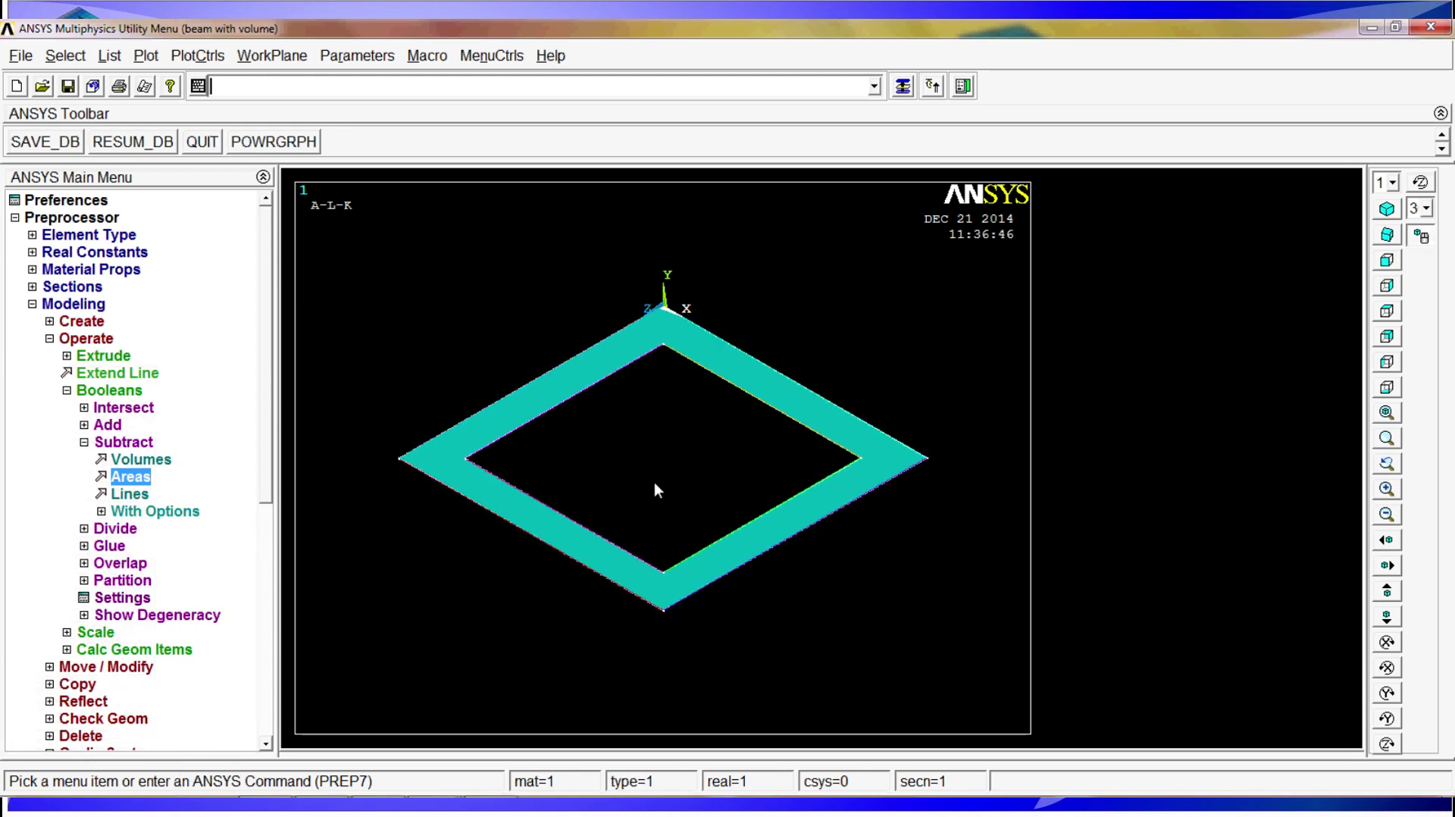
drag(653, 482, 631, 504)
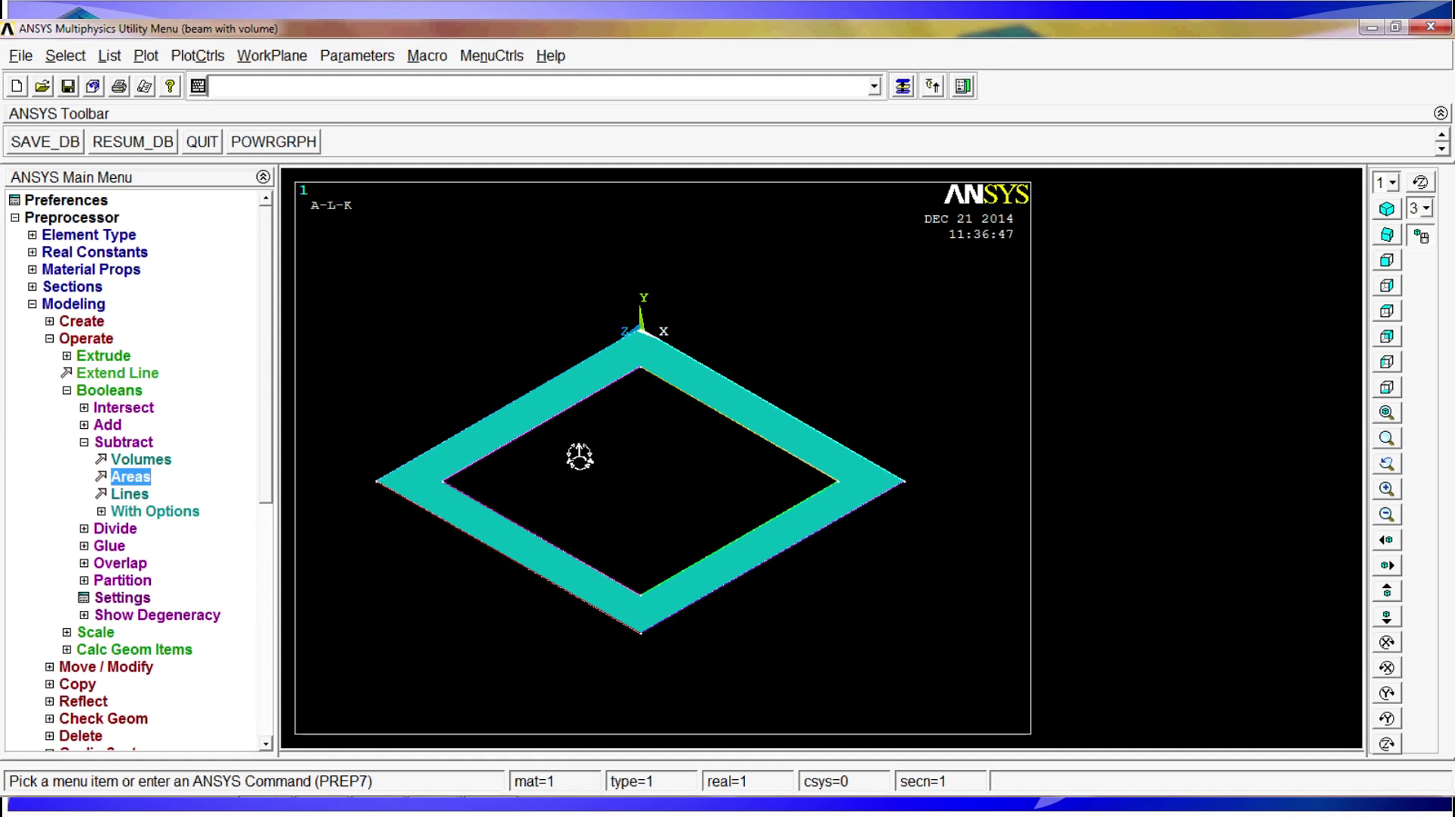
scroll(540, 465, down, 1)
drag(540, 466, 607, 412)
scroll(516, 467, up, 1)
middle_drag(516, 468, 632, 395)
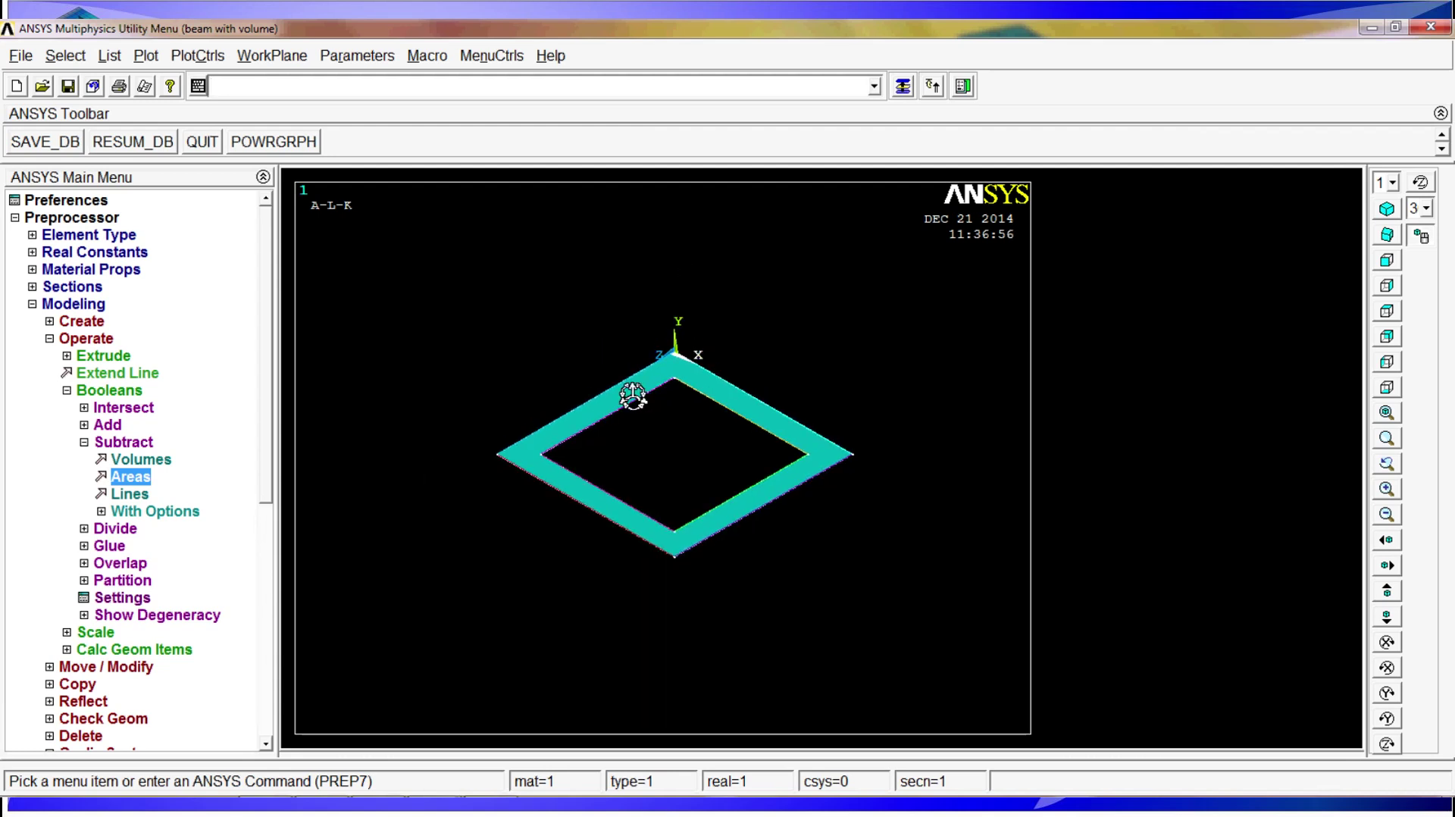
scroll(513, 453, up, 1)
drag(513, 454, 586, 471)
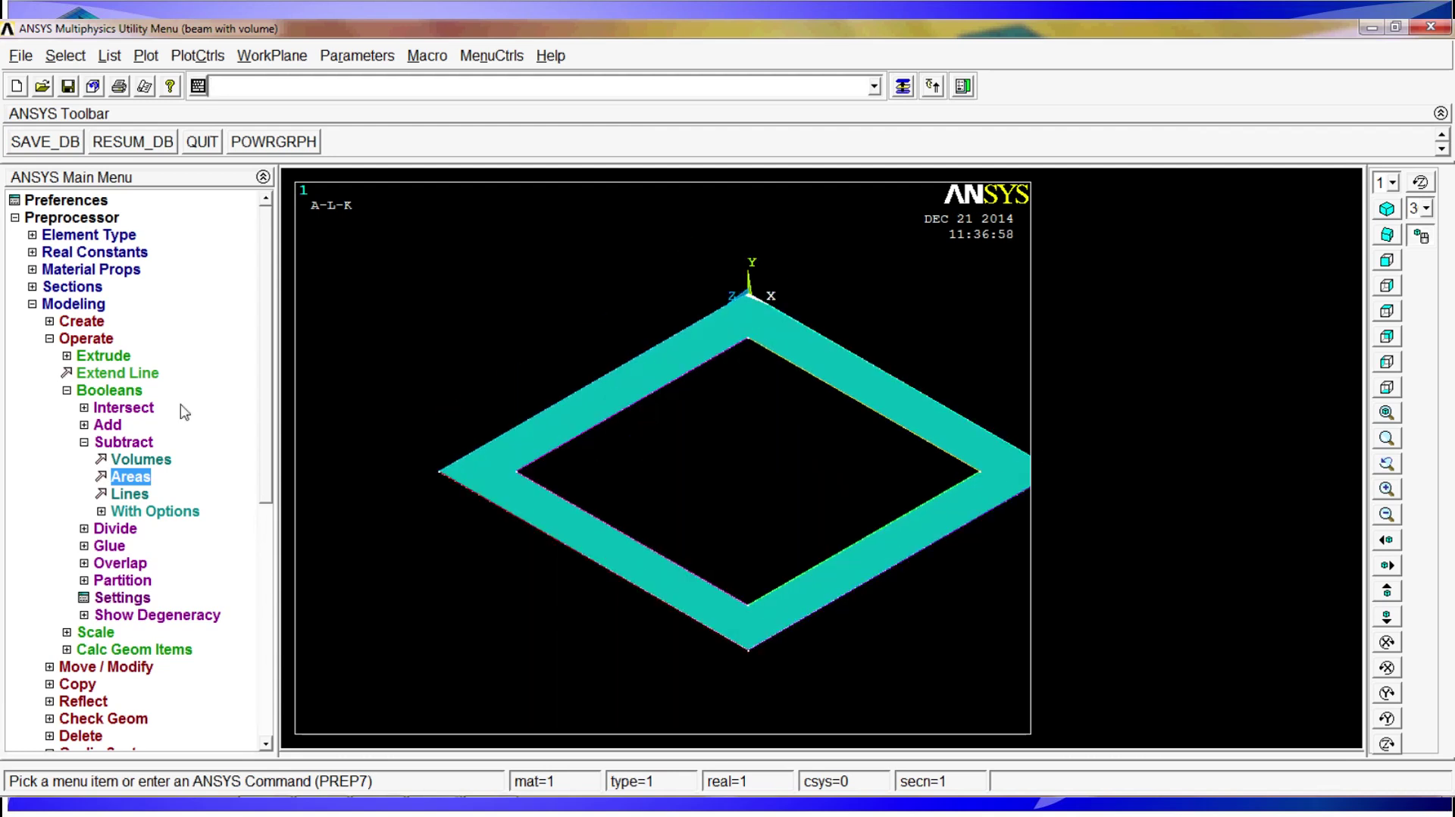
- Copy the outer square's left corner keypoint with 2 copies including the original and a Y-offset of 1
click(87, 325)
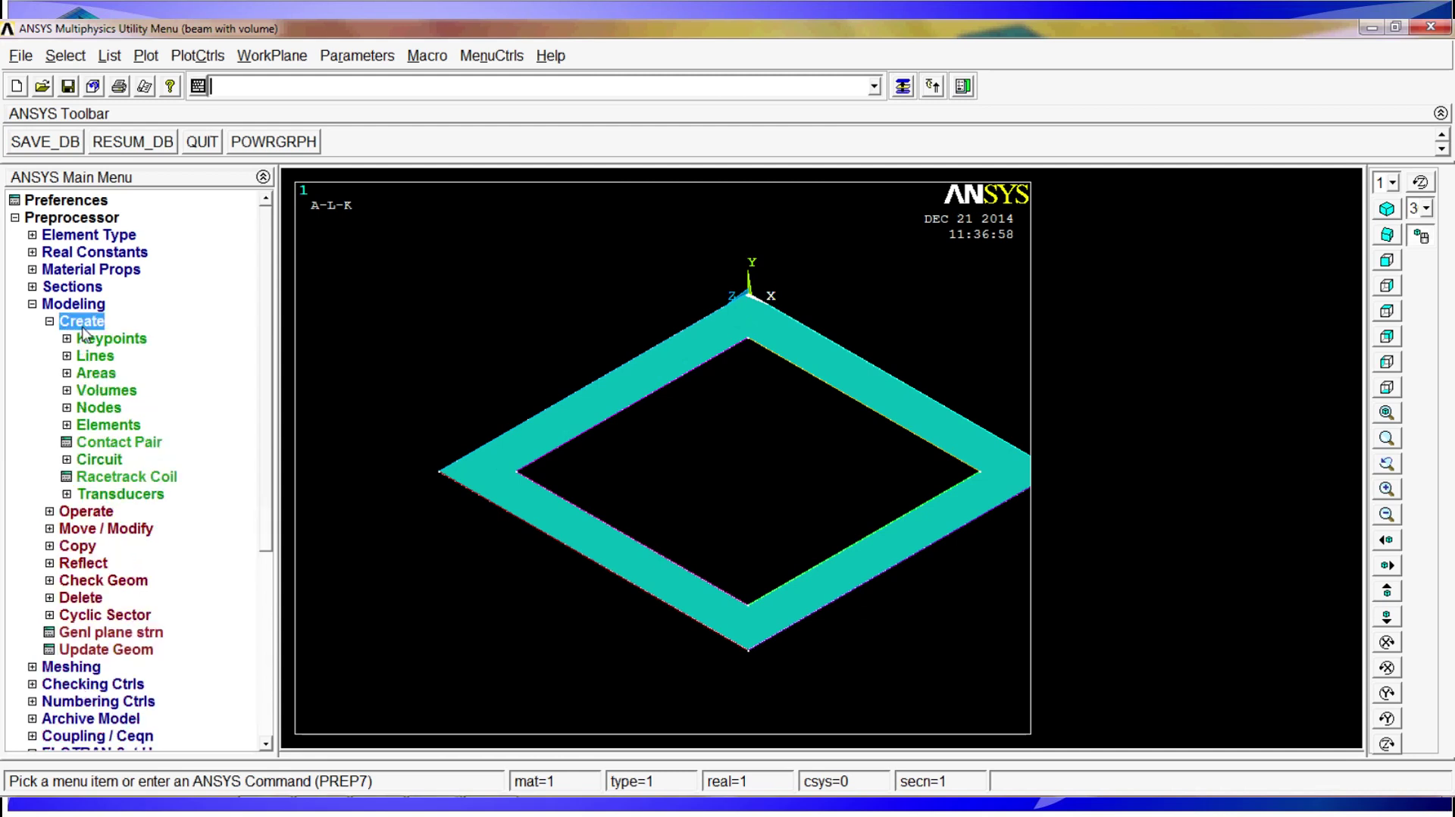
click(82, 323)
click(79, 373)
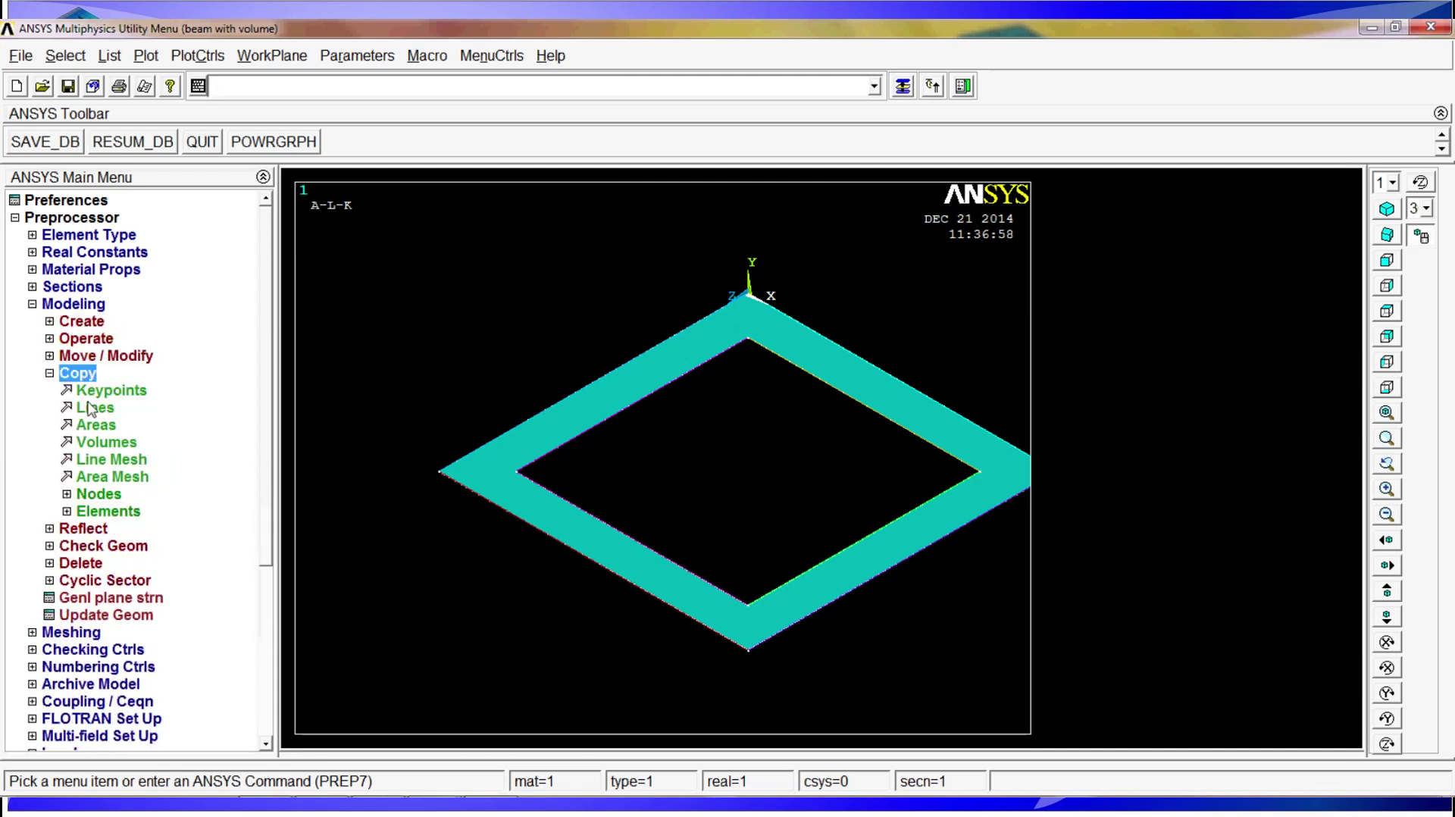
click(108, 390)
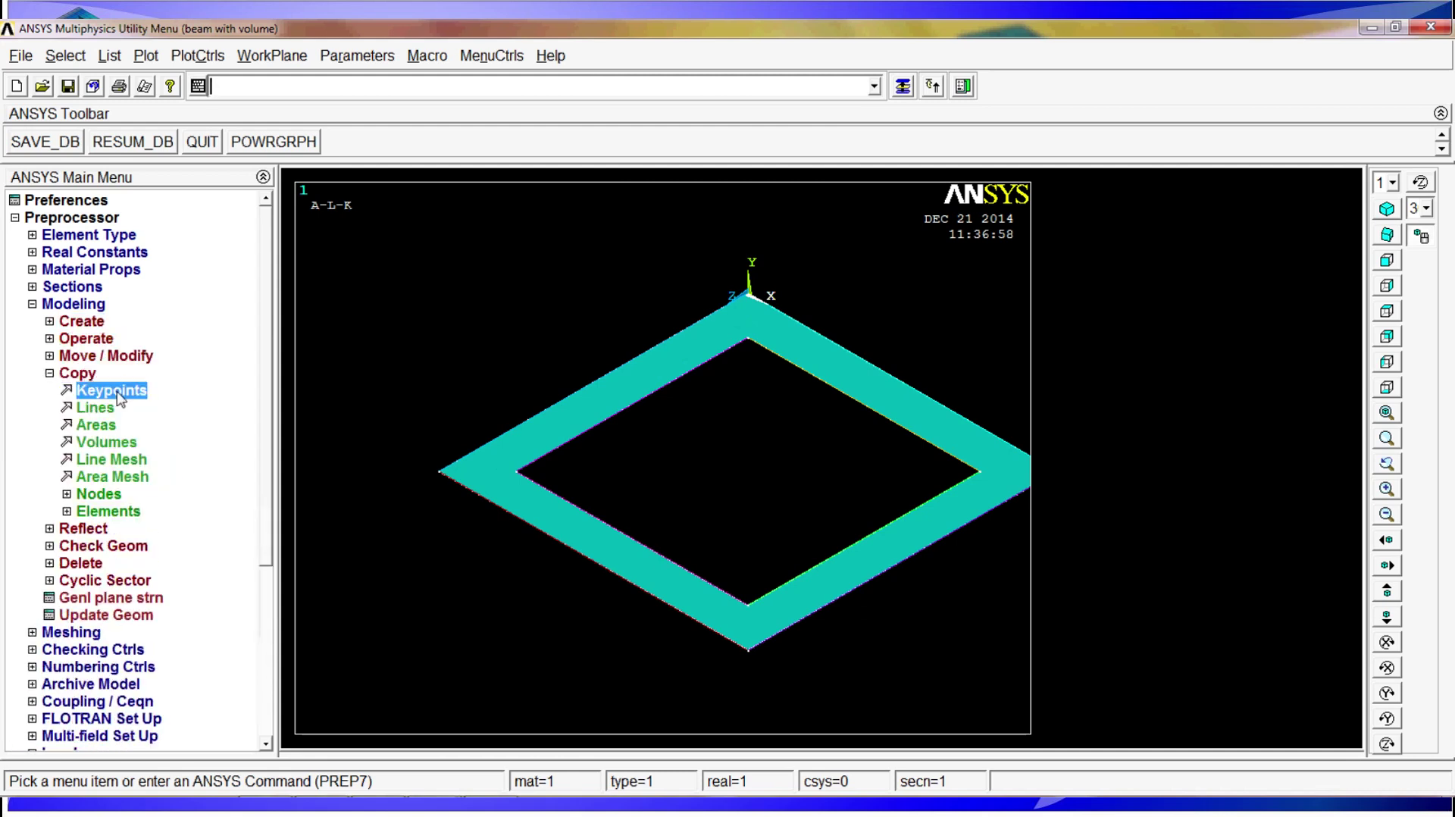
click(432, 483)
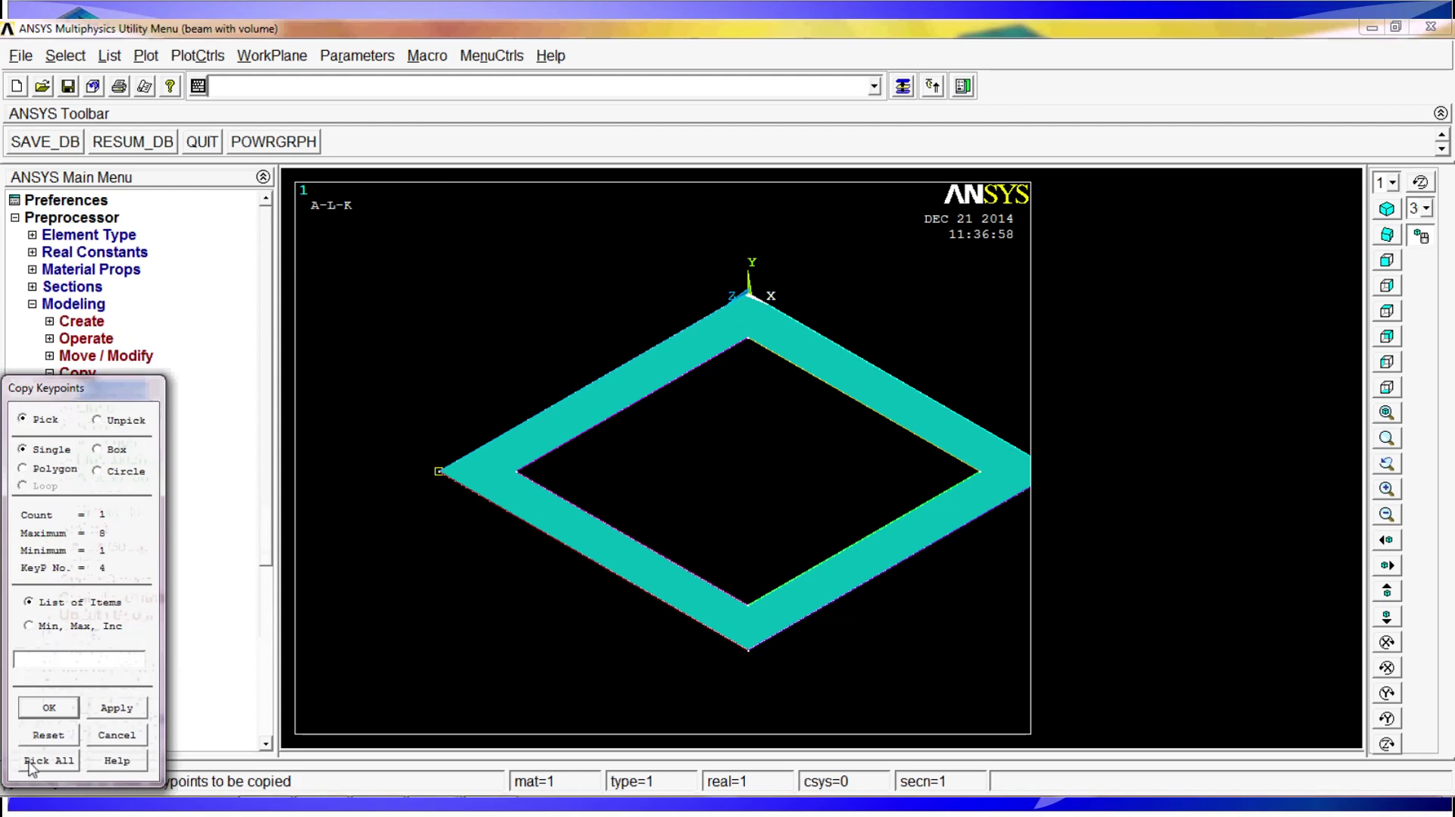
click(49, 708)
click(831, 409)
text(1)
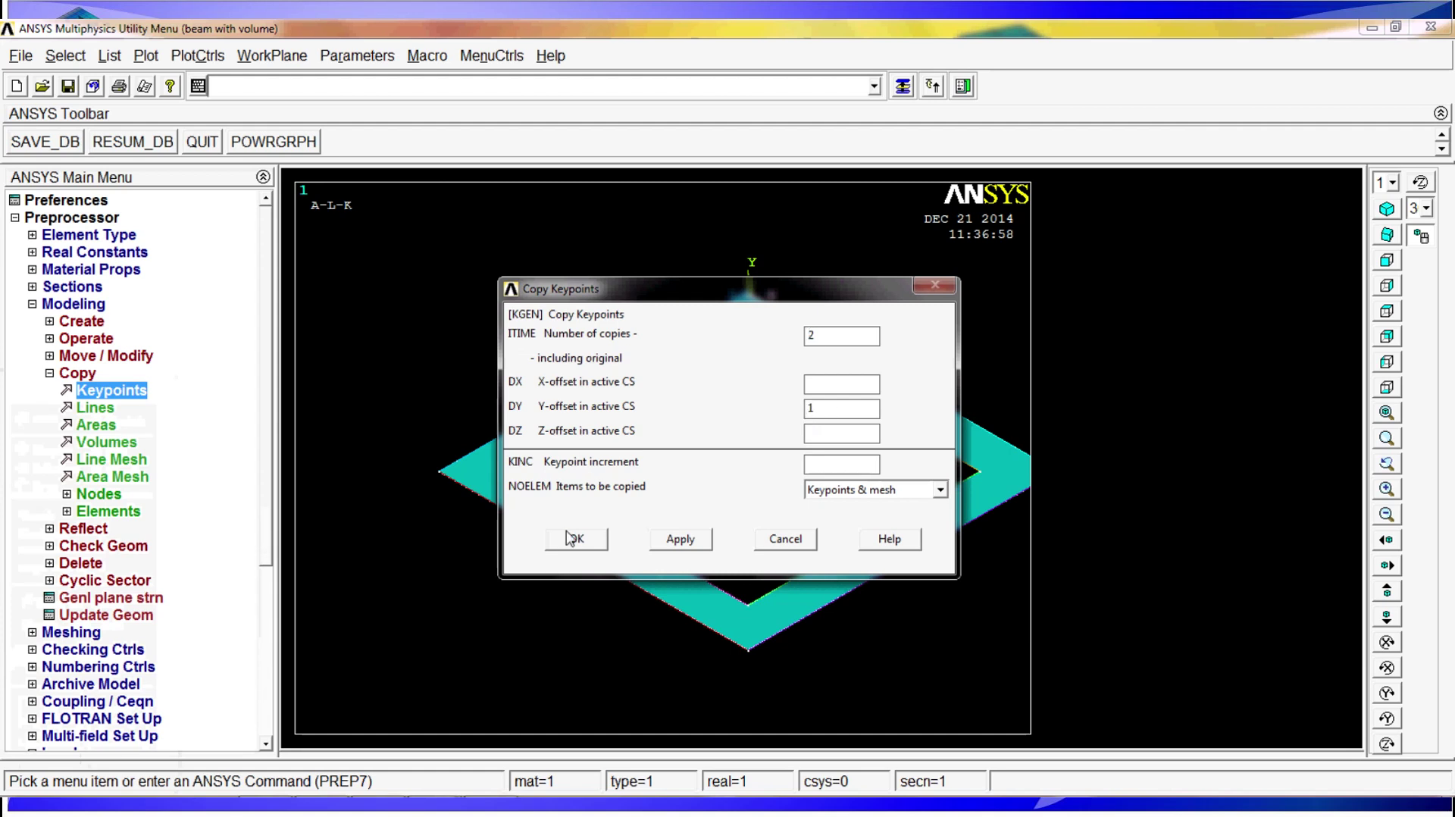
drag(774, 296, 757, 400)
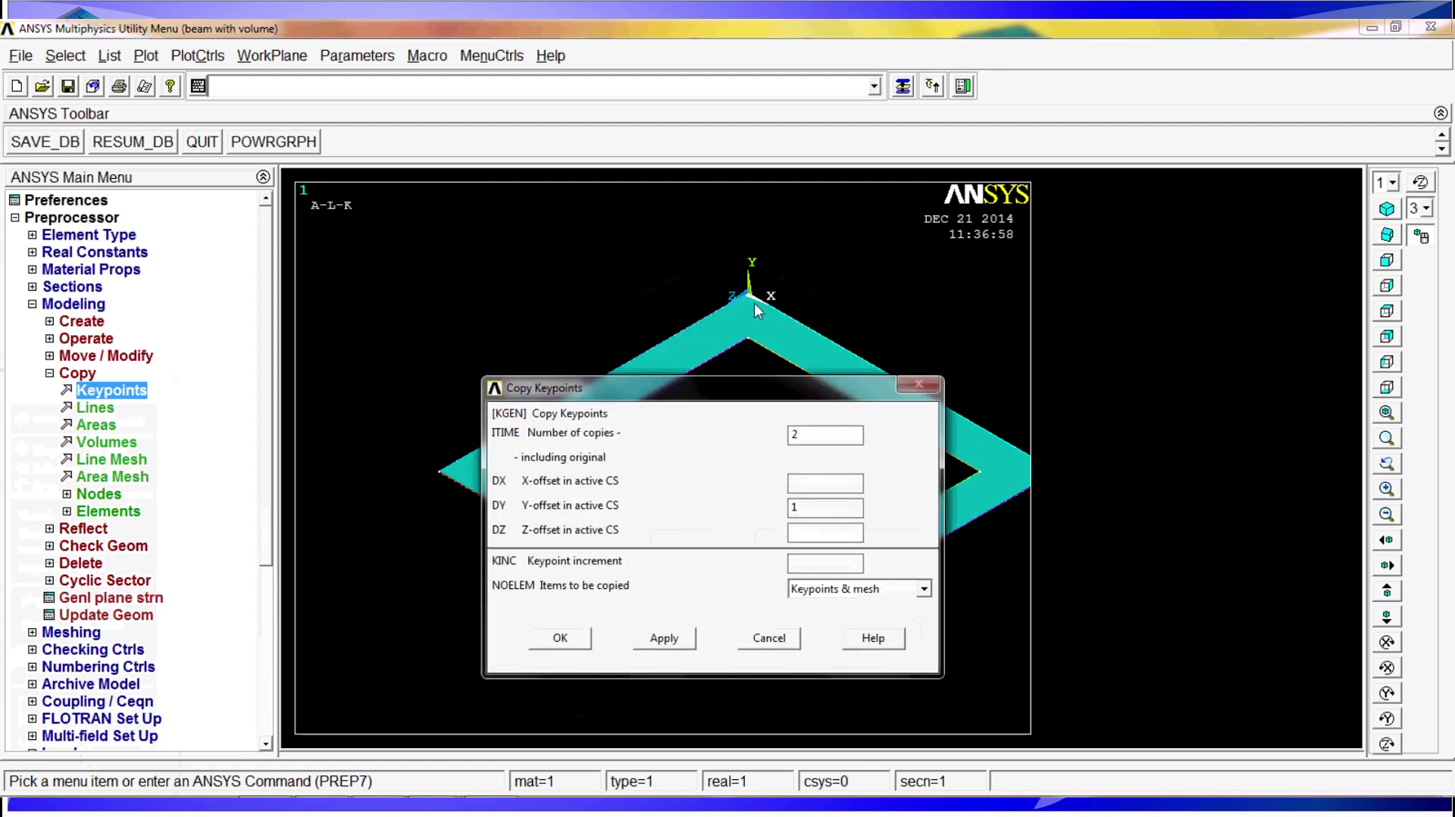
click(560, 639)
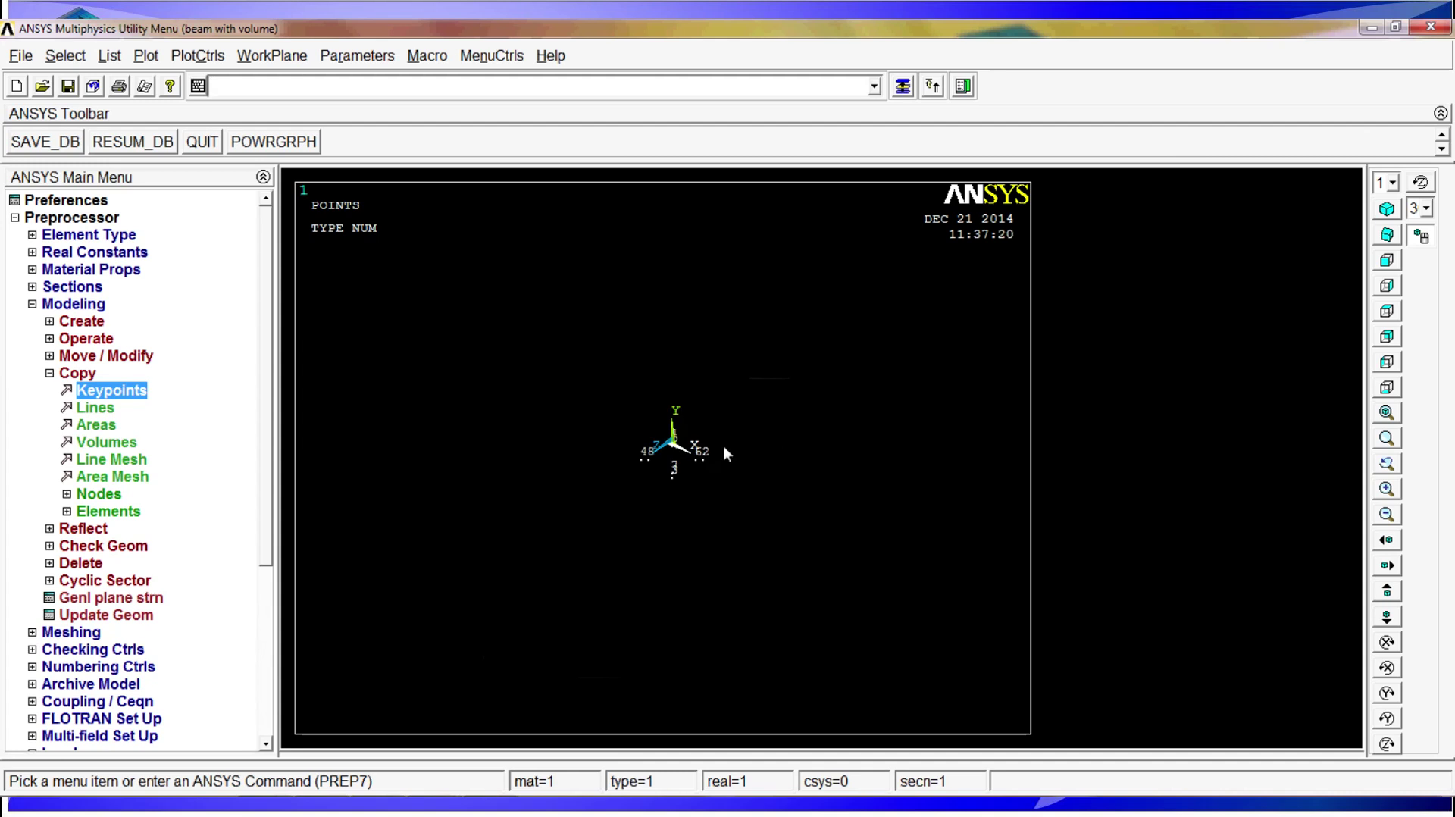
- Replot all entities with the command gplo and frame the section together with the copied keypoint
scroll(708, 459, up, 3)
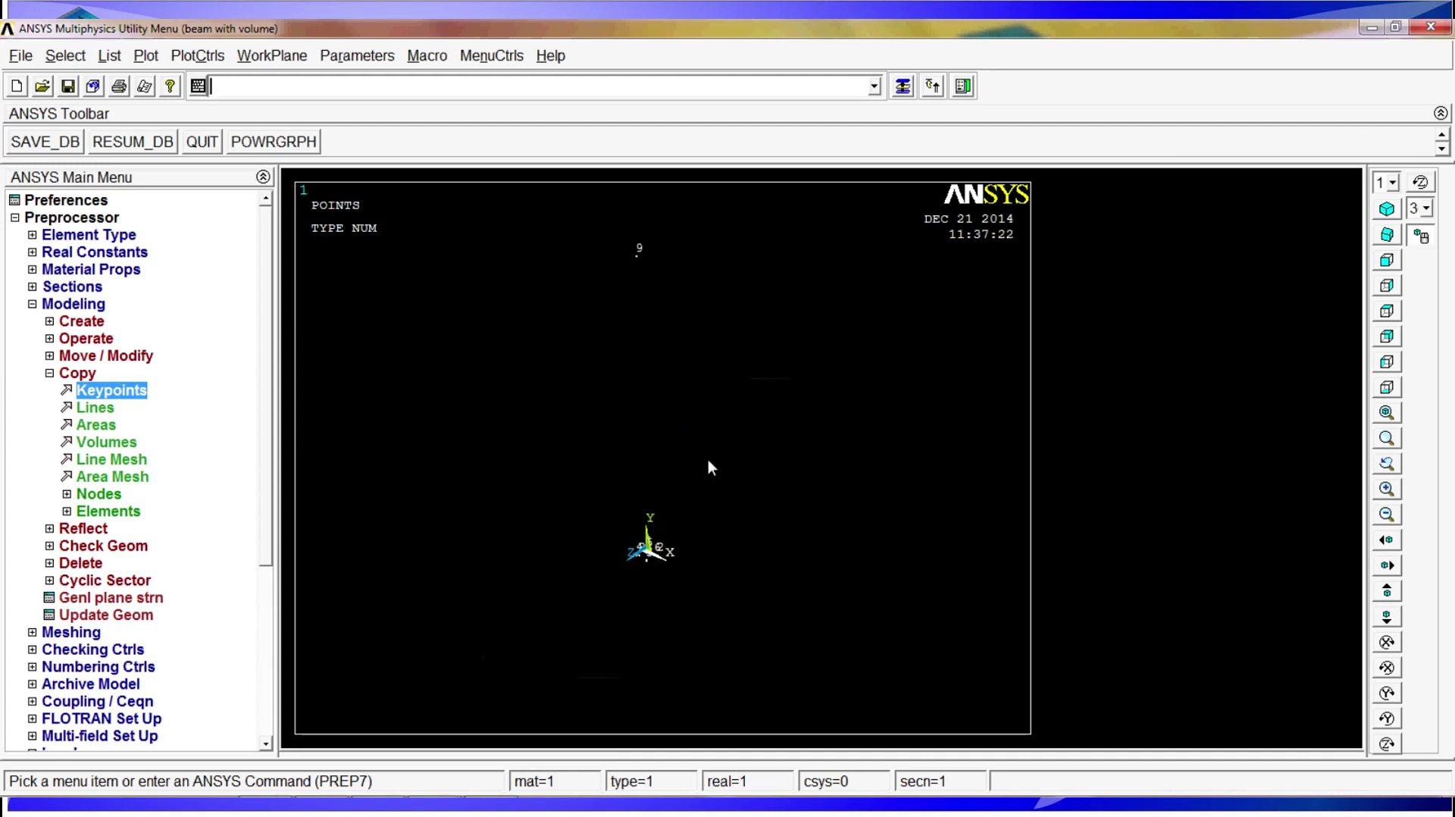
ctrl+drag(662, 451, 640, 497)
ctrl+middle_drag(637, 549, 632, 623)
ctrl+drag(596, 593, 700, 490)
ctrl+middle_drag(700, 490, 703, 563)
ctrl+drag(703, 562, 702, 483)
scroll(702, 491, down, 3)
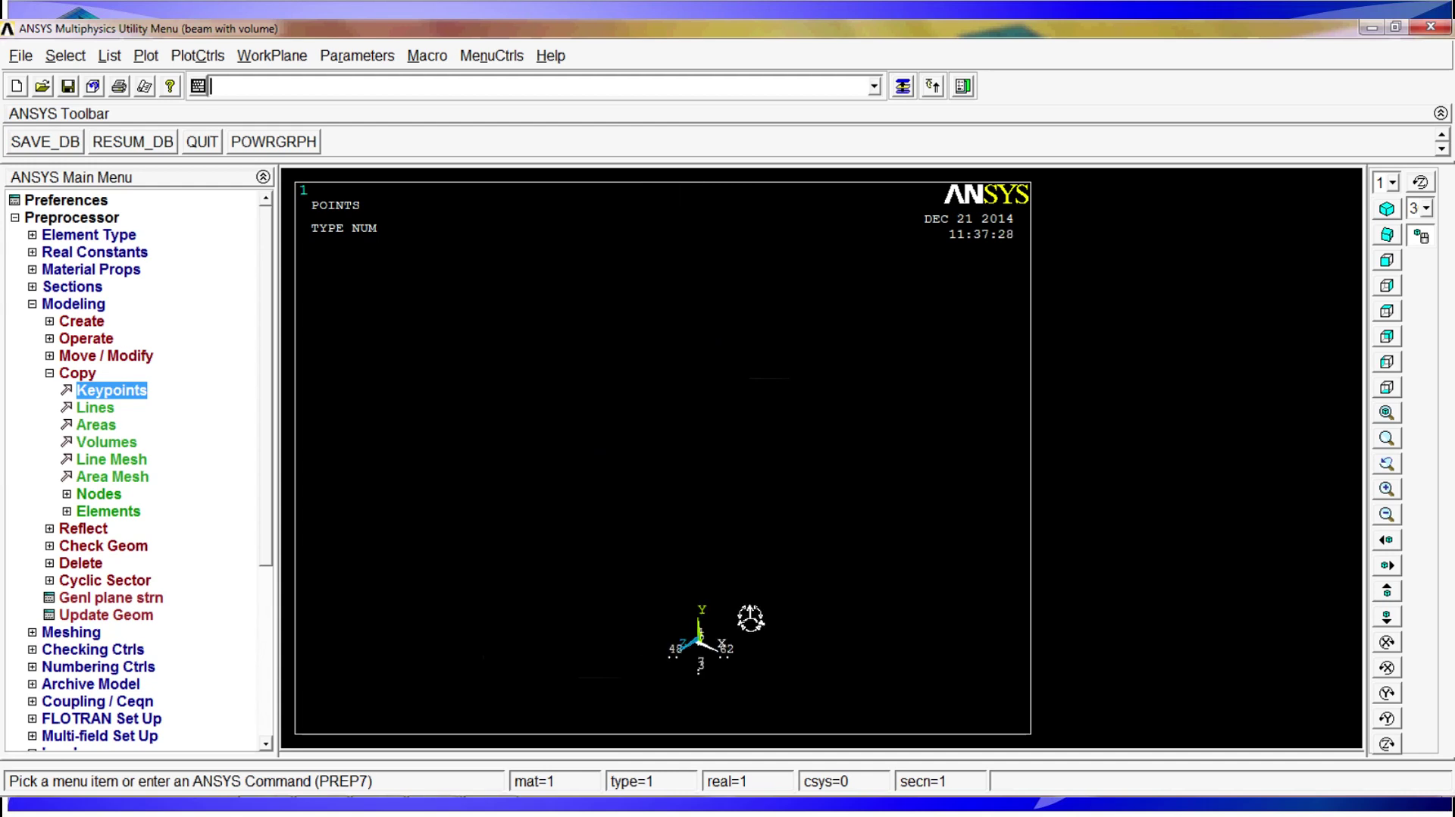
ctrl+middle_drag(704, 528, 702, 390)
text(gplo)
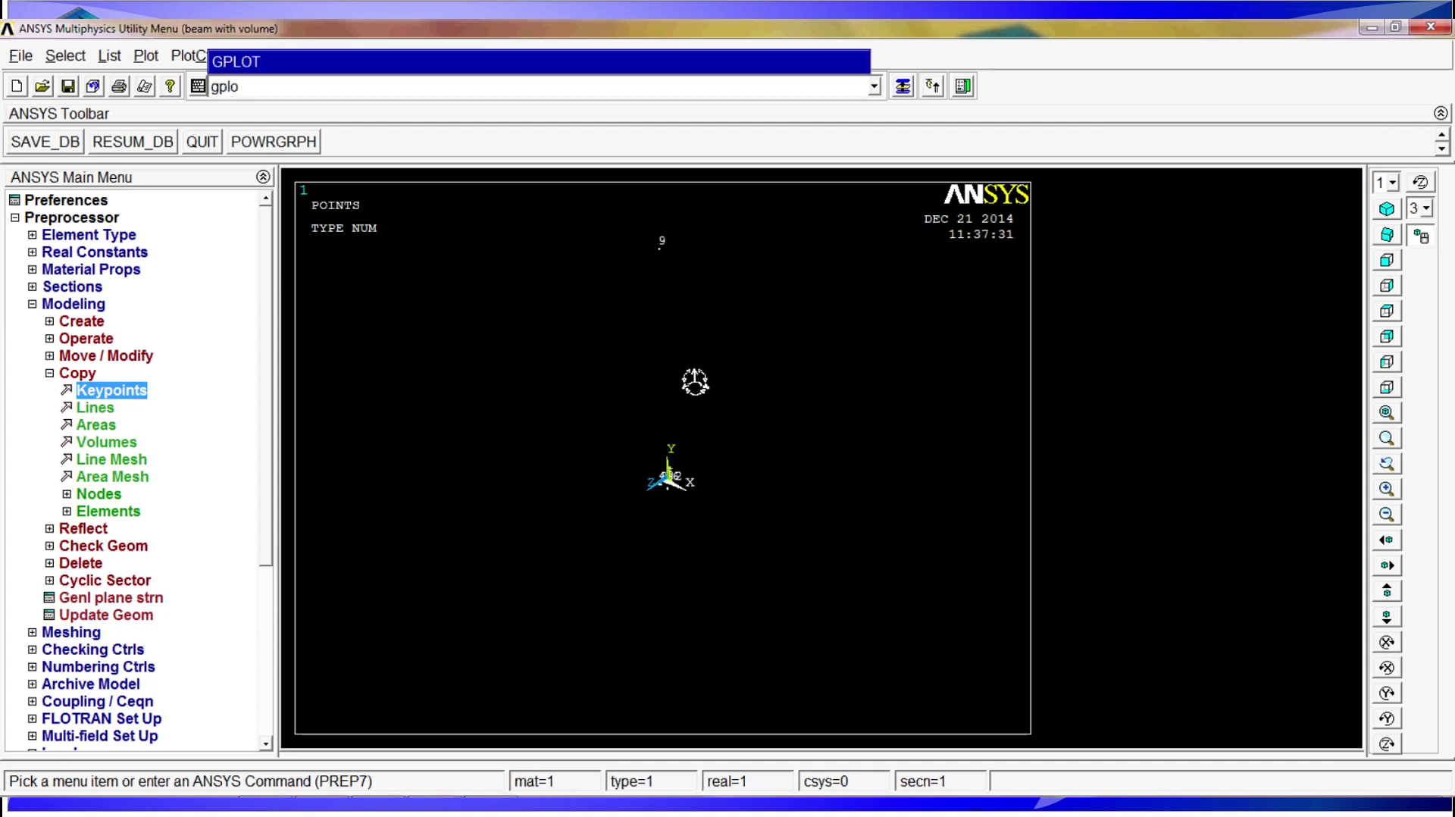
key(Return)
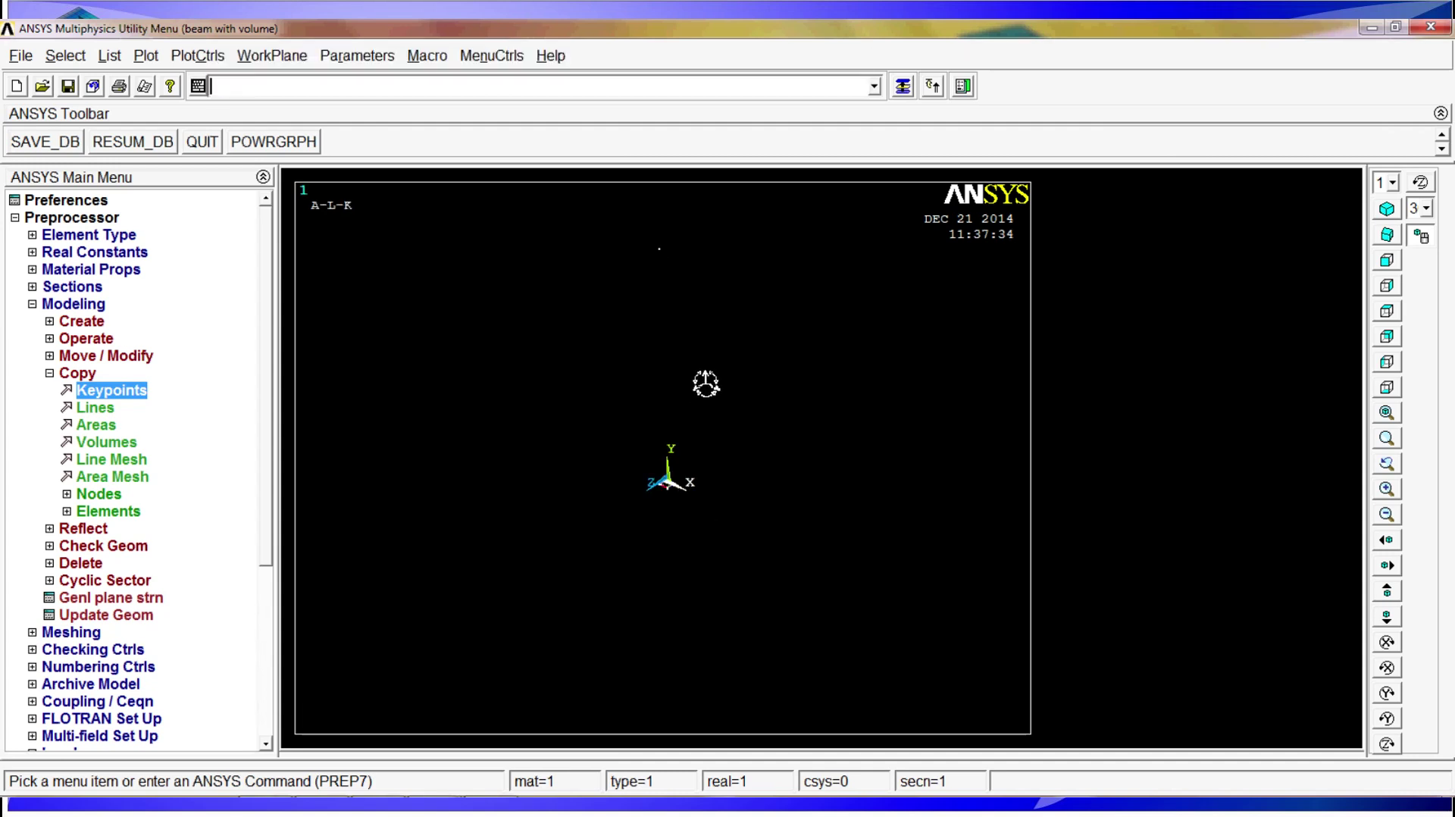
ctrl+drag(710, 425, 680, 508)
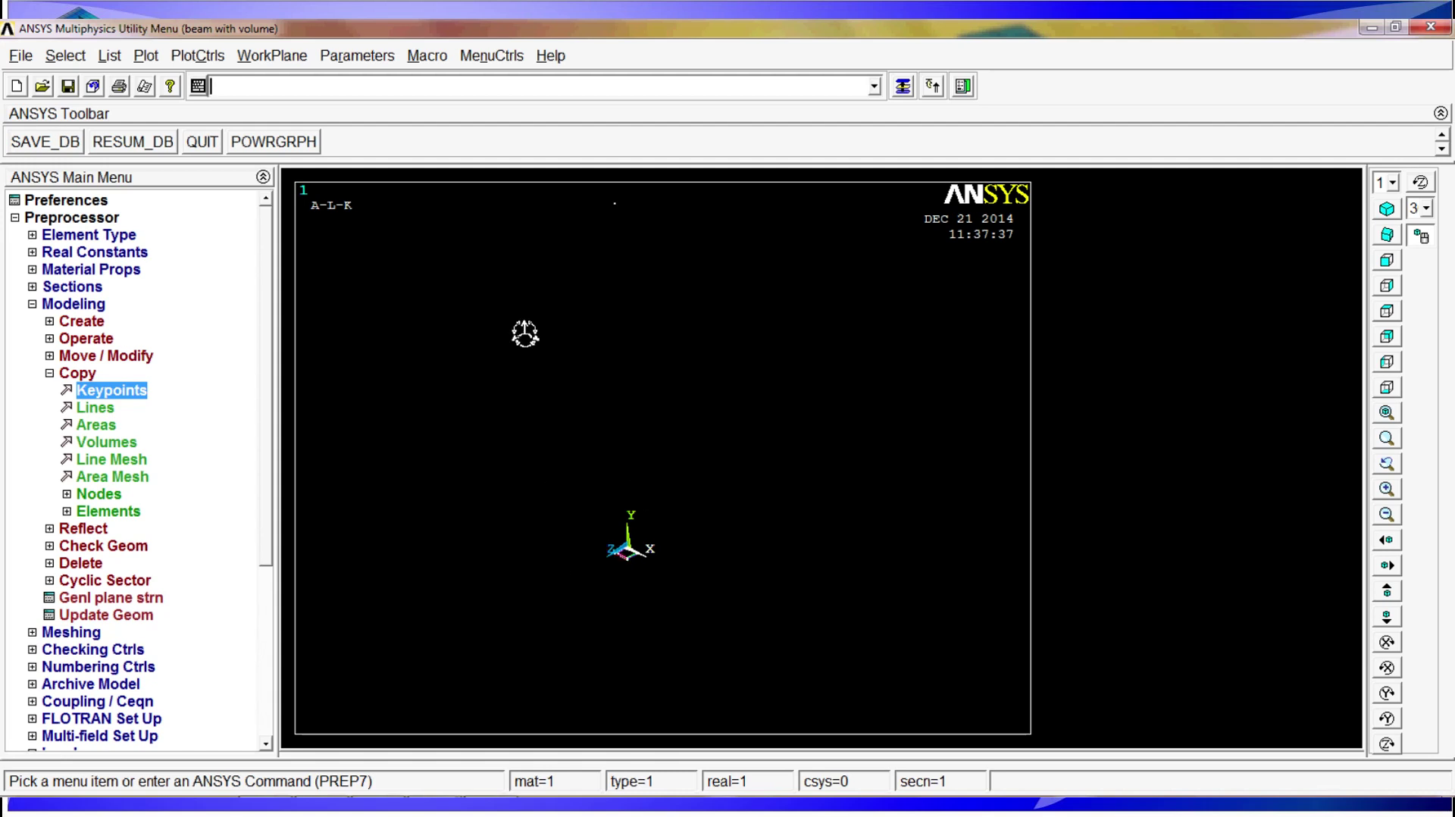
- Turn on keypoint numbering for the plot
click(147, 56)
mouse_move(197, 56)
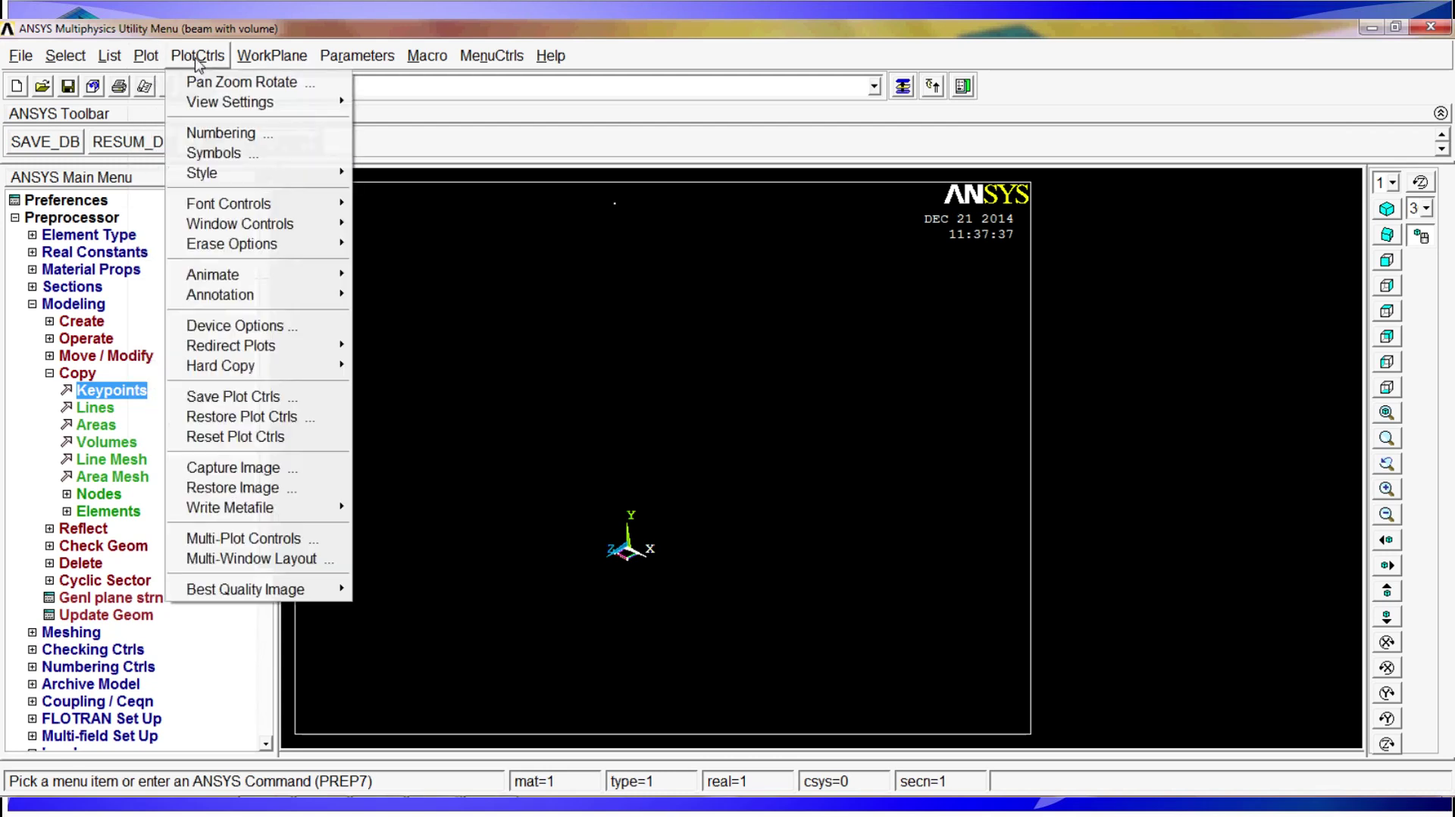
click(220, 131)
click(815, 279)
click(573, 600)
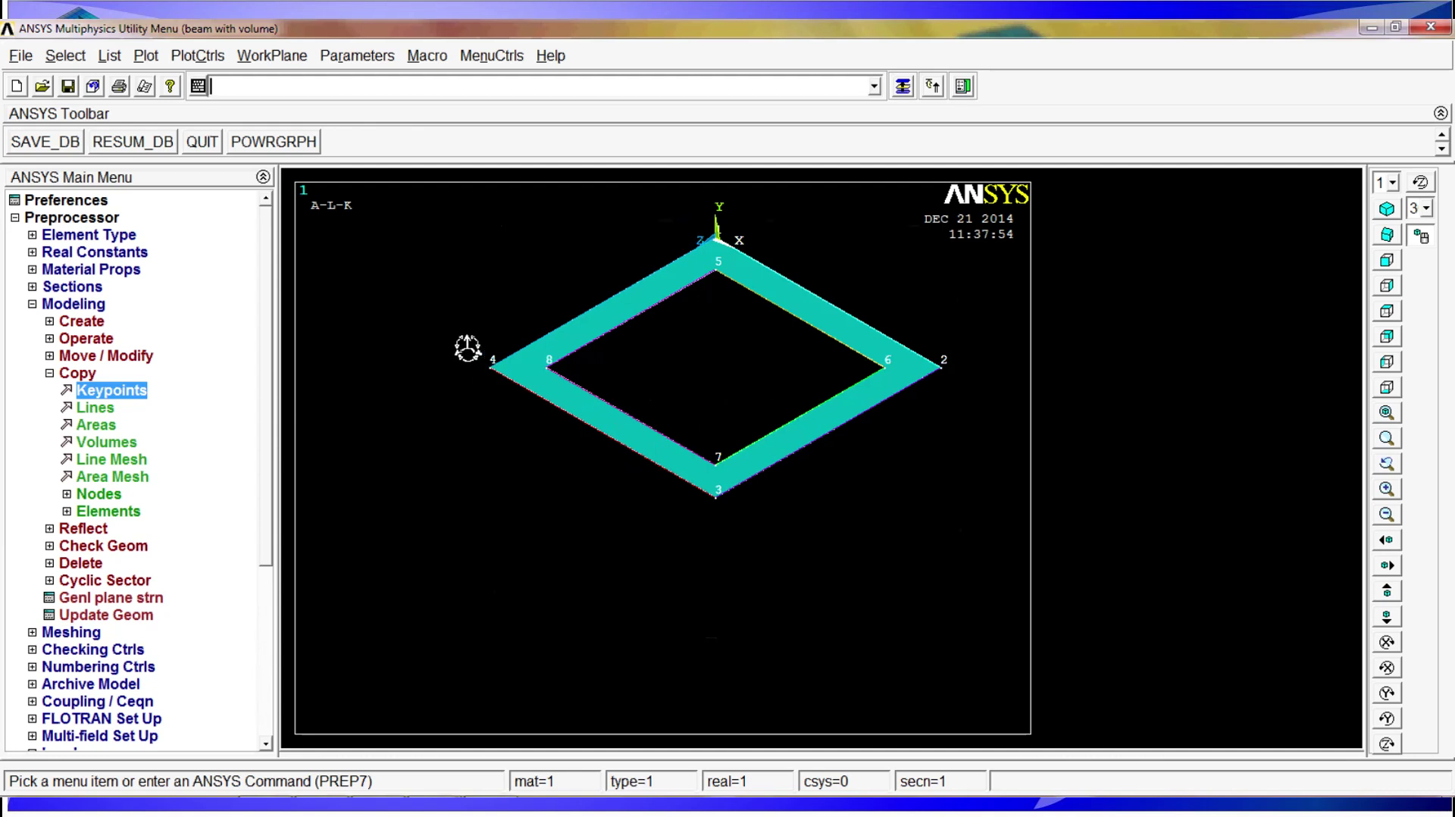
- Create a straight line from the outer square's left corner keypoint 4 up to the copied keypoint 9
scroll(750, 303, down, 3)
ctrl+middle_drag(750, 303, 683, 369)
ctrl+drag(684, 370, 678, 447)
ctrl+right_drag(677, 422, 673, 447)
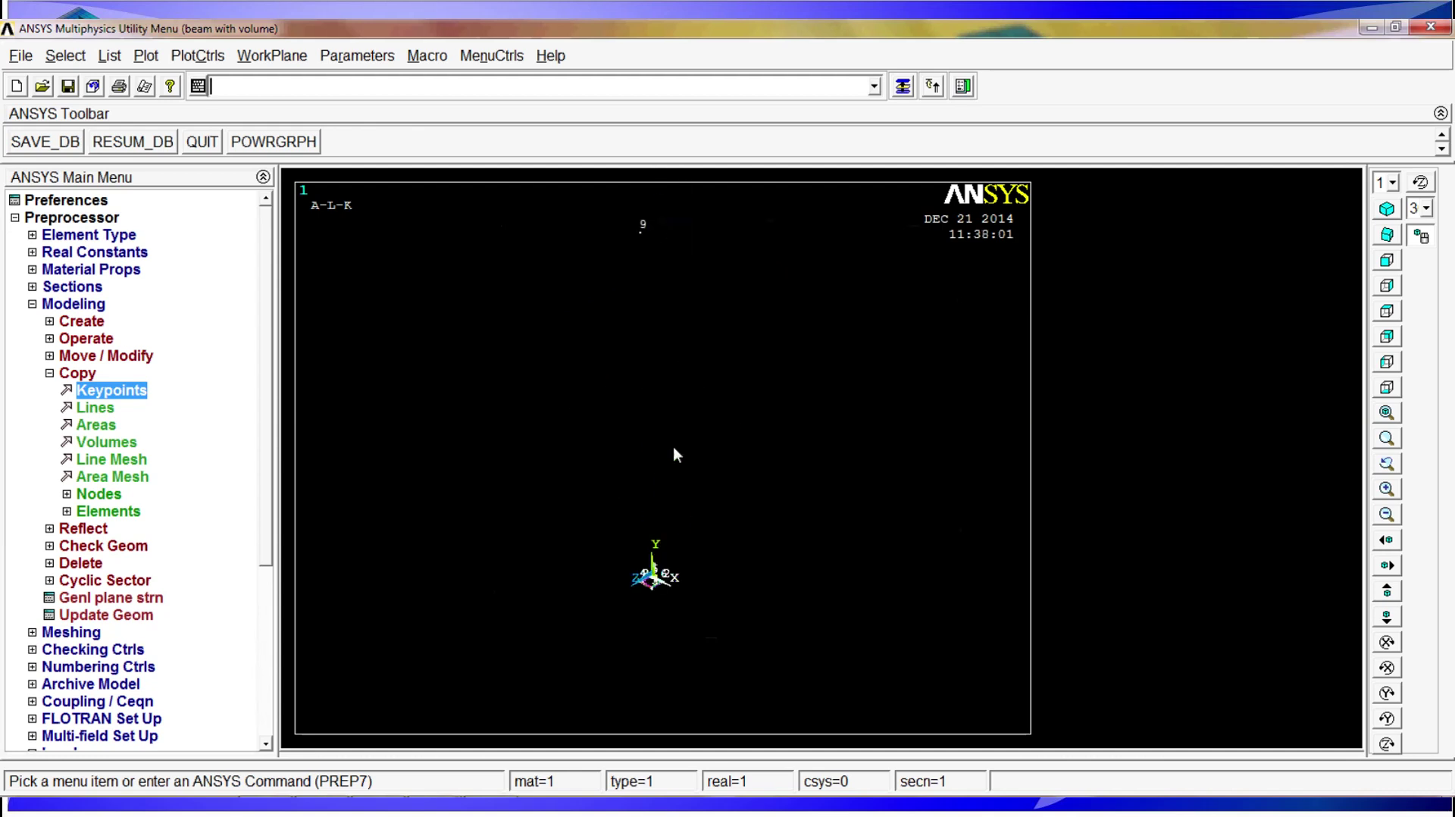
click(82, 322)
click(94, 355)
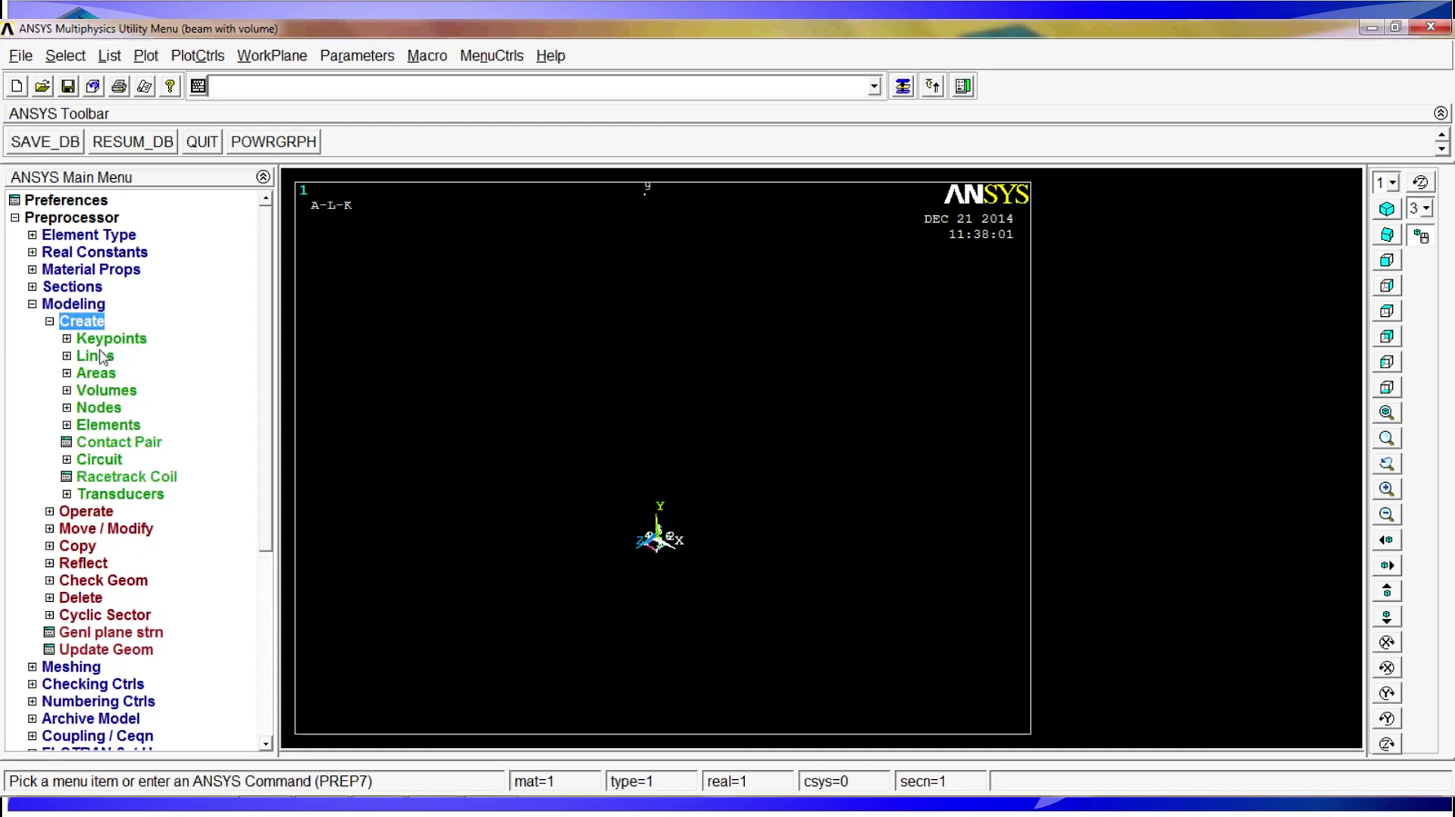
click(144, 391)
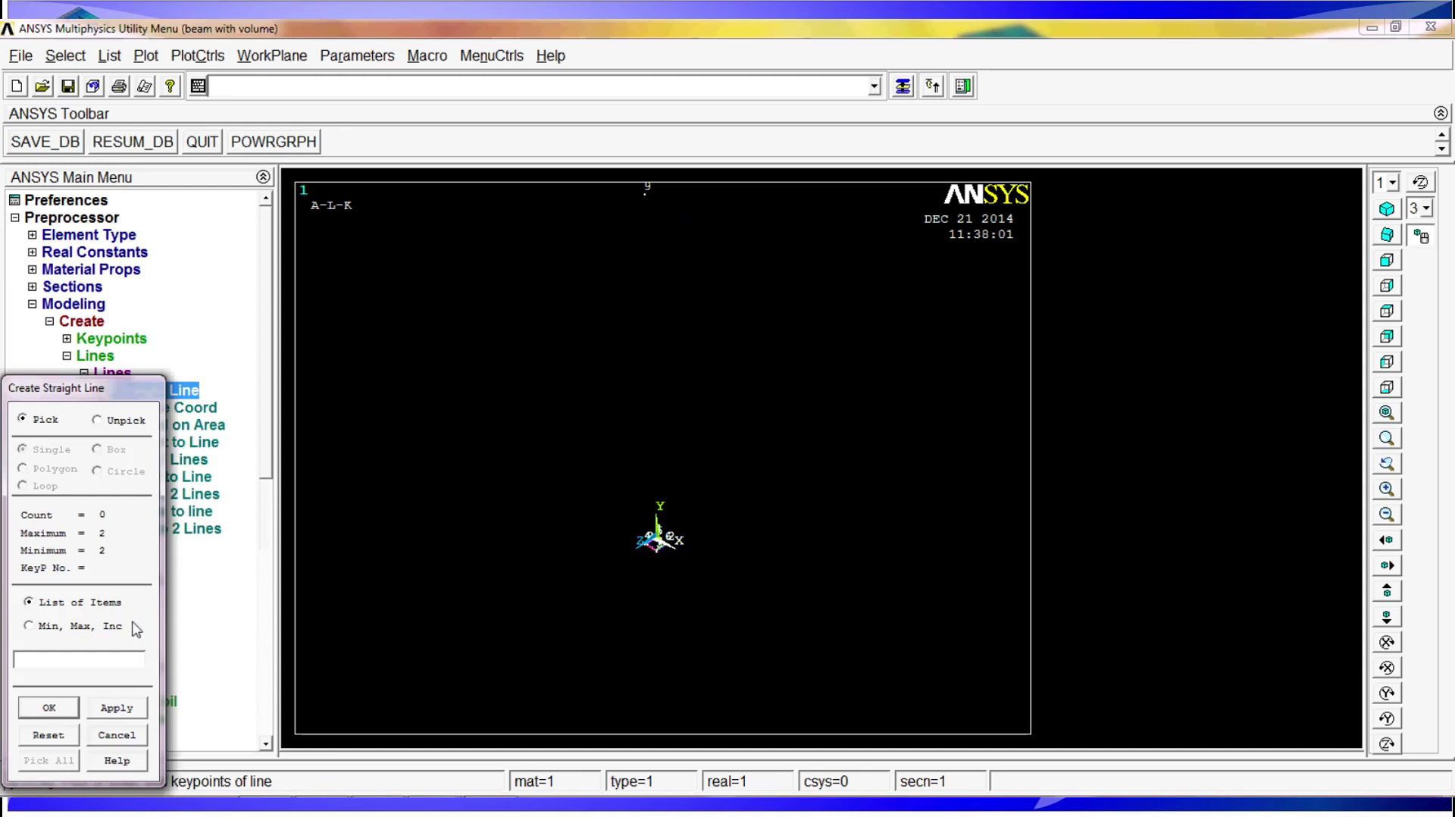
click(629, 559)
click(617, 561)
click(646, 188)
click(48, 707)
mouse_move(711, 574)
ctrl+mouse_down()
mouse_move(711, 636)
mouse_move(717, 583)
mouse_move(686, 629)
mouse_move(697, 586)
ctrl+mouse_up()
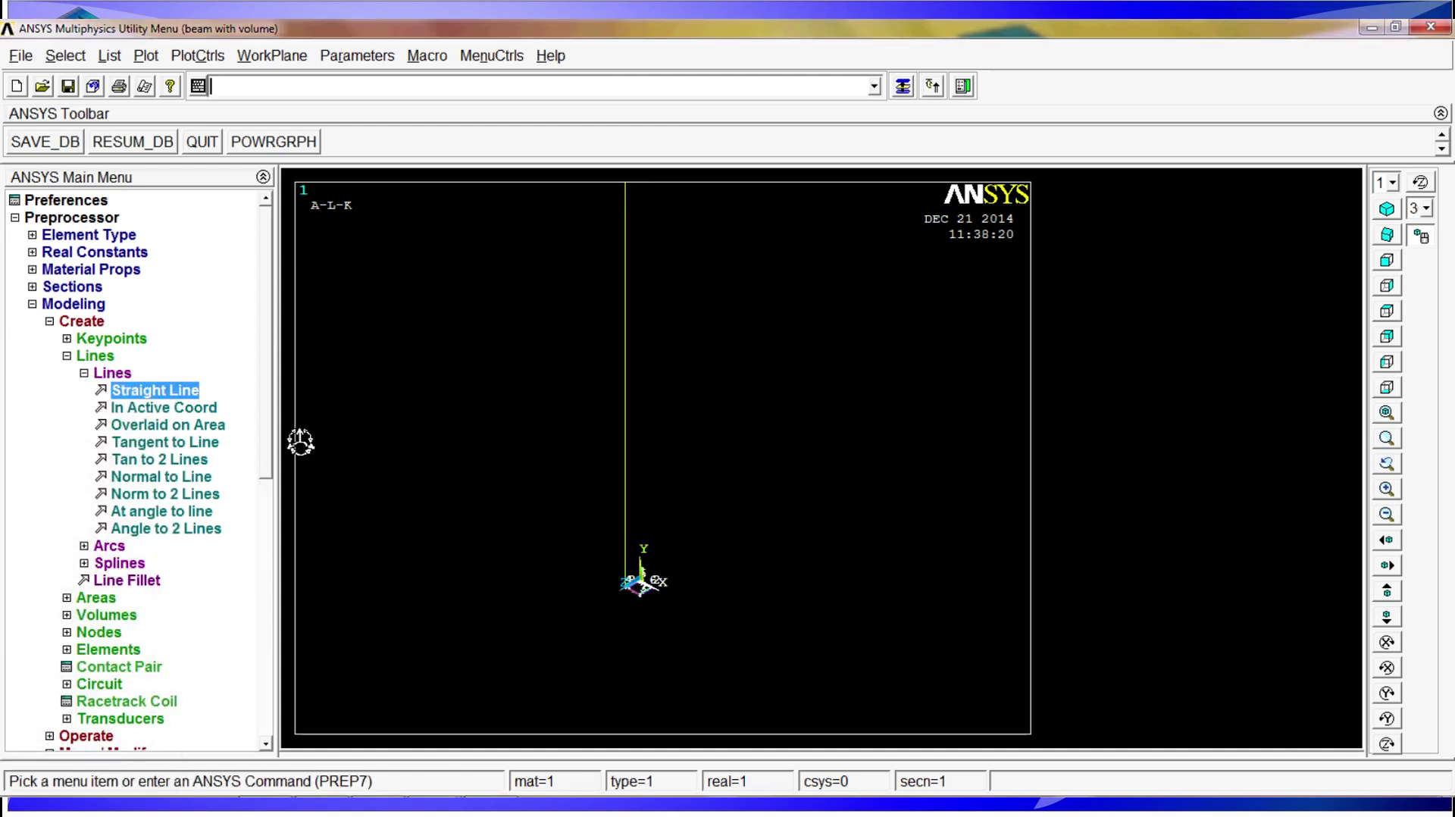
- Extrude the hollow square section area along the straight Y-direction line to form the beam volume
click(95, 356)
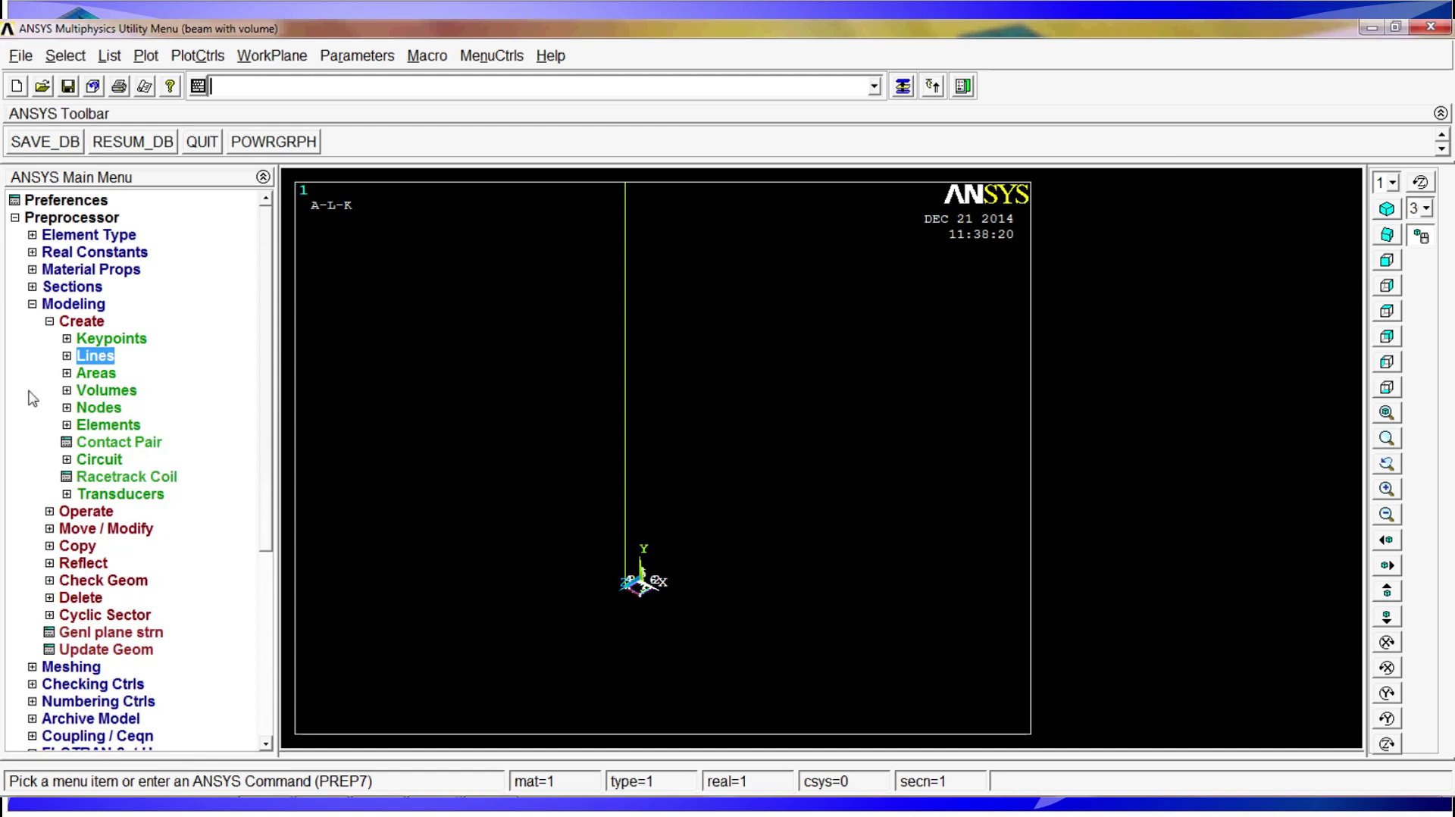
click(82, 321)
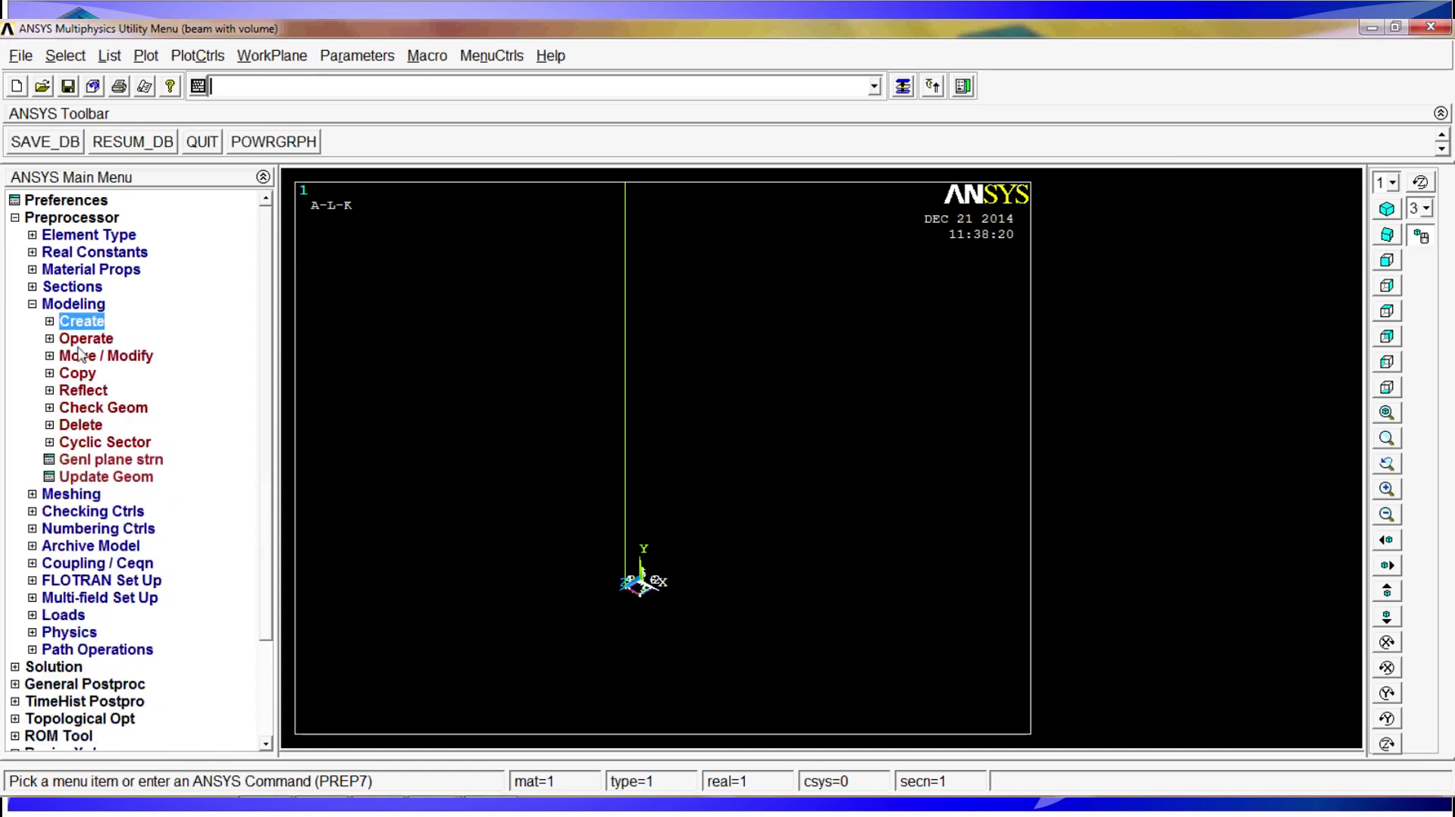
click(86, 338)
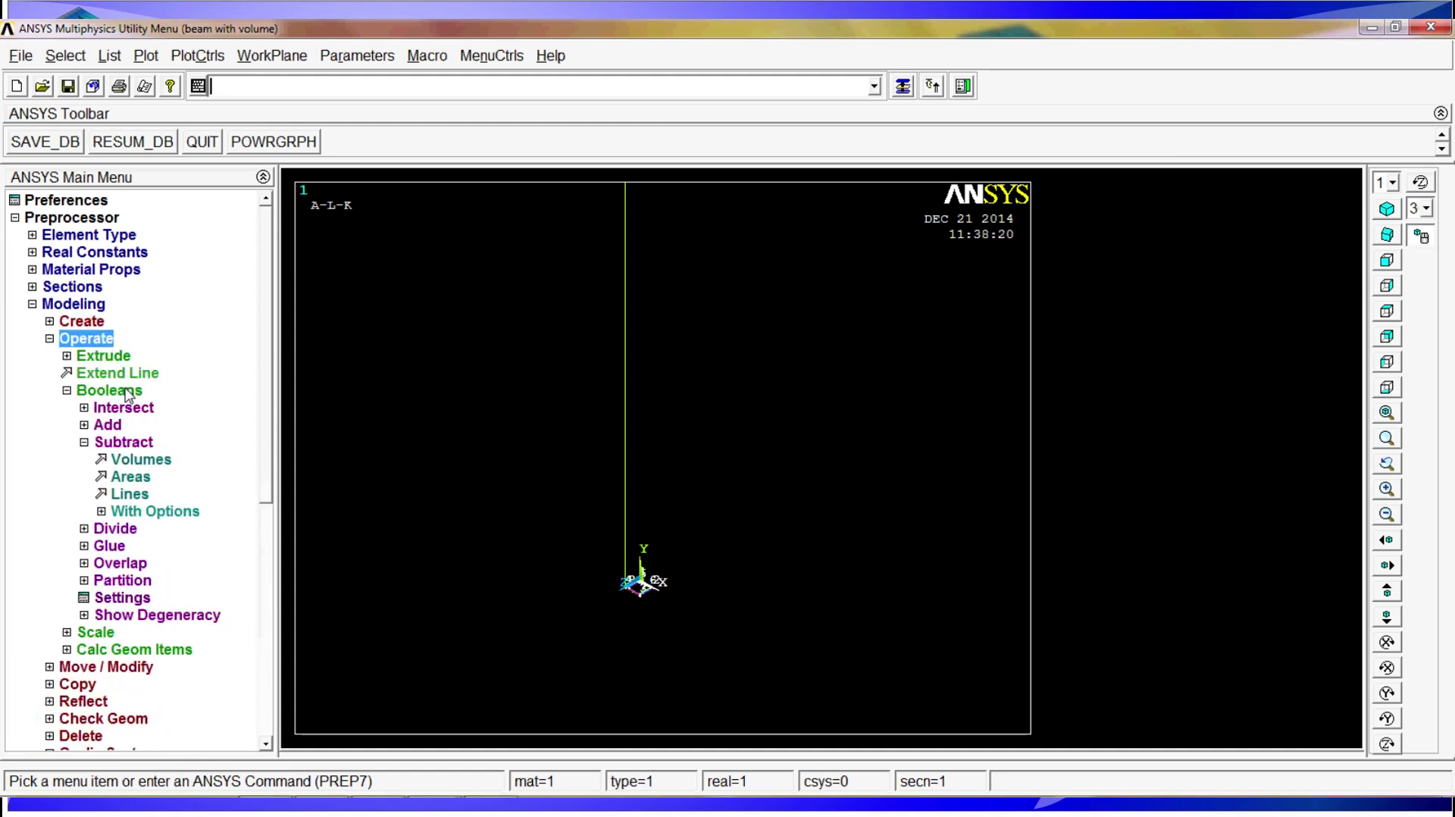
click(134, 446)
click(110, 359)
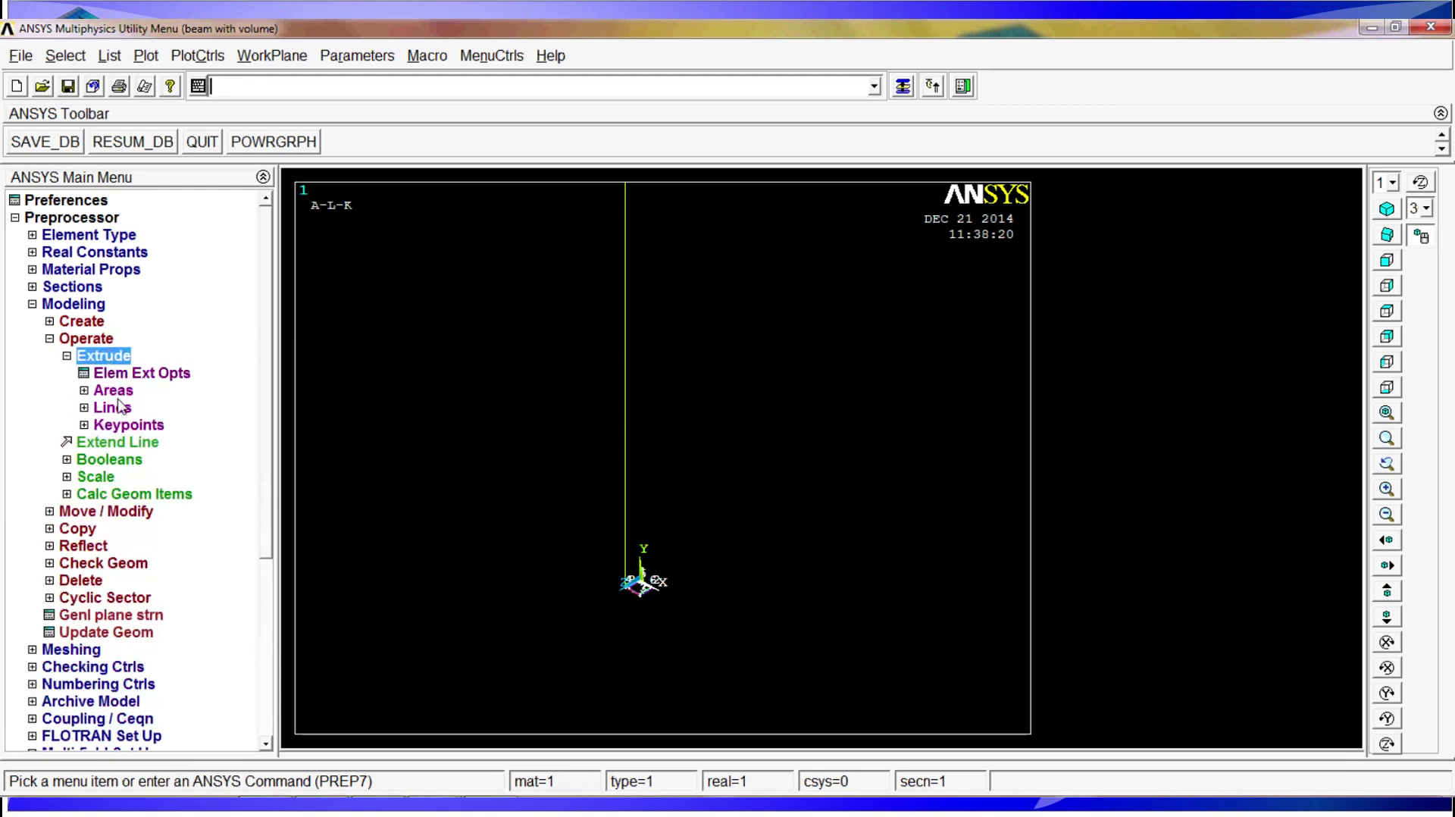
click(113, 391)
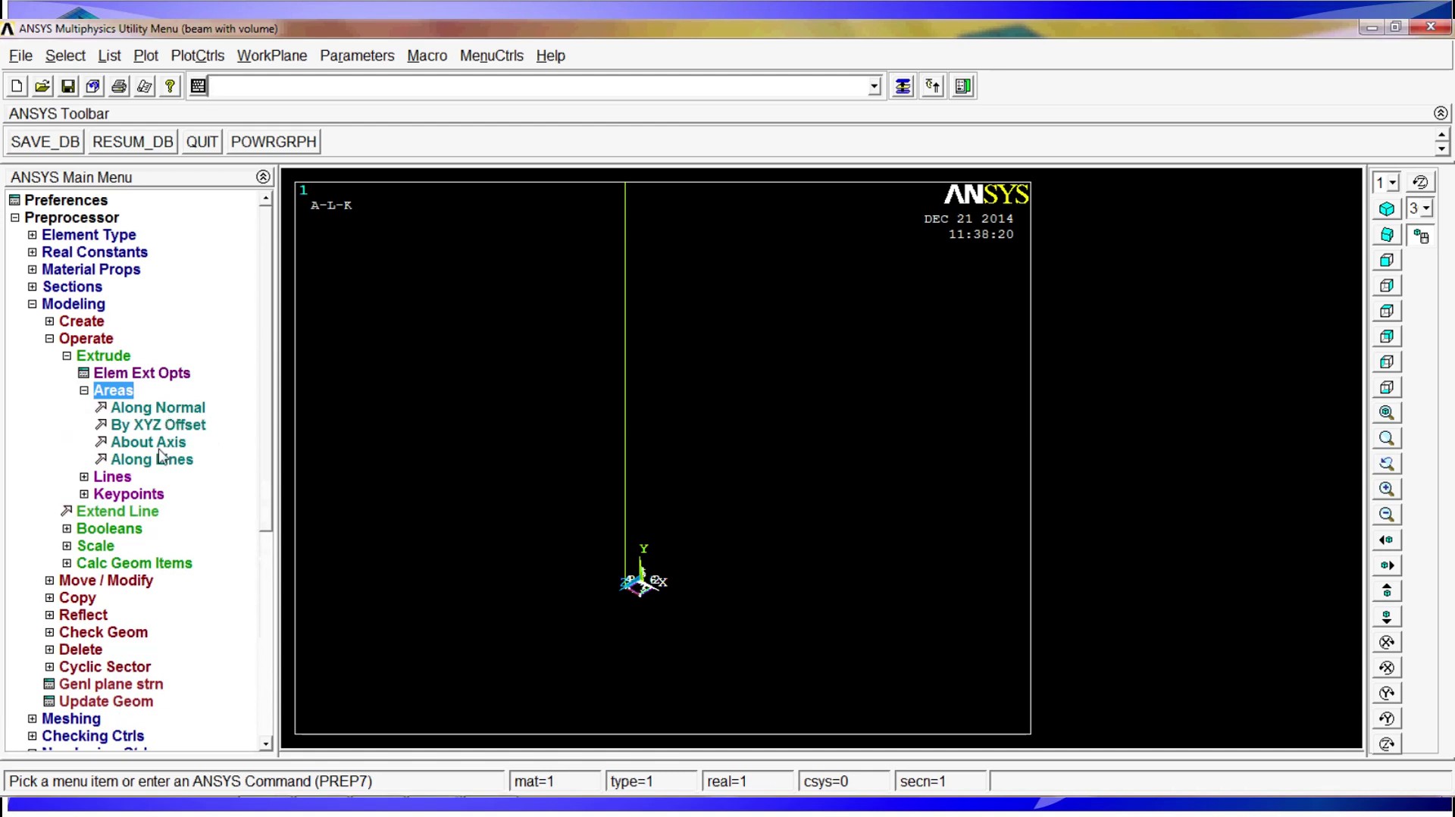
click(152, 460)
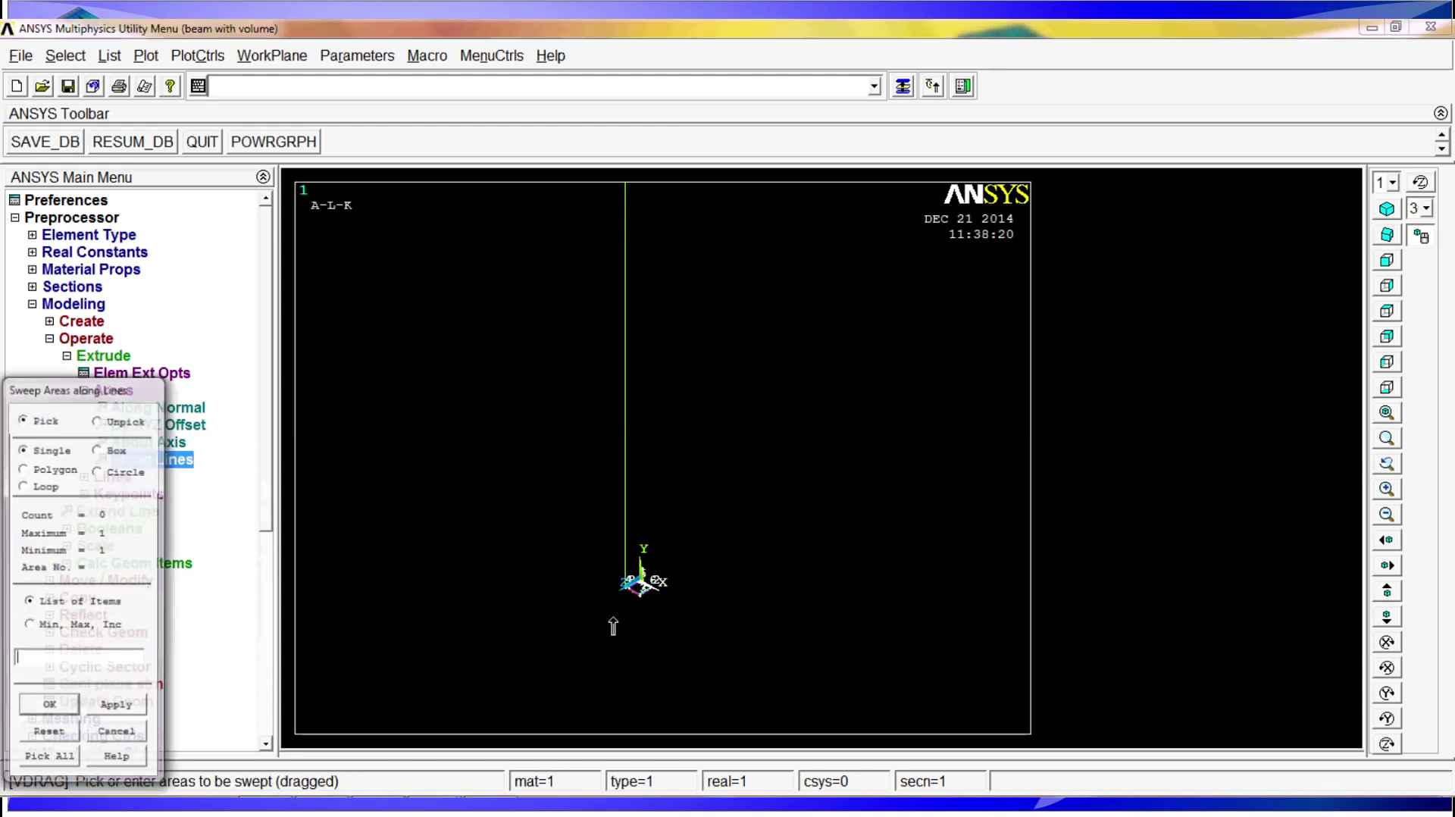
click(646, 598)
click(48, 707)
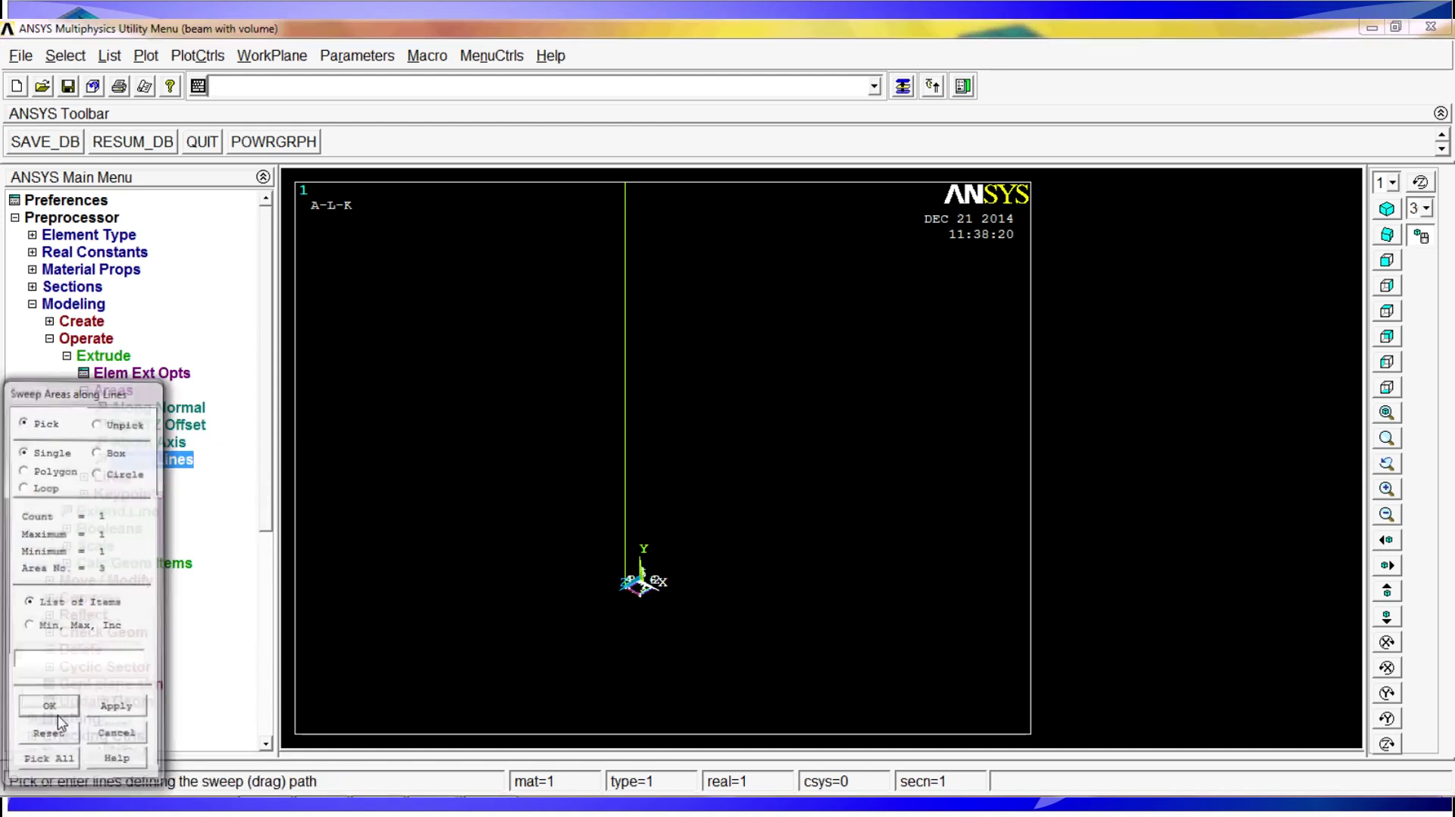
click(622, 389)
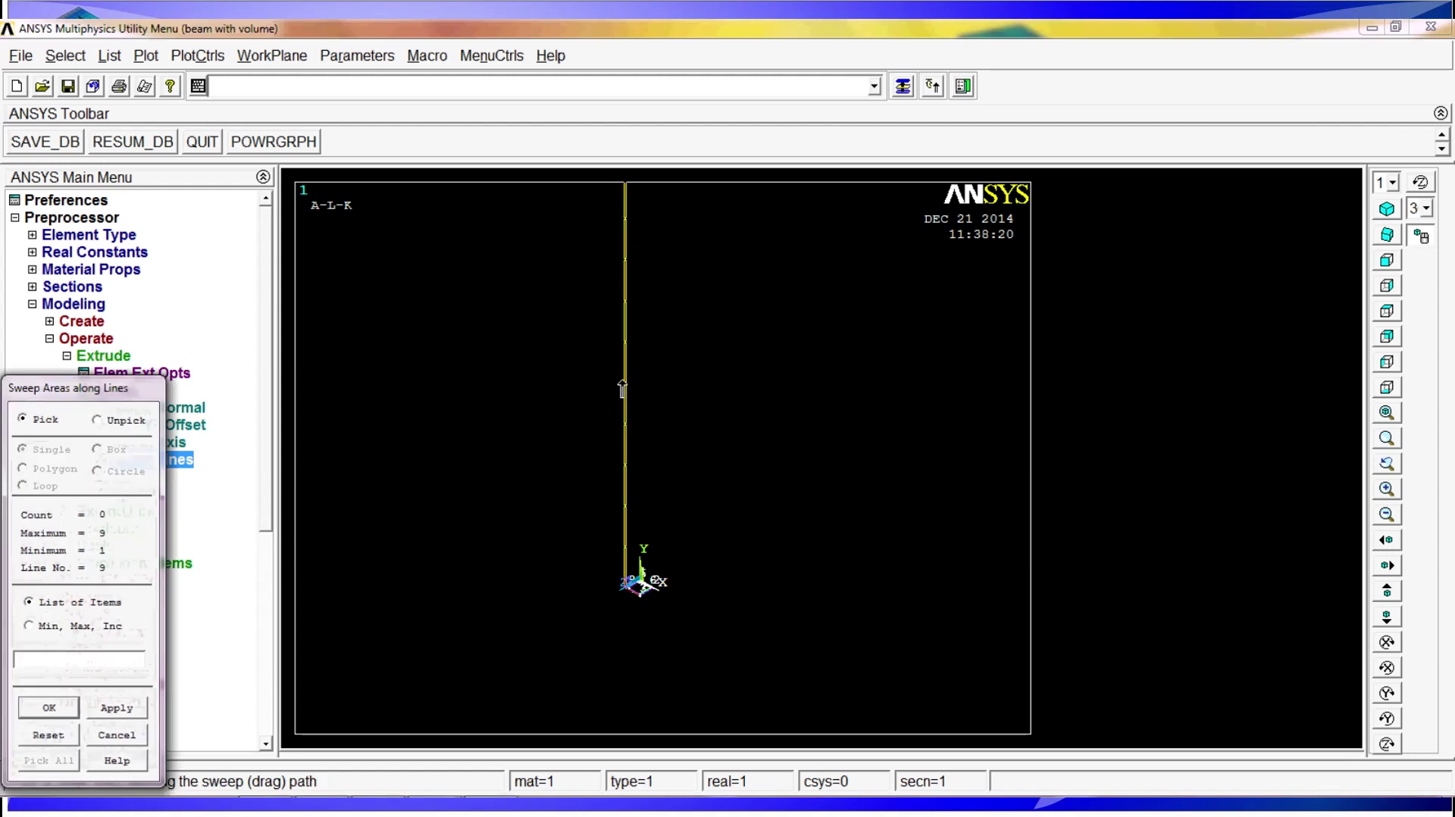
click(53, 708)
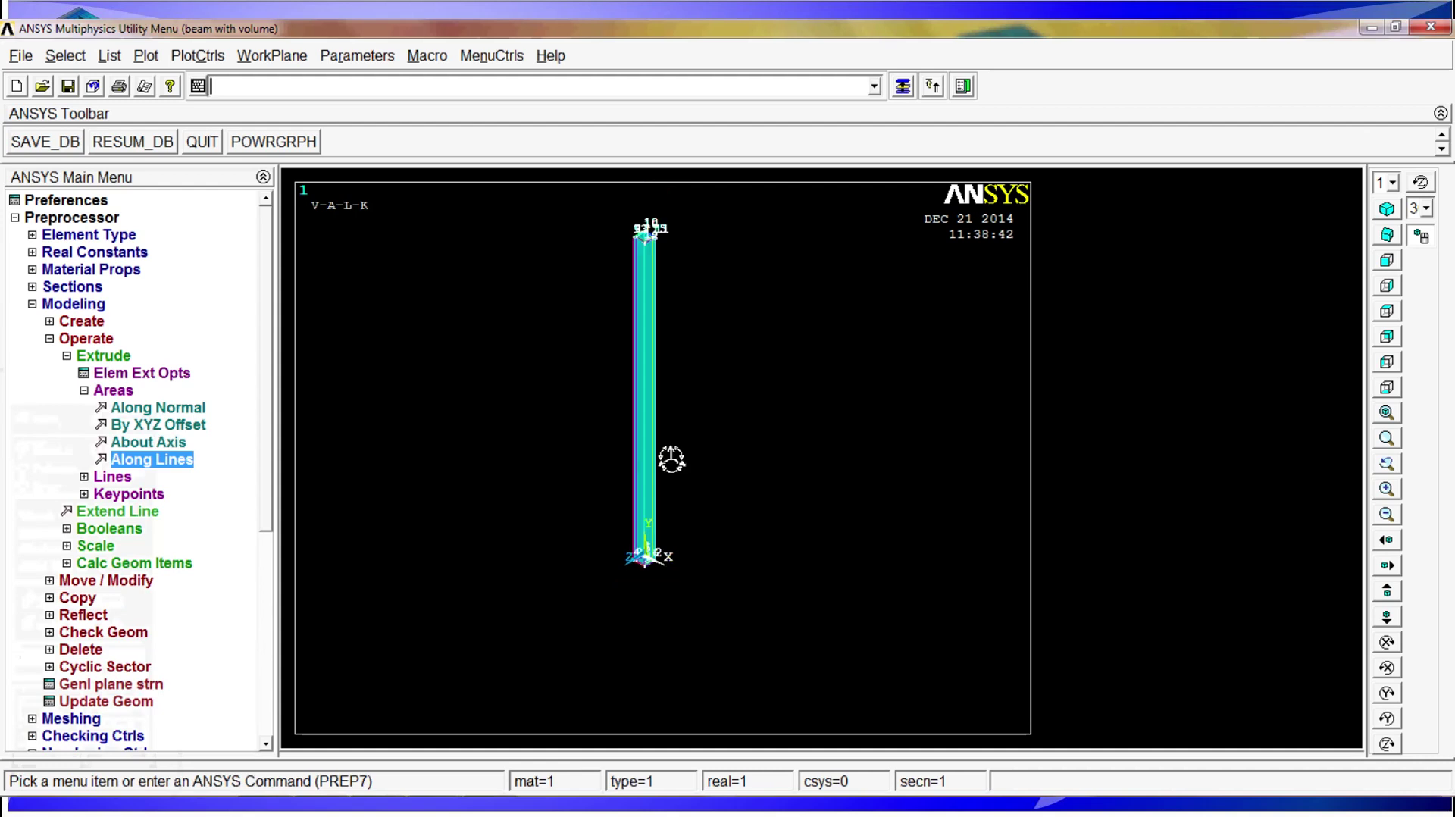
- Turn off keypoint numbering for the plot
click(198, 55)
click(248, 134)
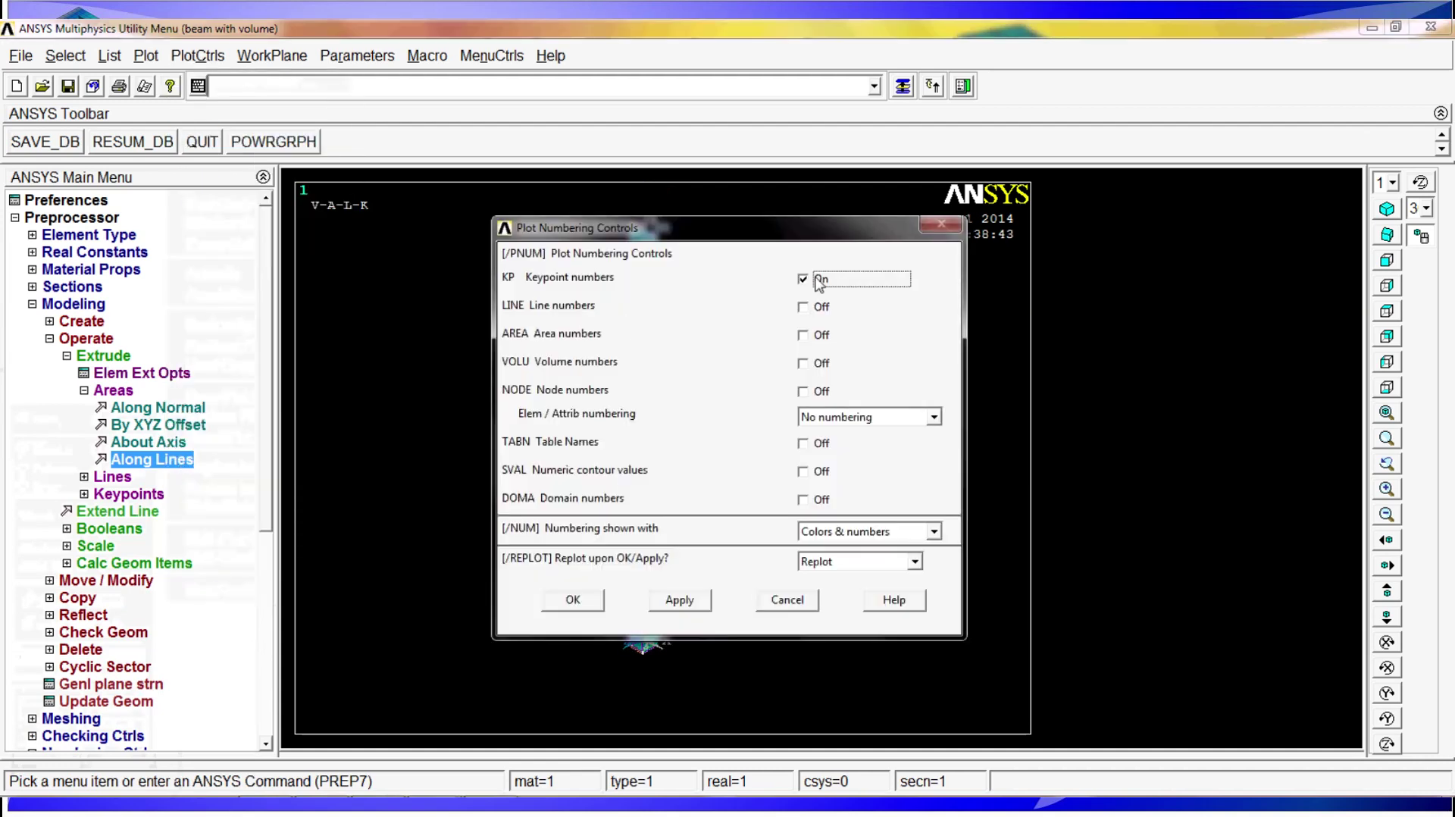
click(576, 600)
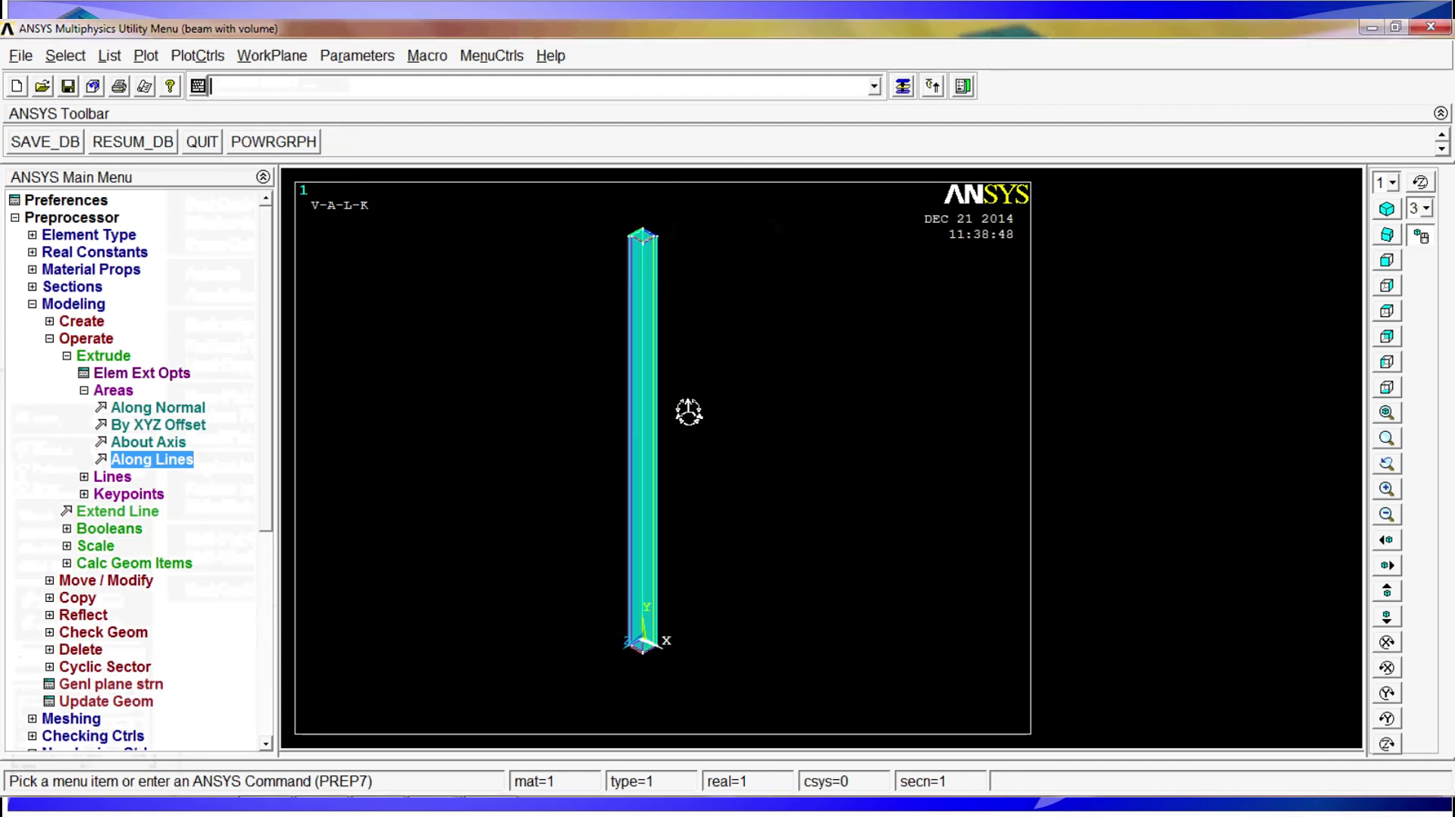
- Examine the upper end of the beam and its square opening up close
ctrl+drag(654, 538, 663, 588)
ctrl+scroll(664, 357, up, 3)
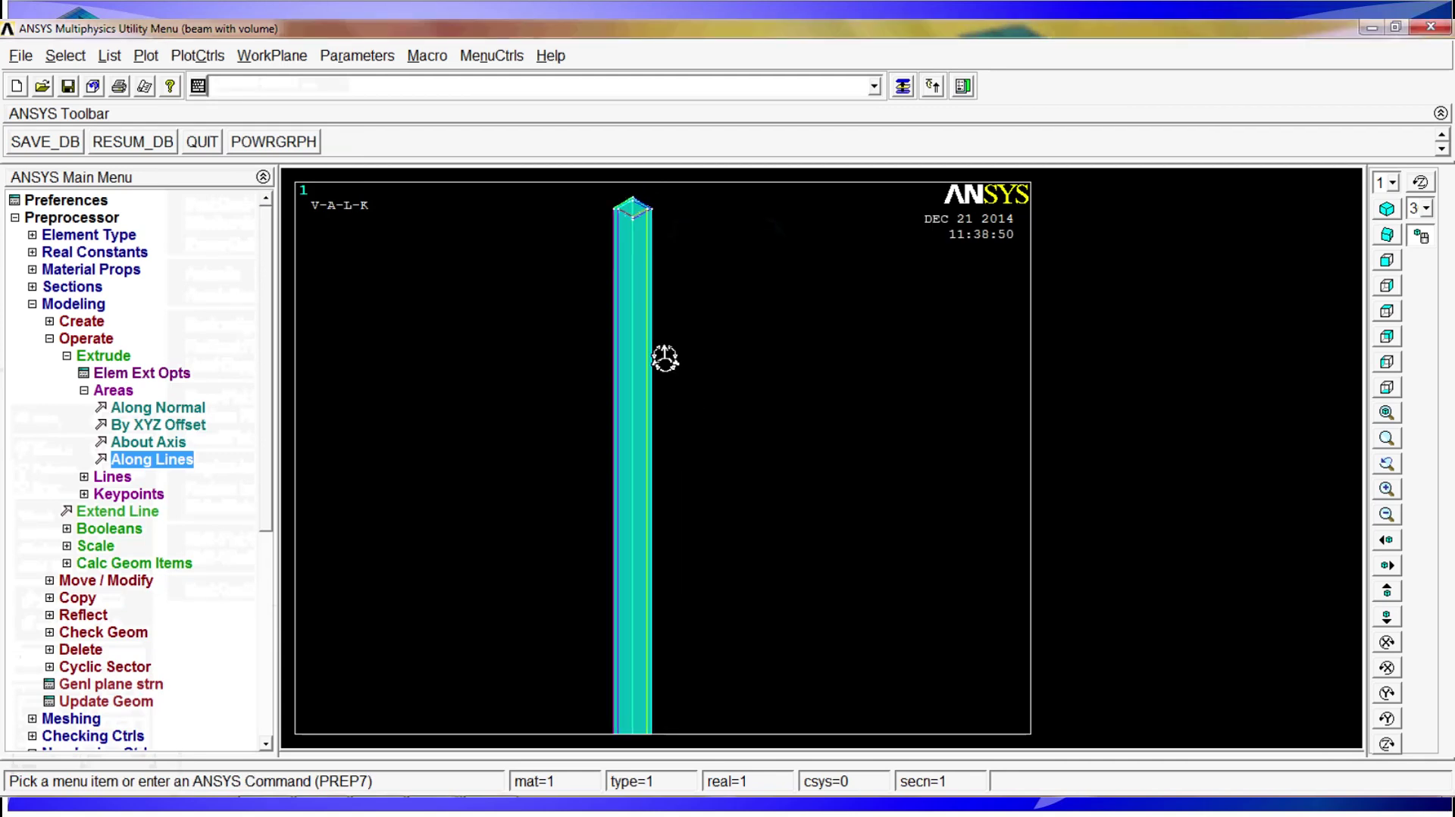
ctrl+drag(669, 510, 657, 612)
ctrl+scroll(576, 388, up, 1)
ctrl+drag(557, 189, 541, 274)
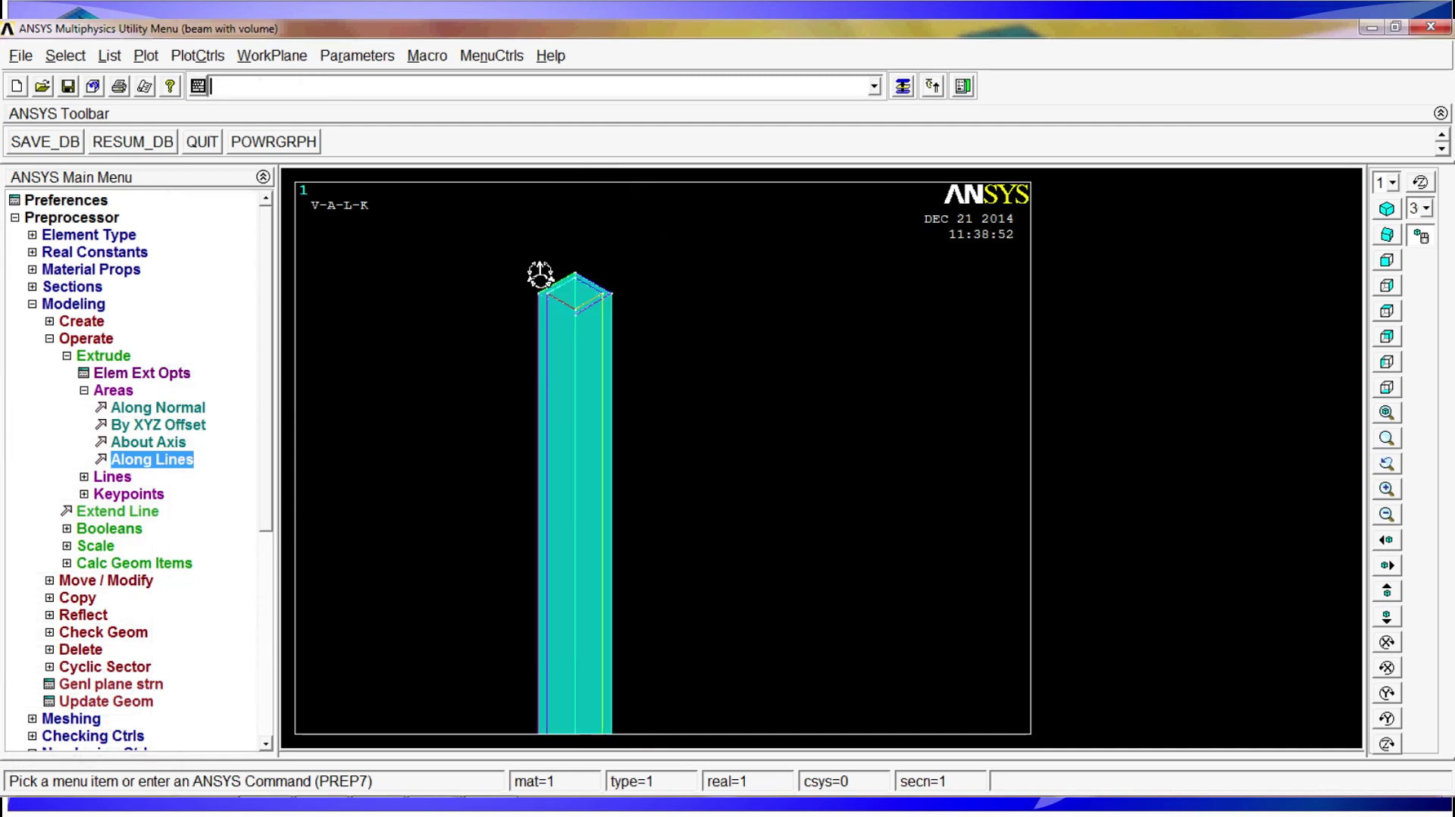
ctrl+scroll(539, 275, up, 2)
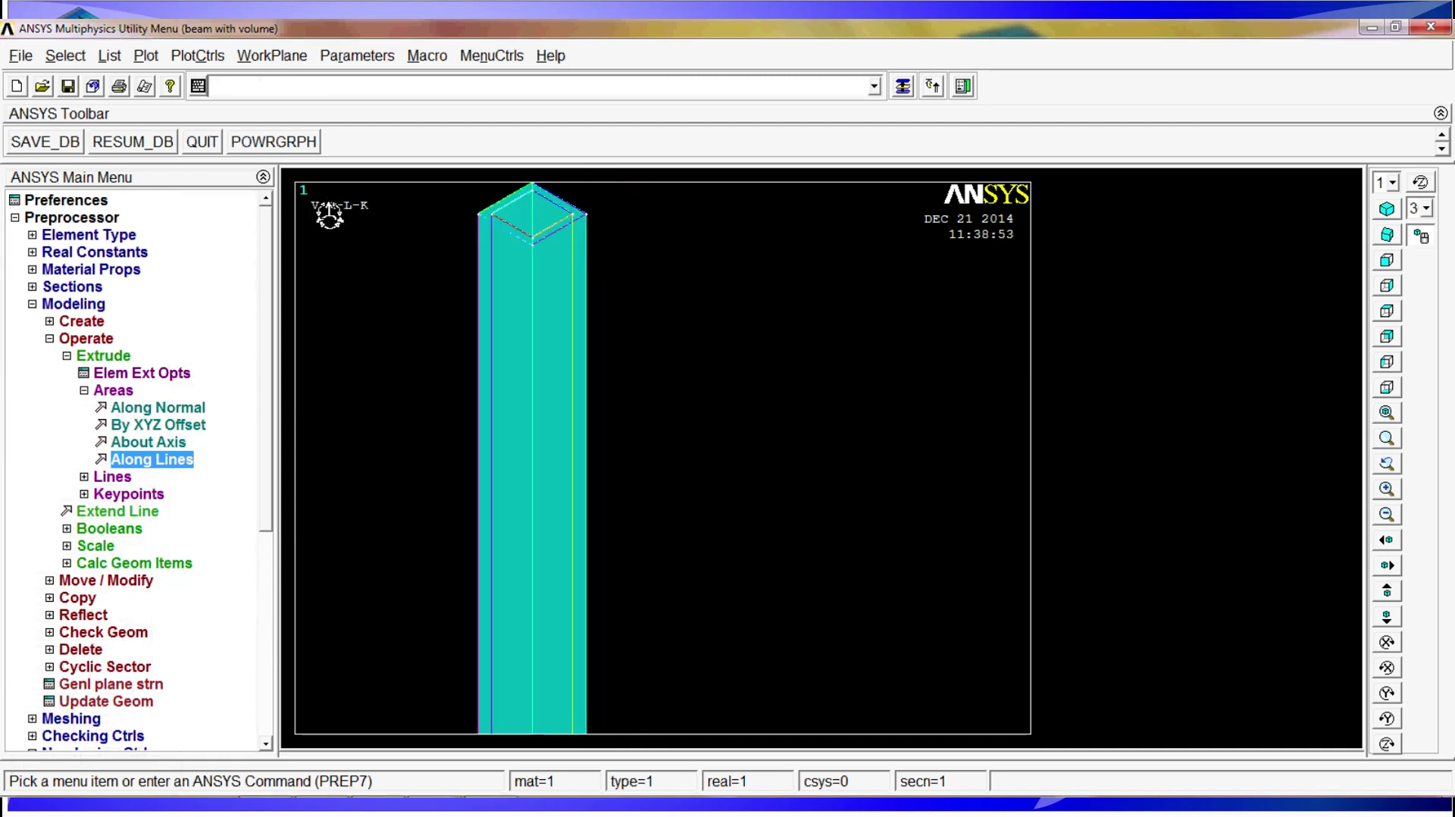
ctrl+scroll(568, 253, up, 2)
ctrl+scroll(622, 391, down, 2)
- Inspect the beam's long edges for overlapping lines by picking them with the command llis,p, without listing any
ctrl+drag(623, 392, 552, 413)
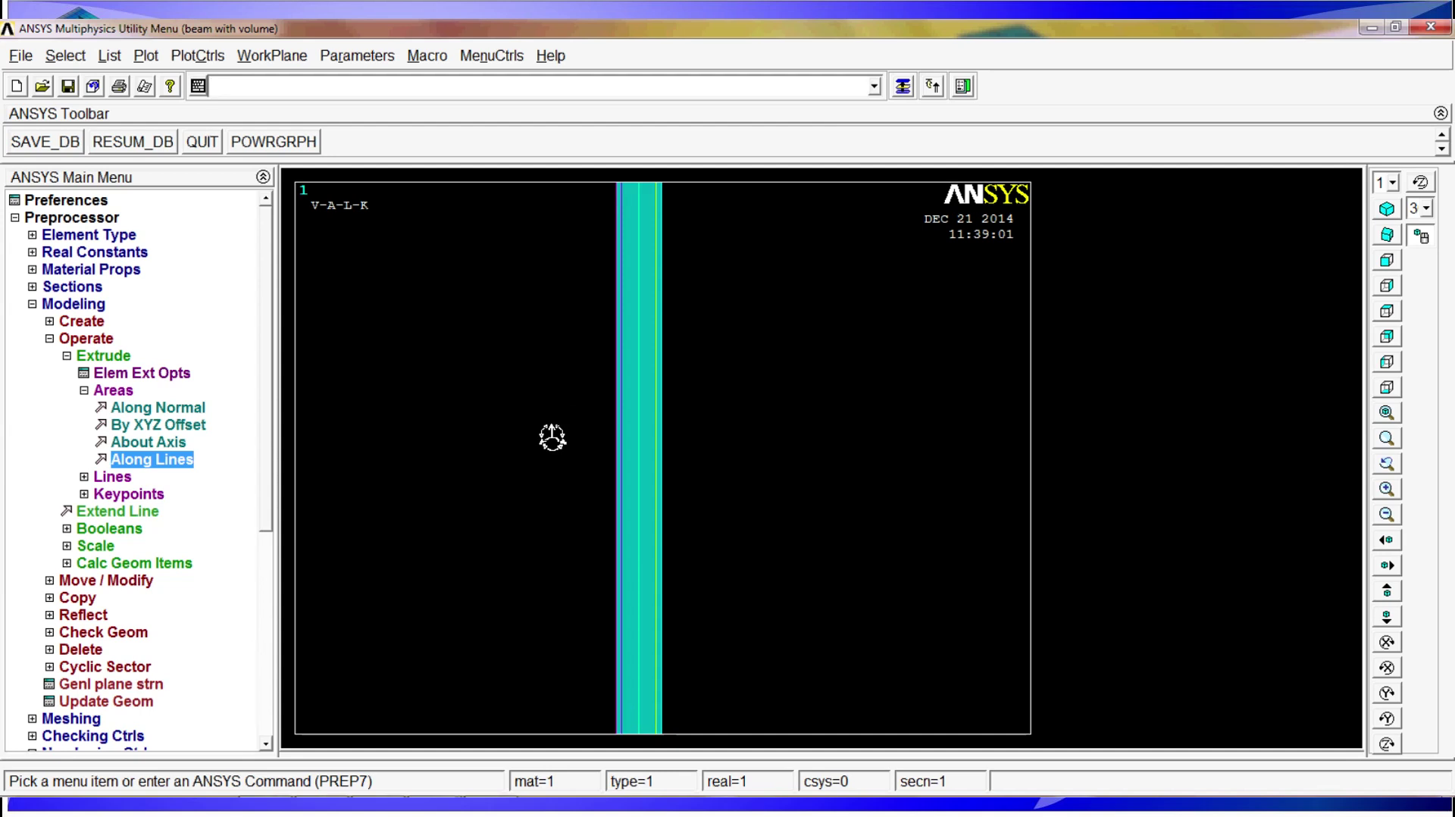
text(llis,p)
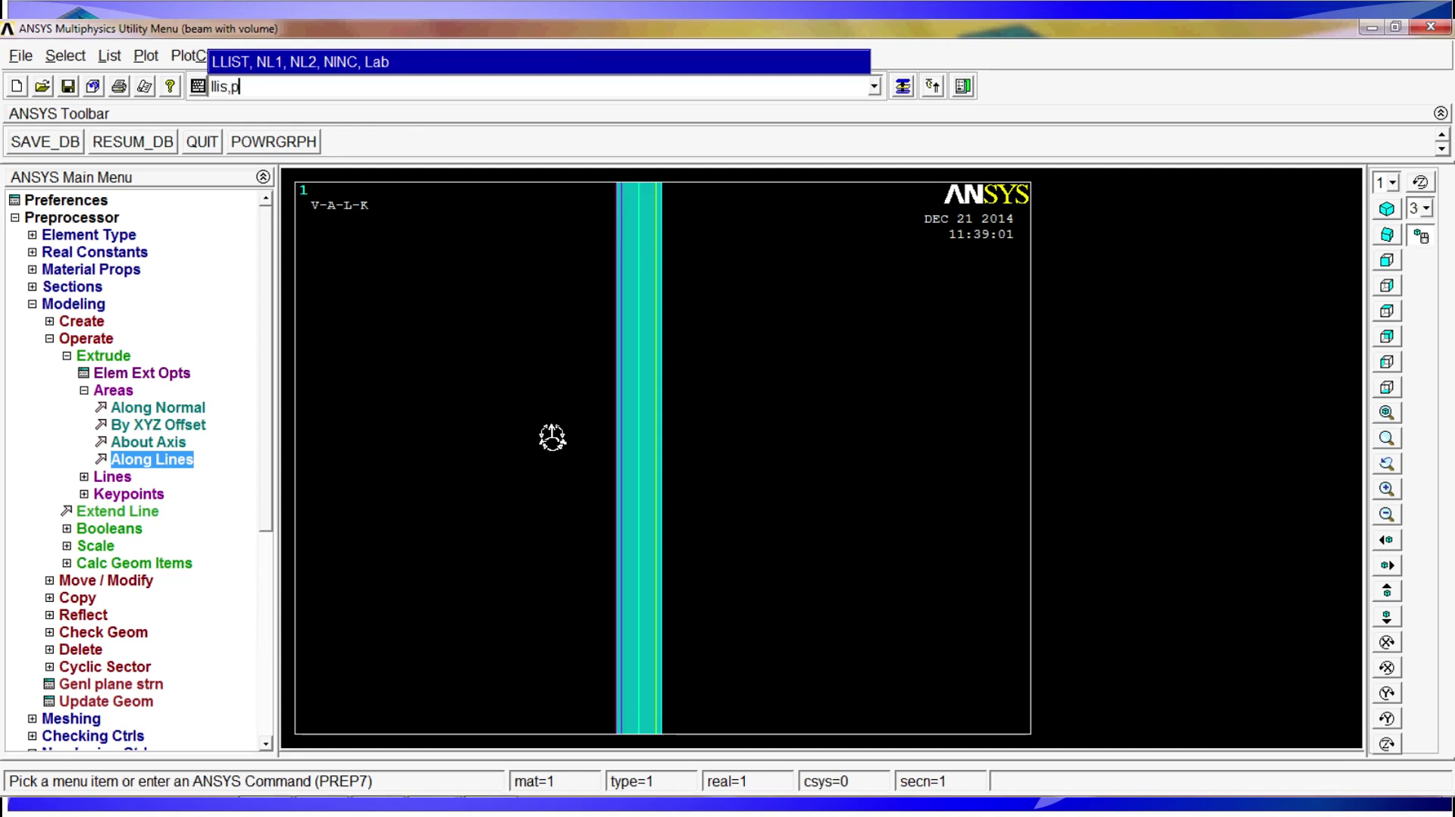
key(Return)
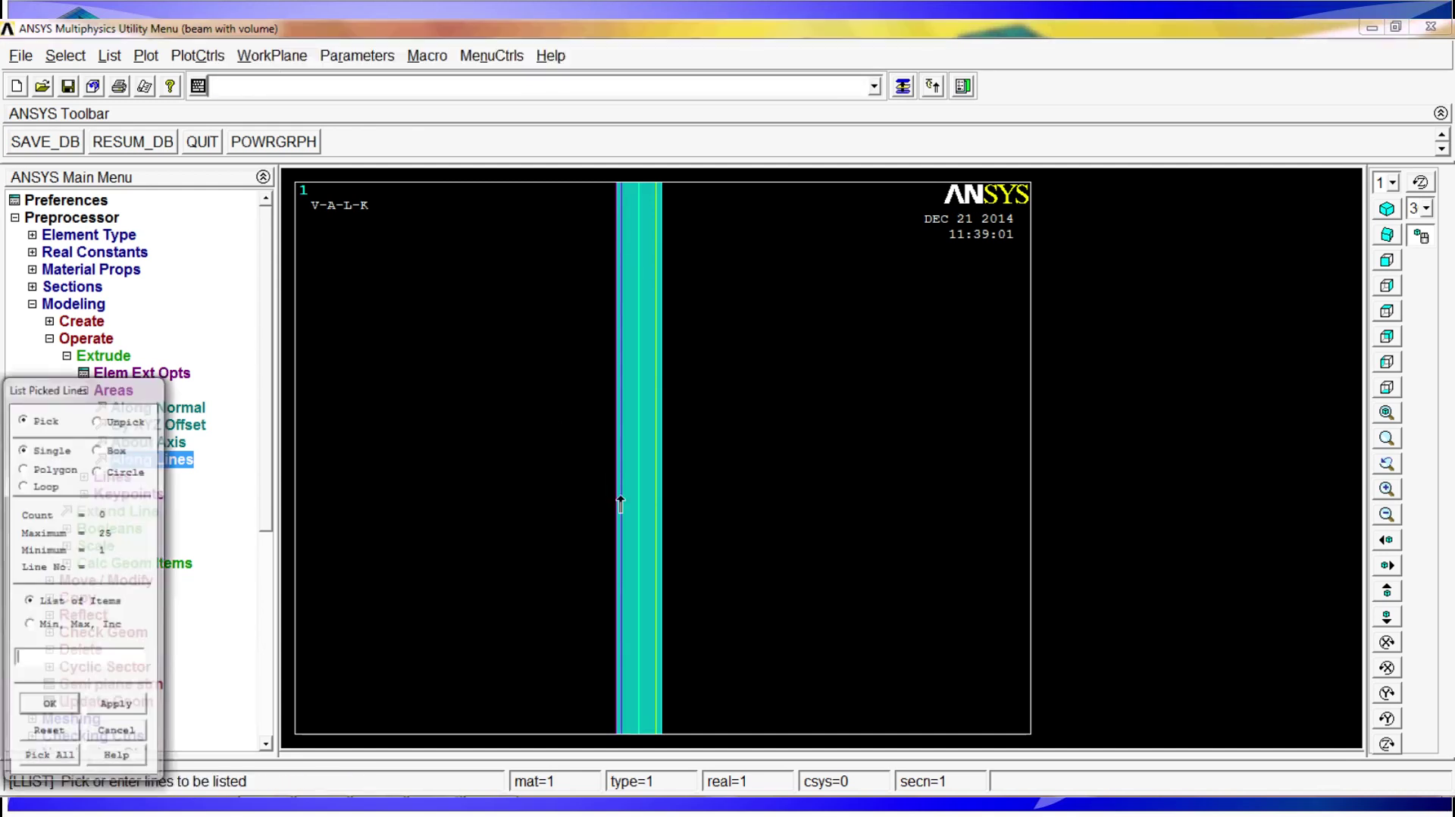
click(641, 500)
click(655, 501)
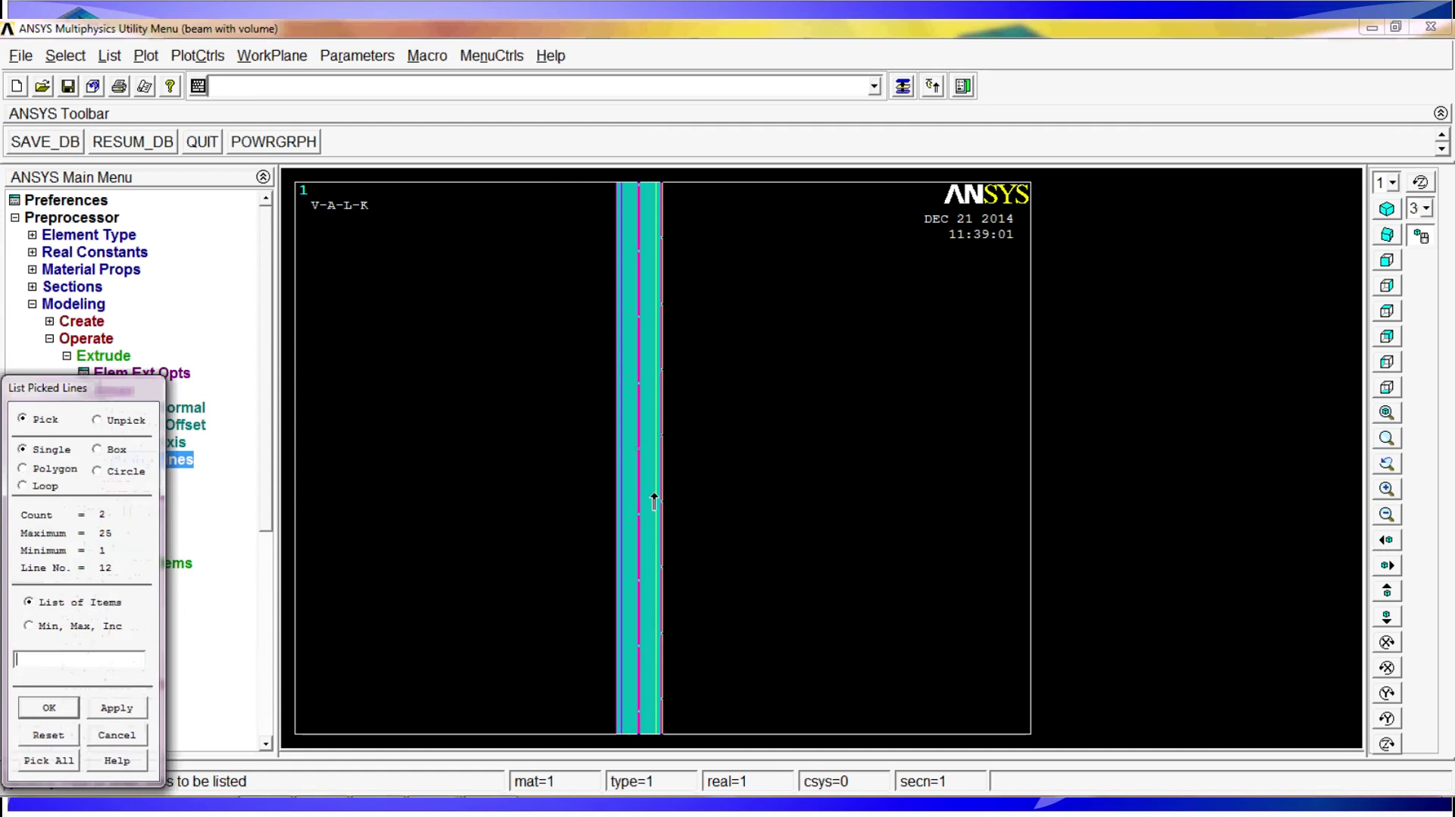
right_click(648, 489)
click(643, 487)
click(663, 480)
right_click(642, 493)
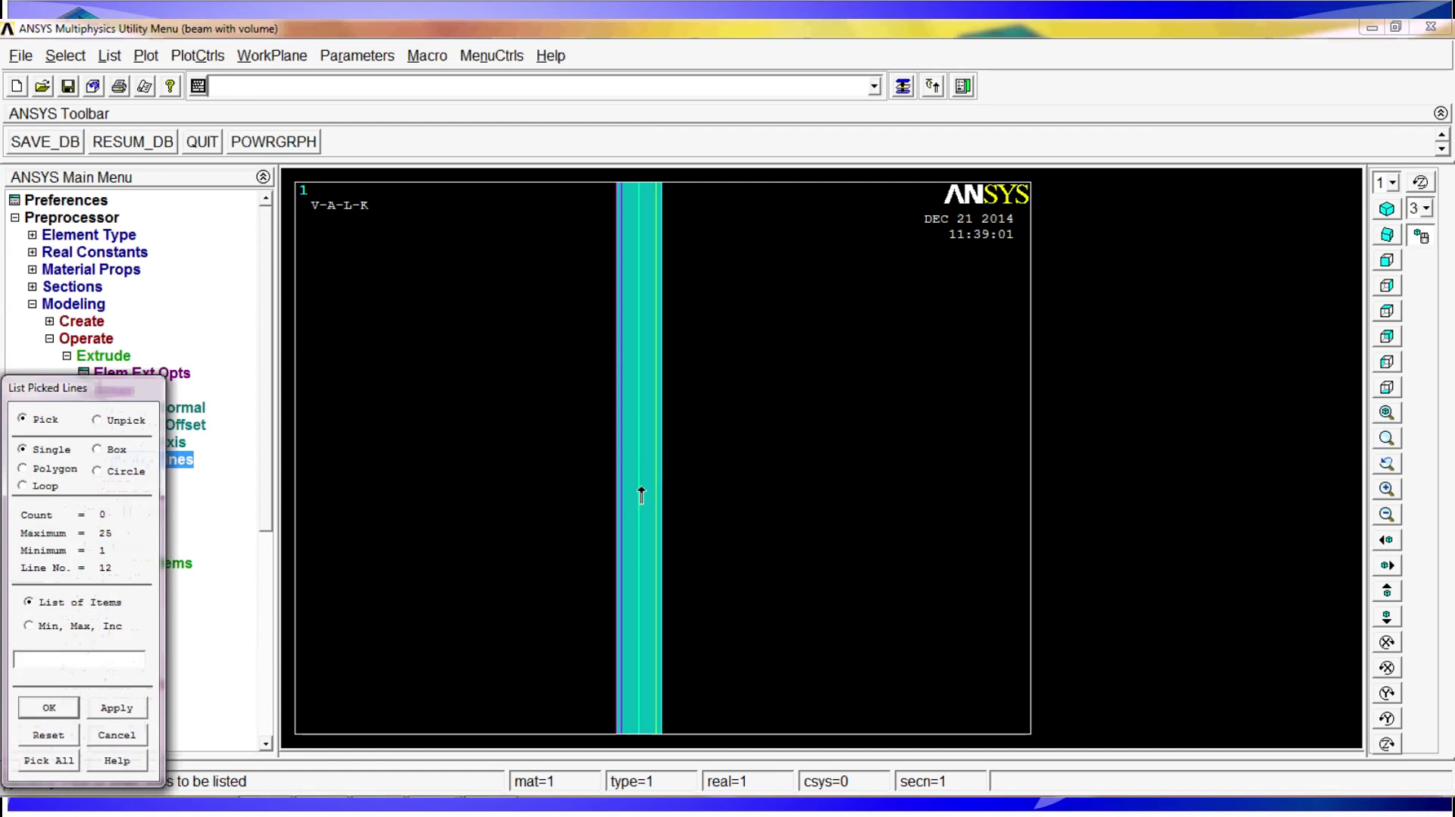
click(607, 503)
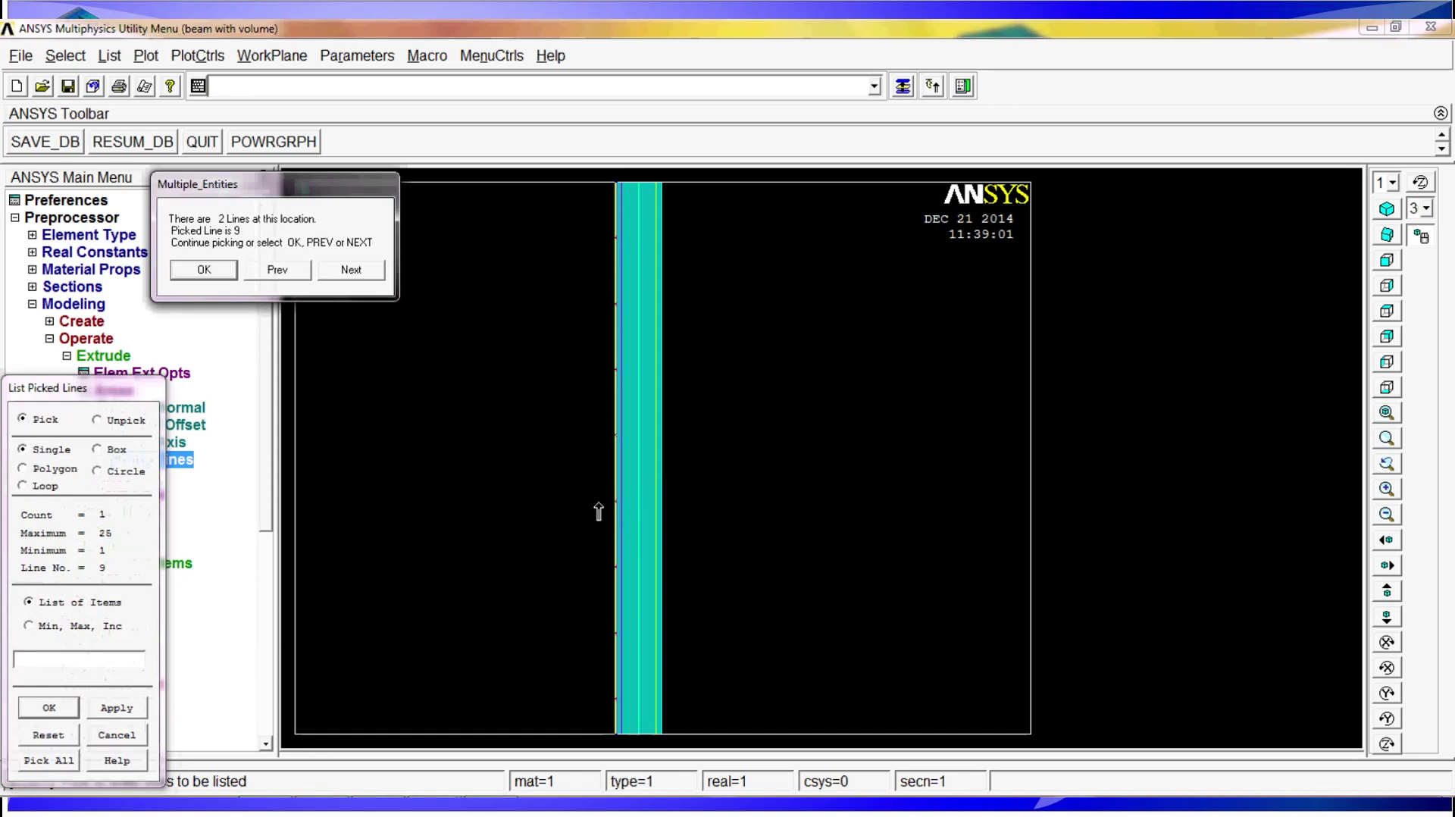
click(348, 274)
click(349, 271)
click(128, 736)
- Merge the model's coincident keypoints, retaining the lowest numbers
ctrl+right_drag(598, 530, 682, 400)
scroll(656, 543, down, 2)
ctrl+right_drag(656, 536, 559, 462)
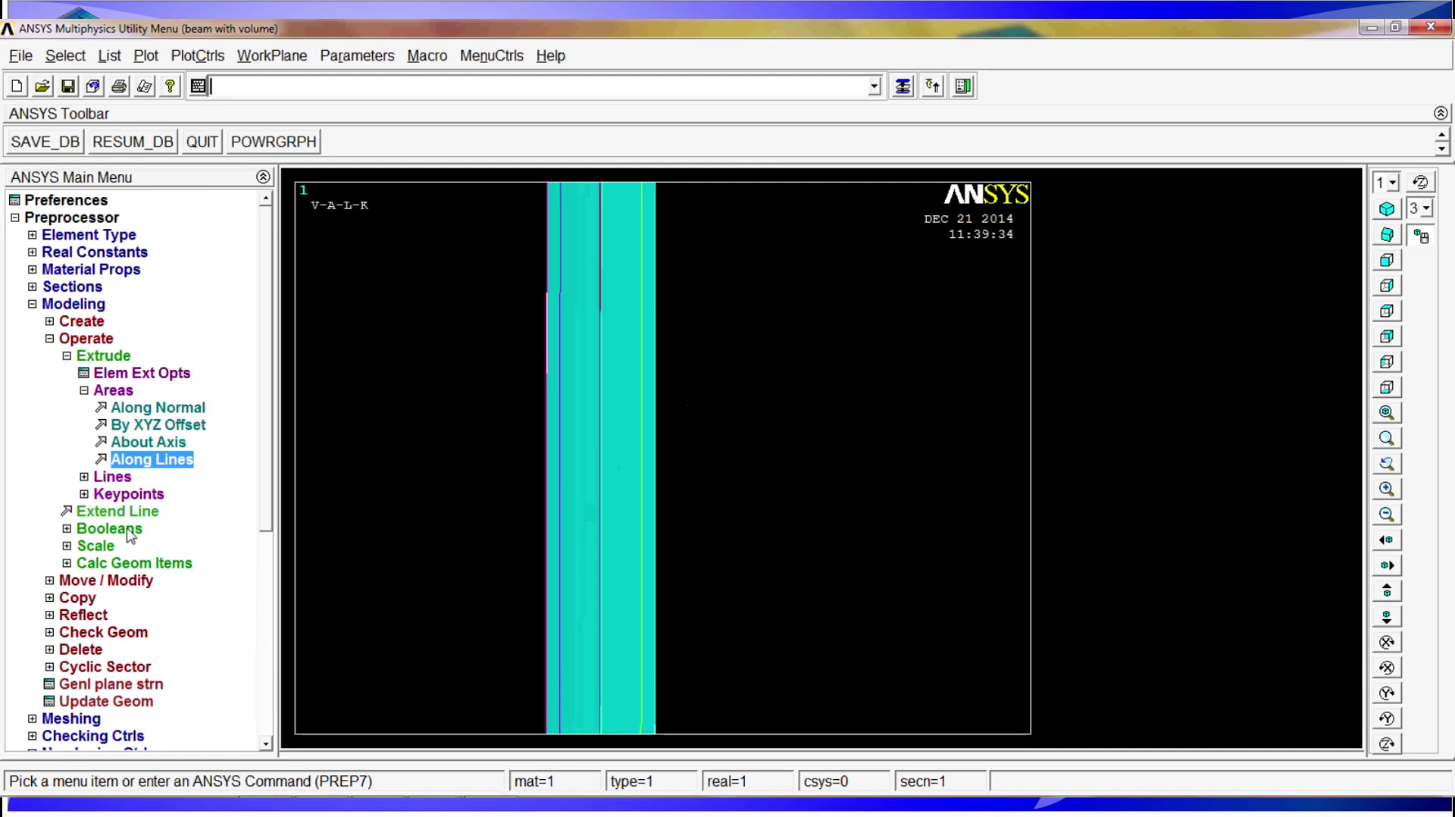
click(86, 338)
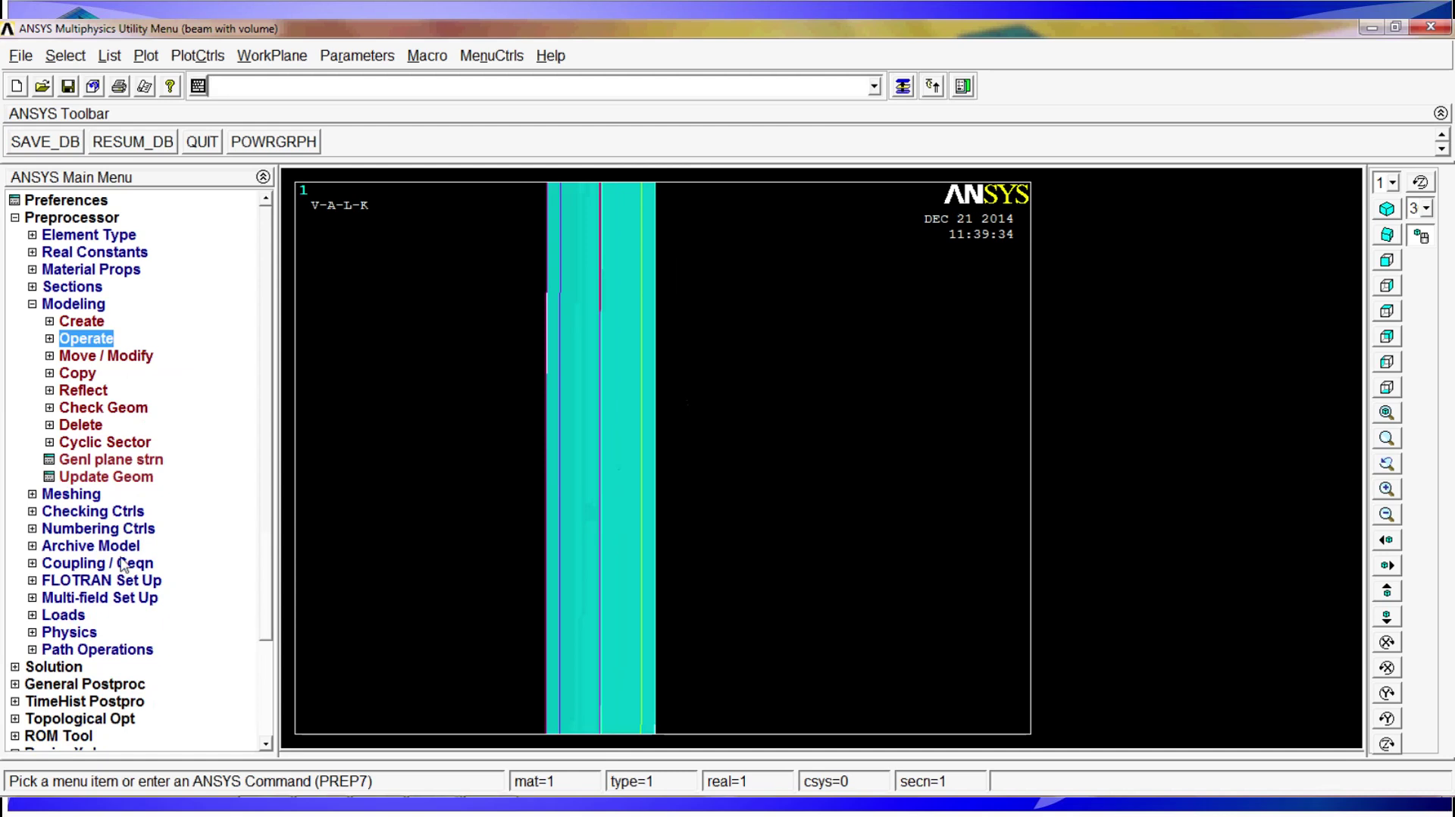
click(113, 529)
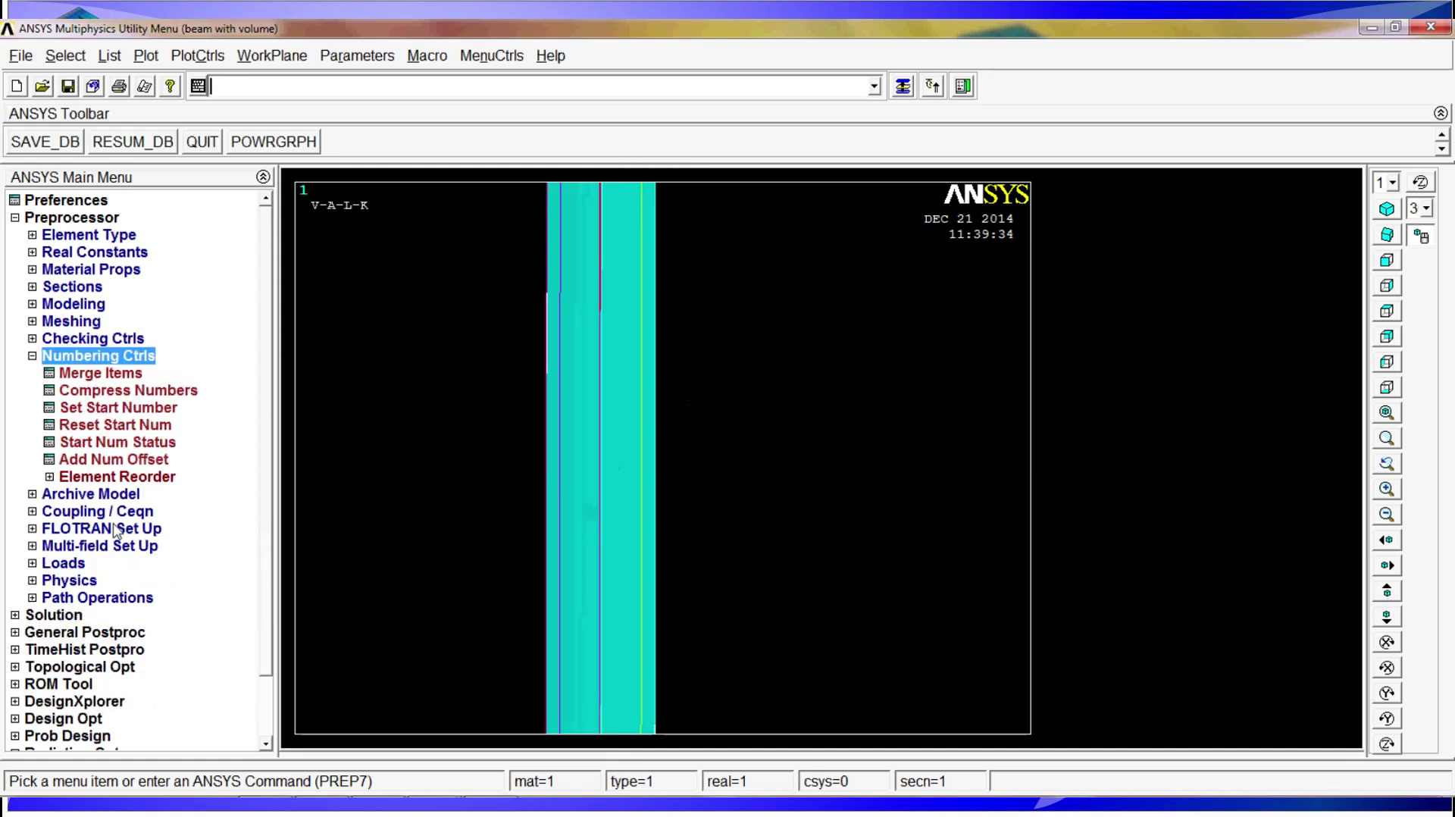
click(133, 377)
click(807, 336)
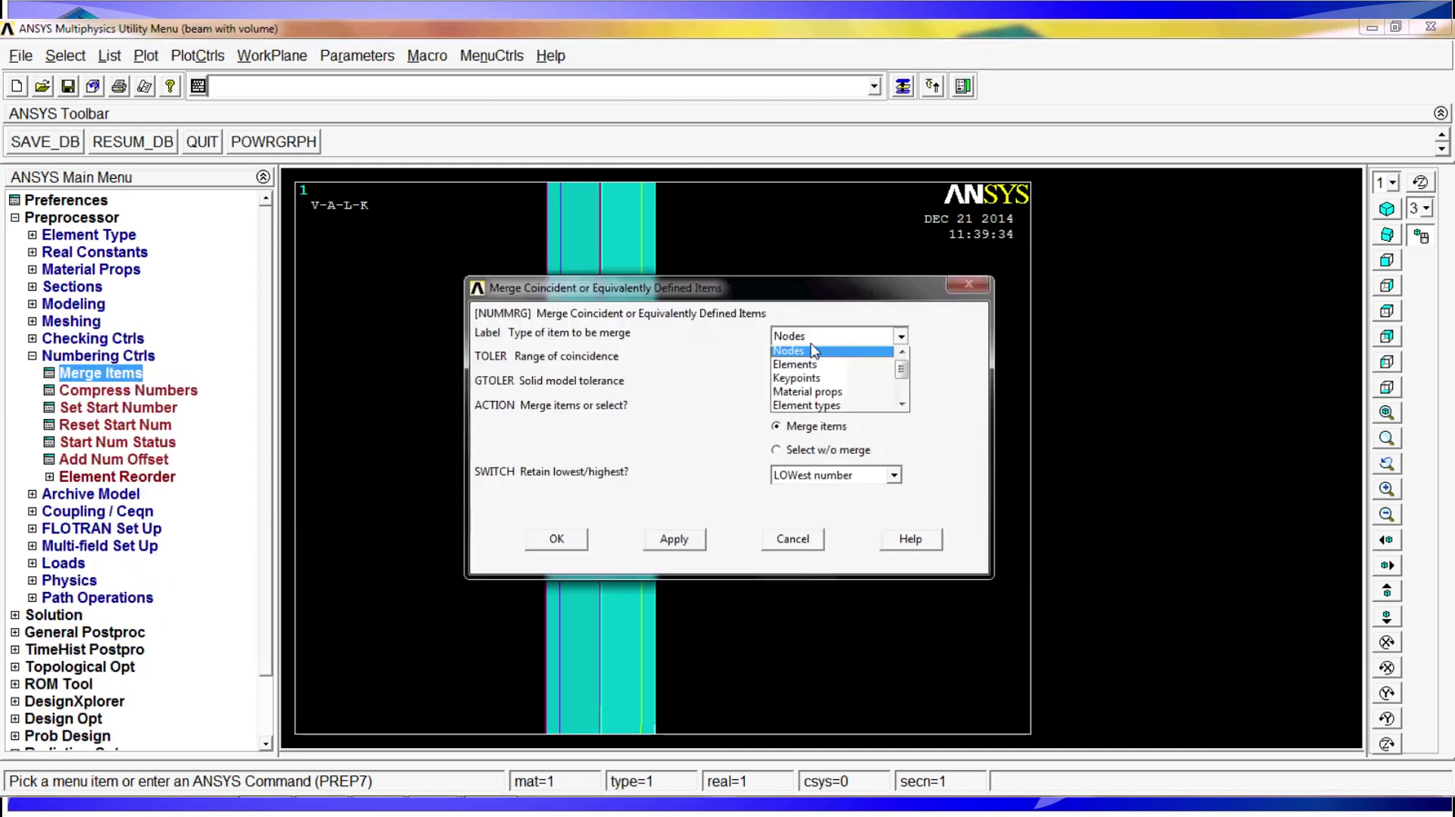
click(804, 381)
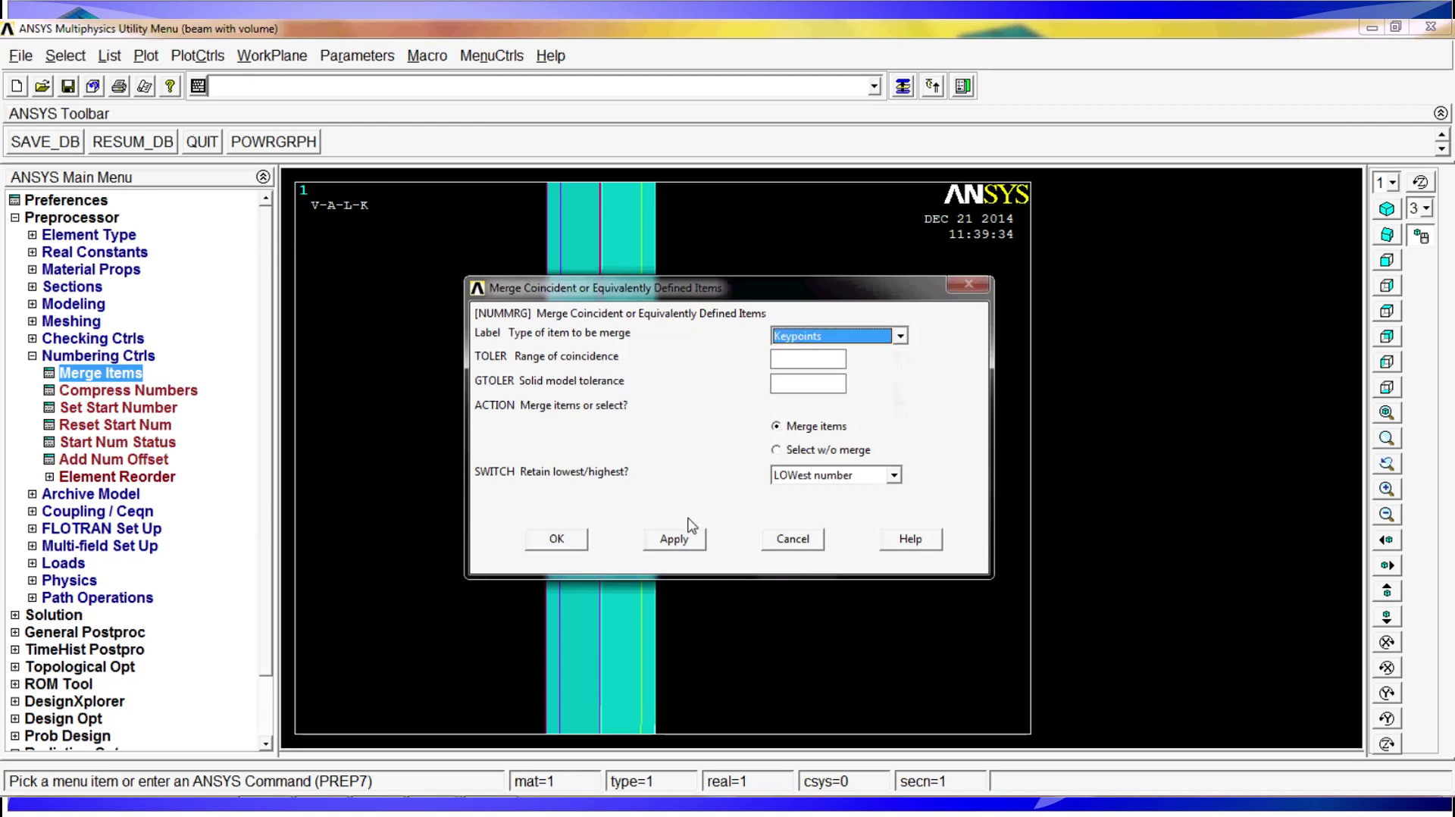
click(556, 538)
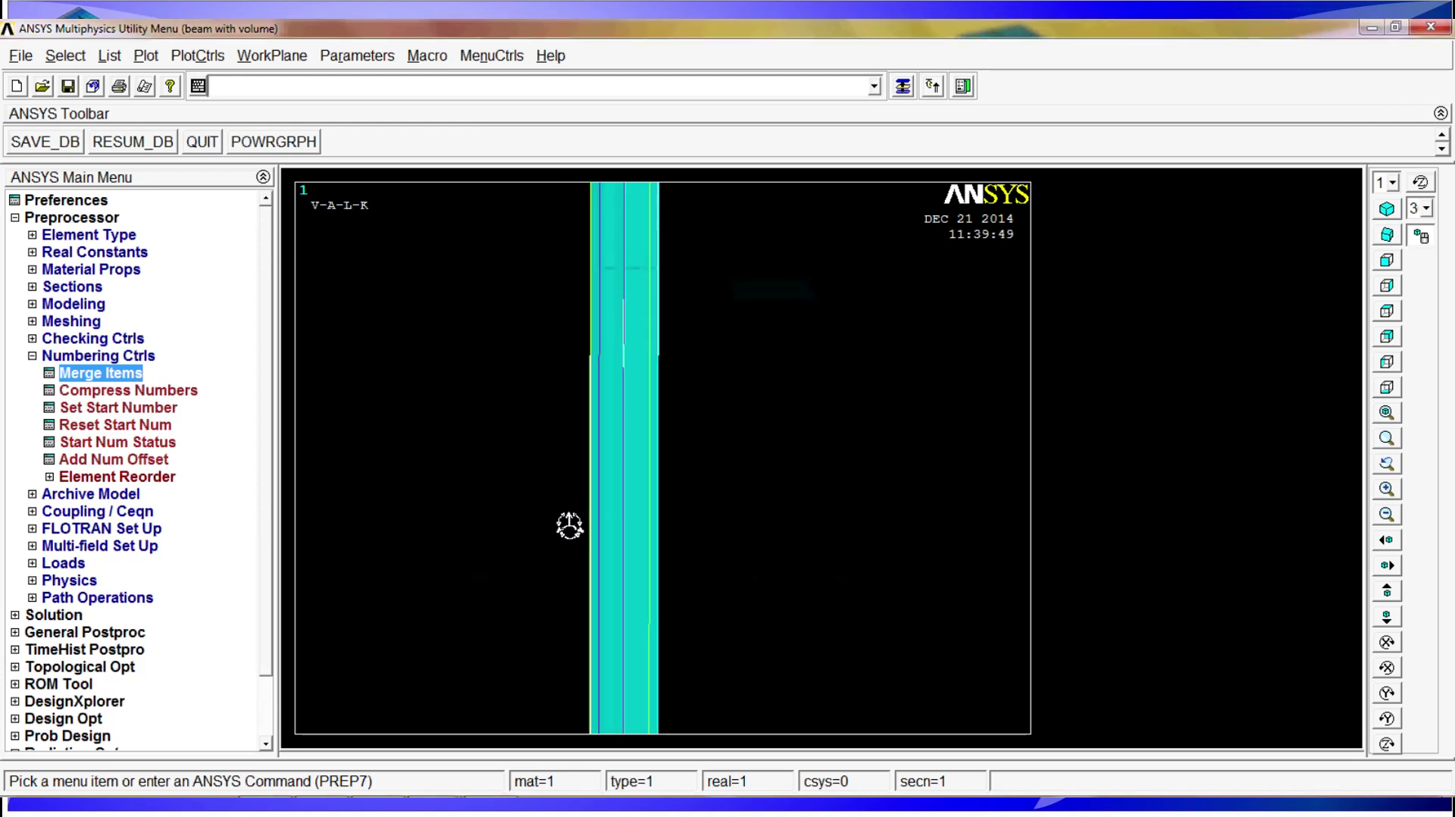
- Recheck the merged beam's long edges for overlapping lines with the command llis,p, without listing any
text(lli)
text(st)
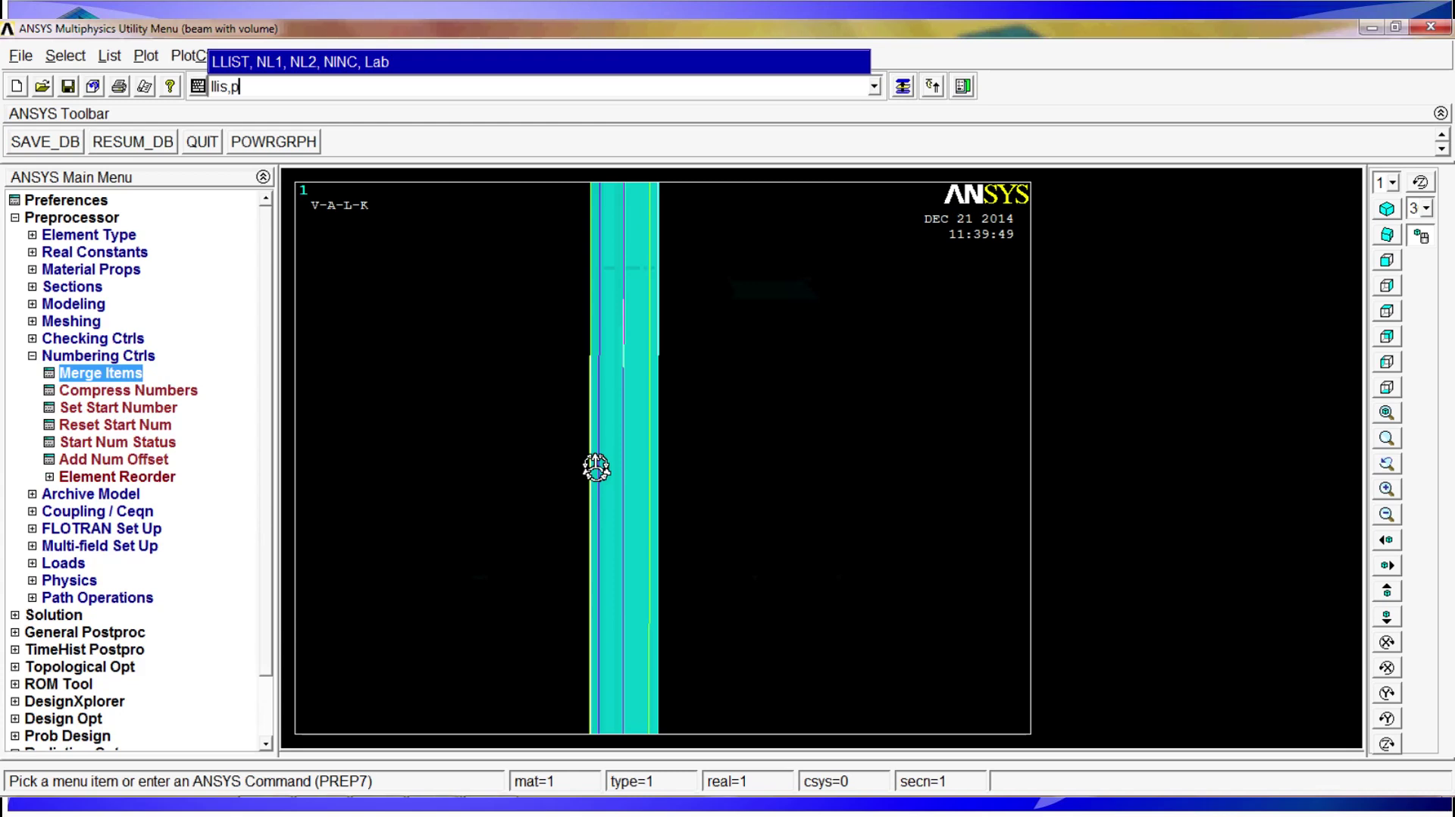
key(Return)
click(598, 455)
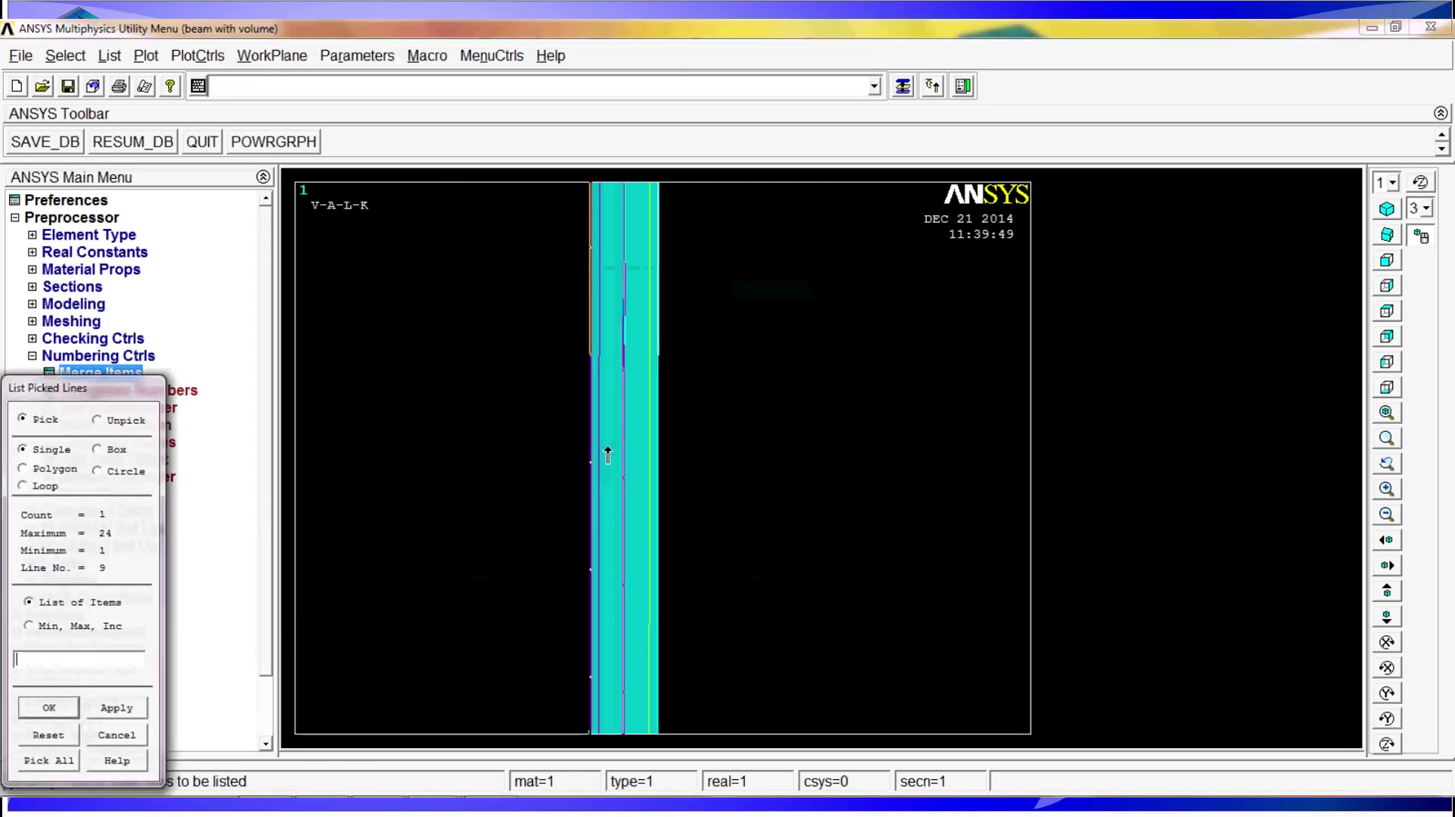
click(651, 451)
click(599, 449)
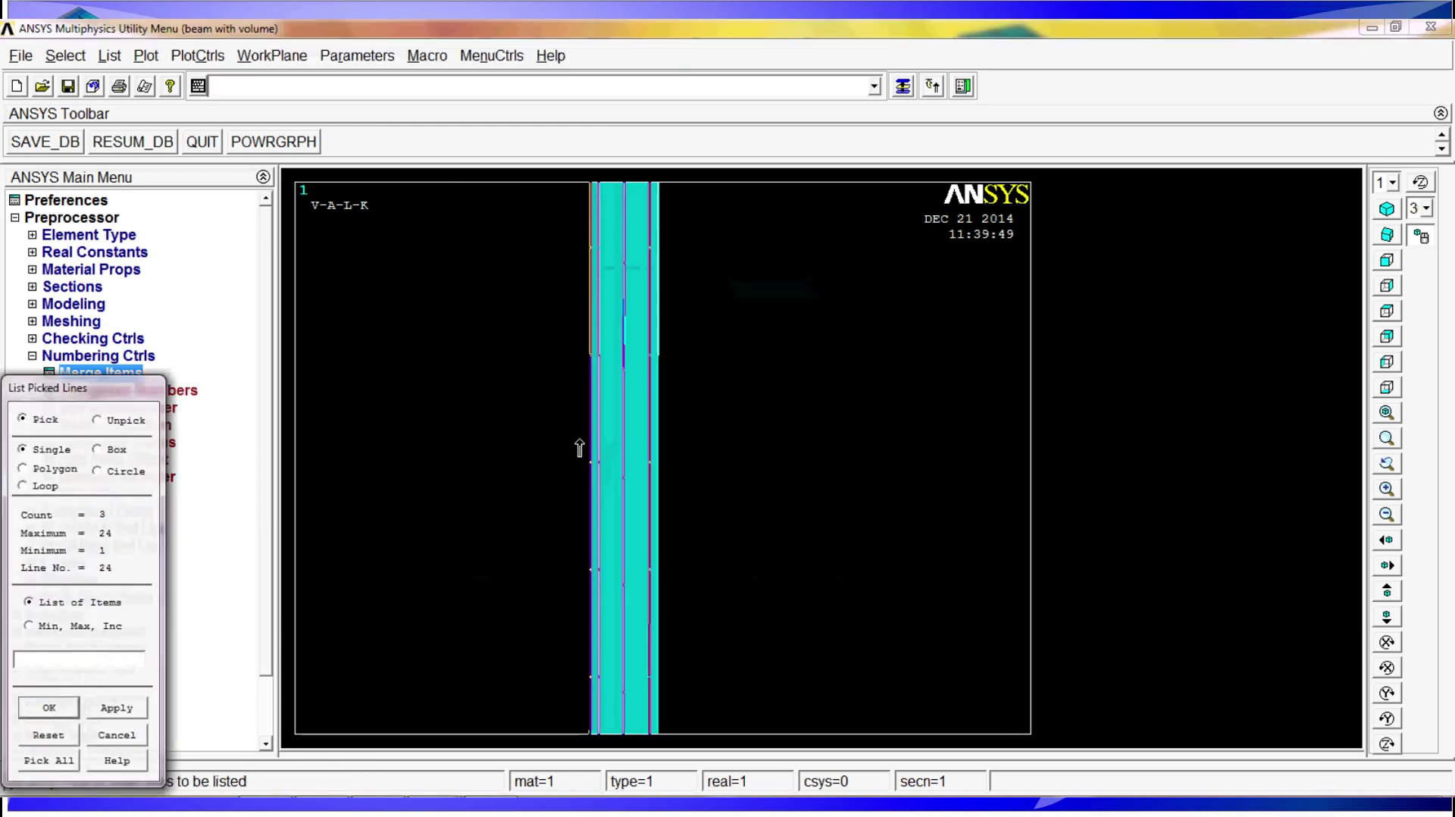
click(580, 447)
click(117, 735)
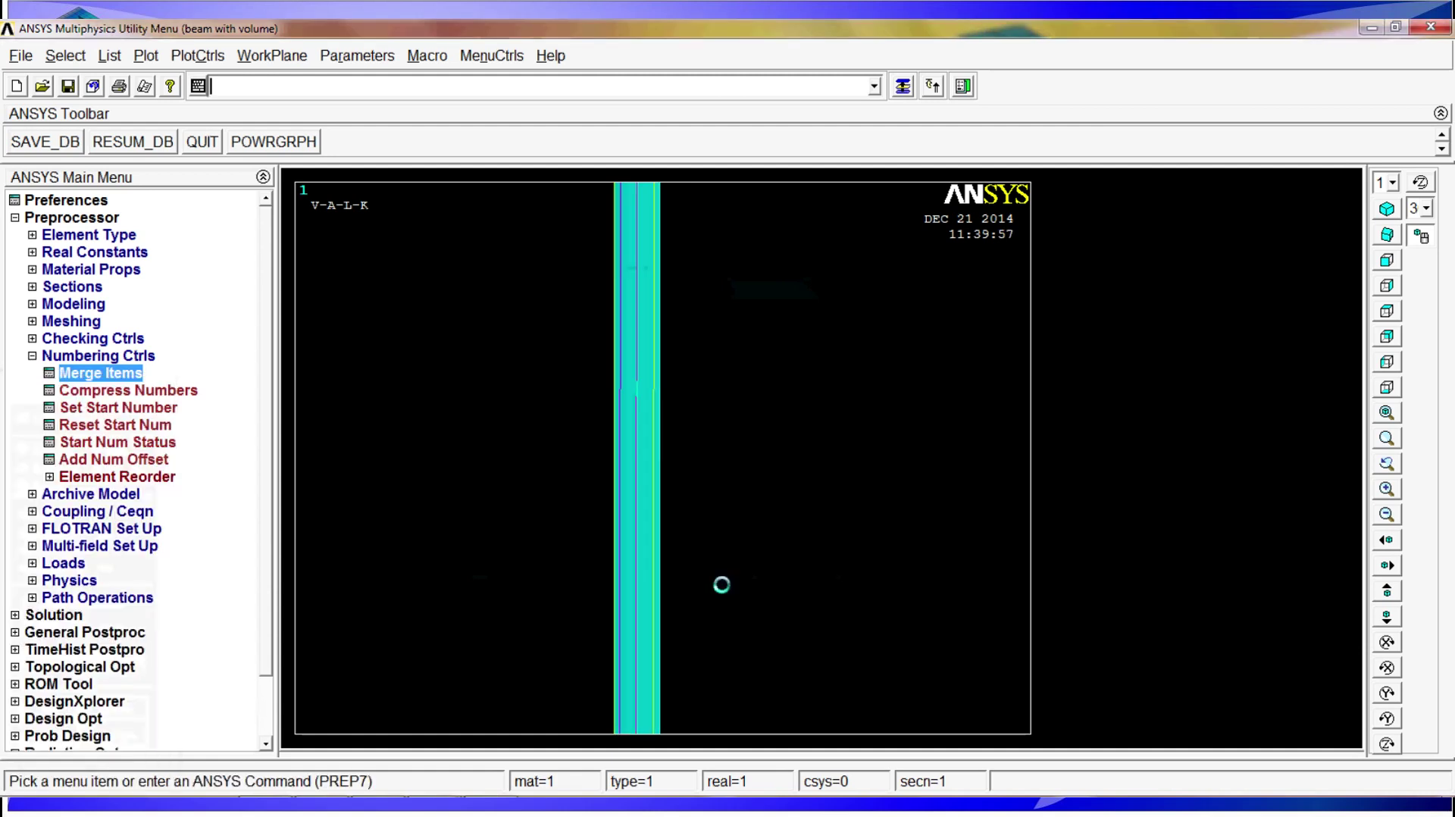
- Add the structural solid element Brick 8 node 185 as element type 1
ctrl+right_drag(723, 470, 983, 360)
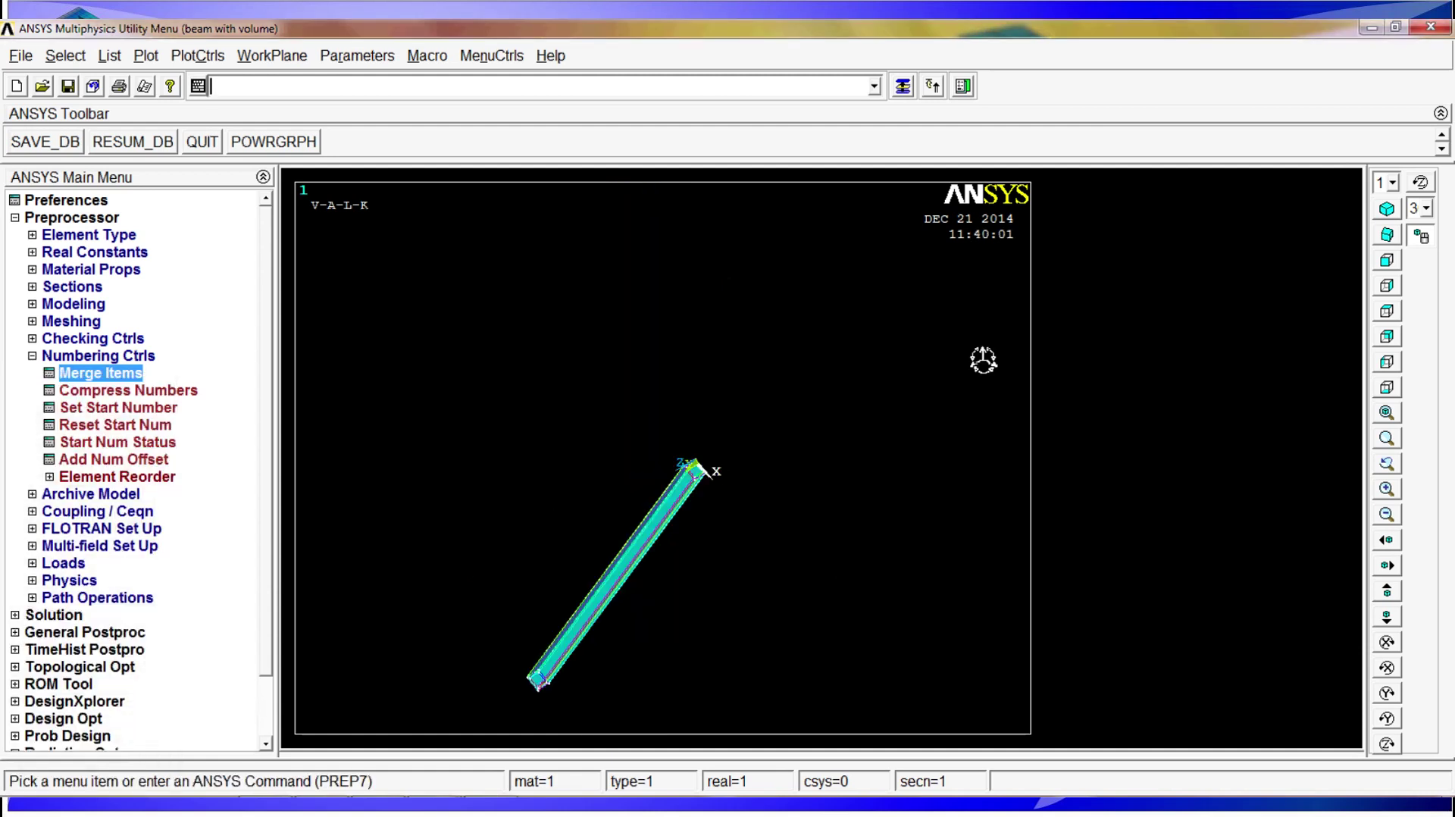
click(1388, 214)
ctrl+right_drag(1163, 351, 783, 503)
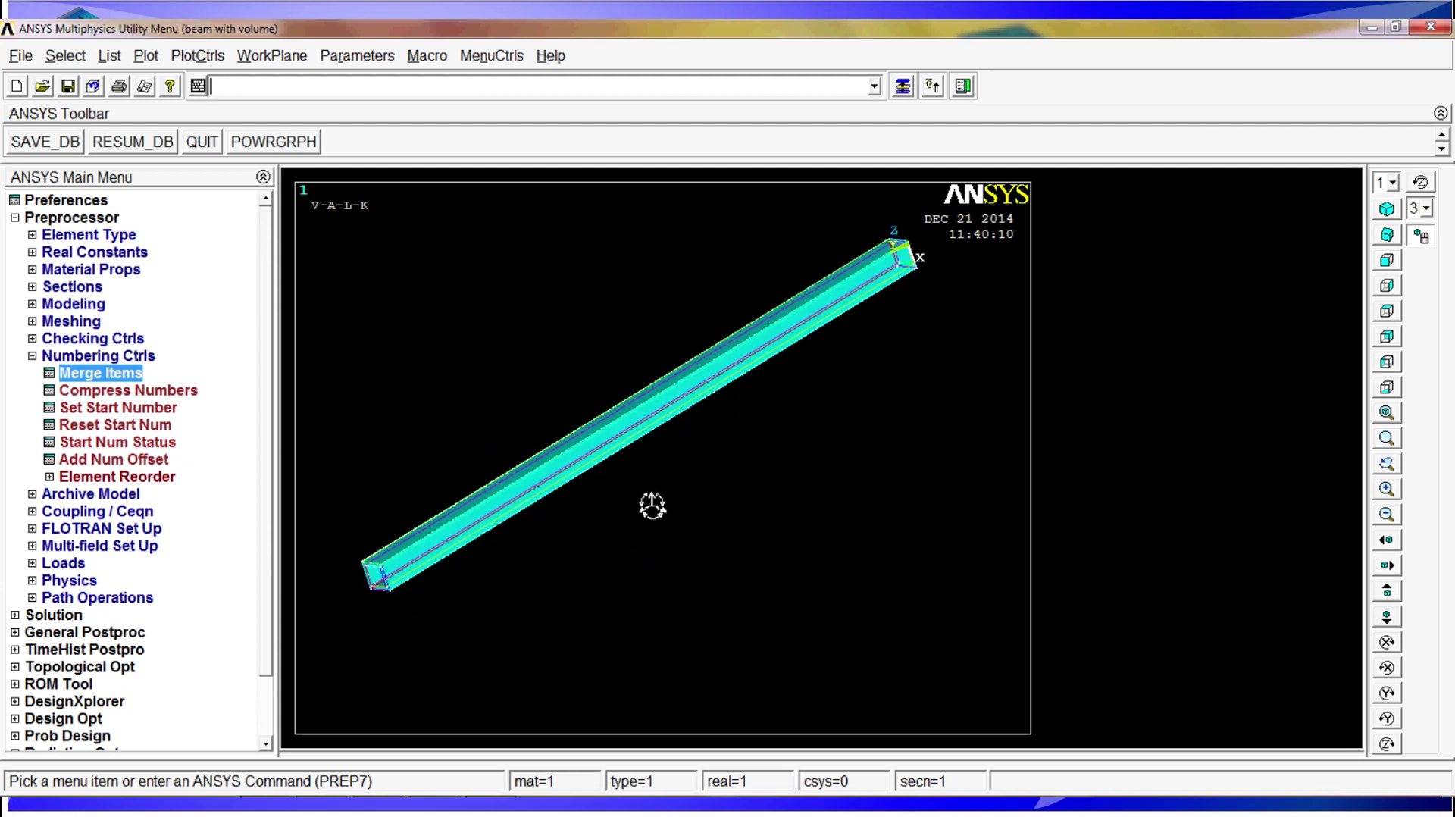
click(107, 238)
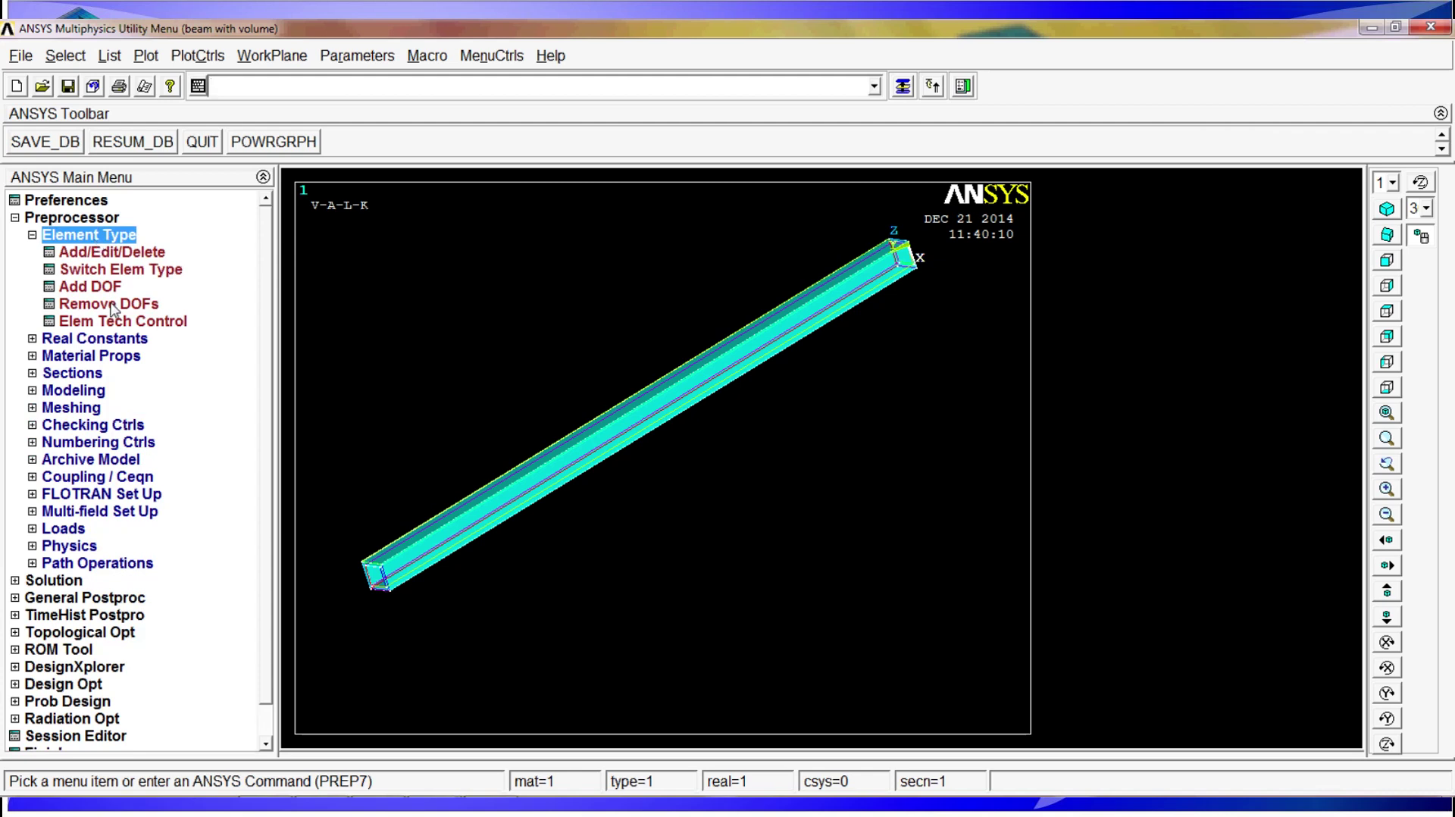
click(103, 254)
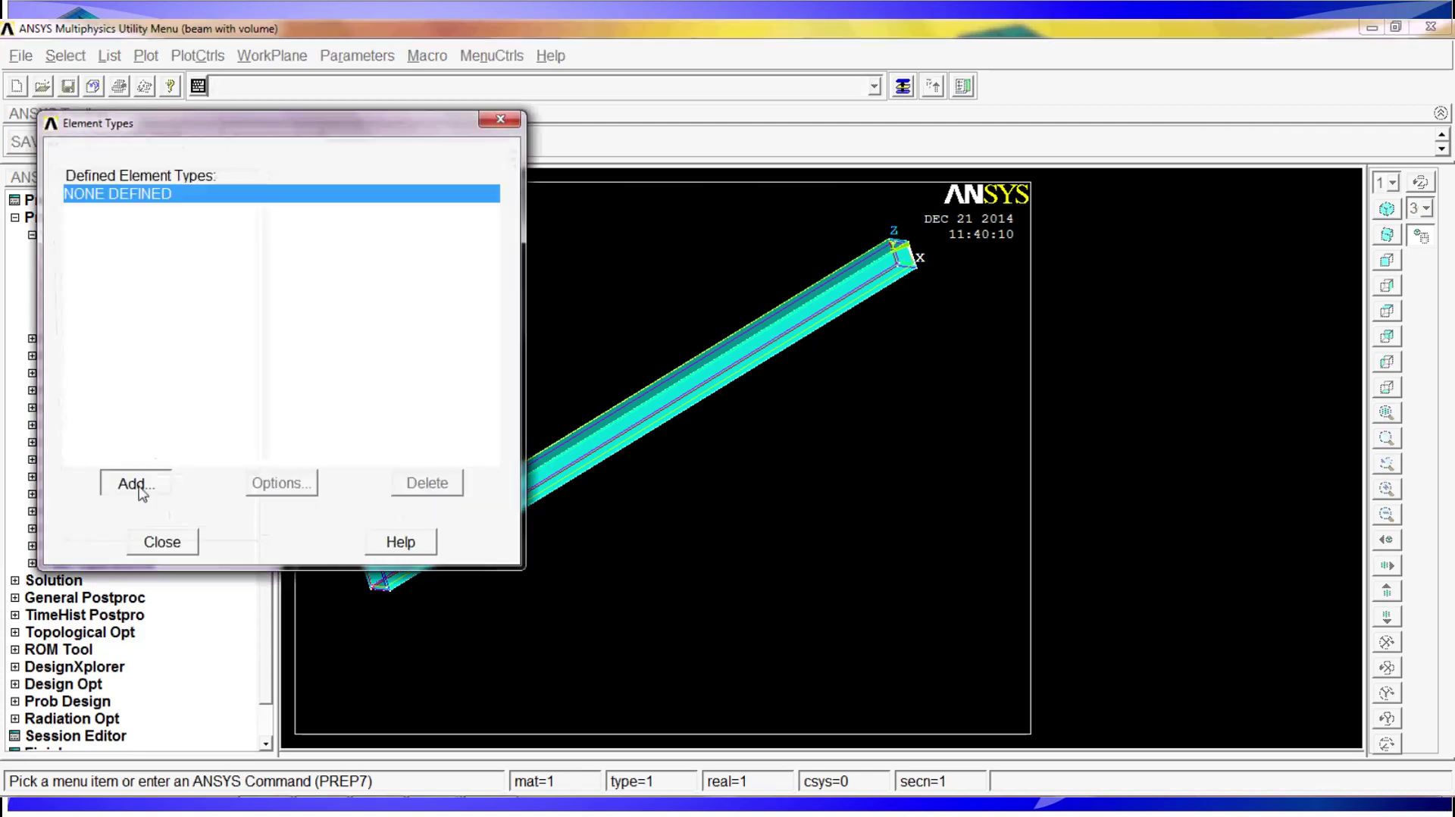
click(141, 491)
click(767, 403)
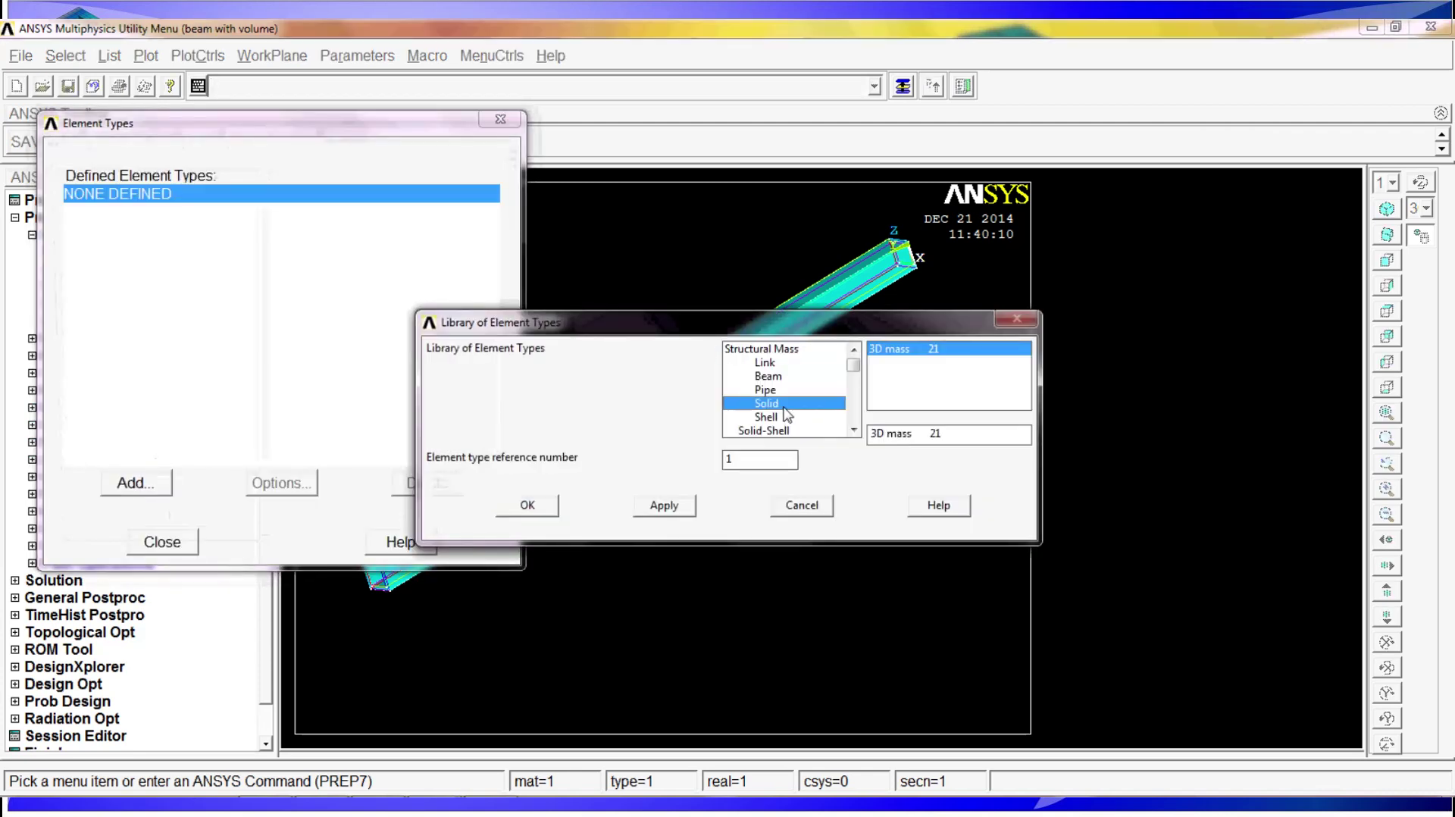
click(943, 375)
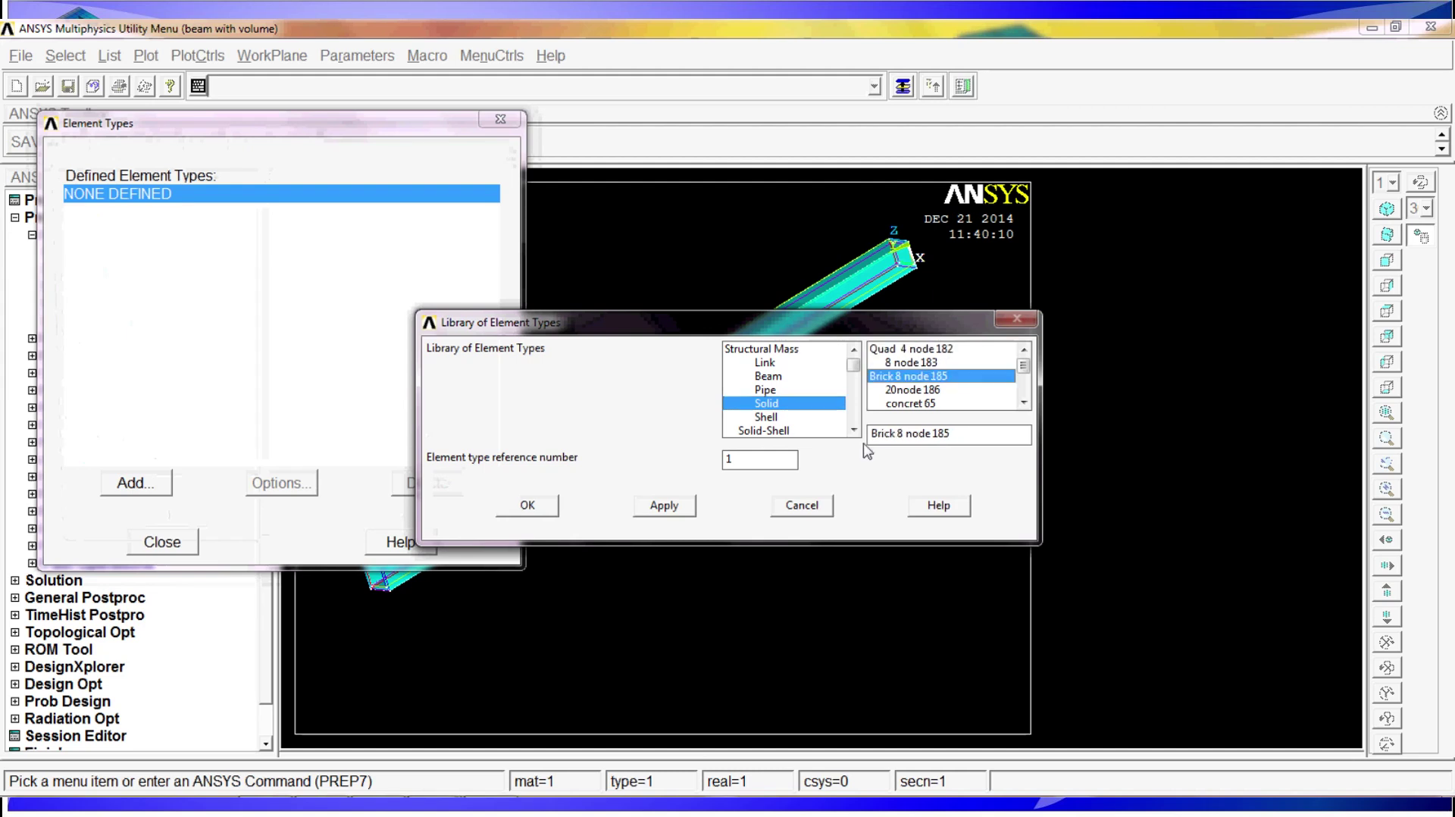
click(527, 503)
click(163, 541)
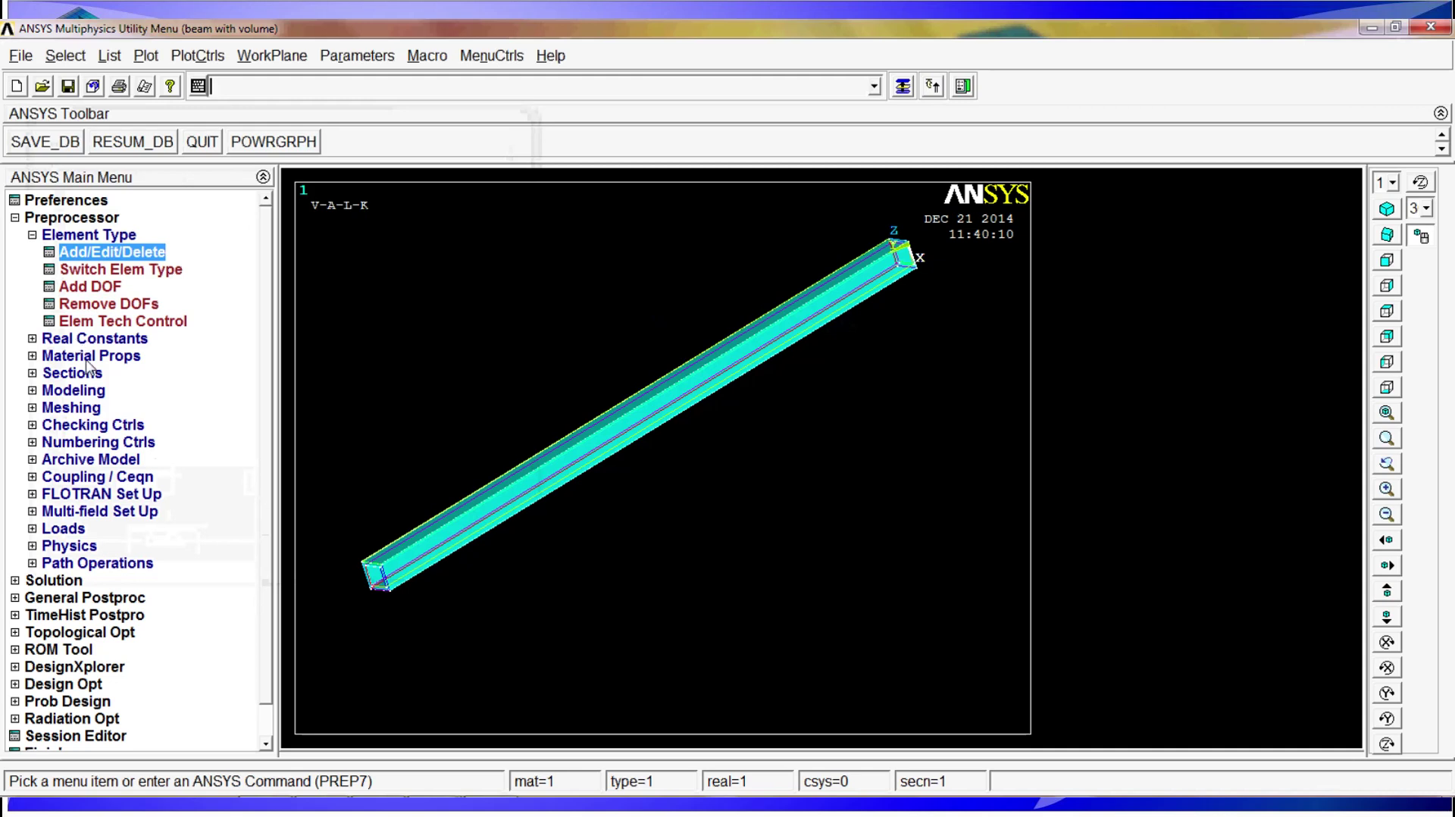
- Define a linear isotropic elastic model for material 1 with EX 2.1e11 and PRXY 0.3
click(88, 356)
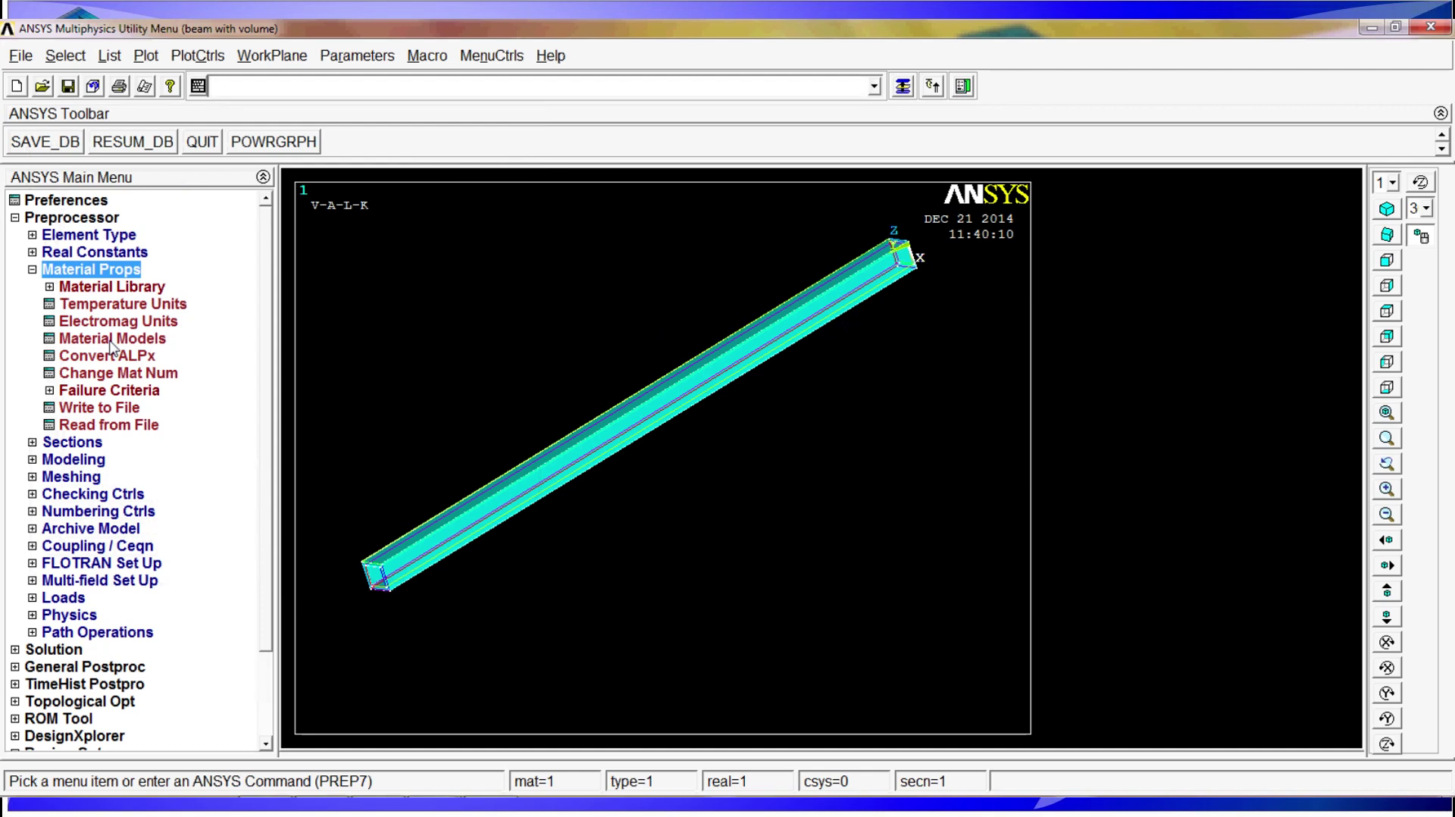
click(112, 338)
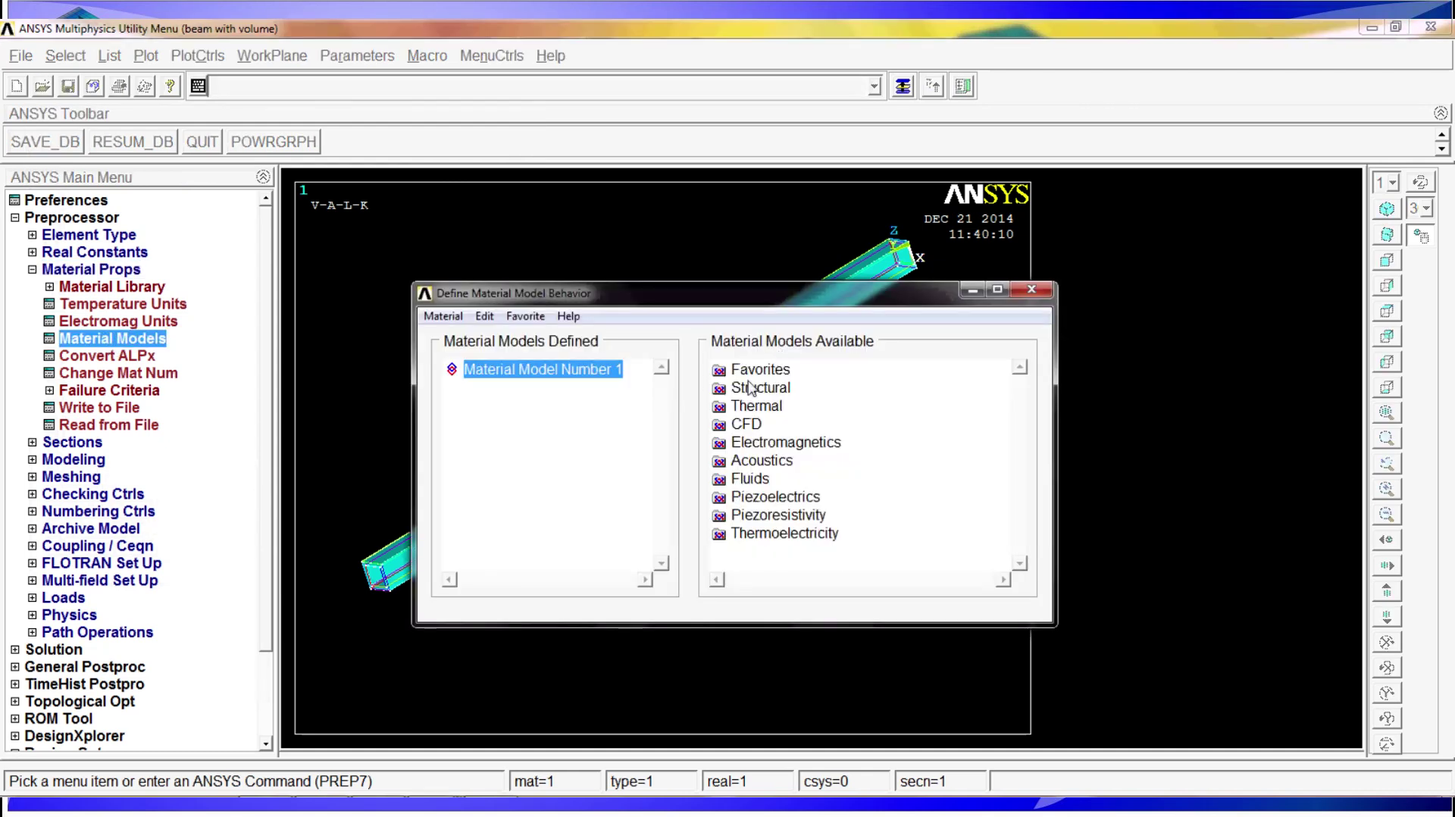
double_click(767, 389)
double_click(780, 407)
double_click(799, 424)
double_click(837, 443)
text(2.1e11)
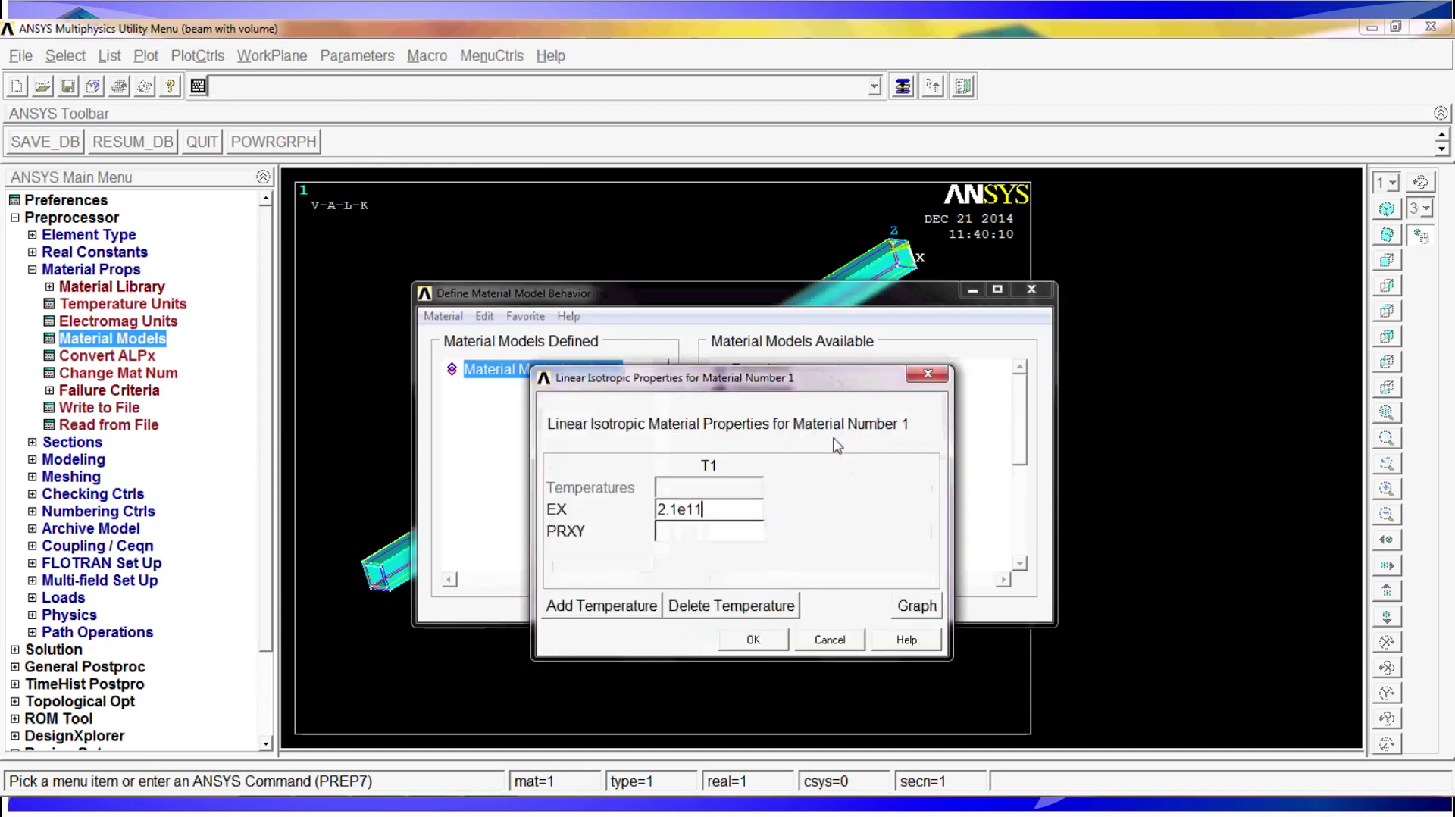
click(672, 534)
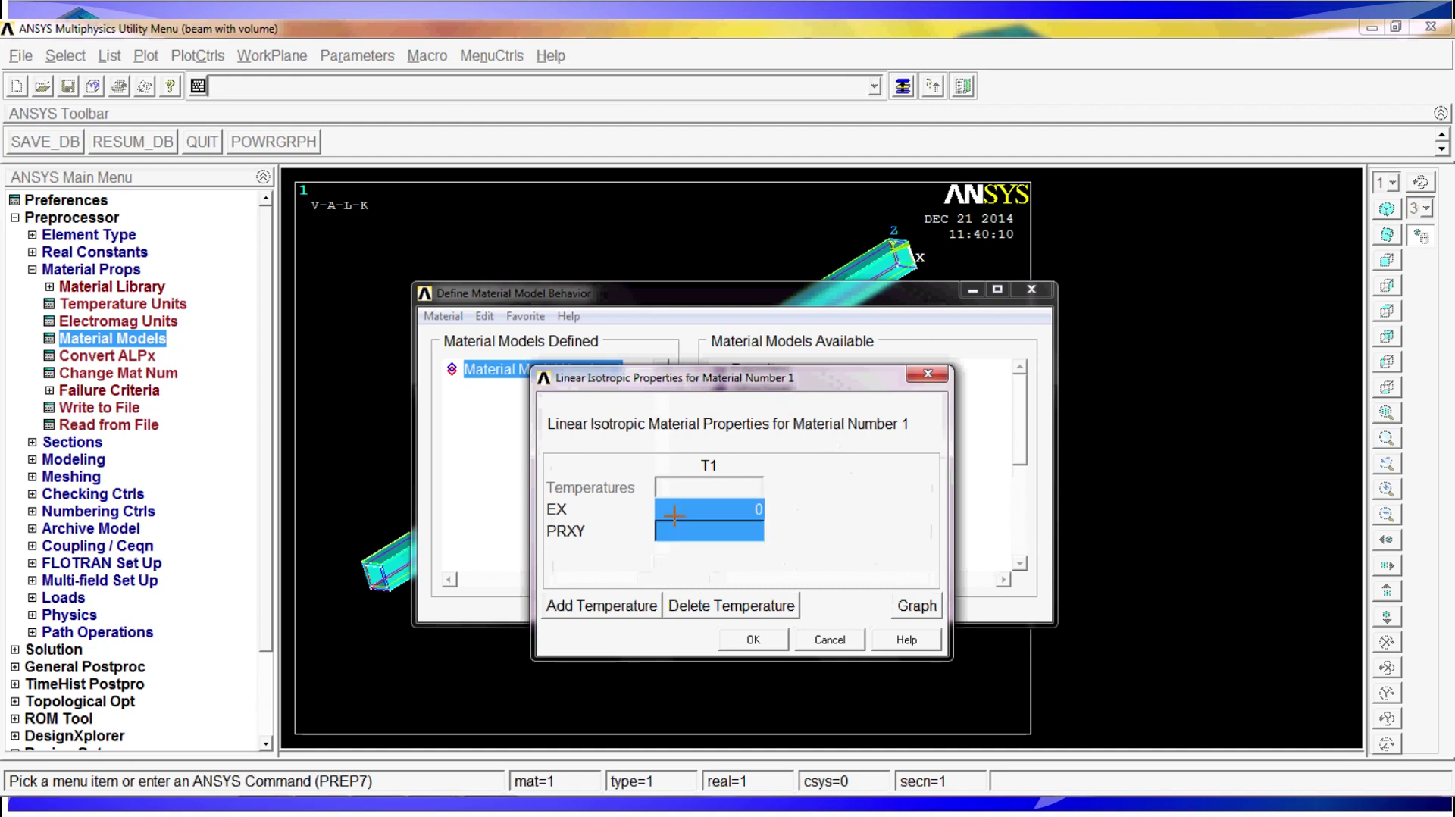
click(672, 512)
text(2.1)
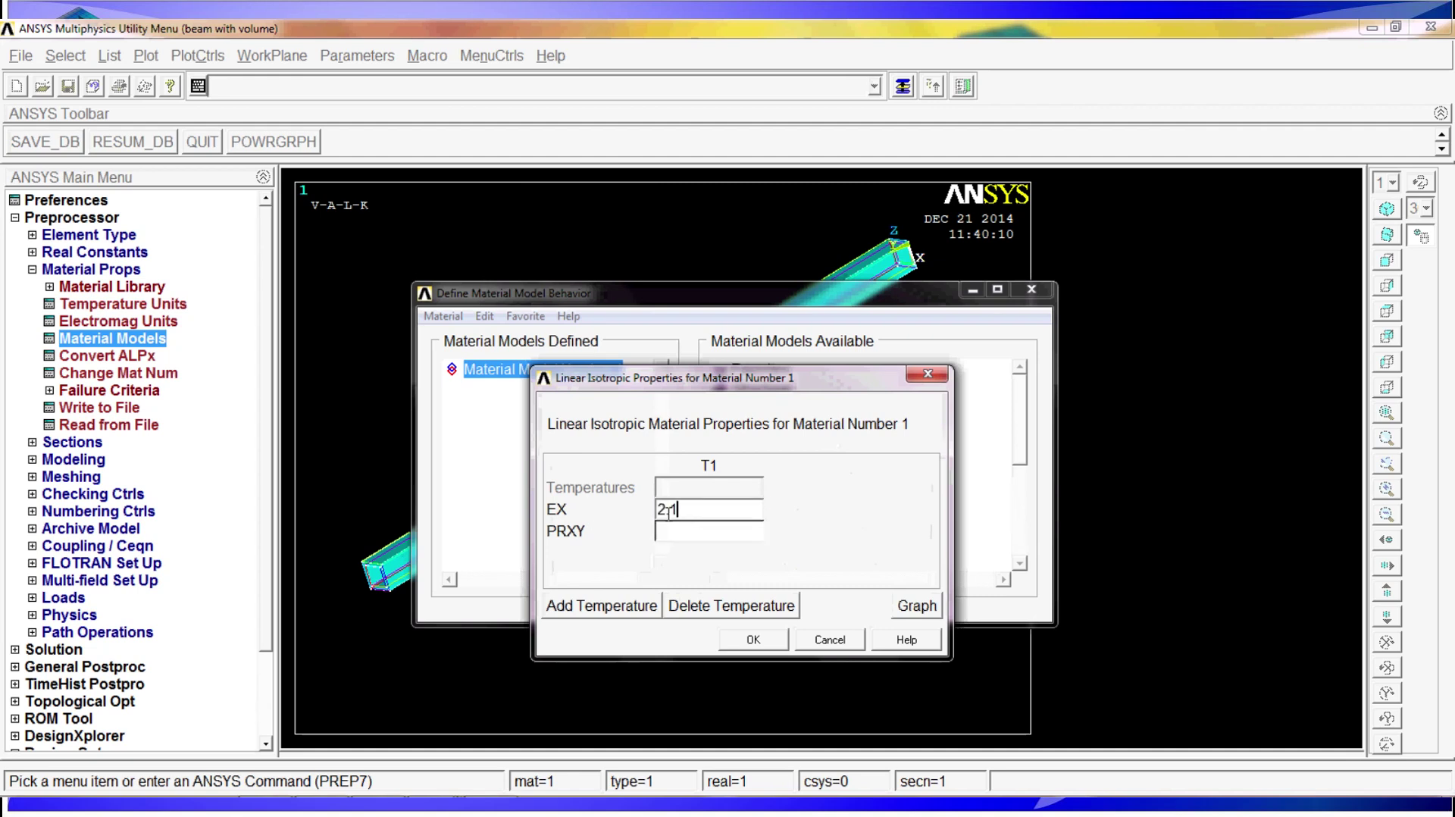
text(e11)
click(674, 532)
text(0.3)
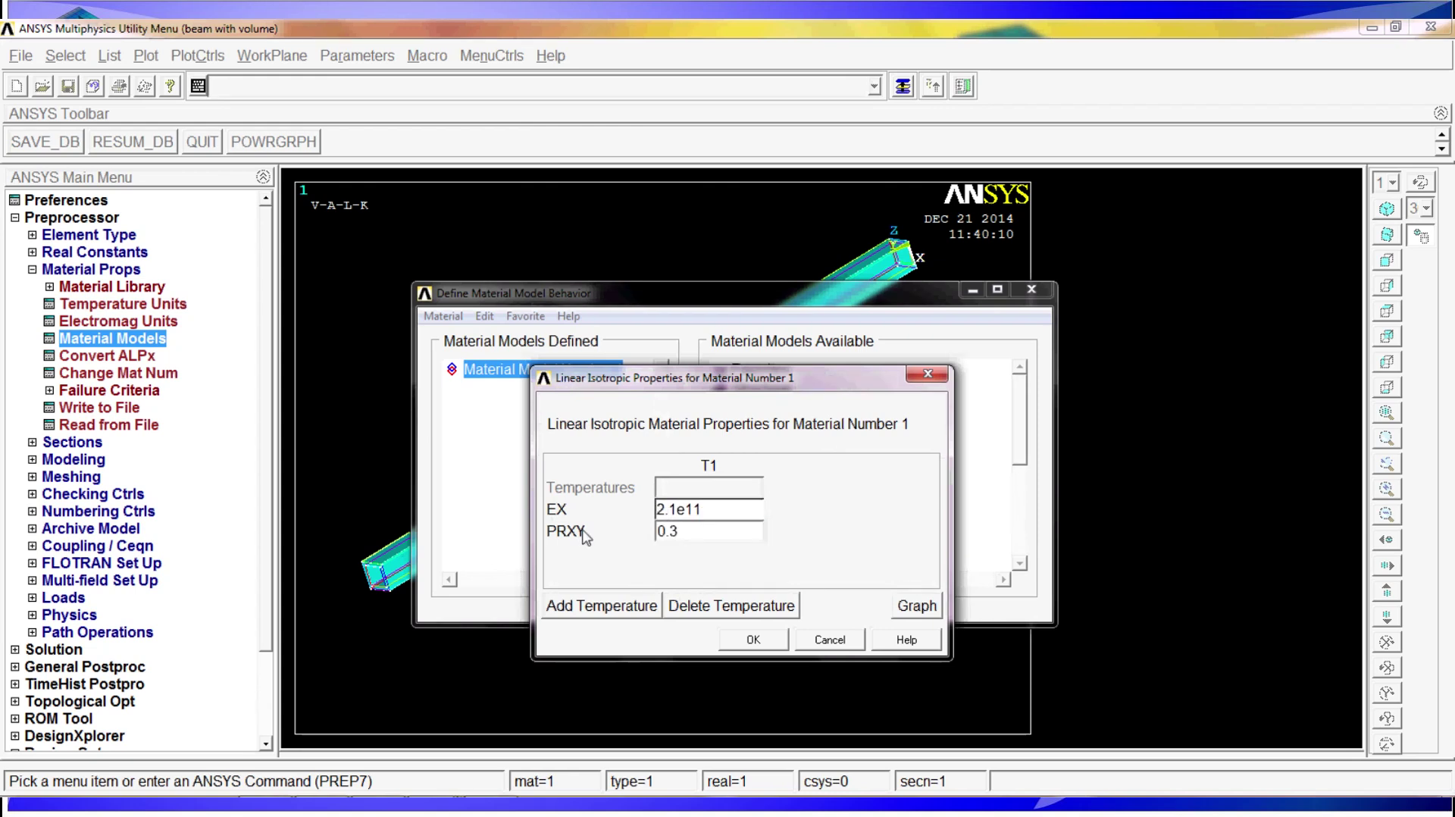
click(753, 637)
- Add a density of 7800 to material 1 and finish defining the material
double_click(781, 514)
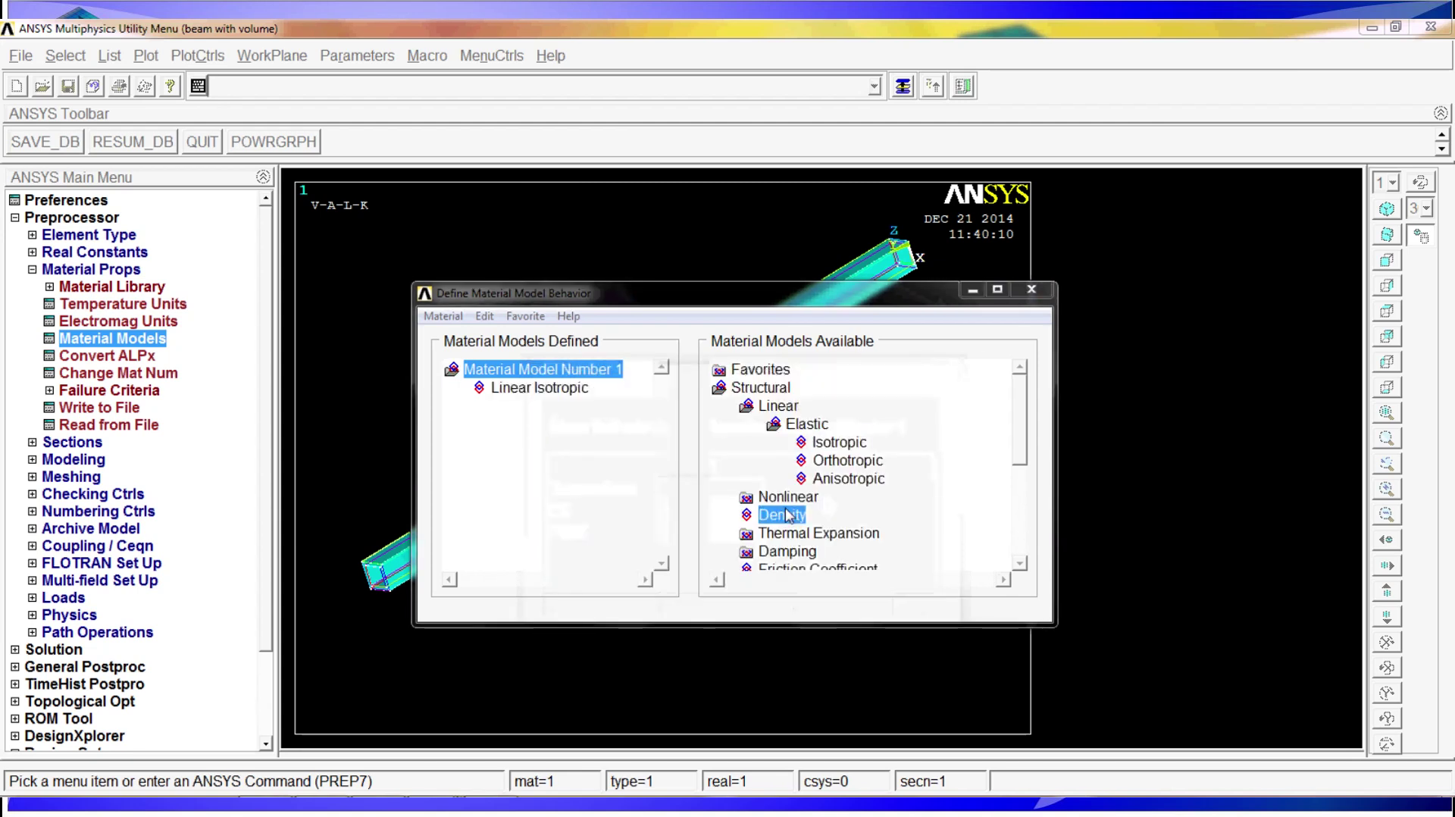
text(7800)
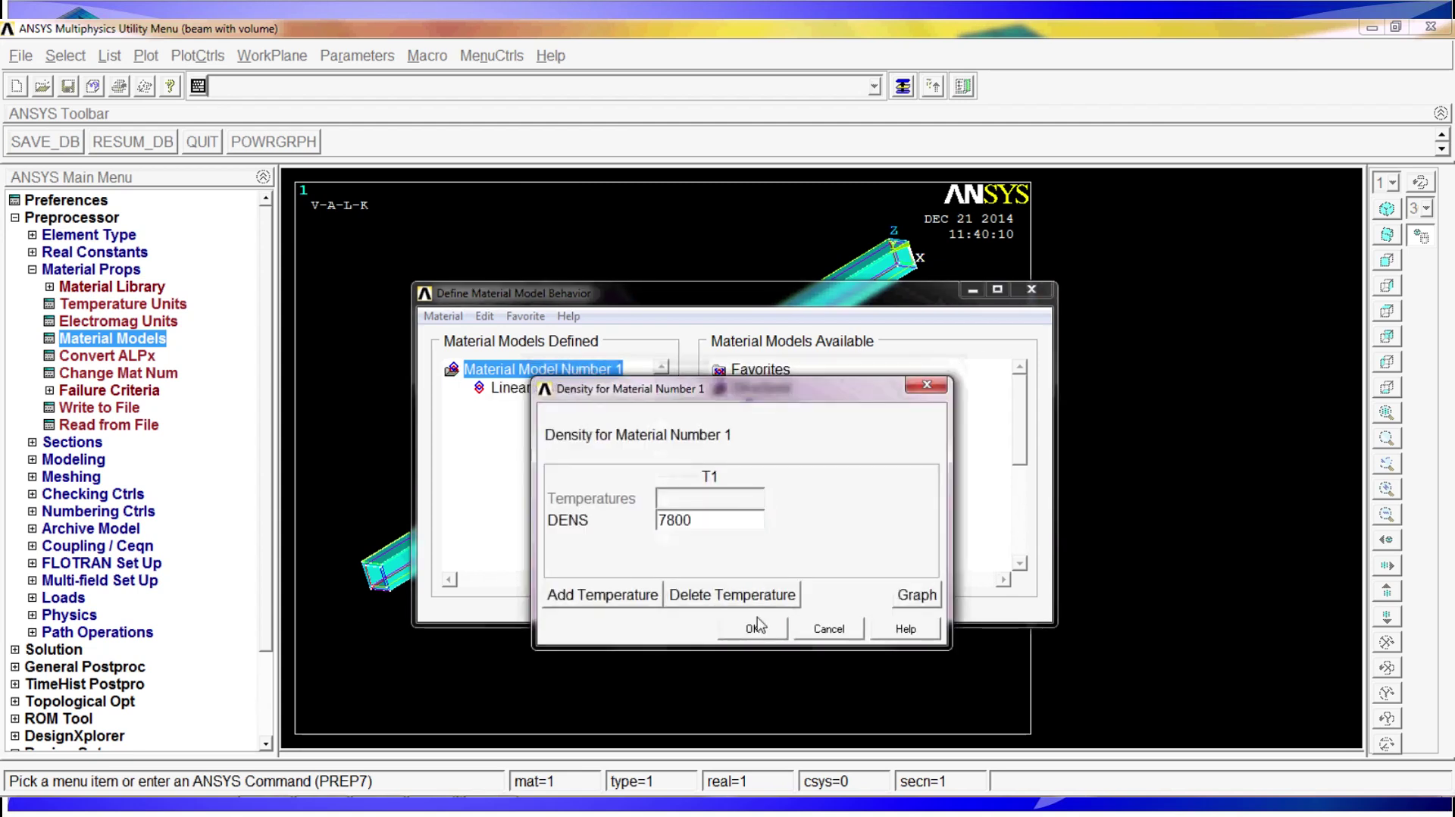
click(755, 633)
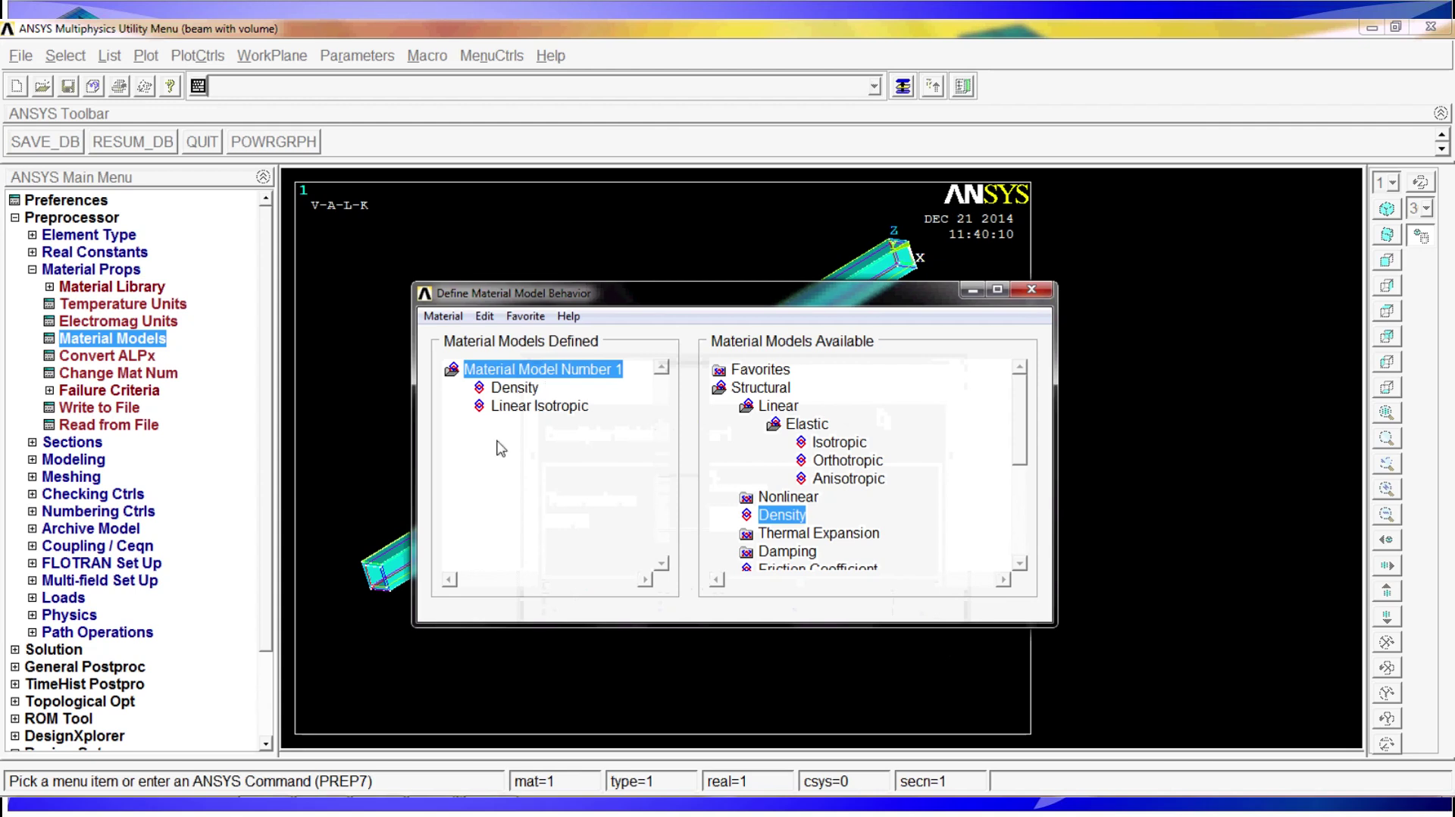
click(1032, 290)
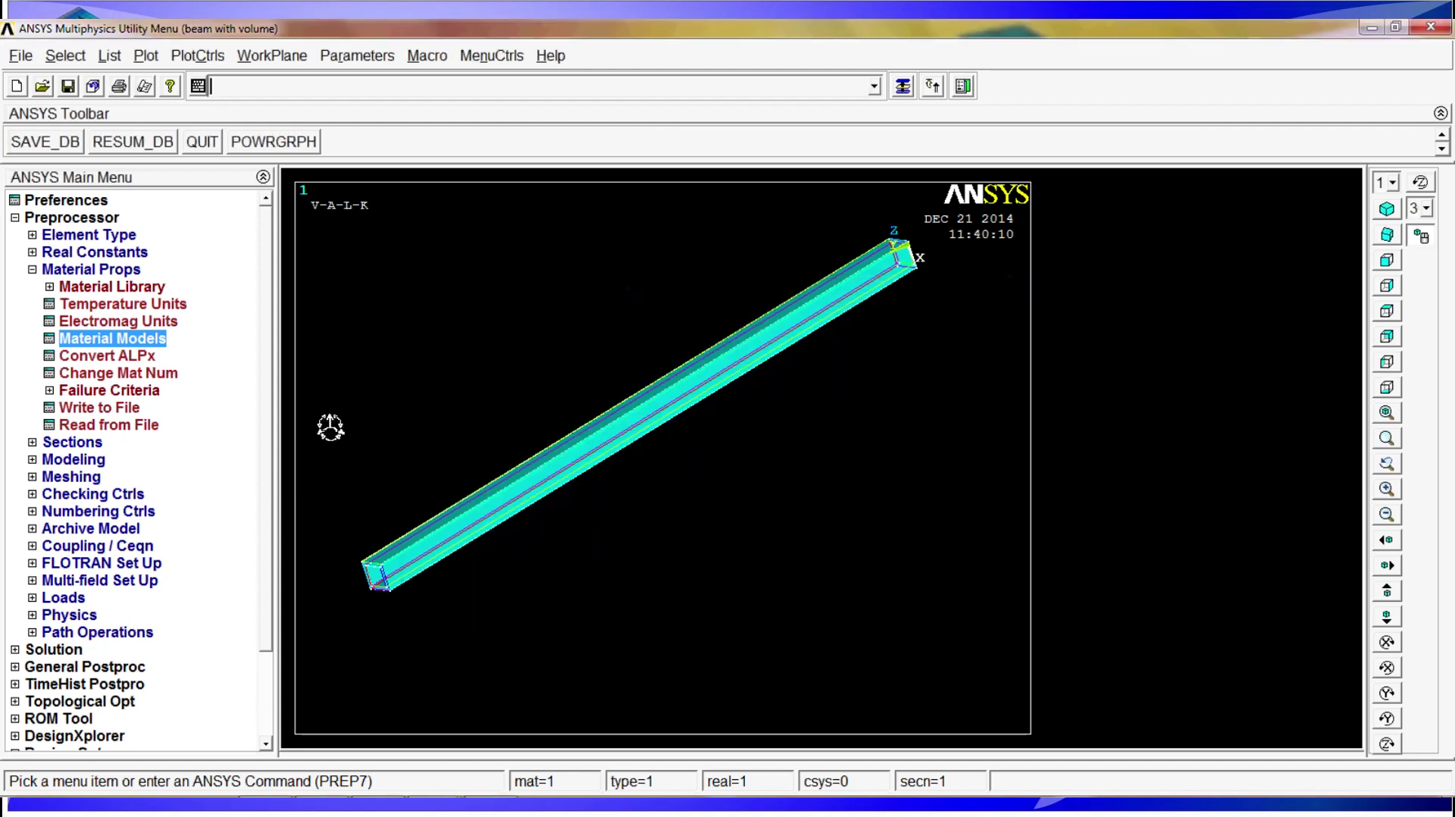
- Assign material 1 and element type 1 SOLID185 to the beam volume as its mesh attributes
ctrl+right_drag(474, 535, 543, 578)
ctrl+middle_drag(542, 579, 606, 532)
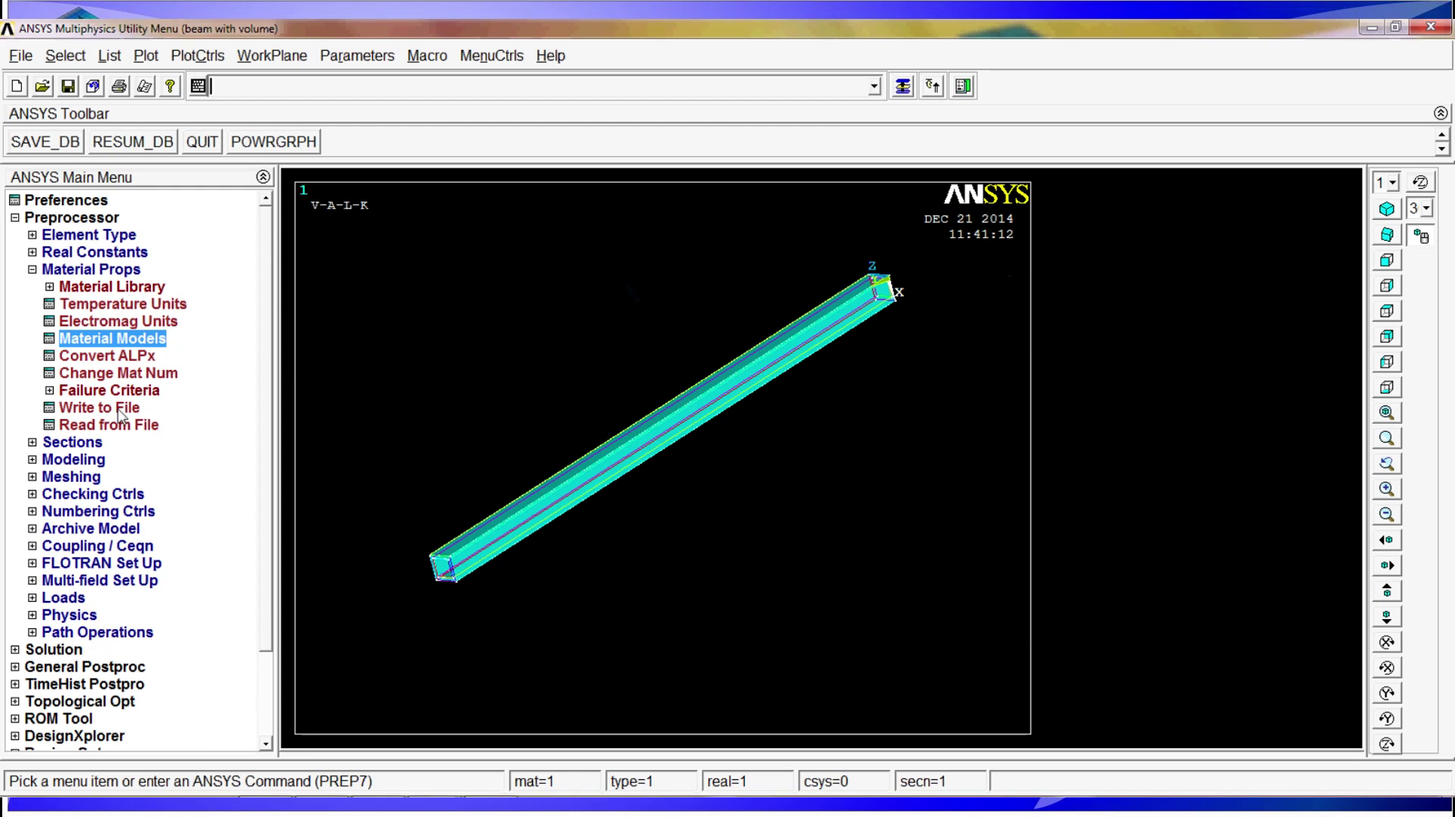
click(84, 477)
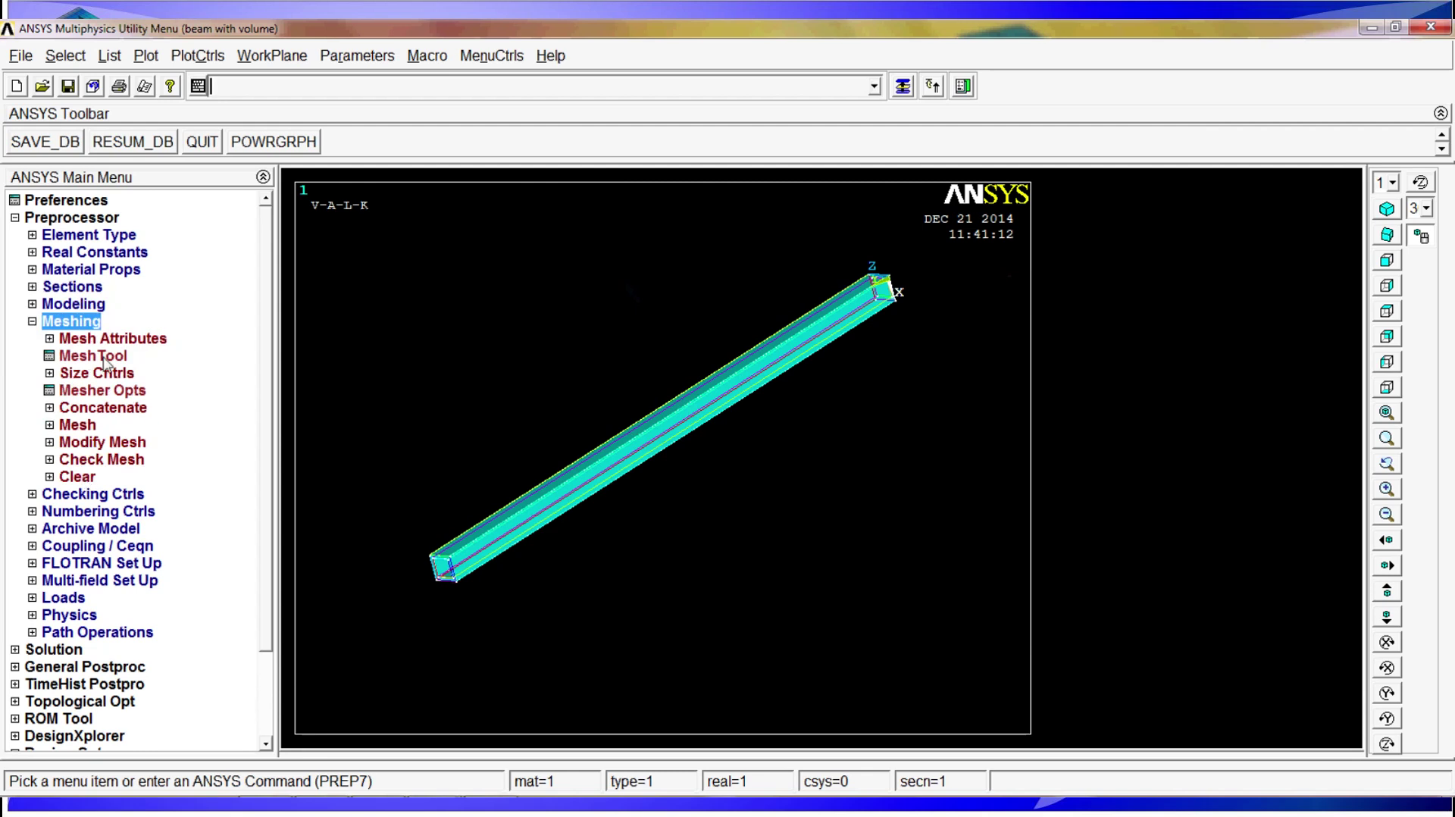
click(123, 340)
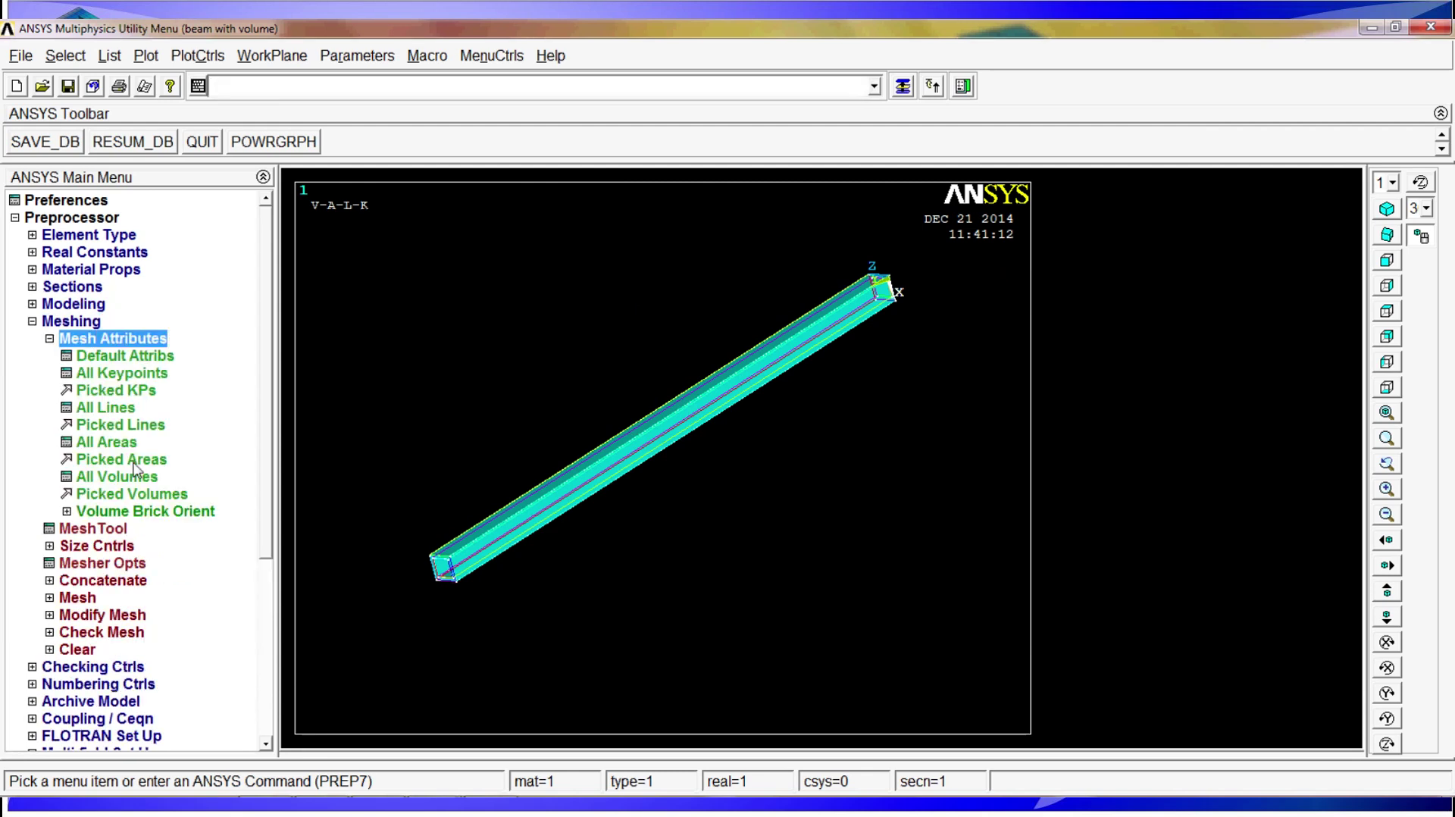
click(129, 494)
click(460, 620)
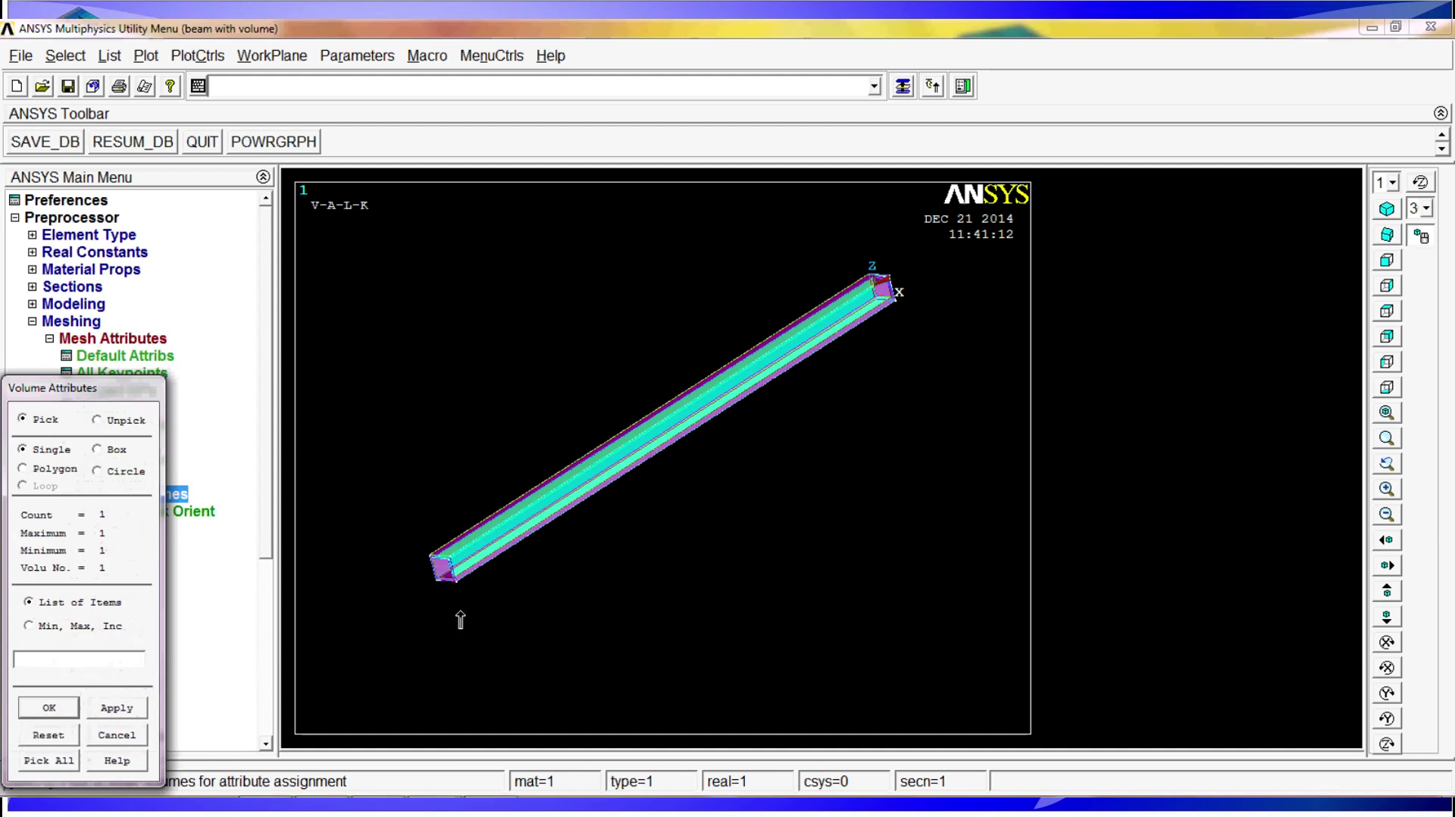
click(49, 707)
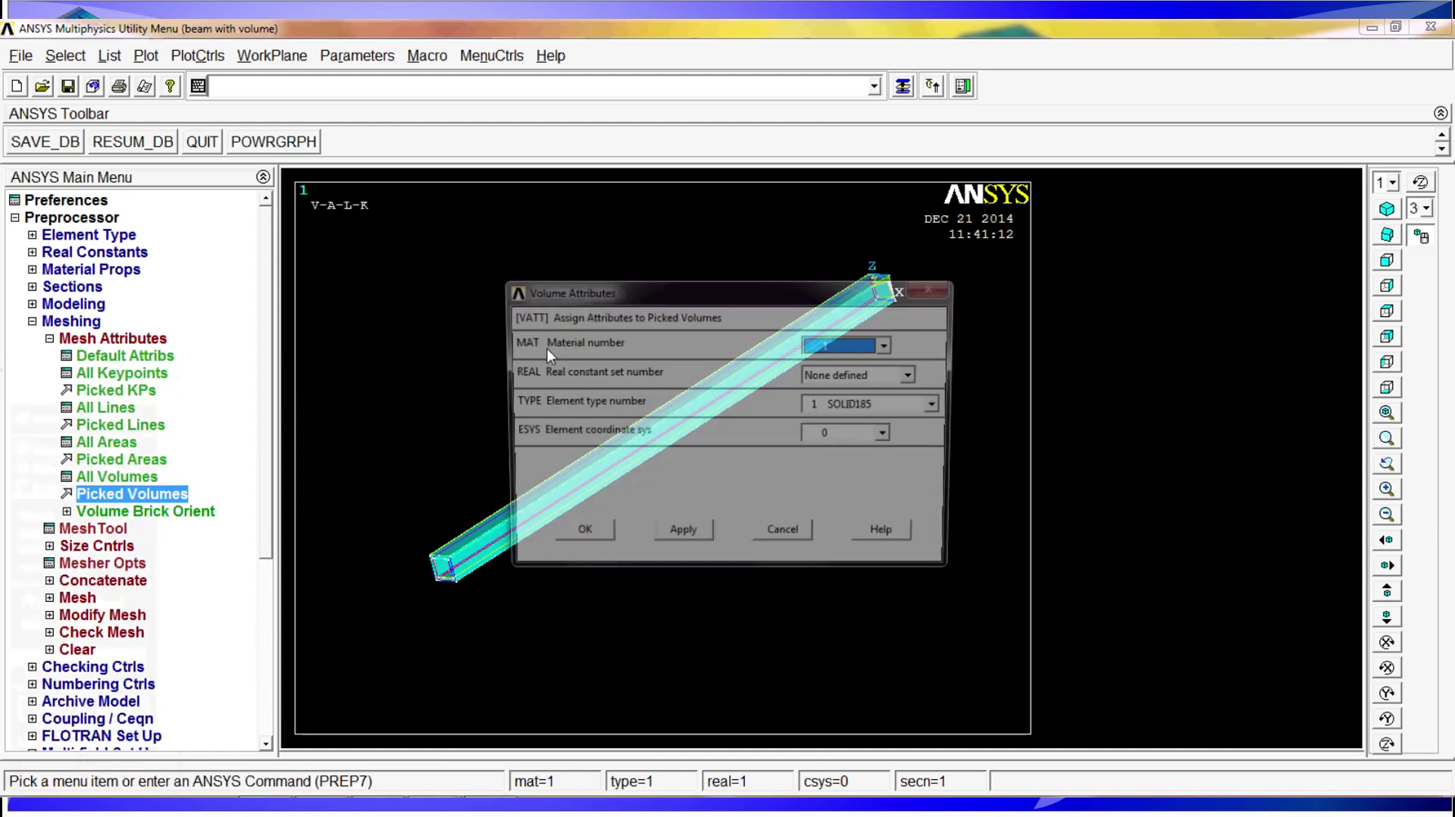
click(889, 345)
click(848, 361)
click(939, 405)
click(871, 420)
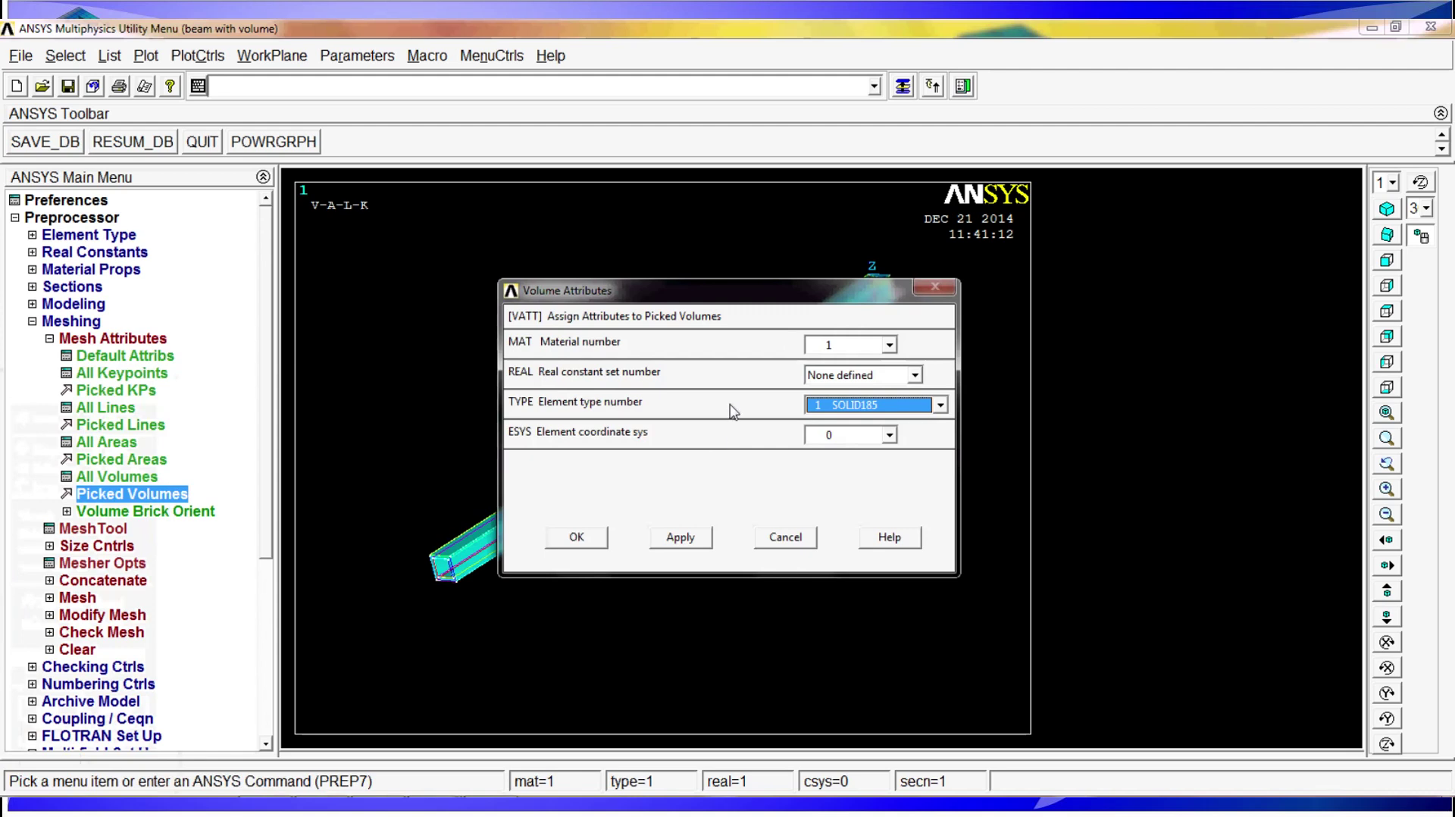
click(576, 539)
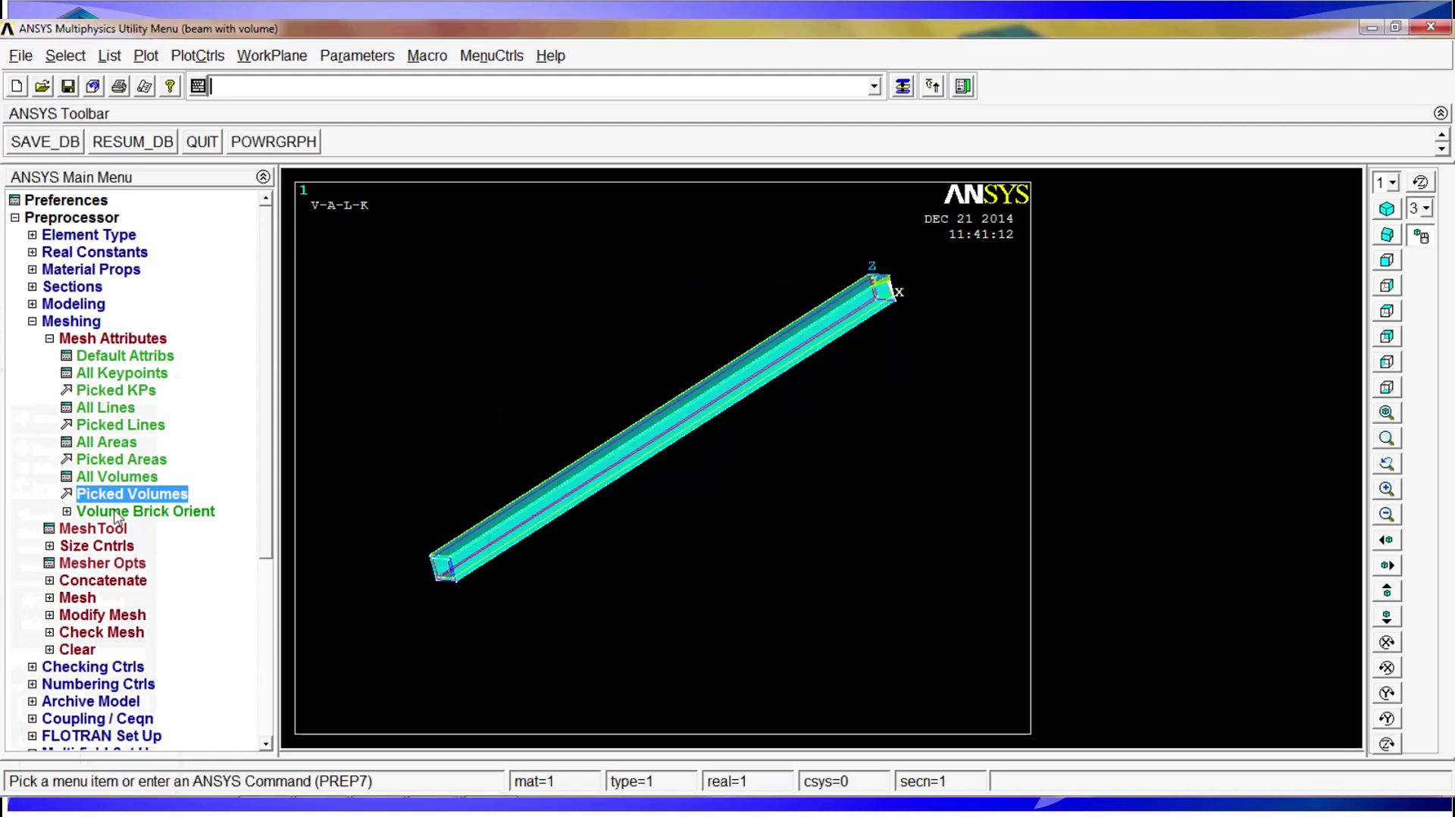
- Plot the model as volumes only, in place of the combined entity display
ctrl+middle_drag(794, 491, 555, 518)
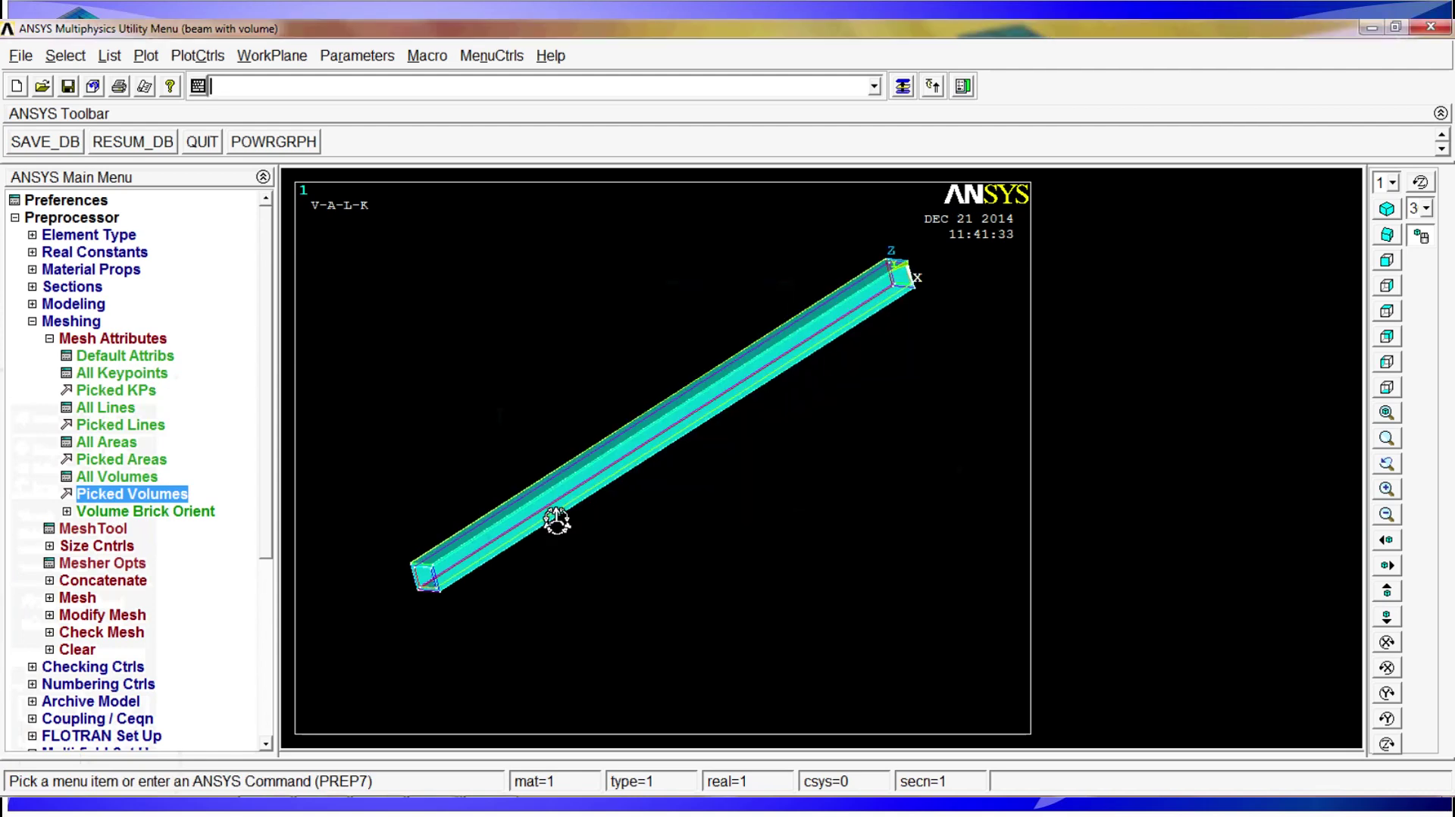
ctrl+drag(556, 518, 470, 502)
ctrl+right_drag(470, 502, 516, 506)
ctrl+middle_drag(516, 506, 853, 489)
ctrl+right_drag(853, 494, 642, 497)
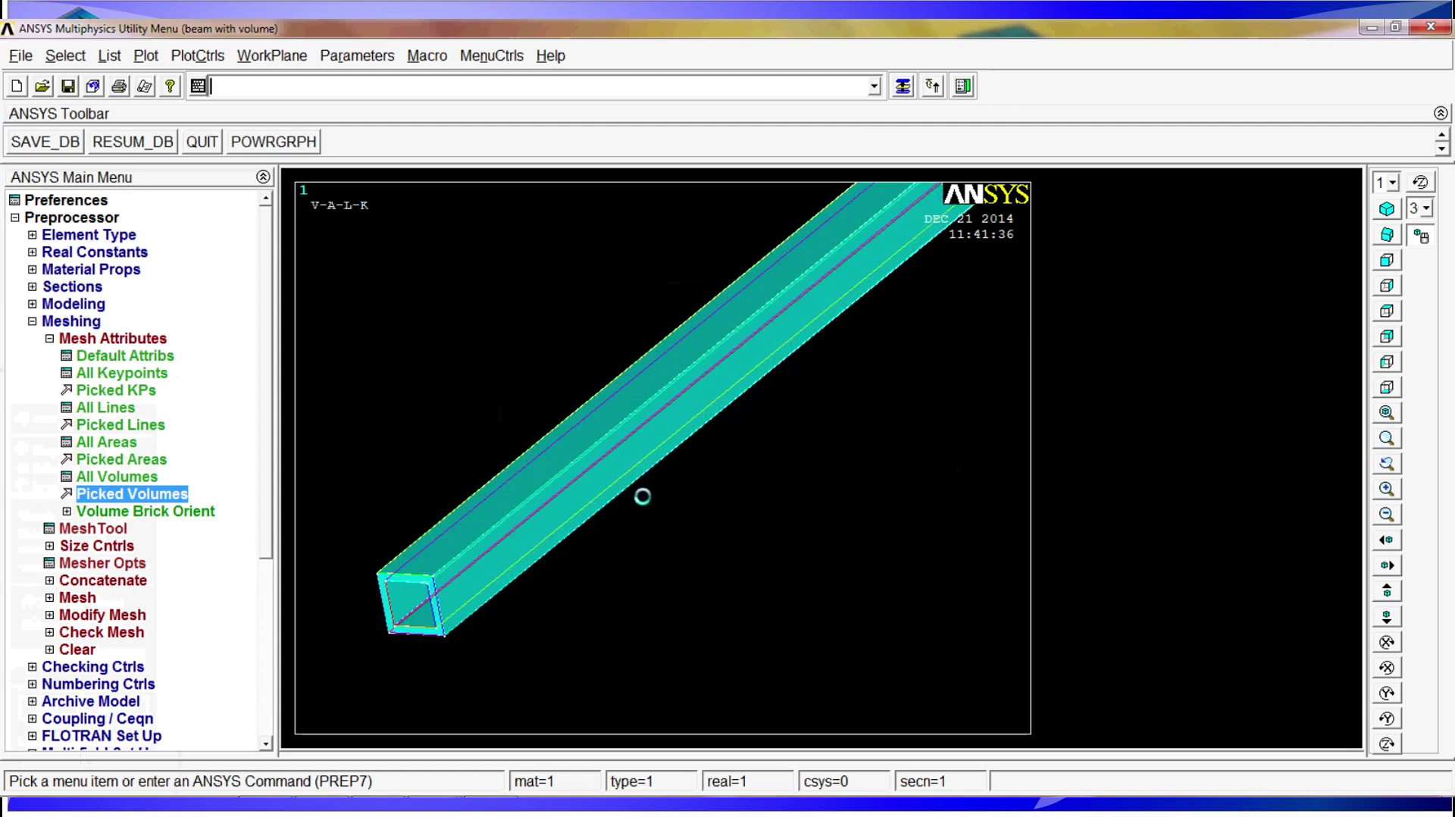
click(146, 56)
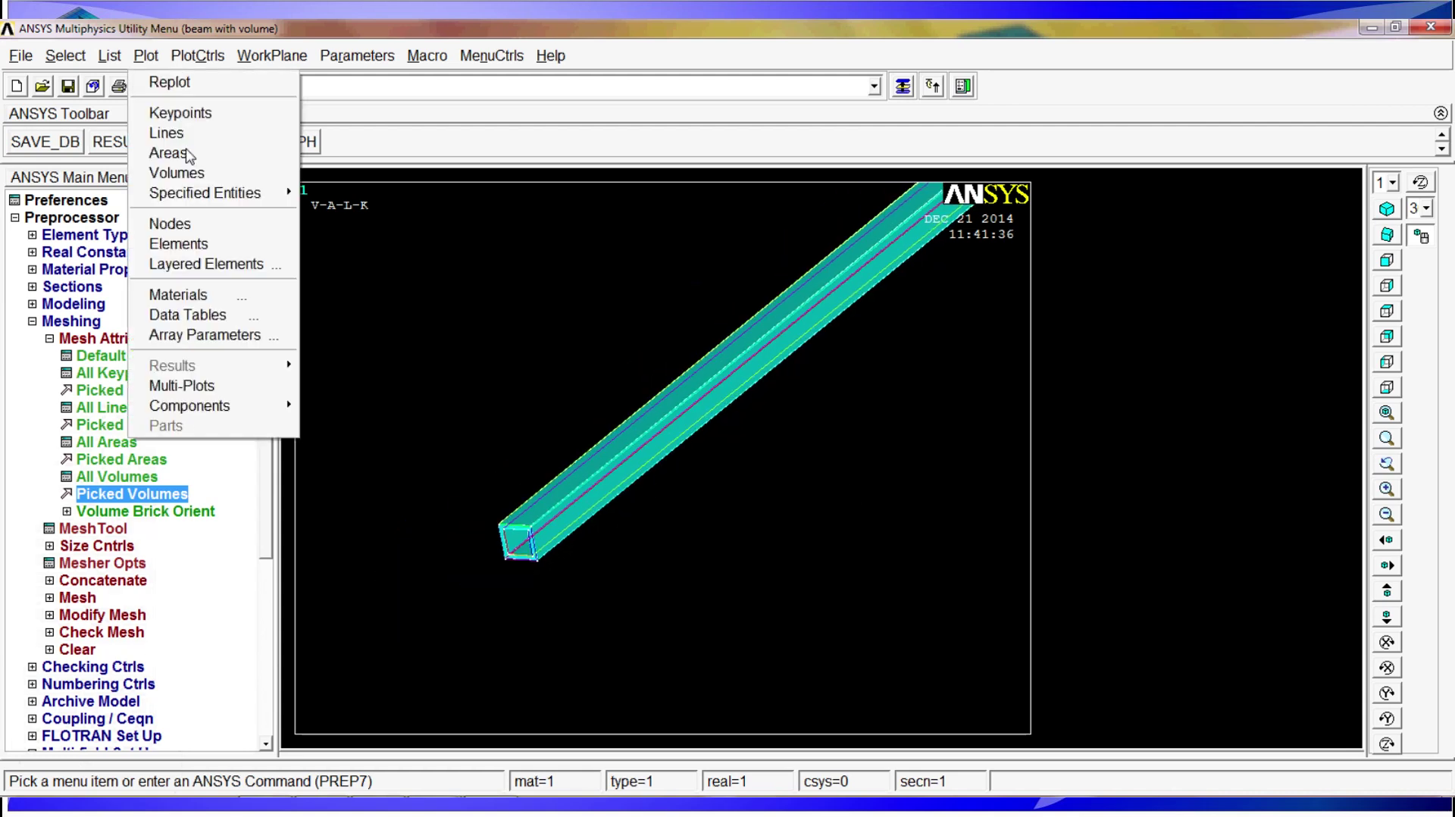
click(262, 175)
- Examine the beam's hollow square end and its wall thickness up close
ctrl+middle_drag(560, 474, 708, 529)
ctrl+drag(708, 529, 805, 442)
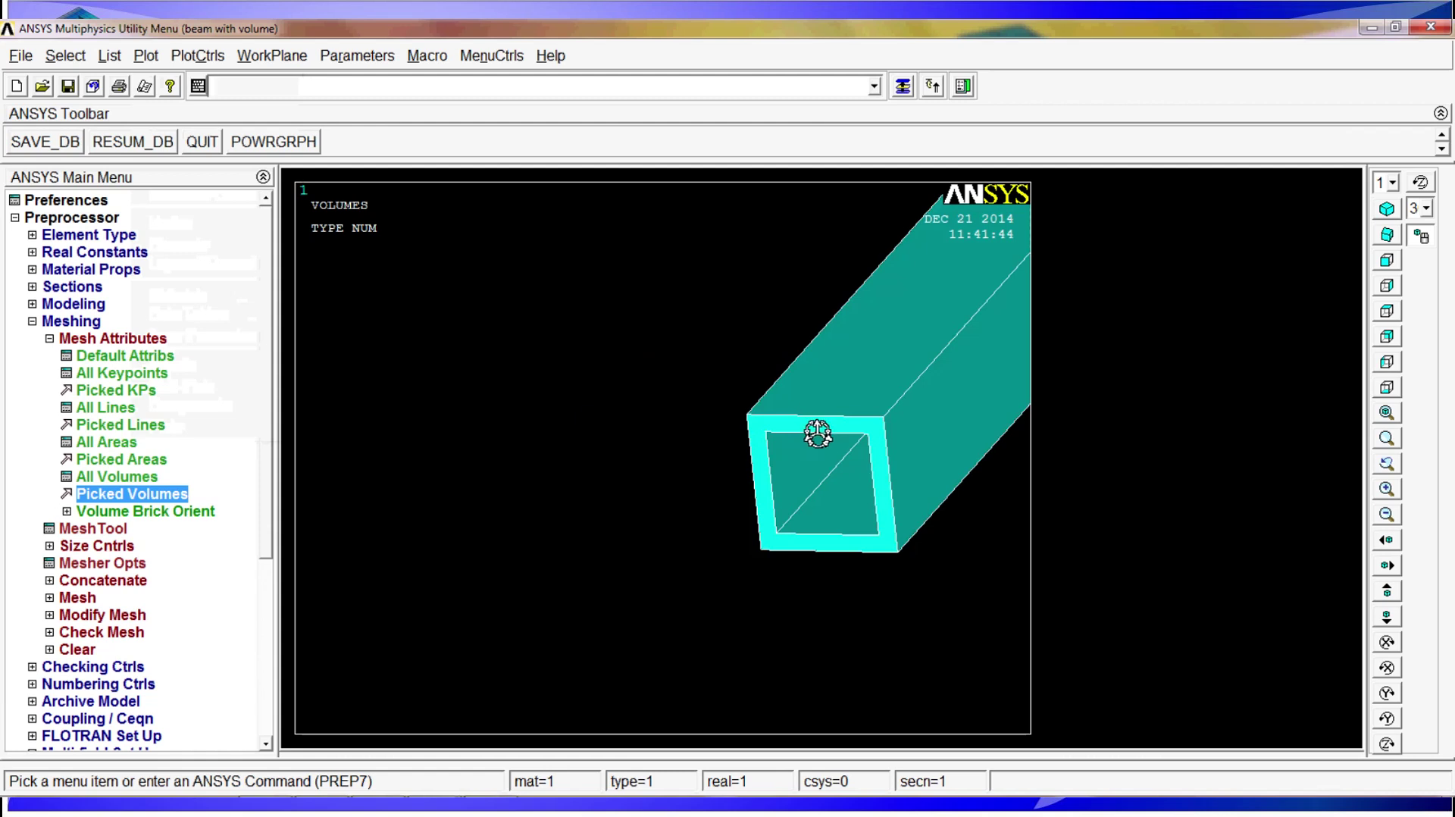
ctrl+drag(790, 410, 695, 481)
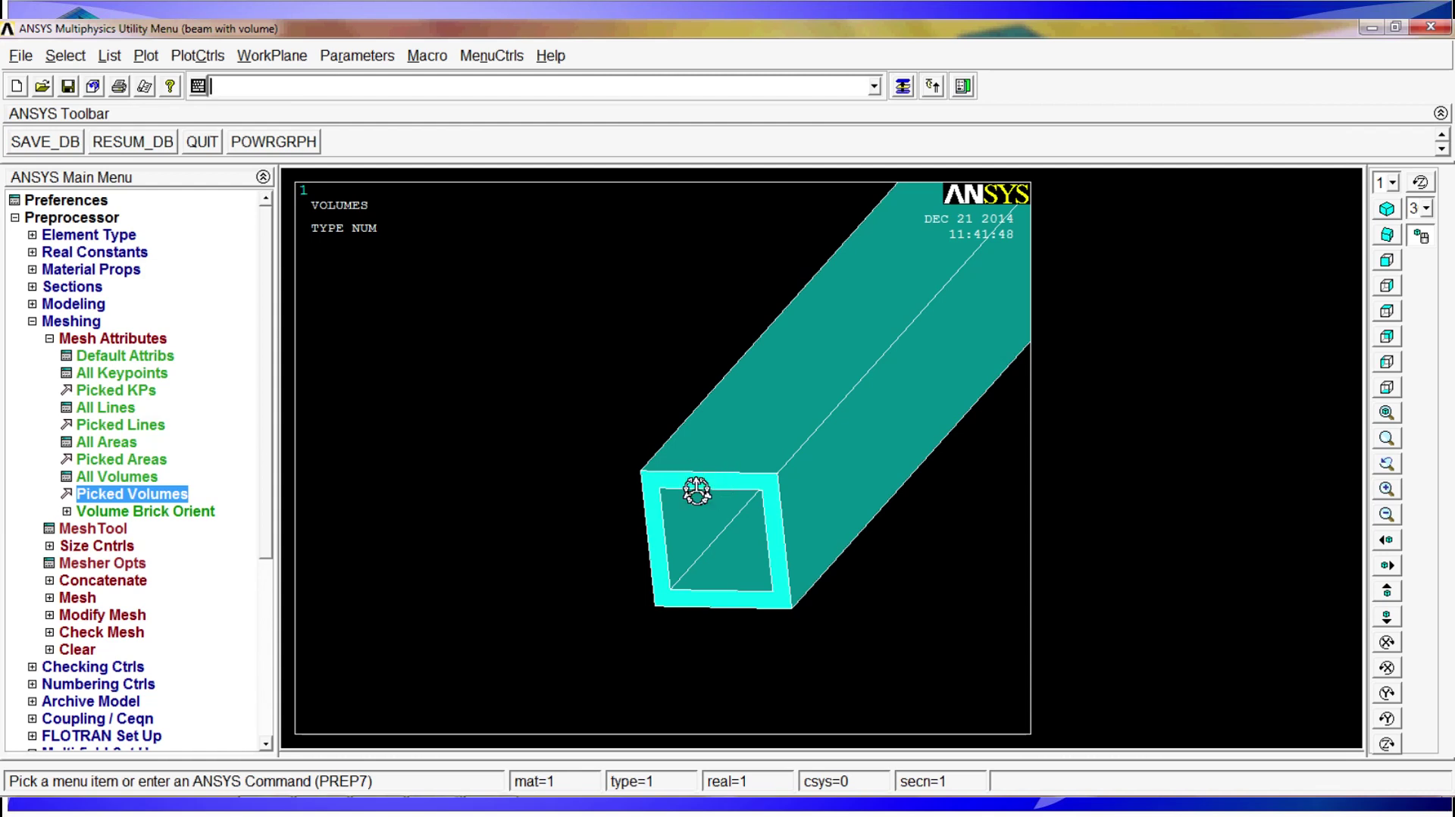
scroll(706, 493, up, 1)
scroll(706, 493, up, 1)
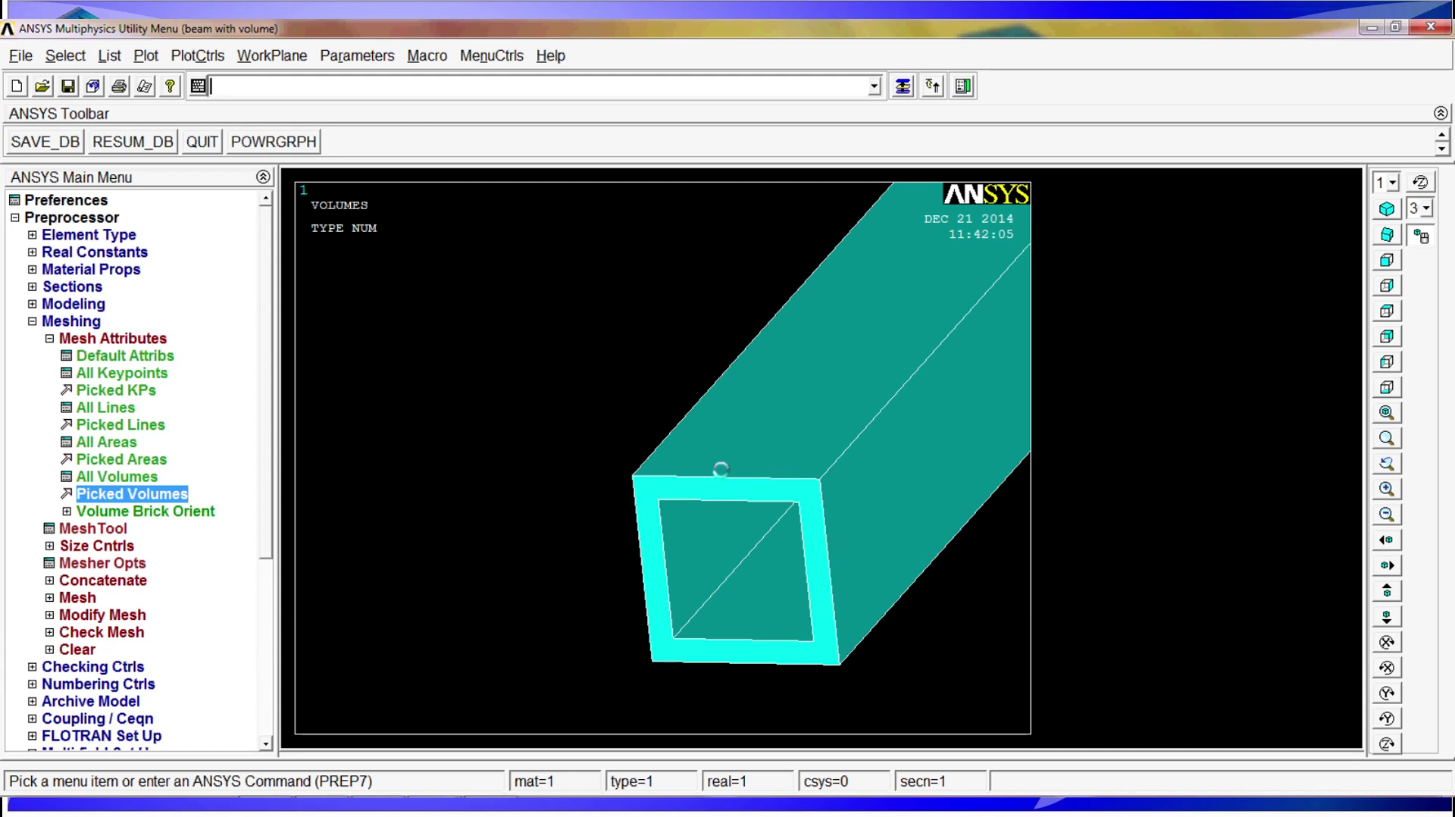
scroll(721, 469, down, 2)
drag(646, 484, 579, 532)
scroll(584, 522, down, 1)
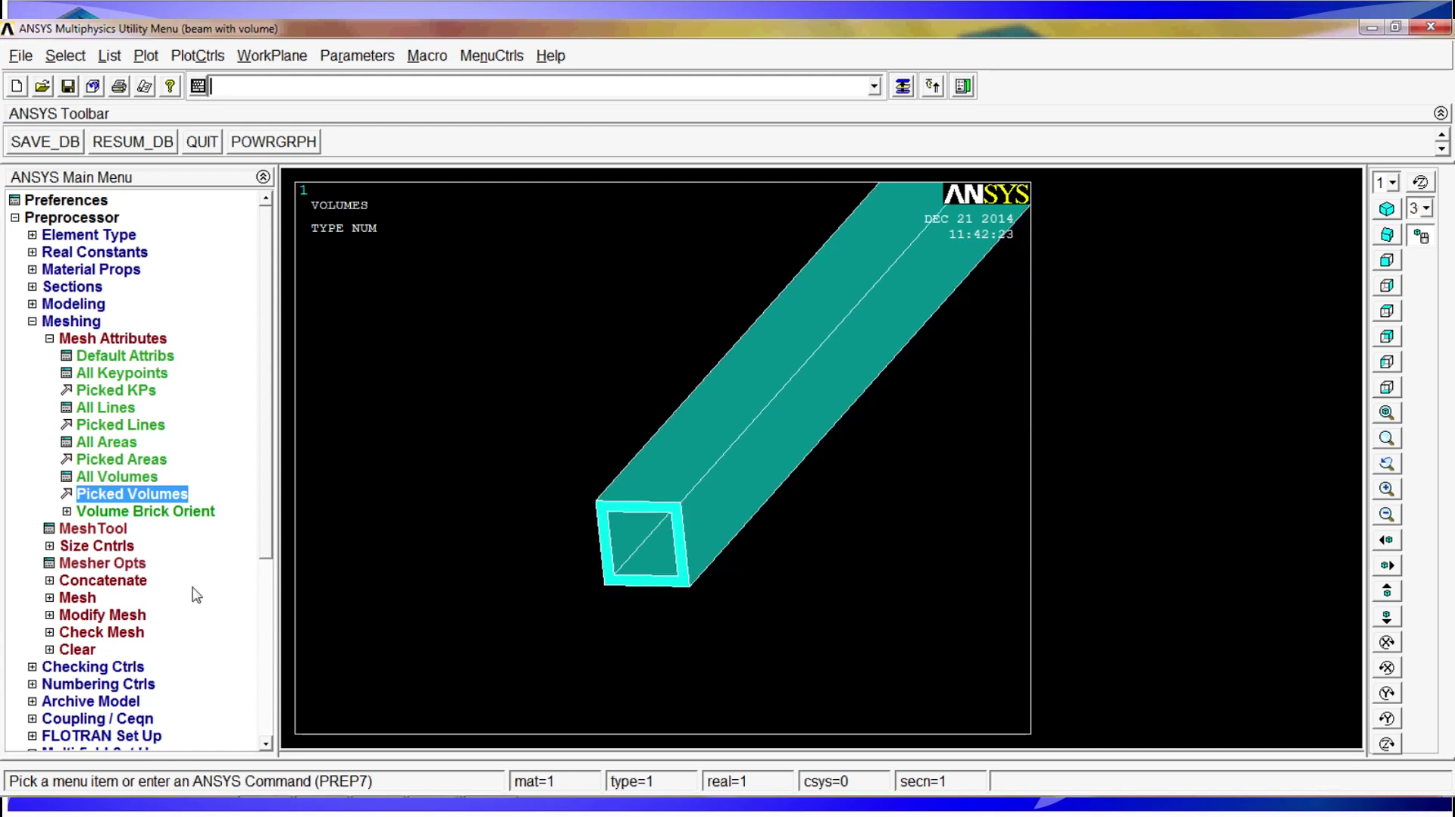
- Set the global element edge length for the mesh to 5/1000
click(95, 530)
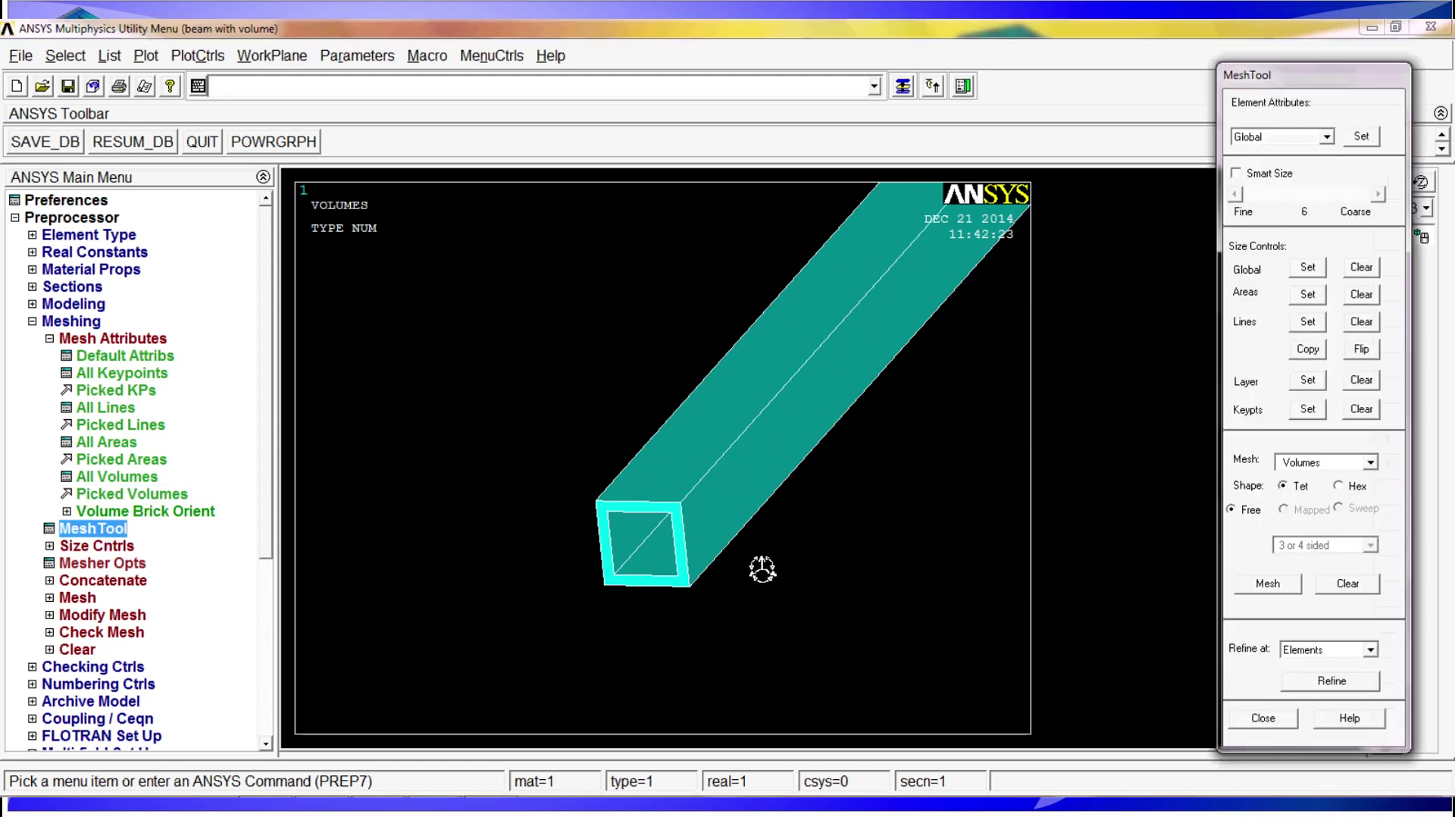
mouse_move(678, 498)
ctrl+mouse_down()
mouse_move(659, 547)
mouse_move(530, 463)
mouse_move(648, 556)
ctrl+mouse_up()
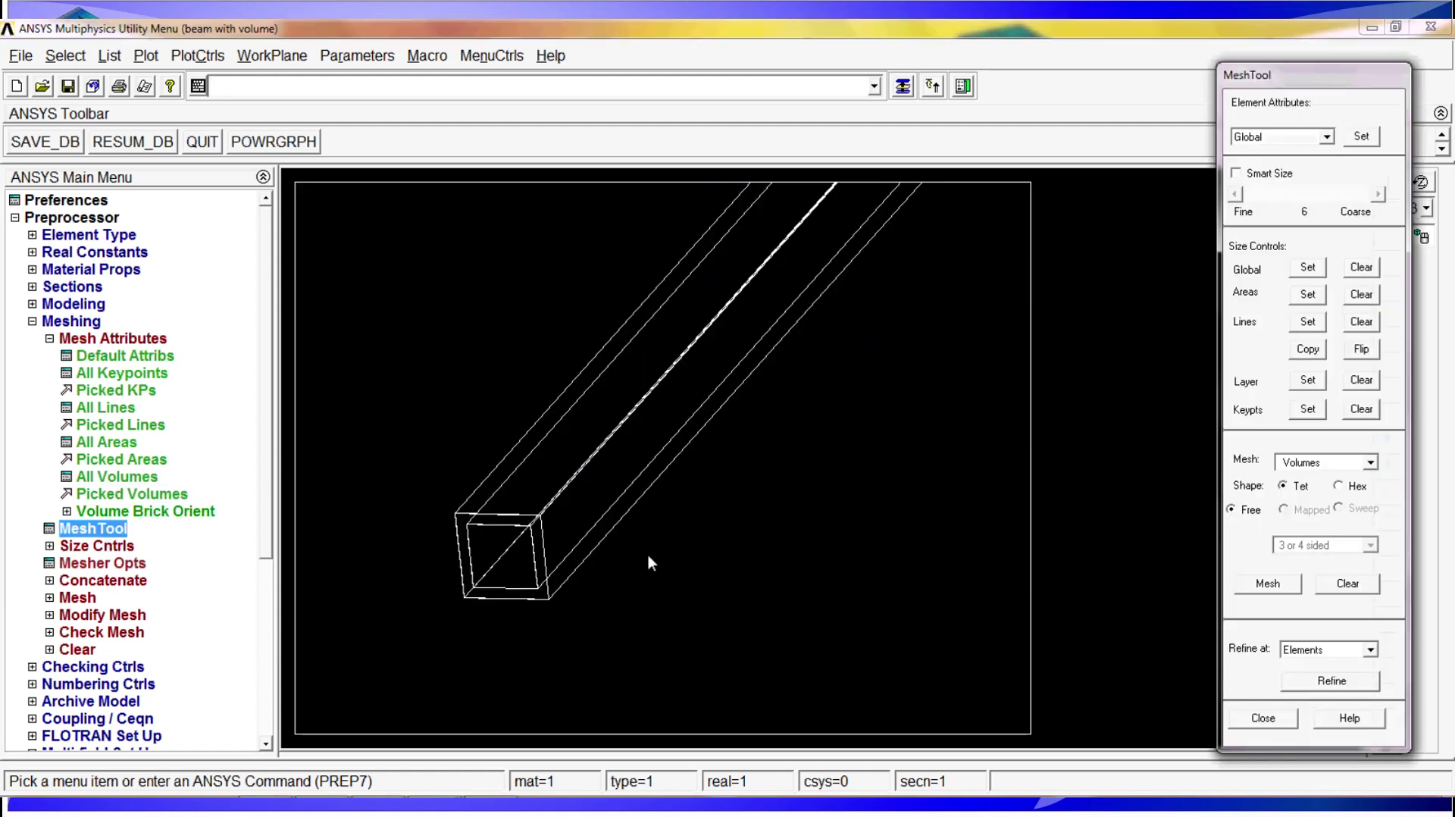
click(1308, 269)
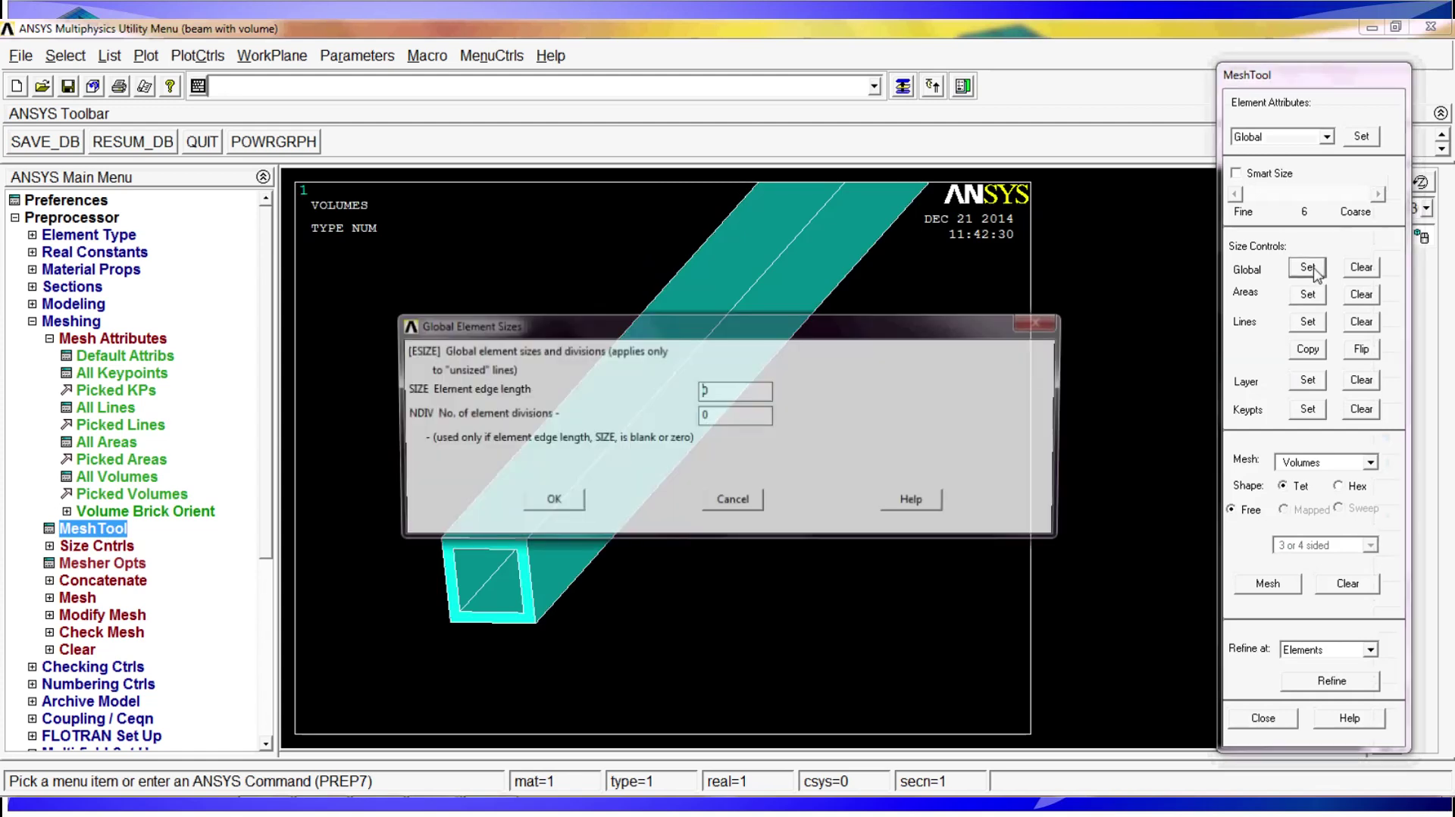
text(5/1000)
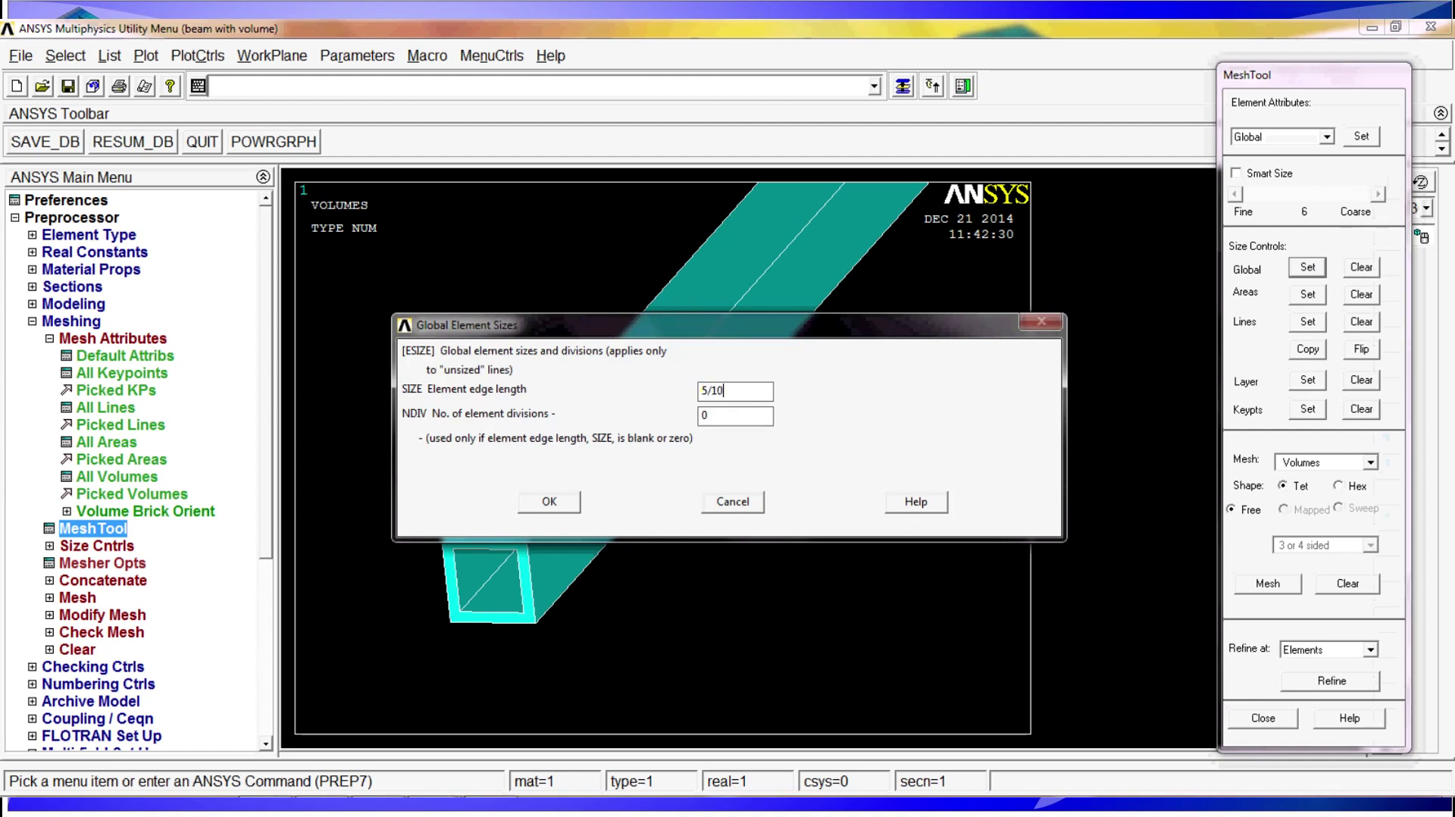
click(558, 510)
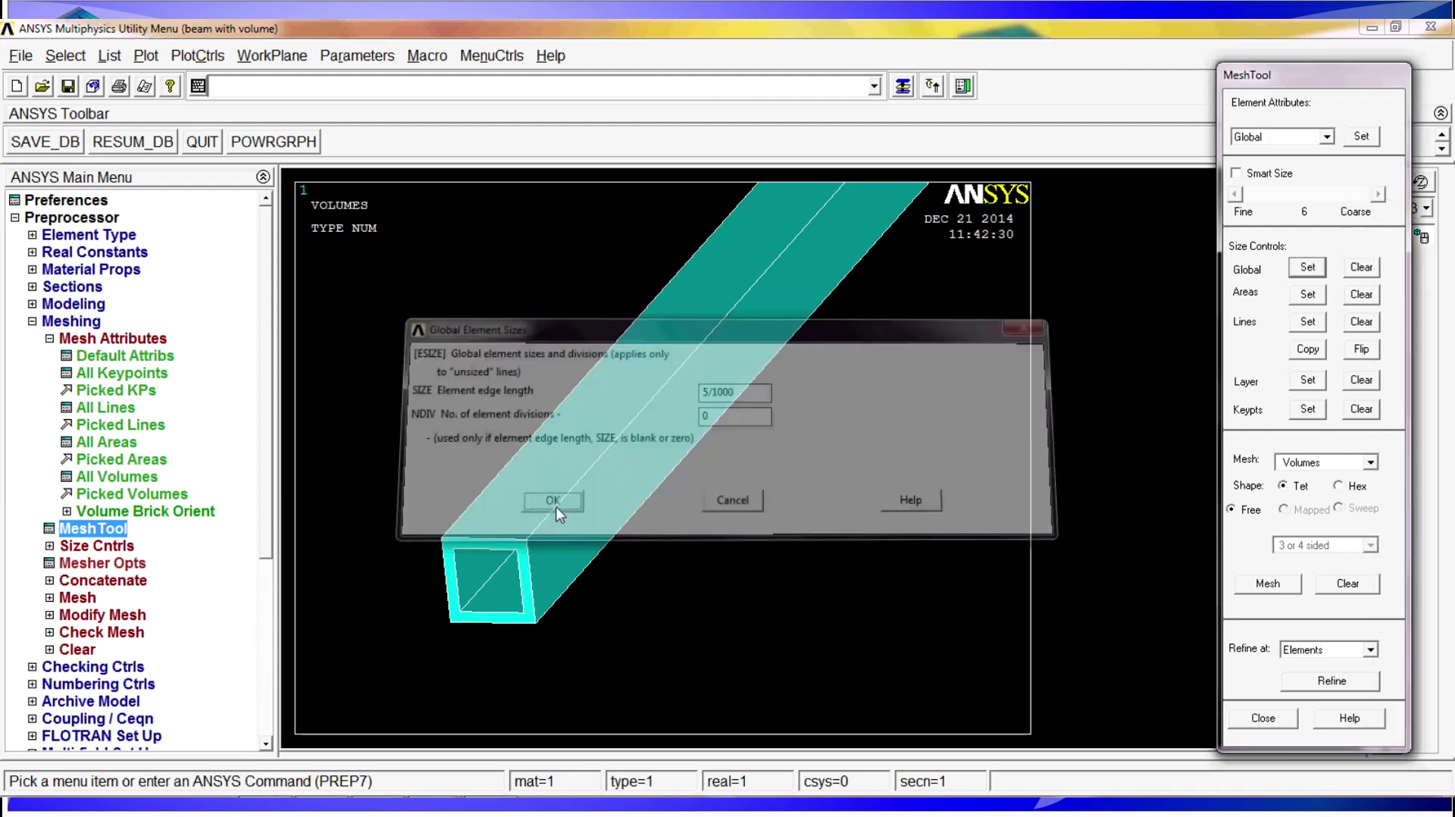
- Mesh the beam volume by sweeping it with Hex/Wedge elements, using automatic source and target detection
click(1340, 486)
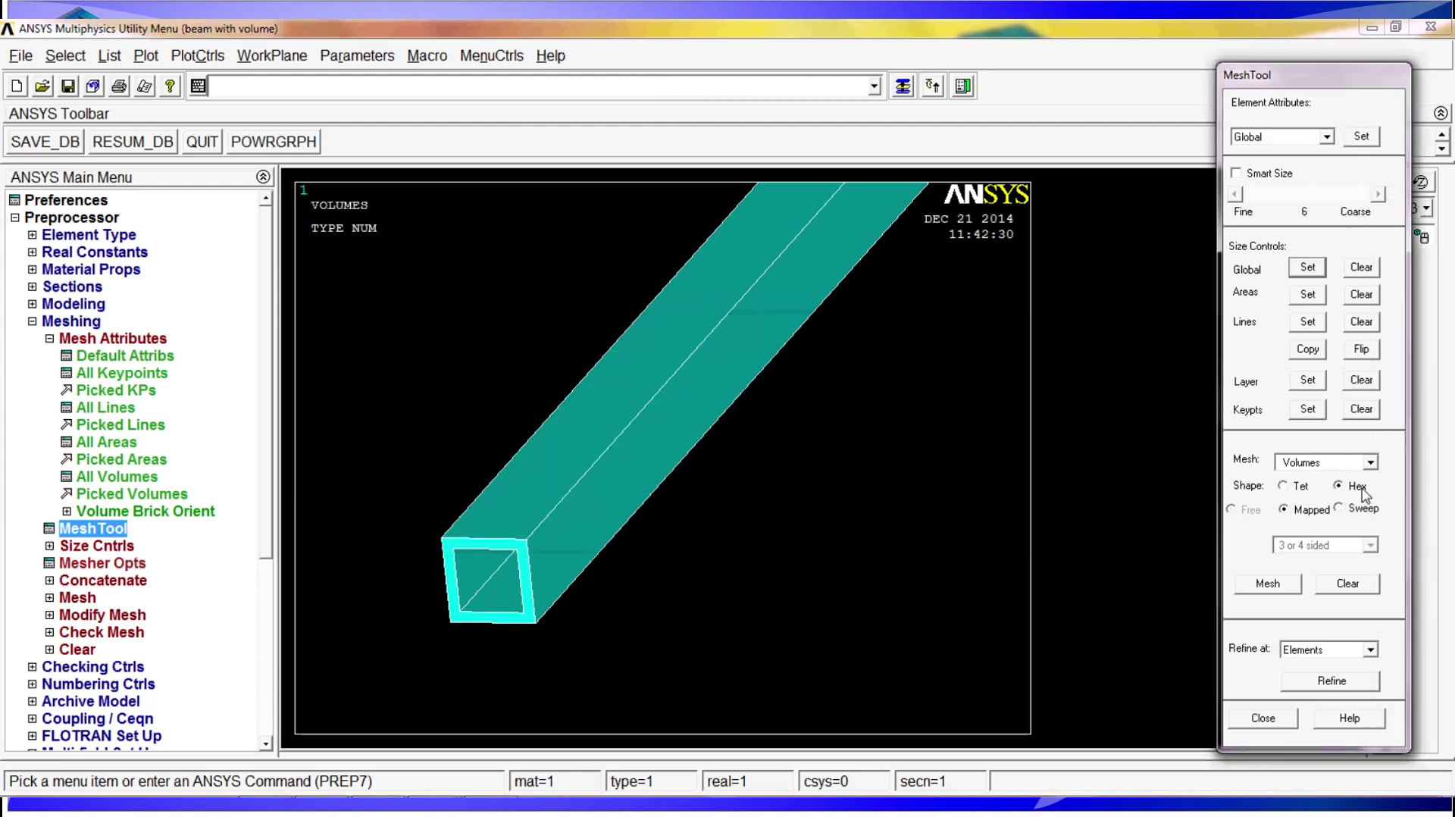
click(1340, 508)
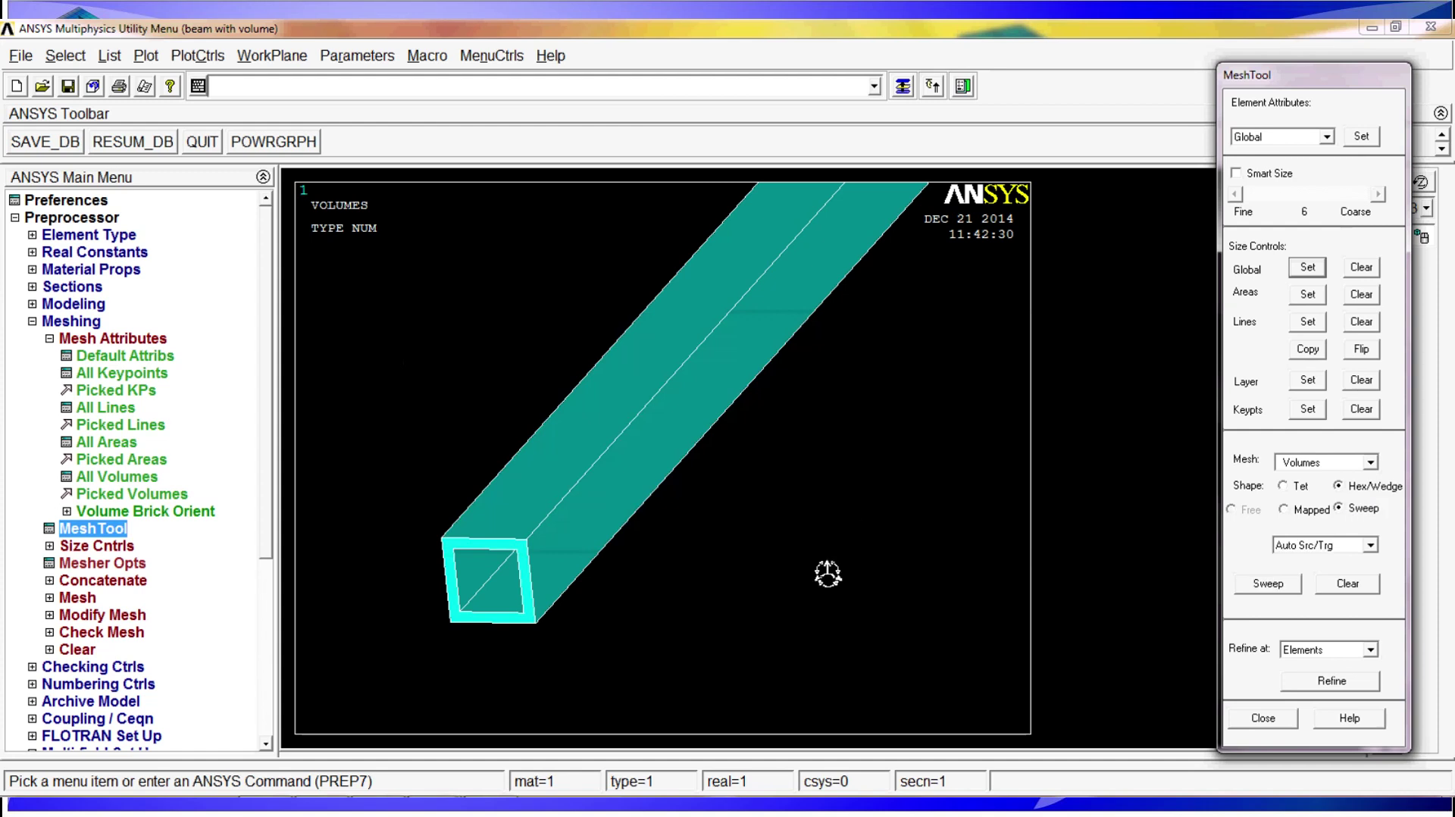
ctrl+drag(611, 448, 493, 575)
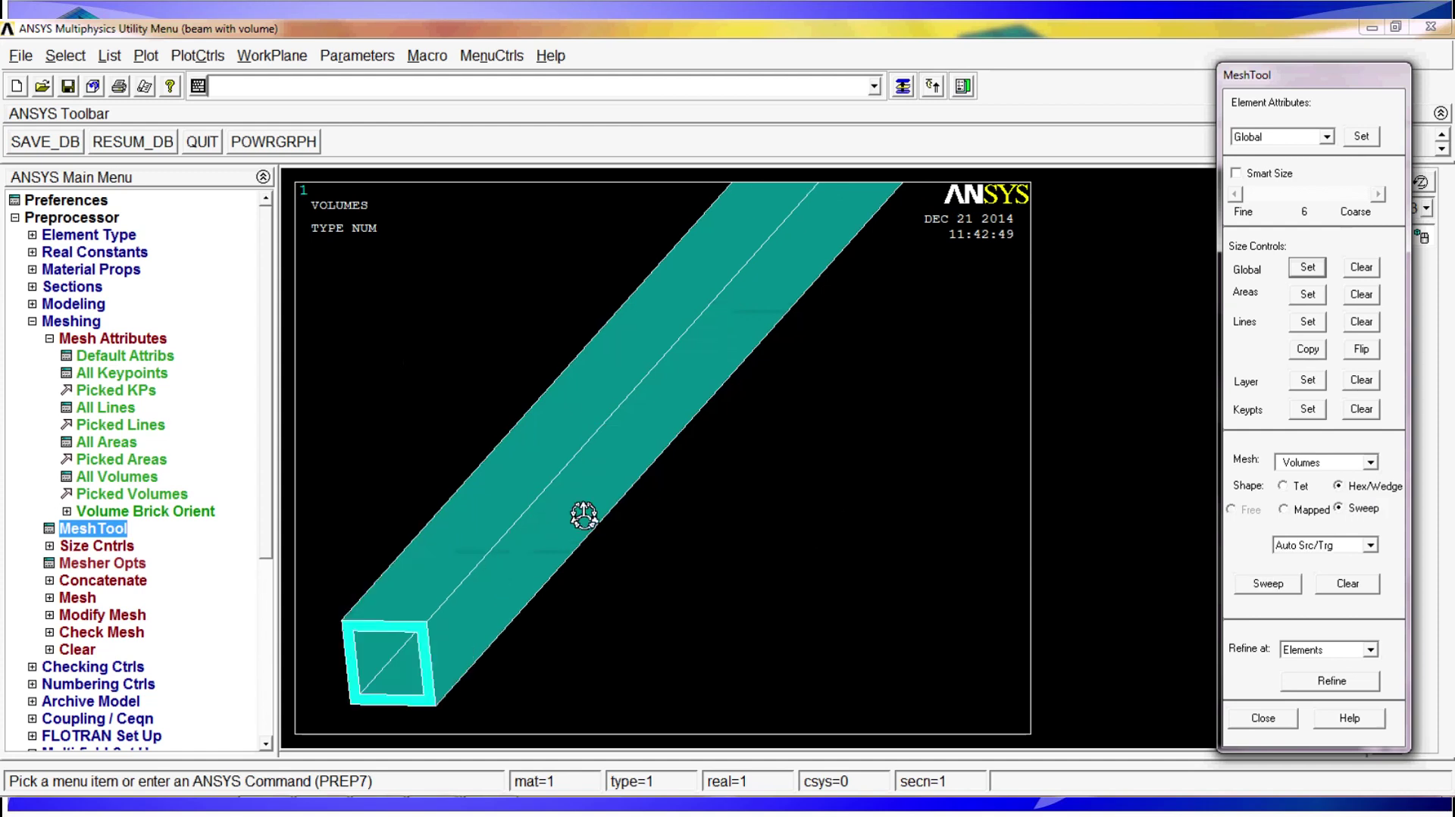
click(1281, 585)
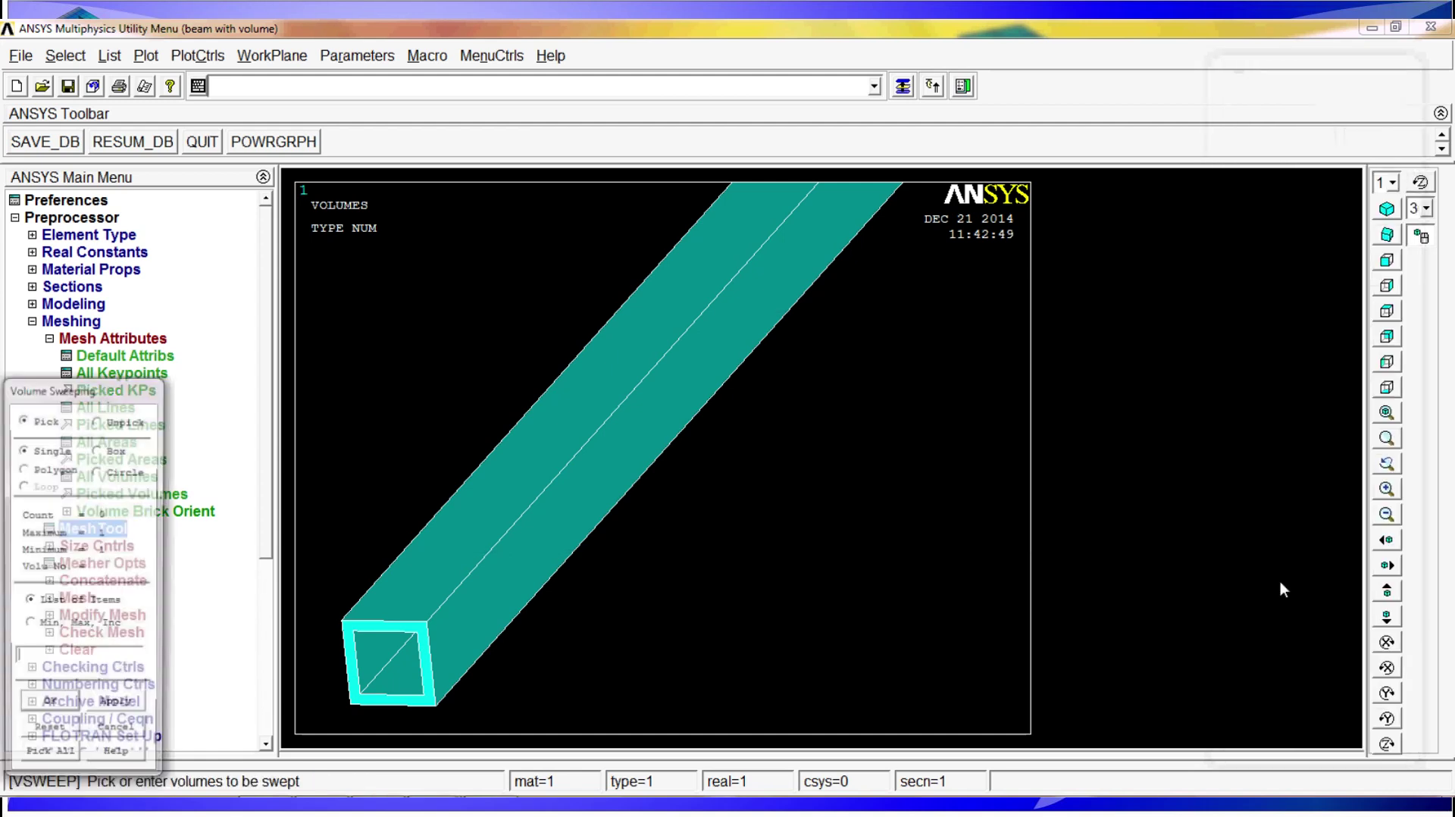
click(599, 479)
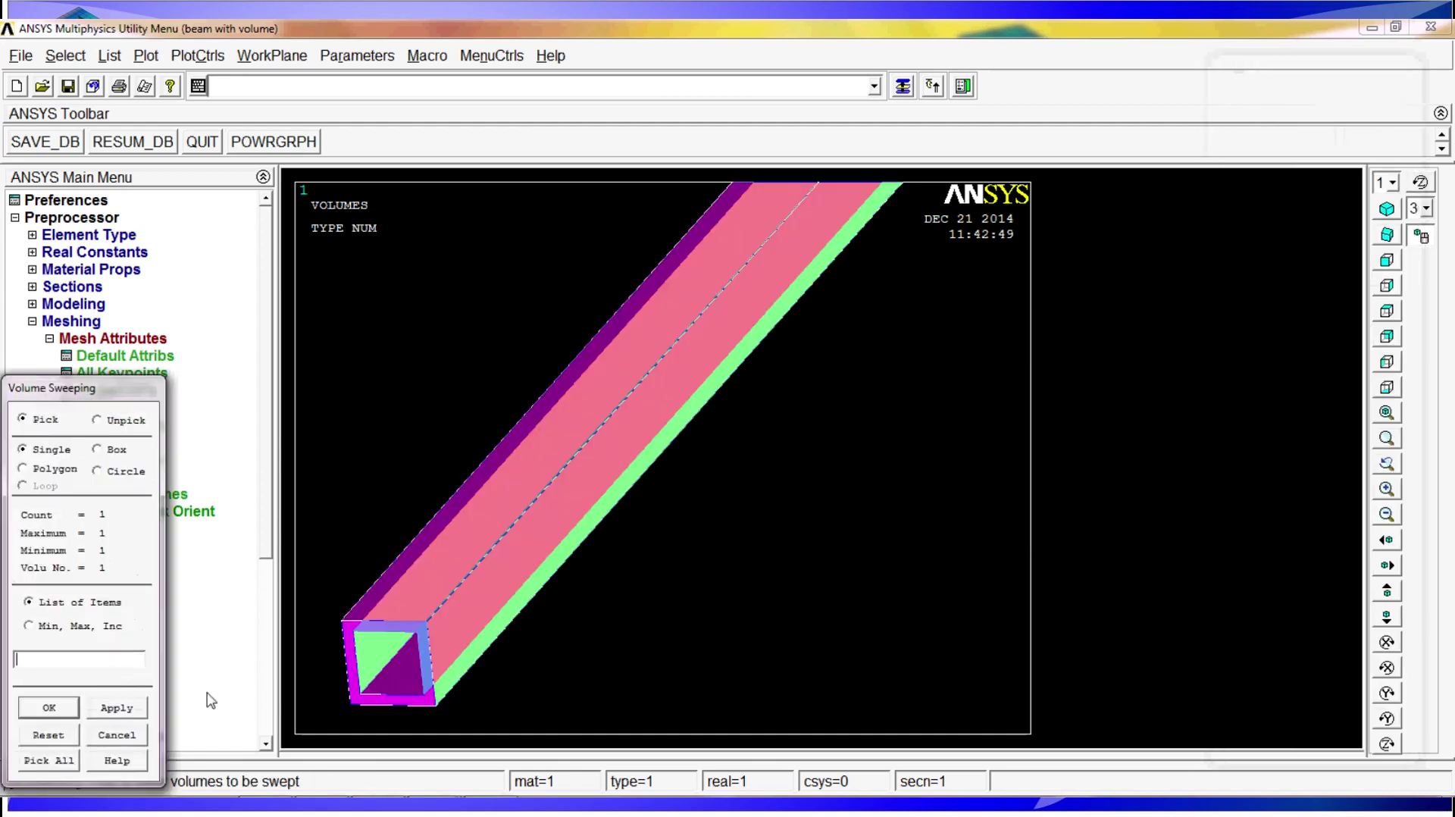
click(43, 707)
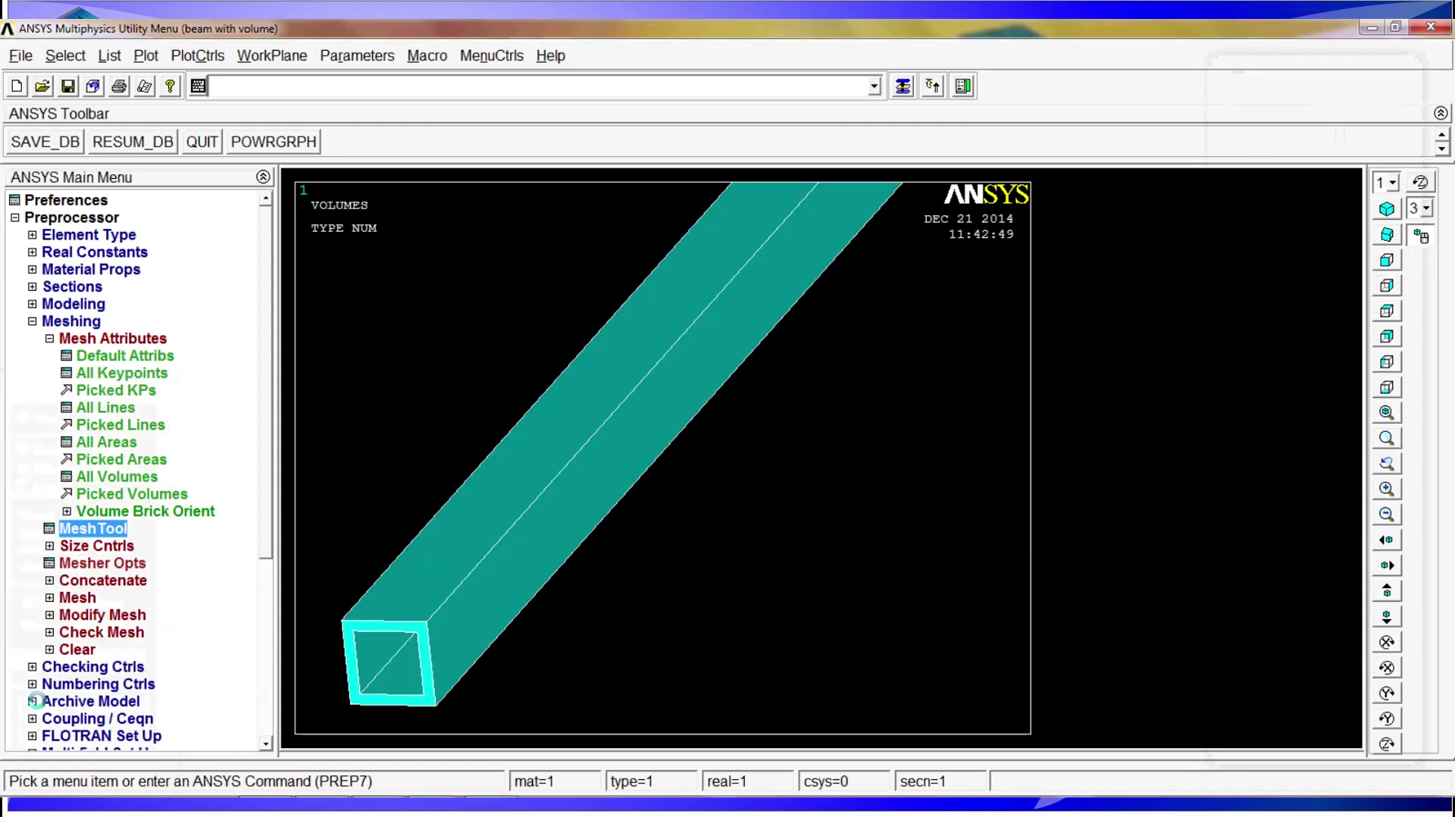
ctrl+middle_drag(713, 615, 562, 743)
ctrl+middle_drag(562, 667, 634, 589)
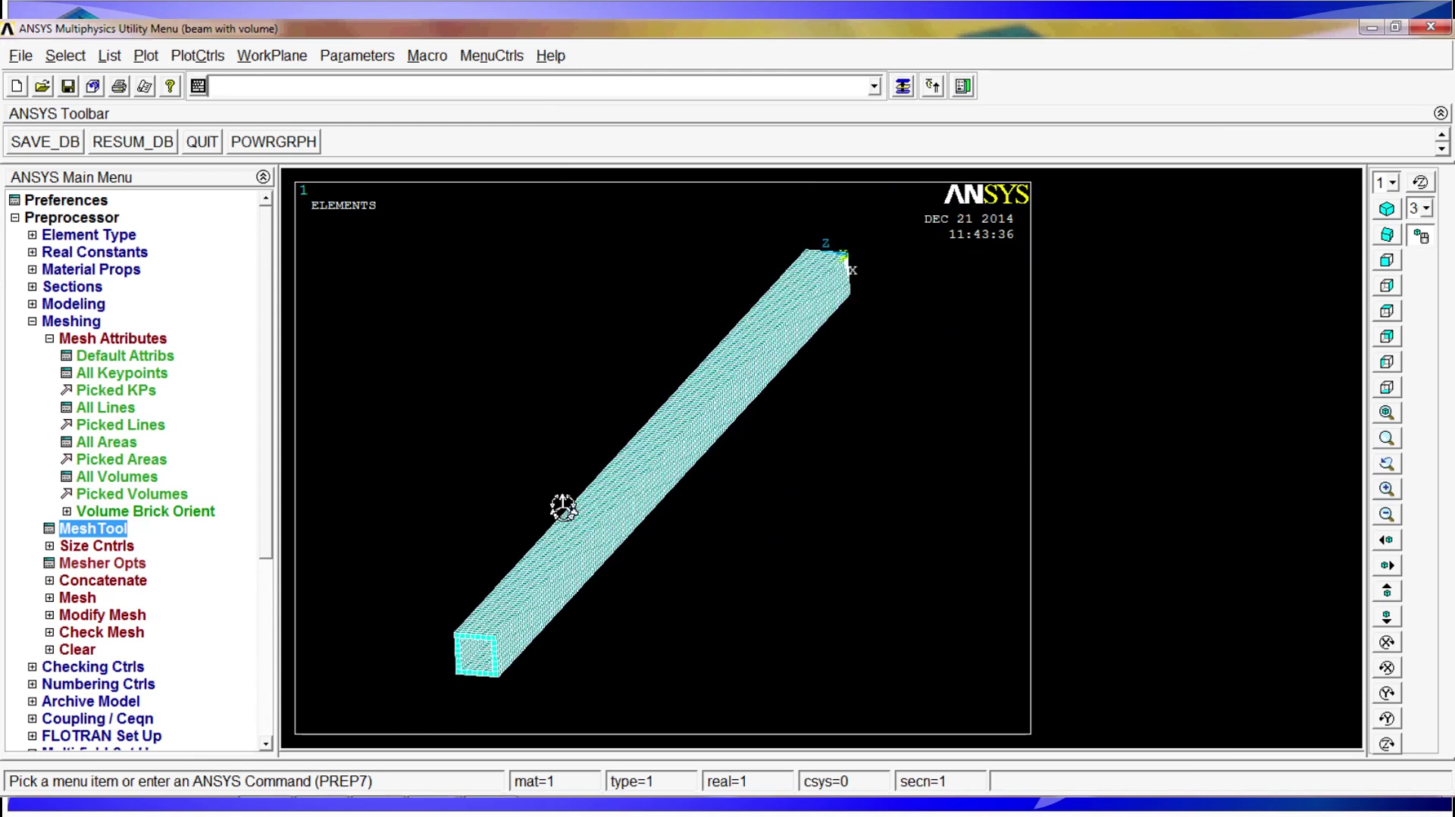
- Define a new analysis of type Static in the solution stage
click(47, 321)
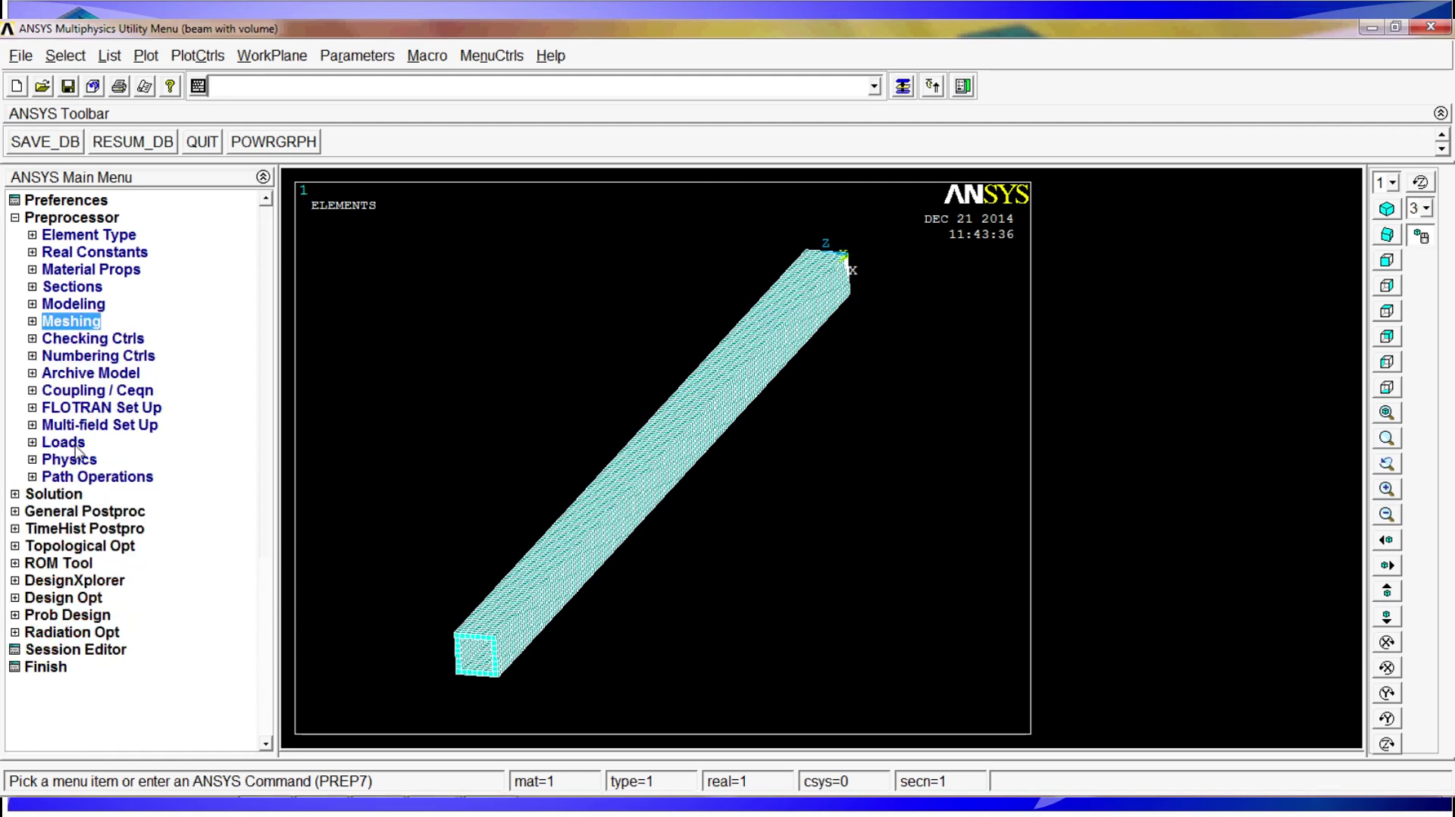
click(59, 495)
click(112, 256)
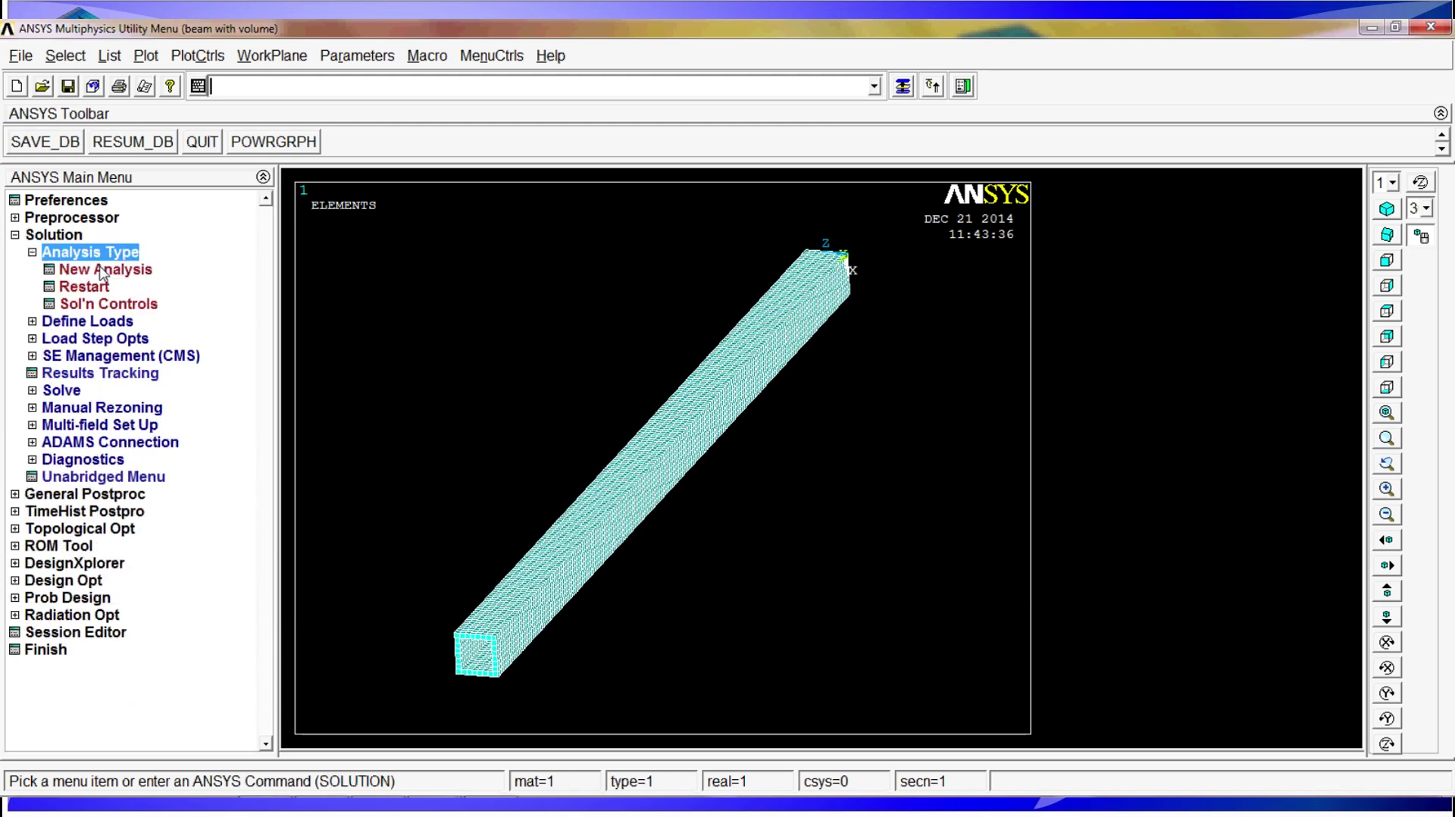
click(103, 271)
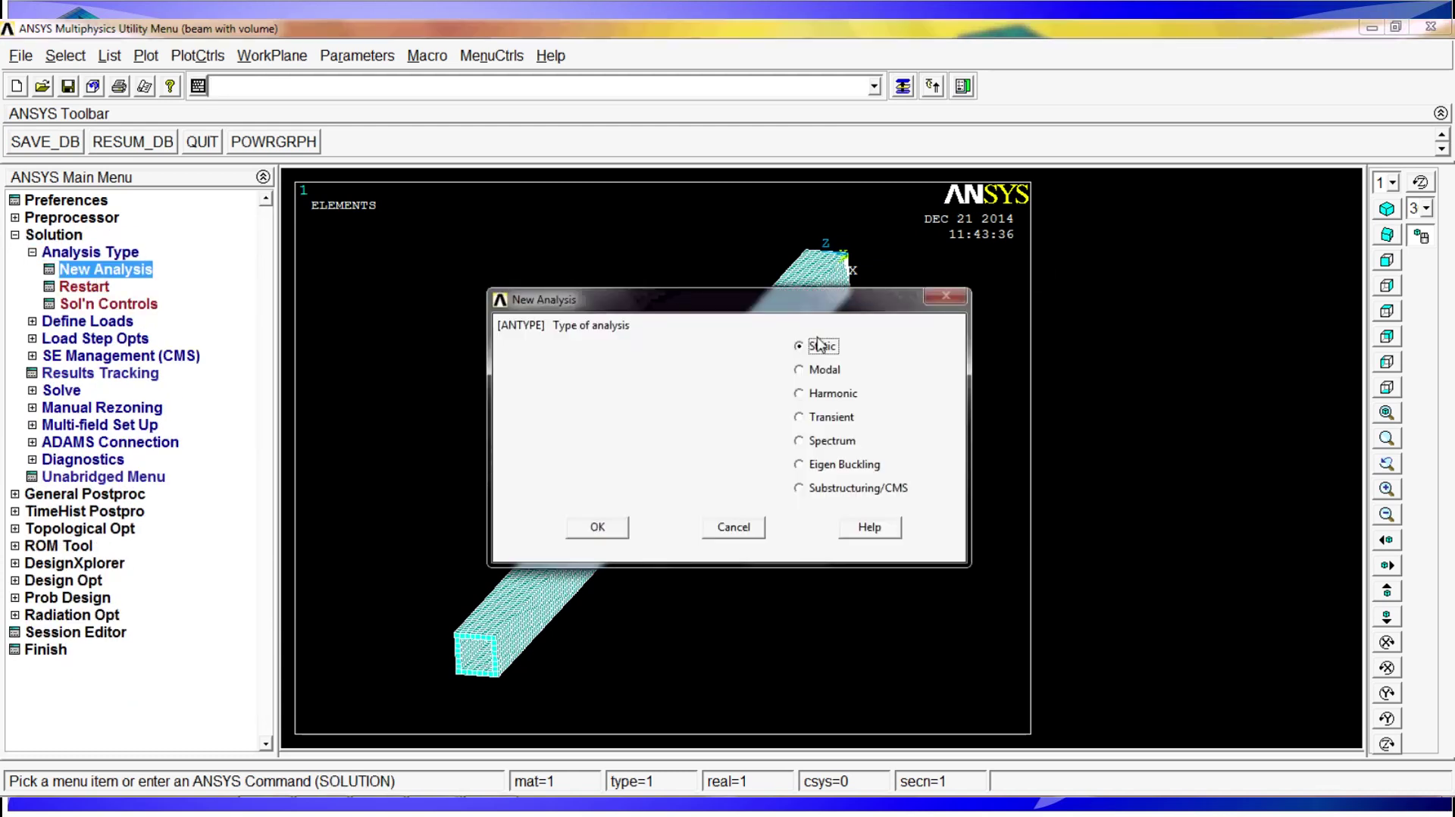
click(598, 525)
click(94, 253)
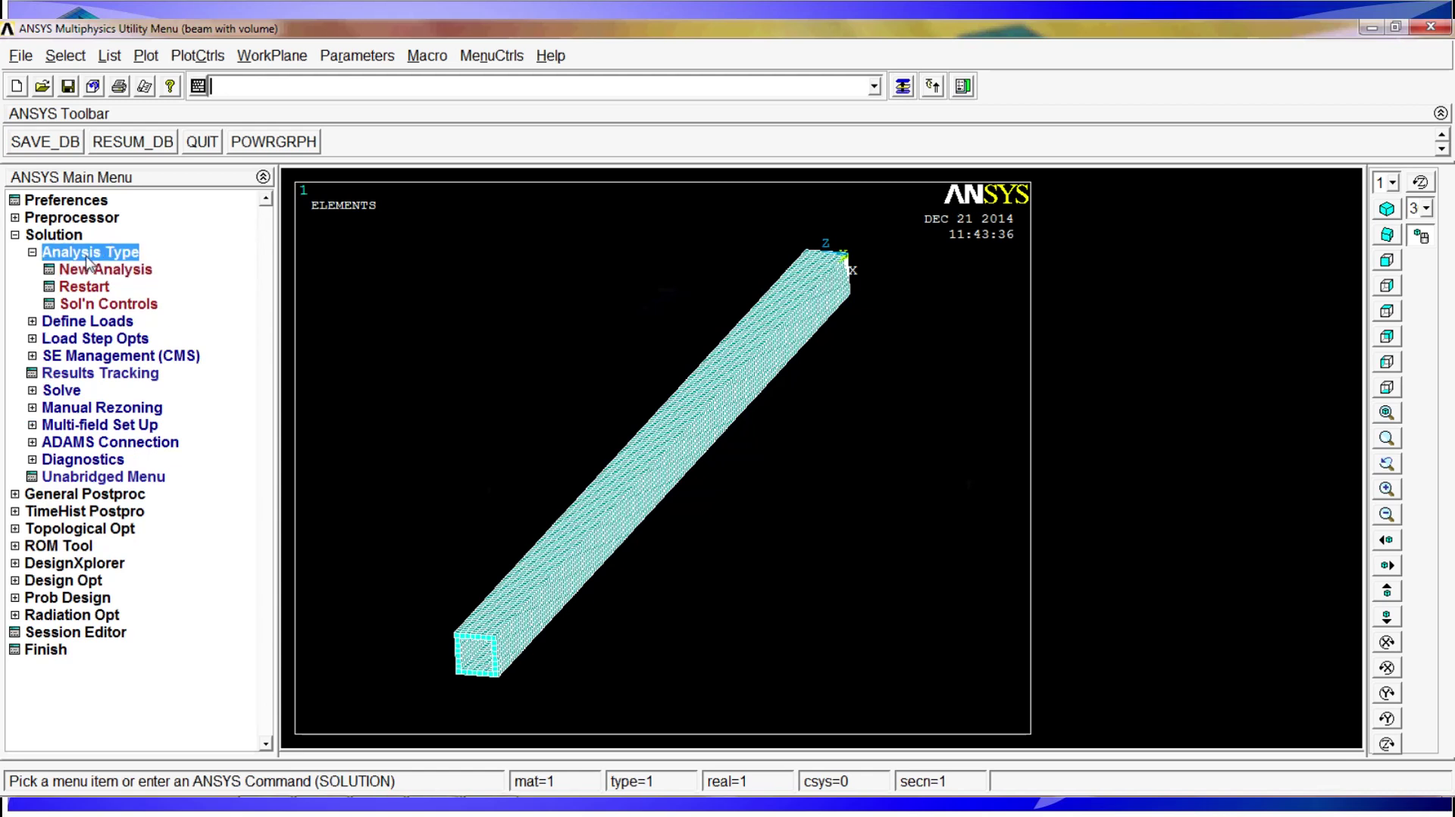
double_click(88, 256)
- Apply a structural displacement constraint of All DOF with value 0 to the area at the beam's coordinate-origin end
double_click(87, 269)
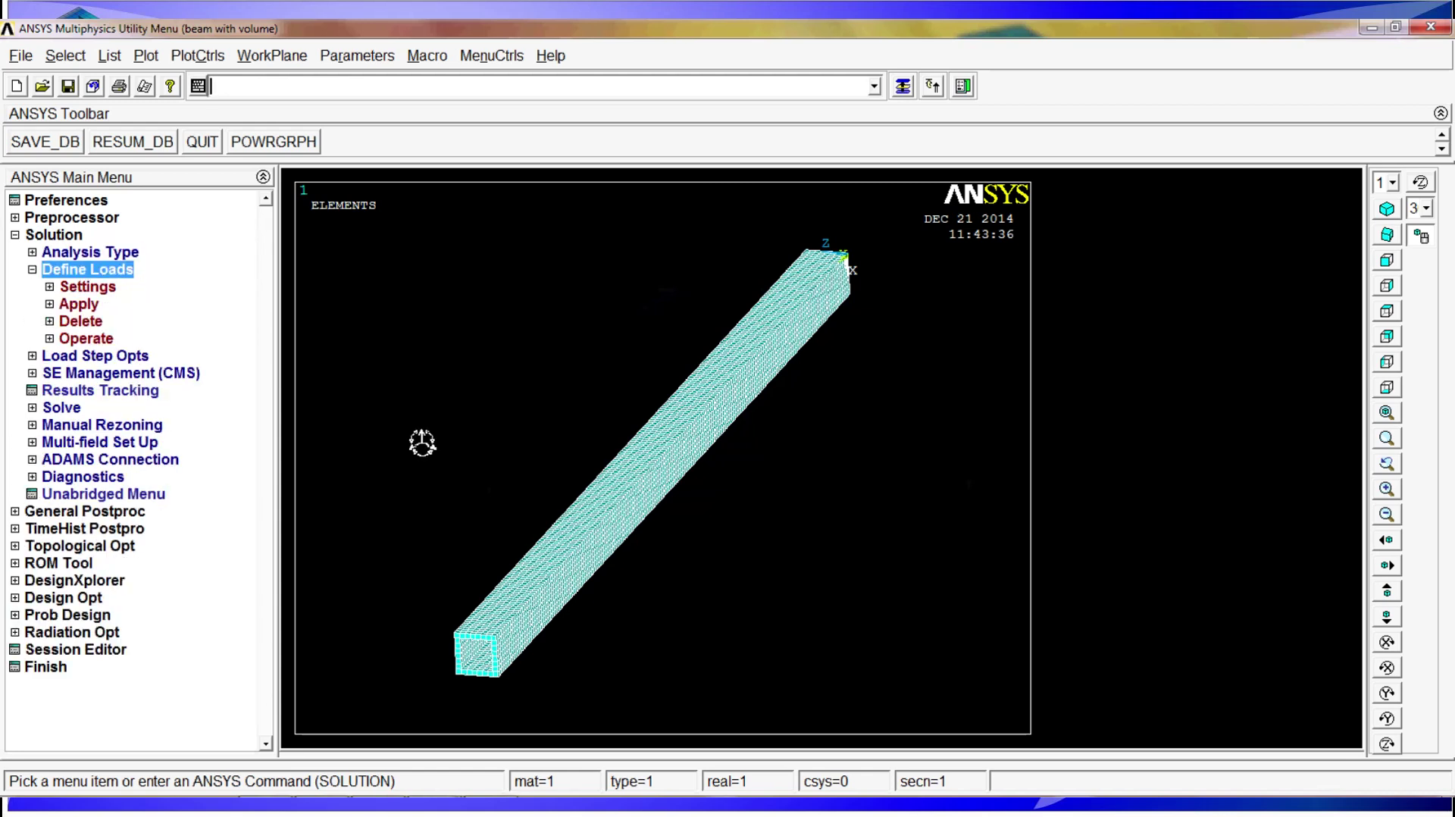
click(82, 305)
double_click(81, 303)
click(114, 322)
double_click(114, 322)
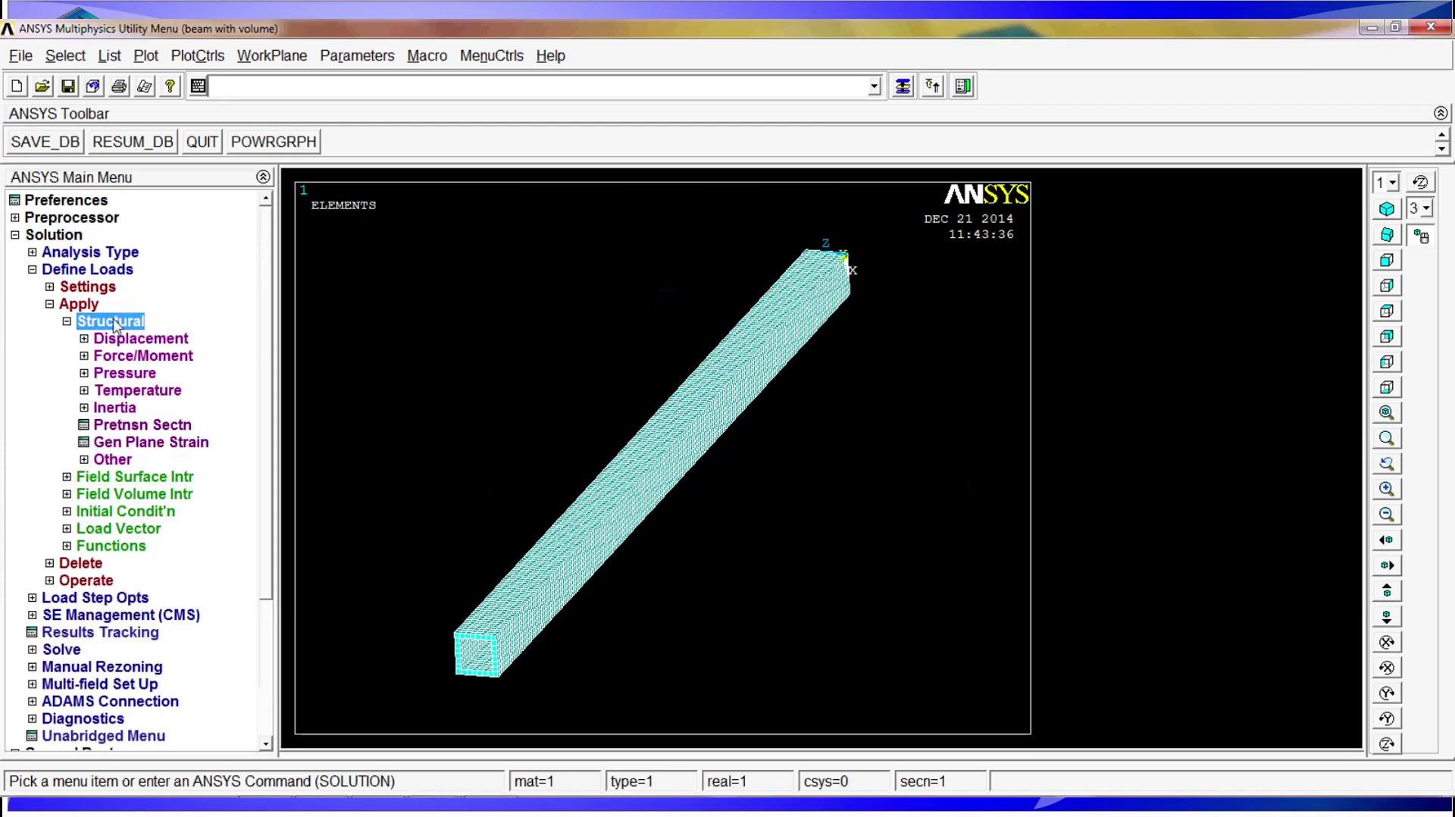
click(114, 323)
click(85, 306)
click(85, 306)
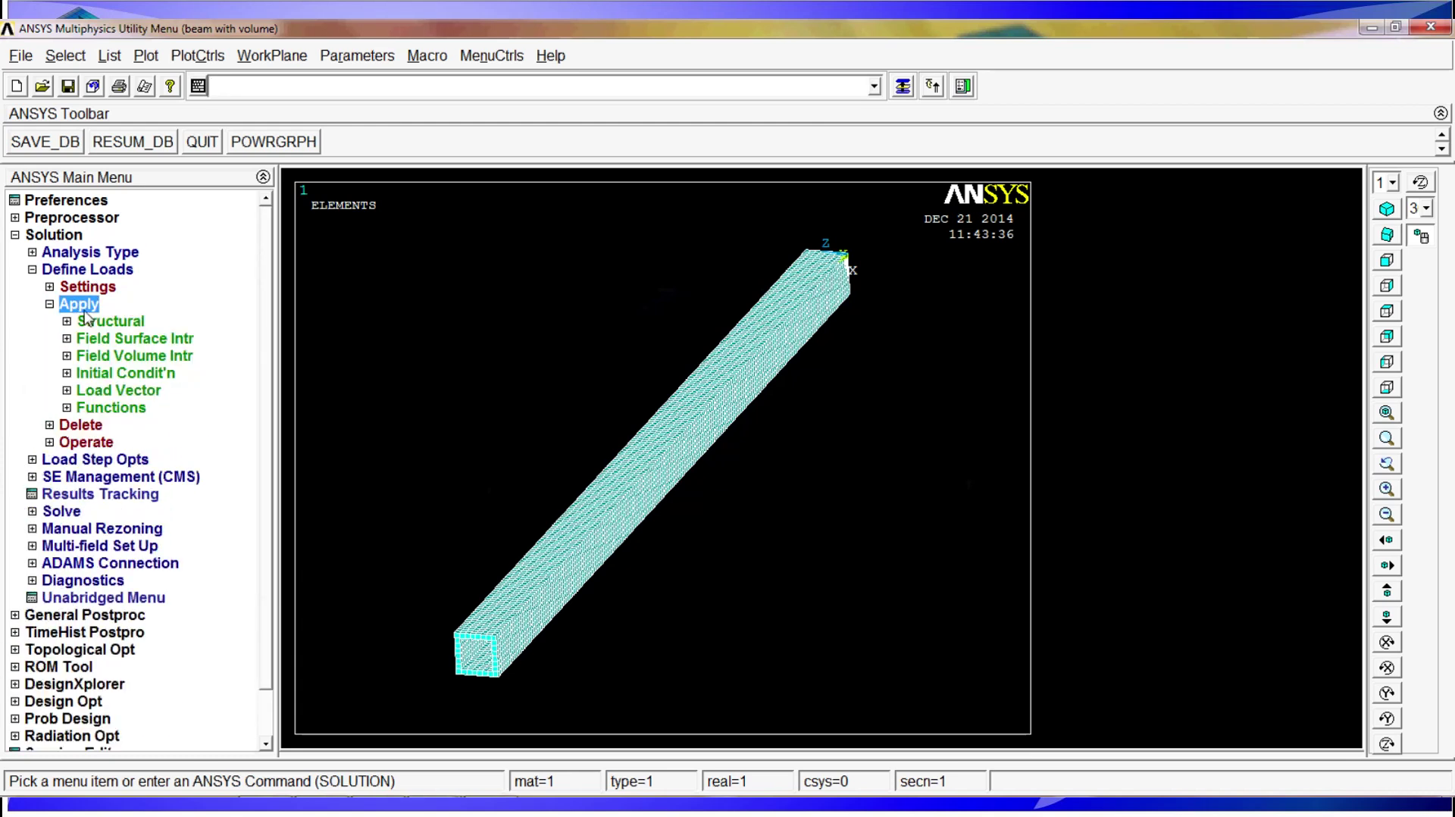
click(127, 323)
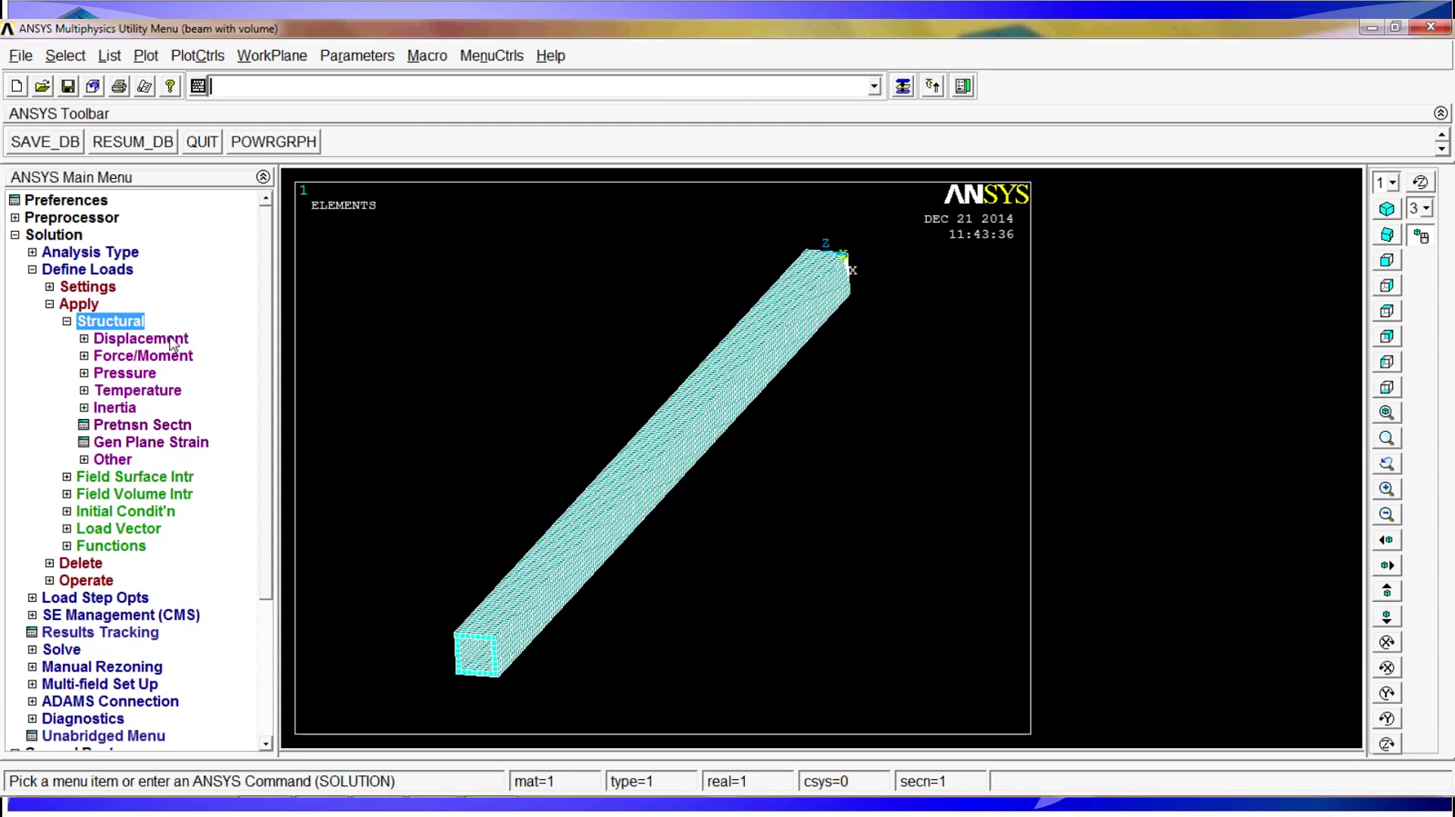
click(173, 340)
click(156, 371)
drag(585, 383, 518, 426)
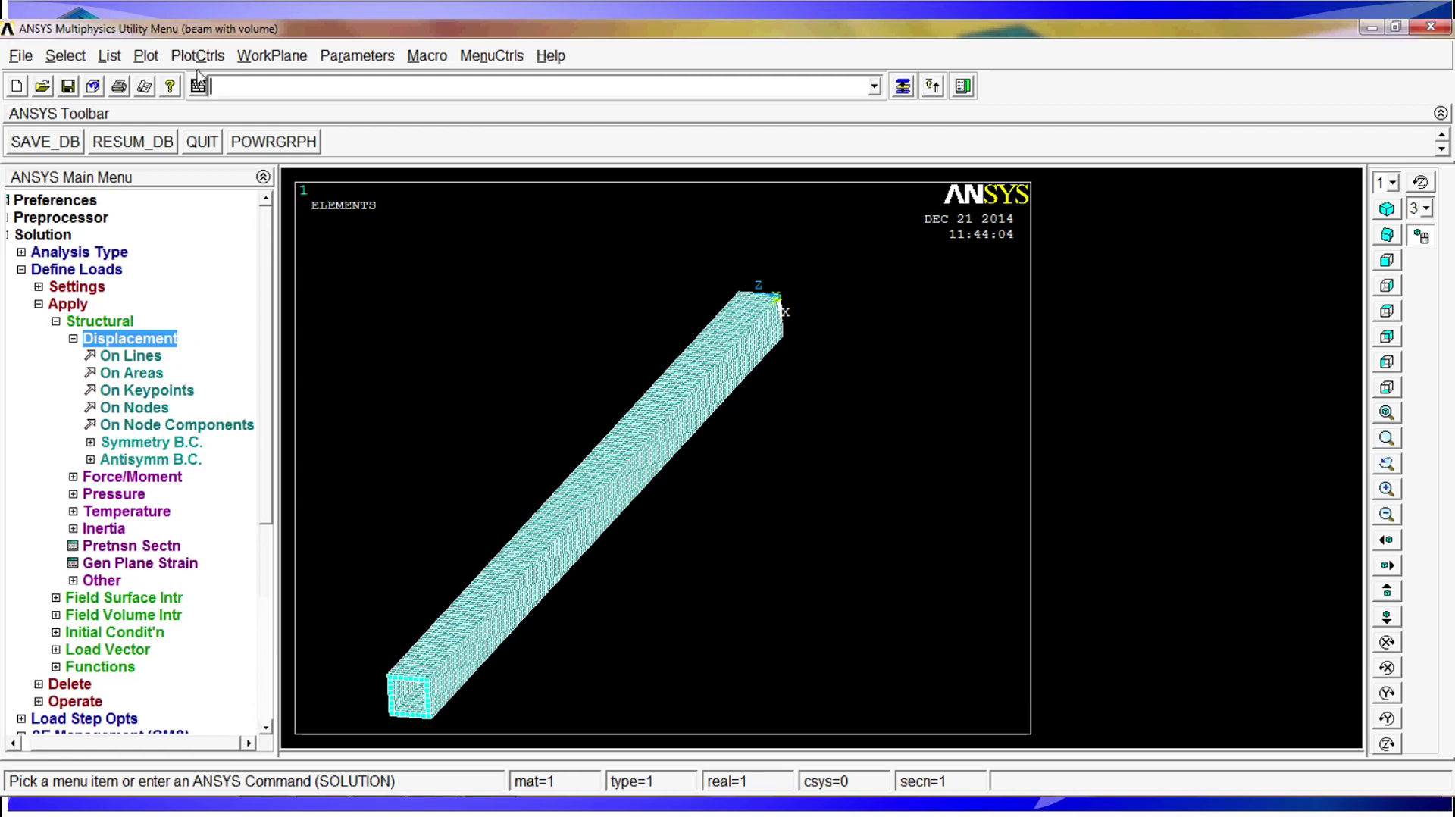
middle_drag(645, 312, 577, 370)
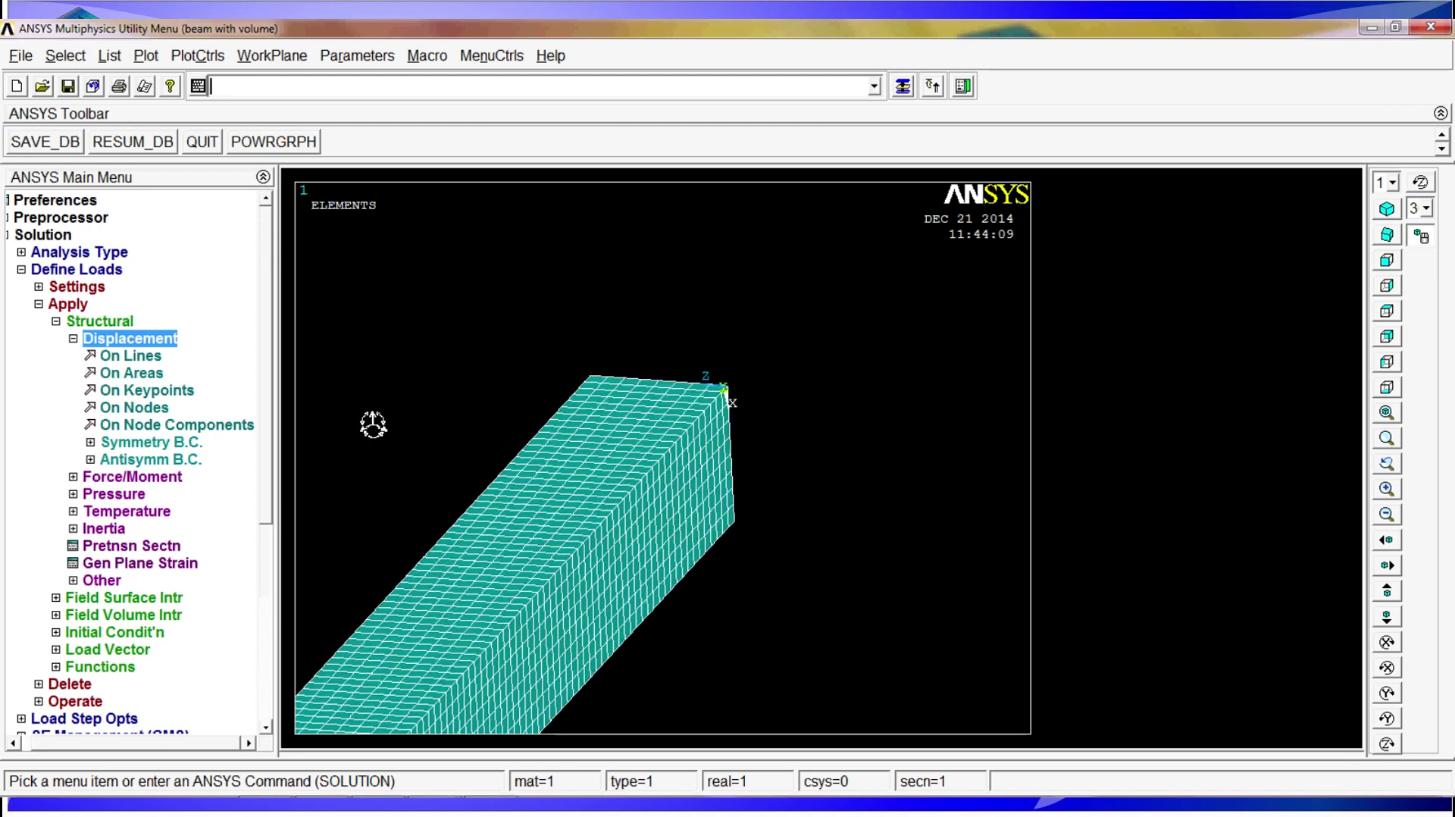
click(148, 375)
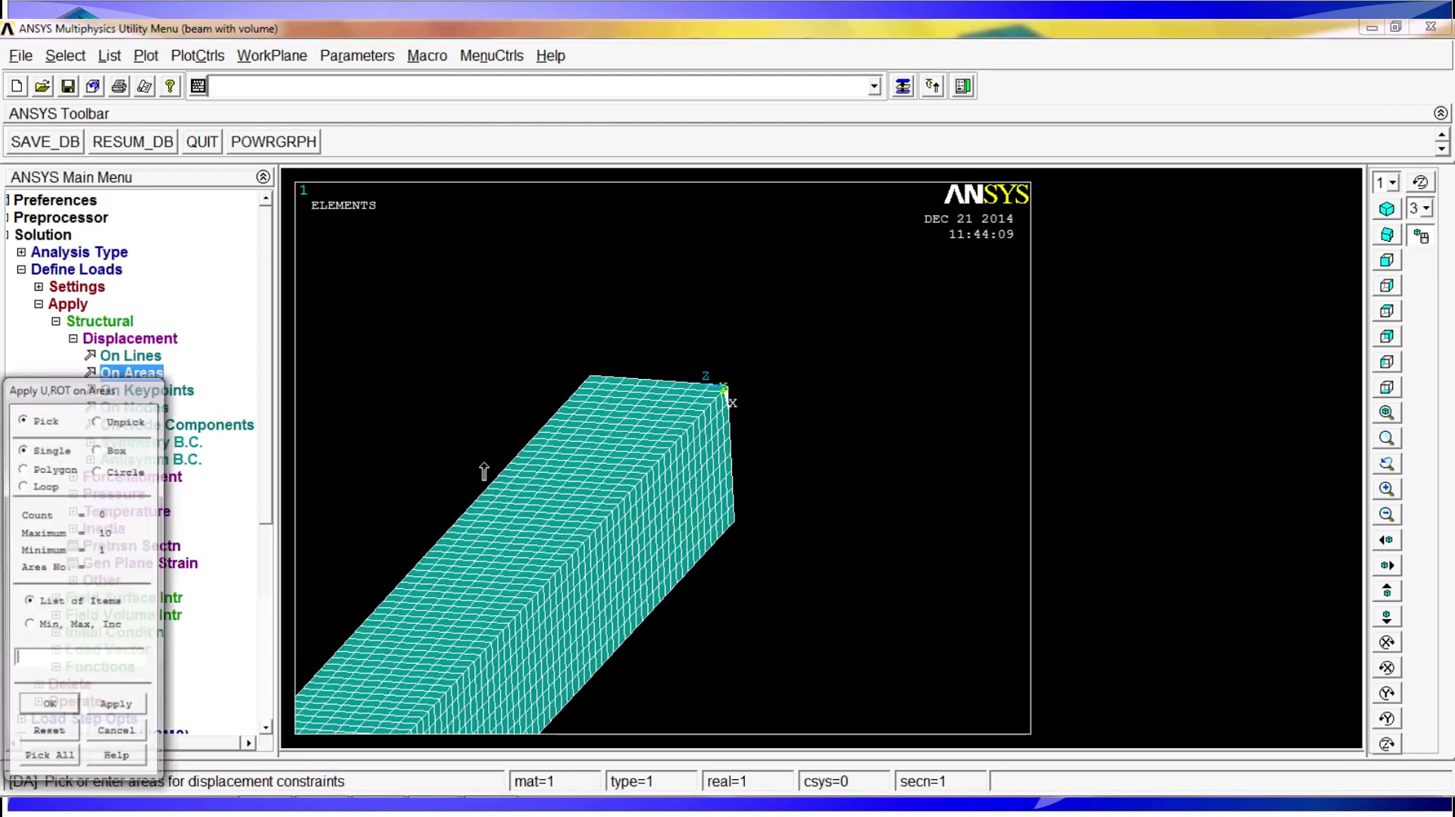
click(697, 488)
click(74, 708)
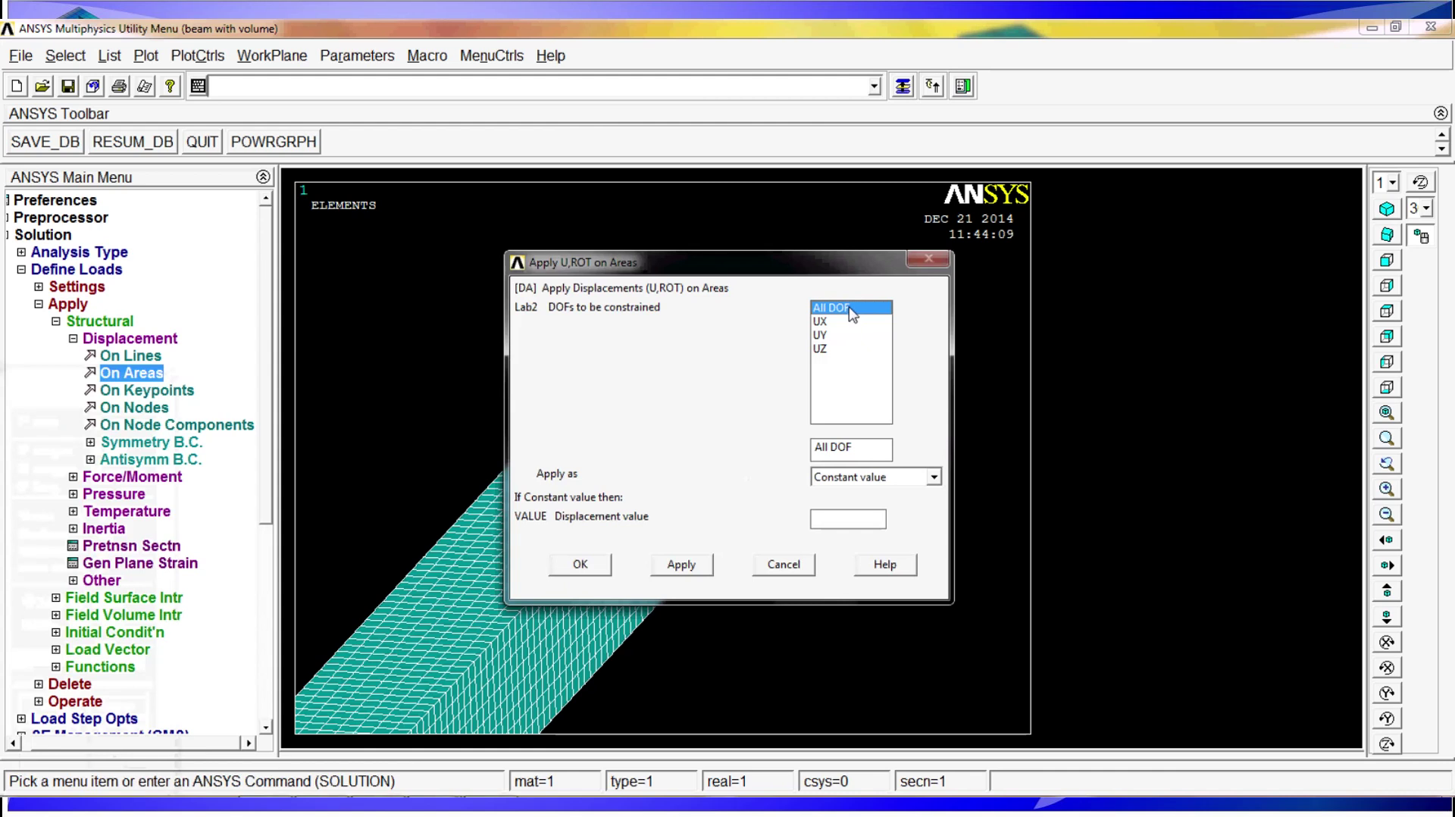
click(849, 522)
text(0)
click(591, 569)
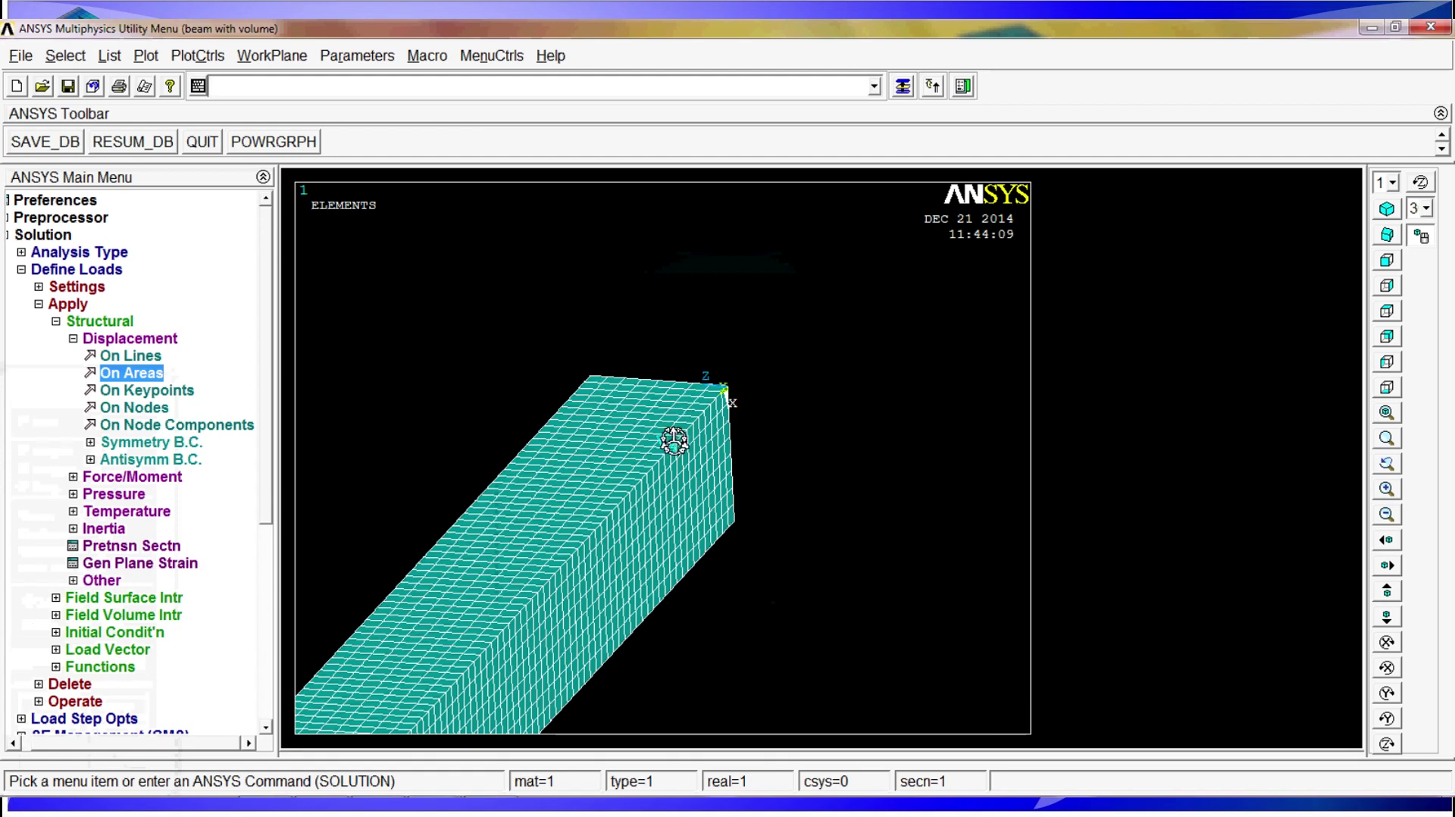
- Examine the meshed beam and its constrained end from several angles, including the isometric view
right_drag(678, 463, 784, 429)
drag(785, 429, 650, 471)
drag(538, 660, 735, 360)
right_drag(733, 356, 758, 420)
drag(758, 420, 662, 447)
scroll(662, 446, up, 3)
scroll(669, 441, down, 3)
click(1383, 212)
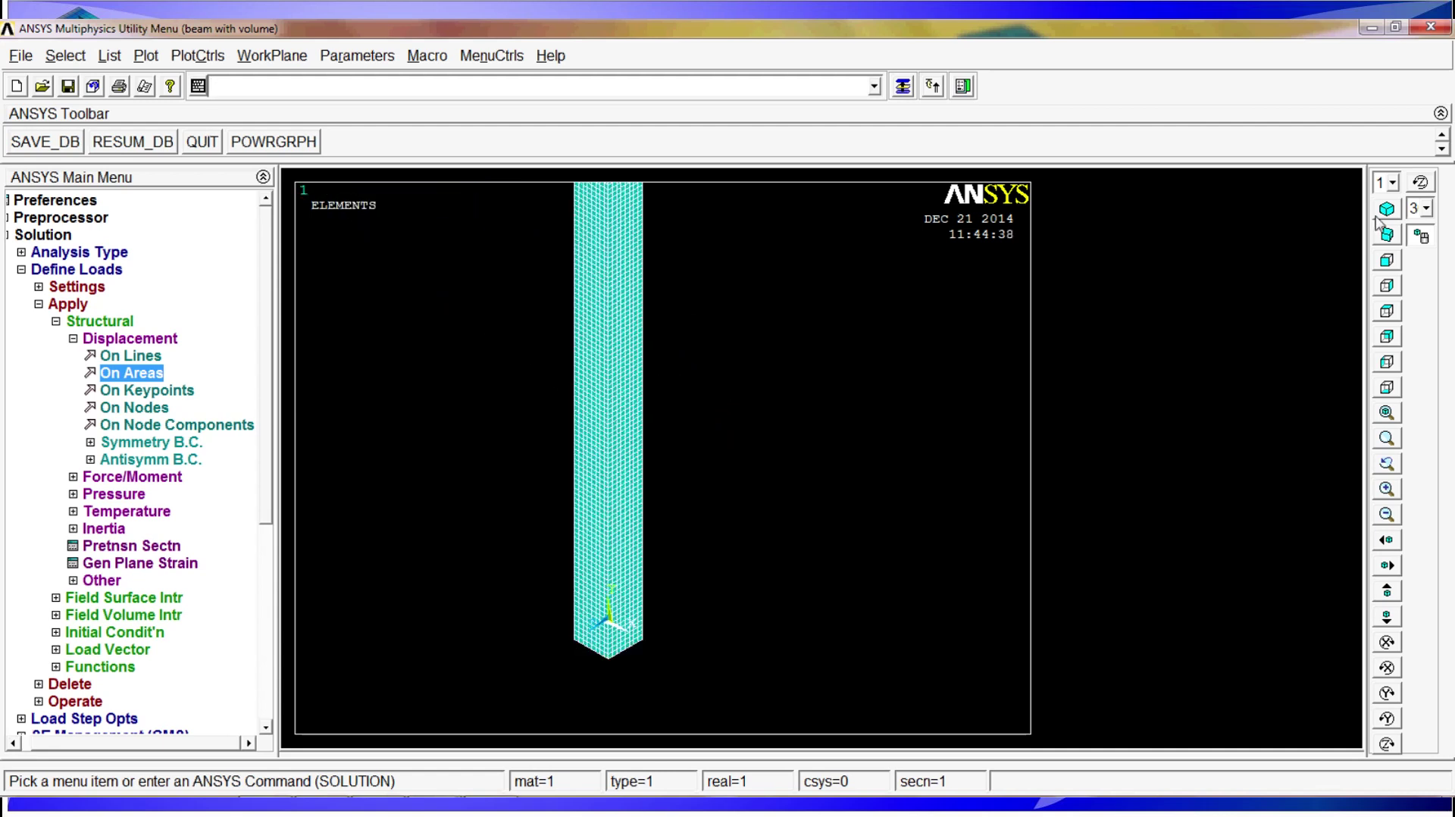
scroll(697, 519, down, 5)
right_drag(705, 341, 565, 635)
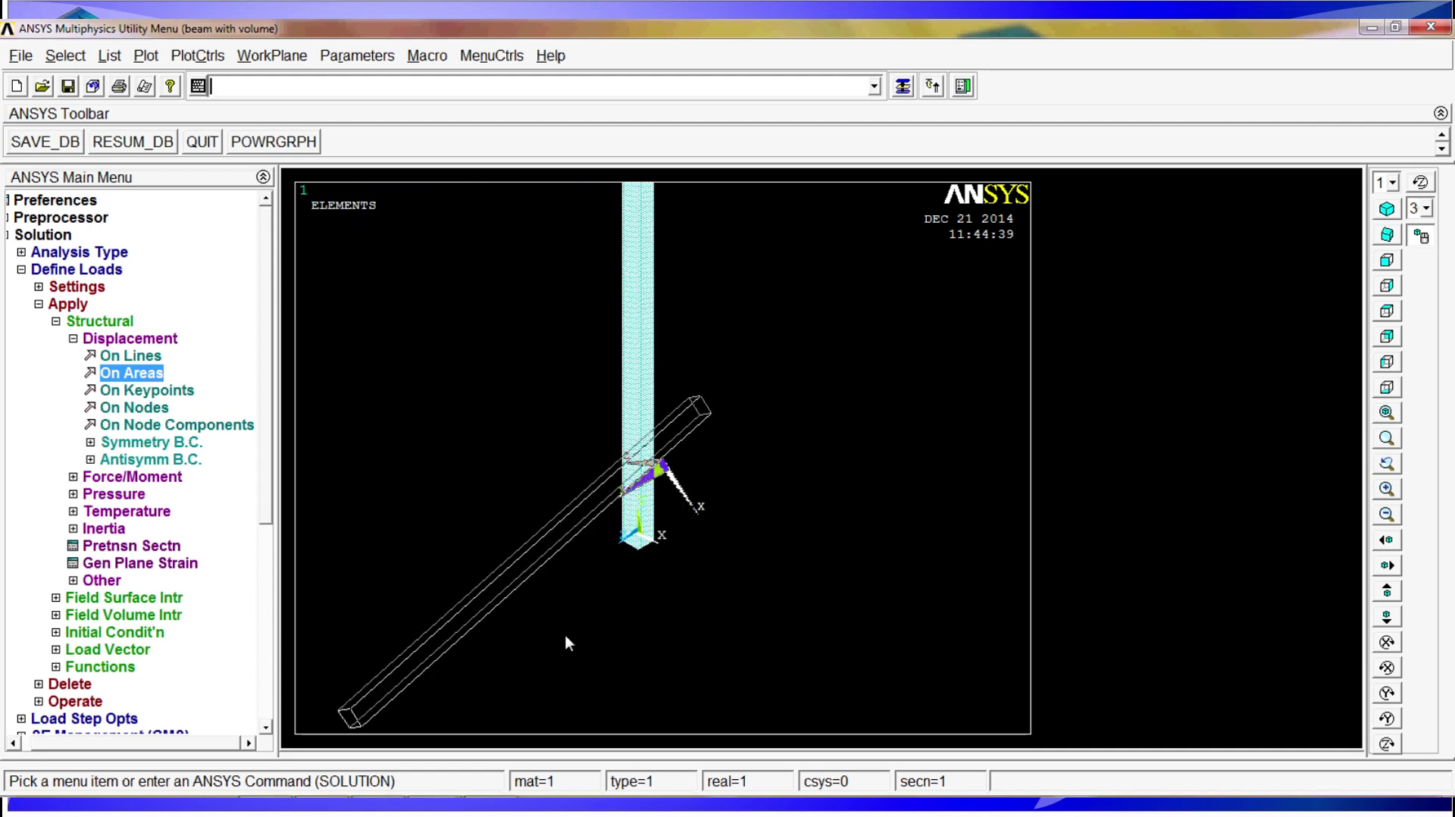
middle_drag(565, 637, 712, 440)
middle_drag(666, 512, 824, 489)
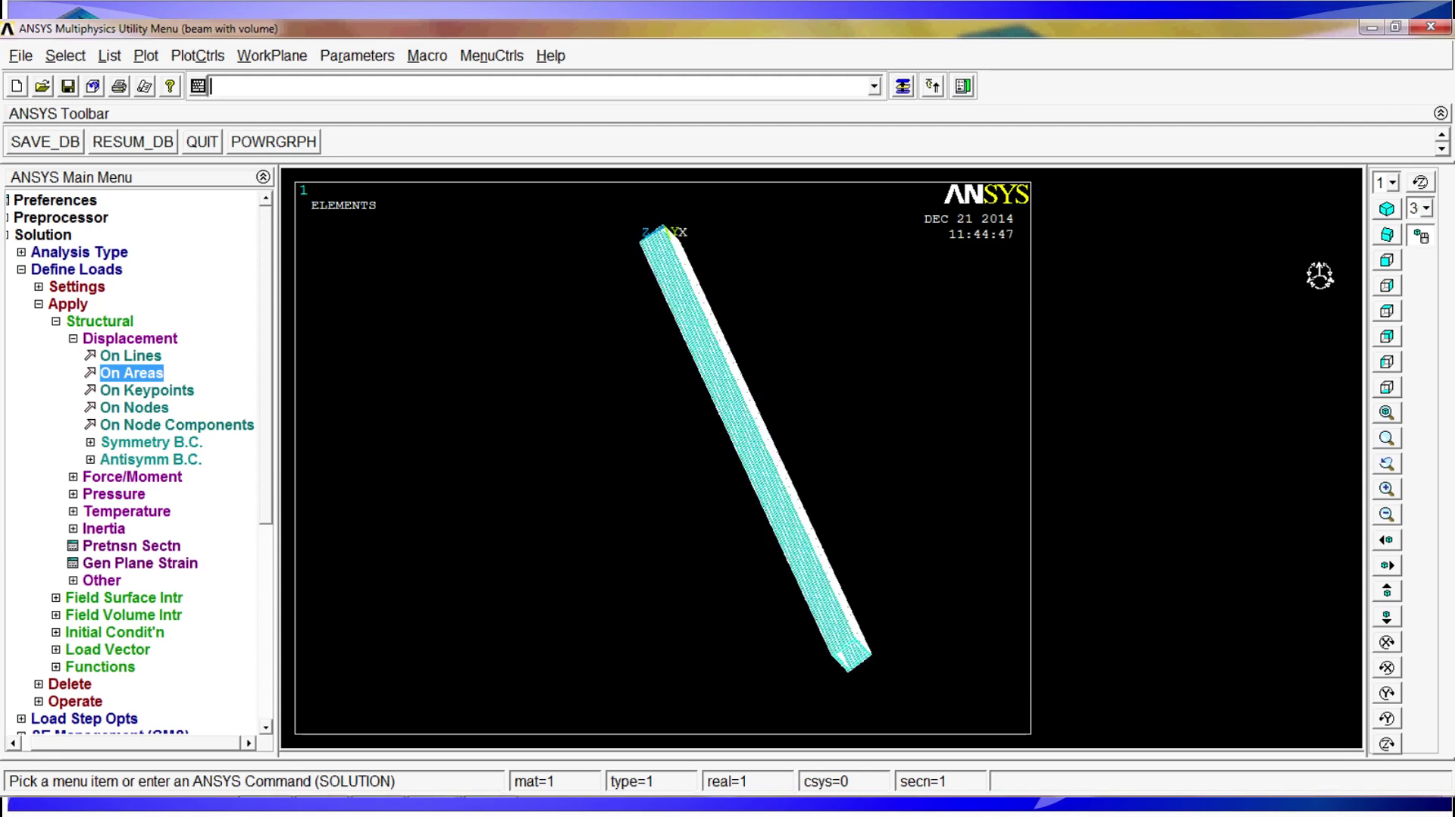
- Examine the meshed hollow square end of the beam head-on and from an angle along its length
click(1386, 285)
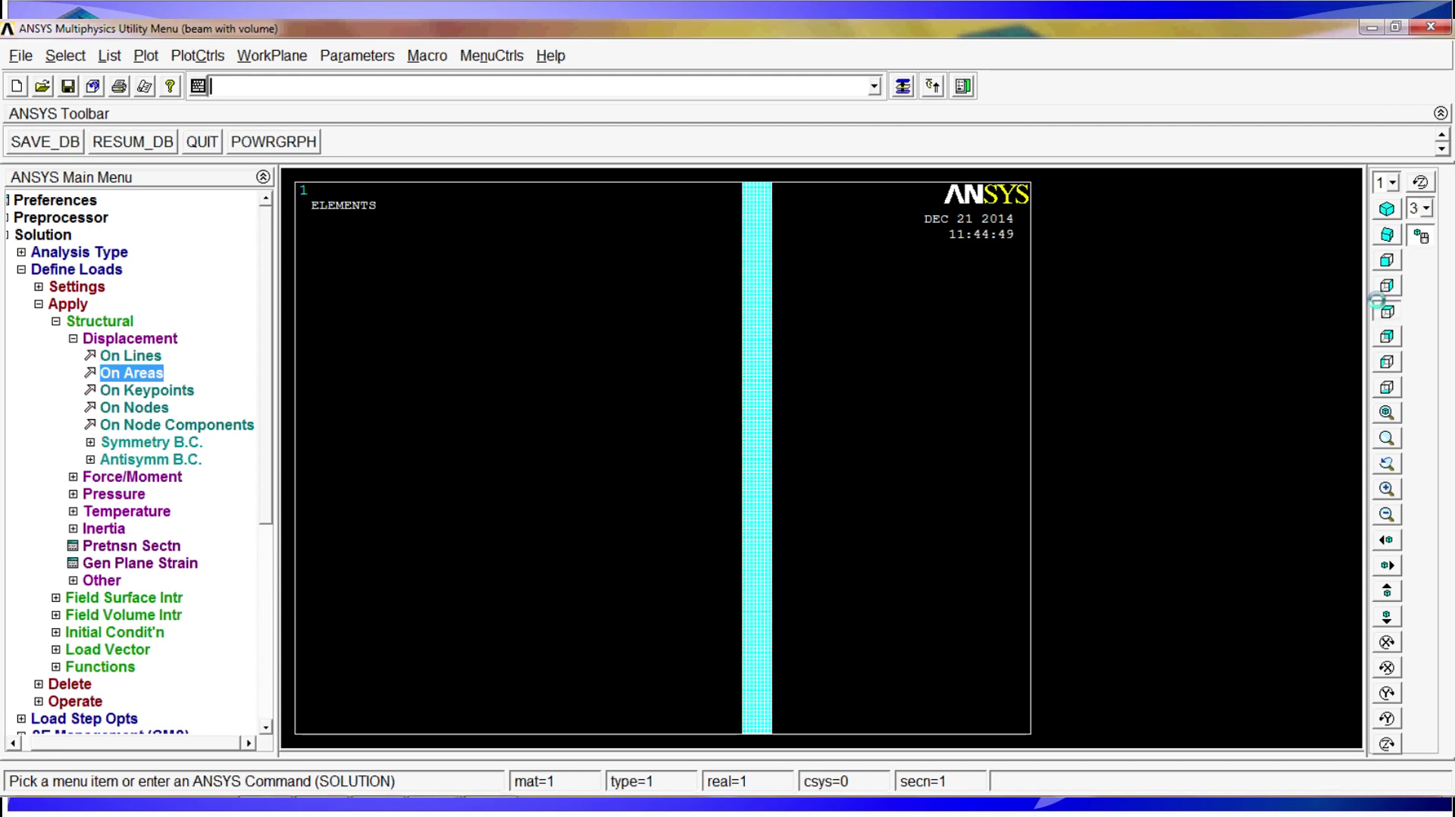
click(1387, 311)
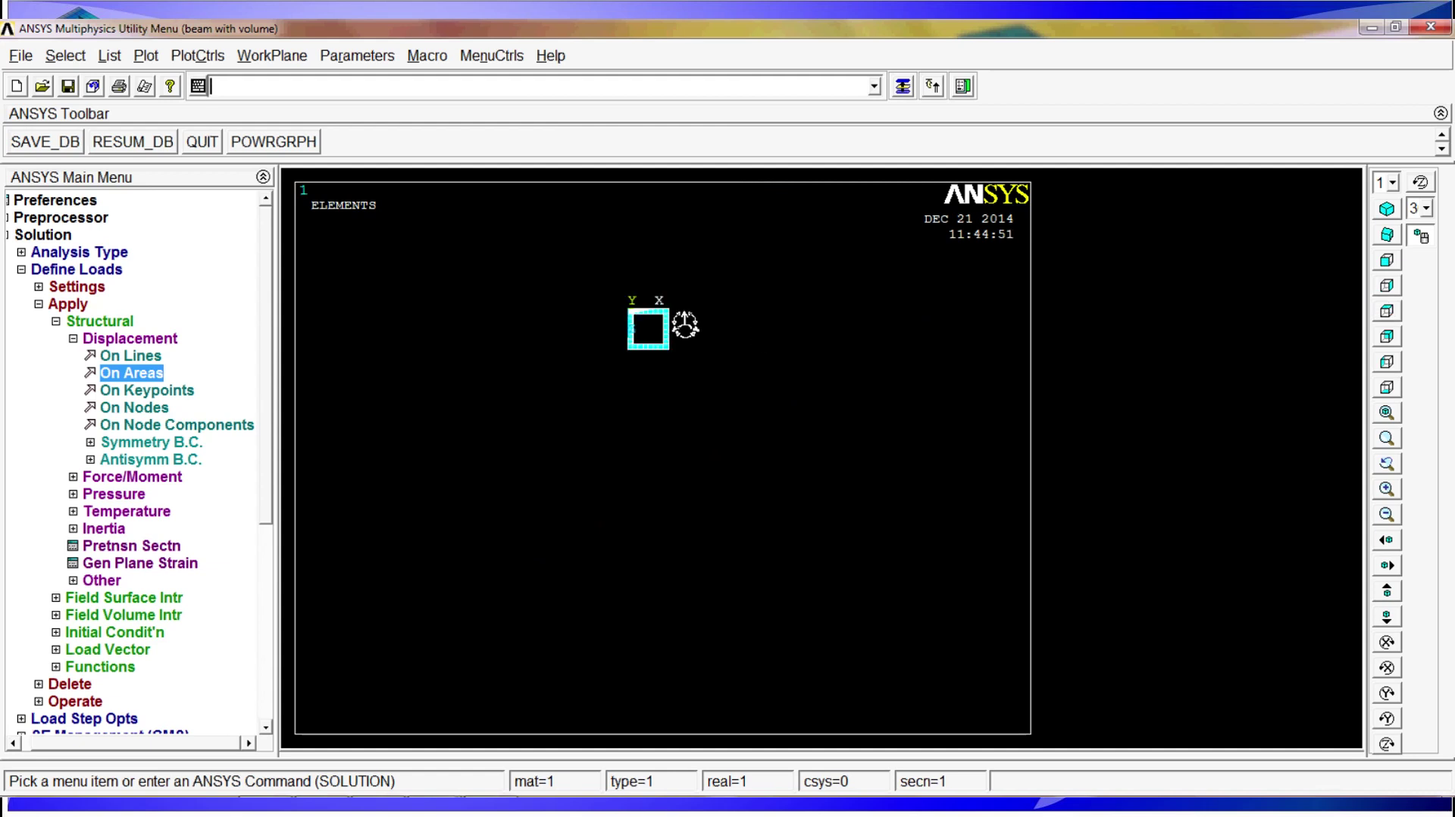
drag(685, 324, 656, 465)
scroll(645, 474, up, 2)
scroll(635, 483, up, 2)
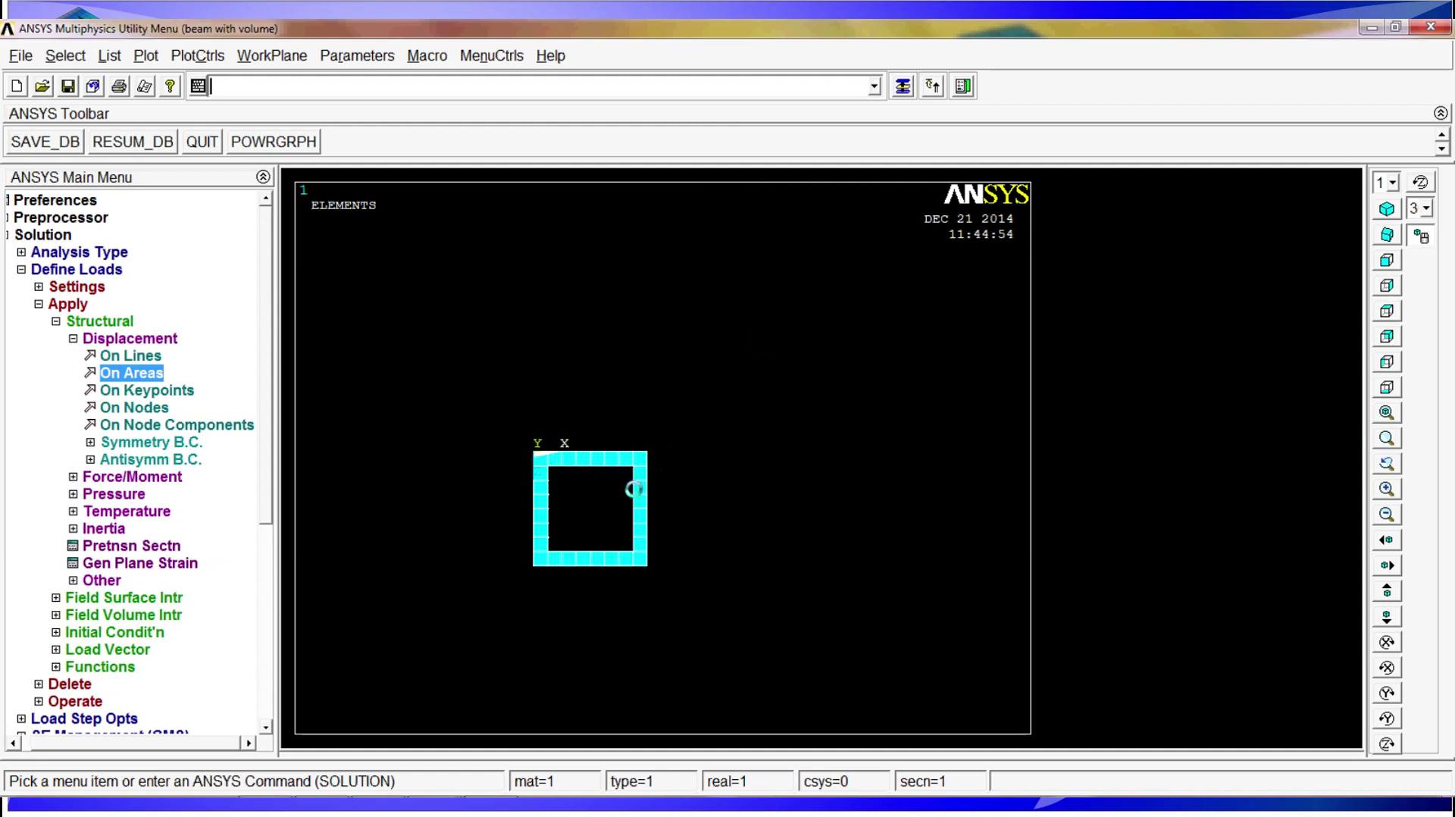
scroll(530, 546, up, 2)
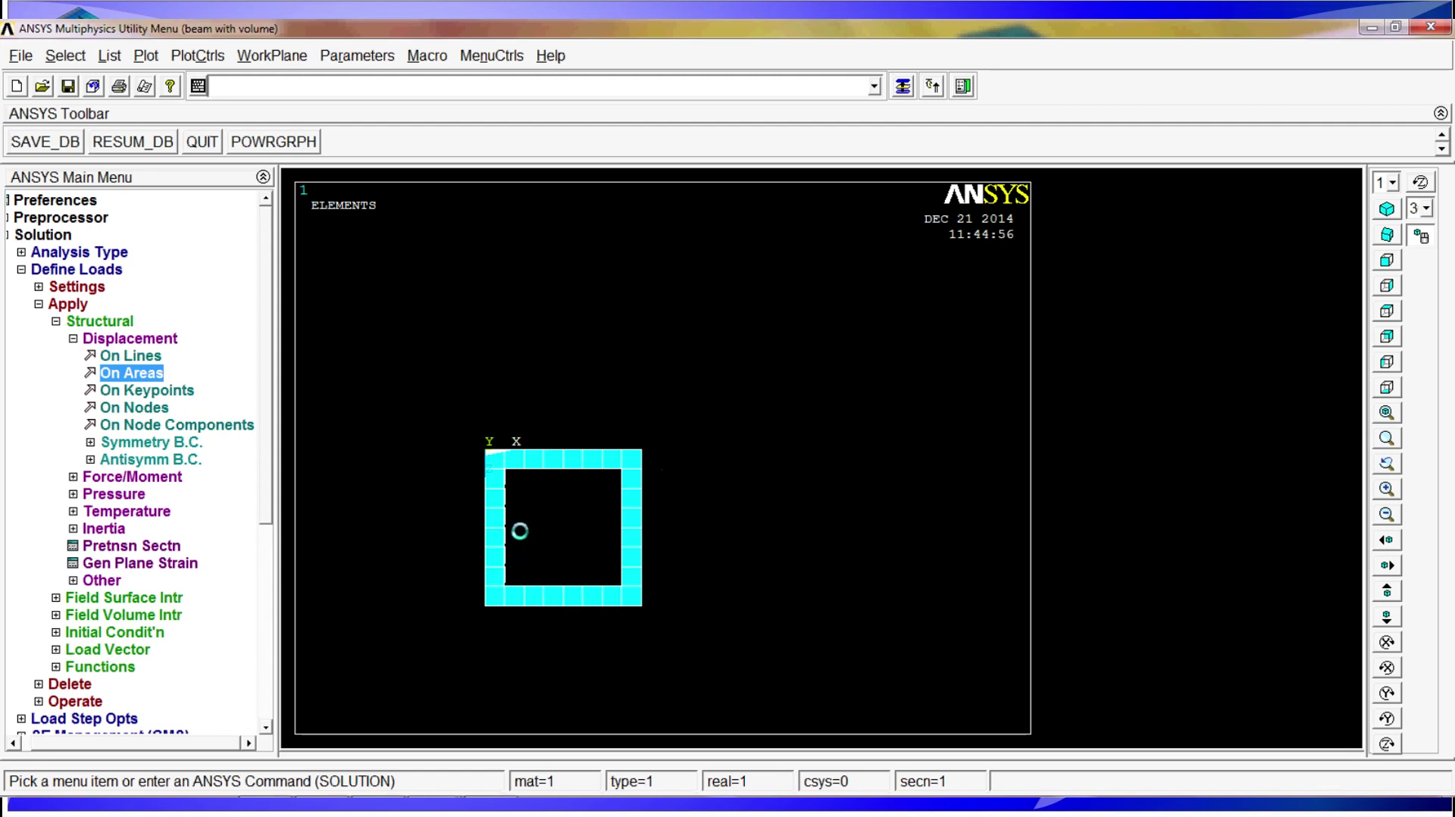
right_drag(472, 484, 613, 503)
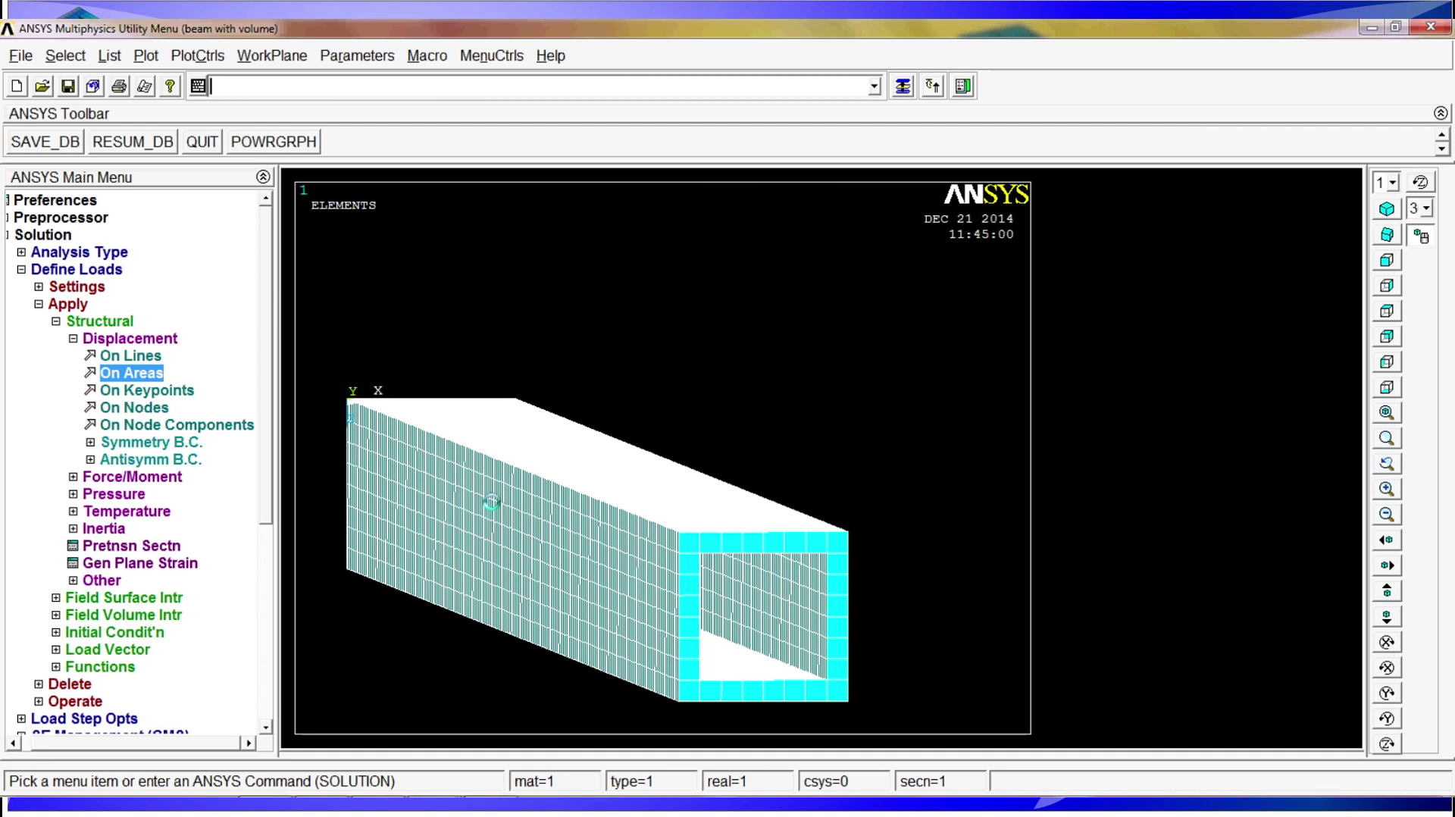
scroll(493, 506, down, 2)
right_drag(493, 510, 584, 536)
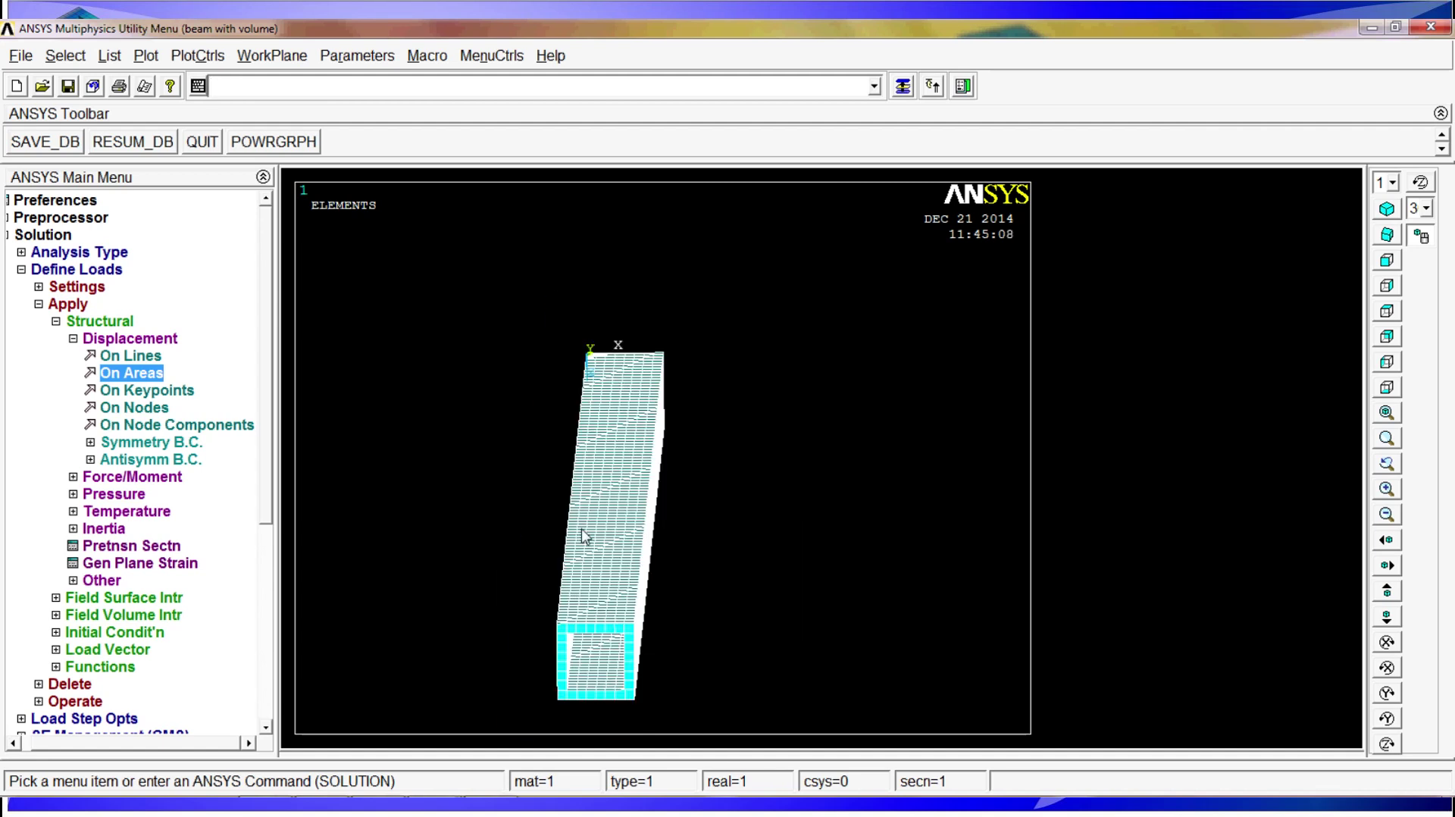
ctrl+drag(584, 536, 548, 477)
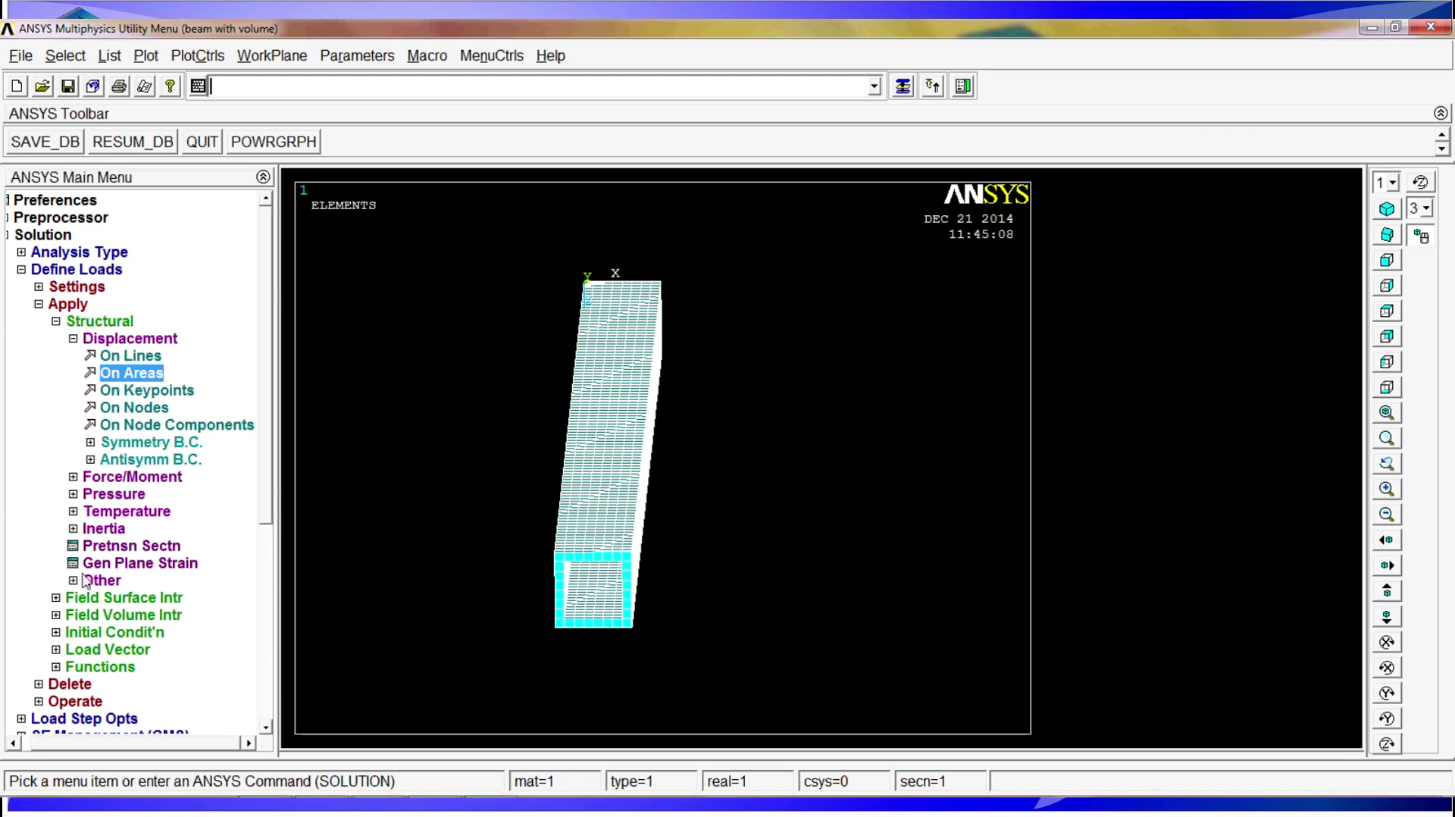
- Apply a global gravitational acceleration of 9.81 in the Z direction as a structural inertia load
click(104, 528)
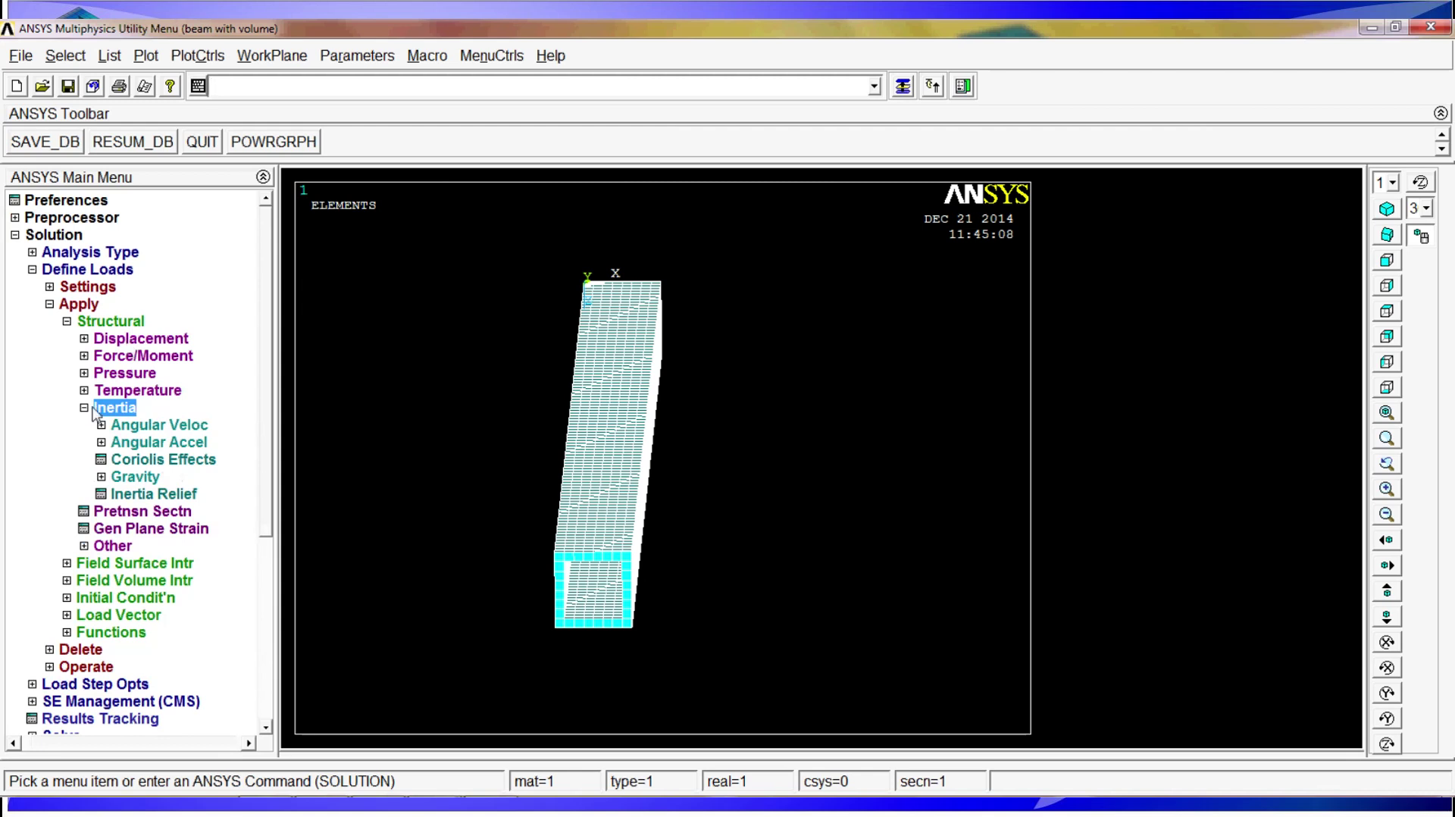
click(135, 476)
click(151, 494)
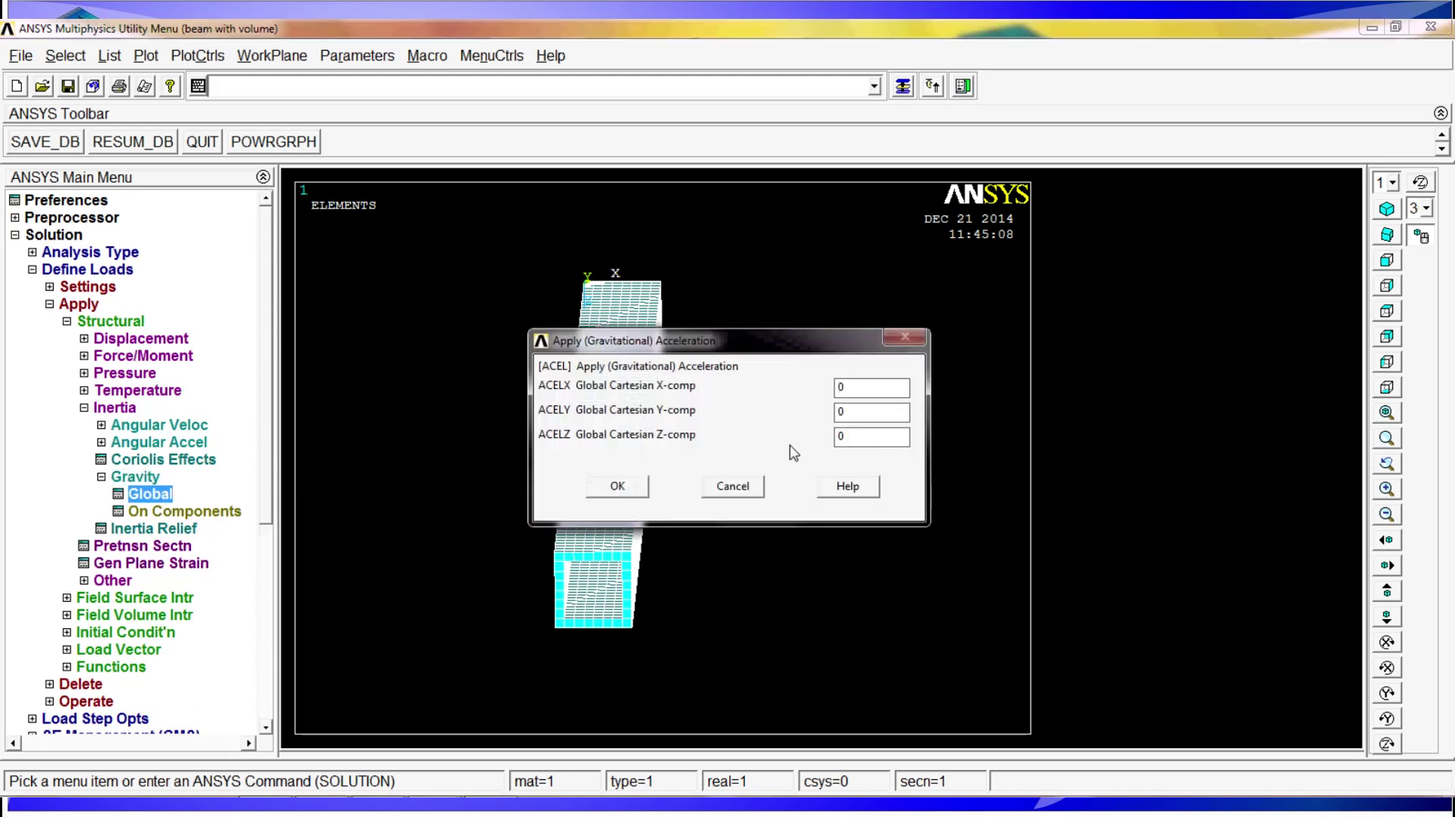
double_click(859, 436)
text(9.81)
click(634, 495)
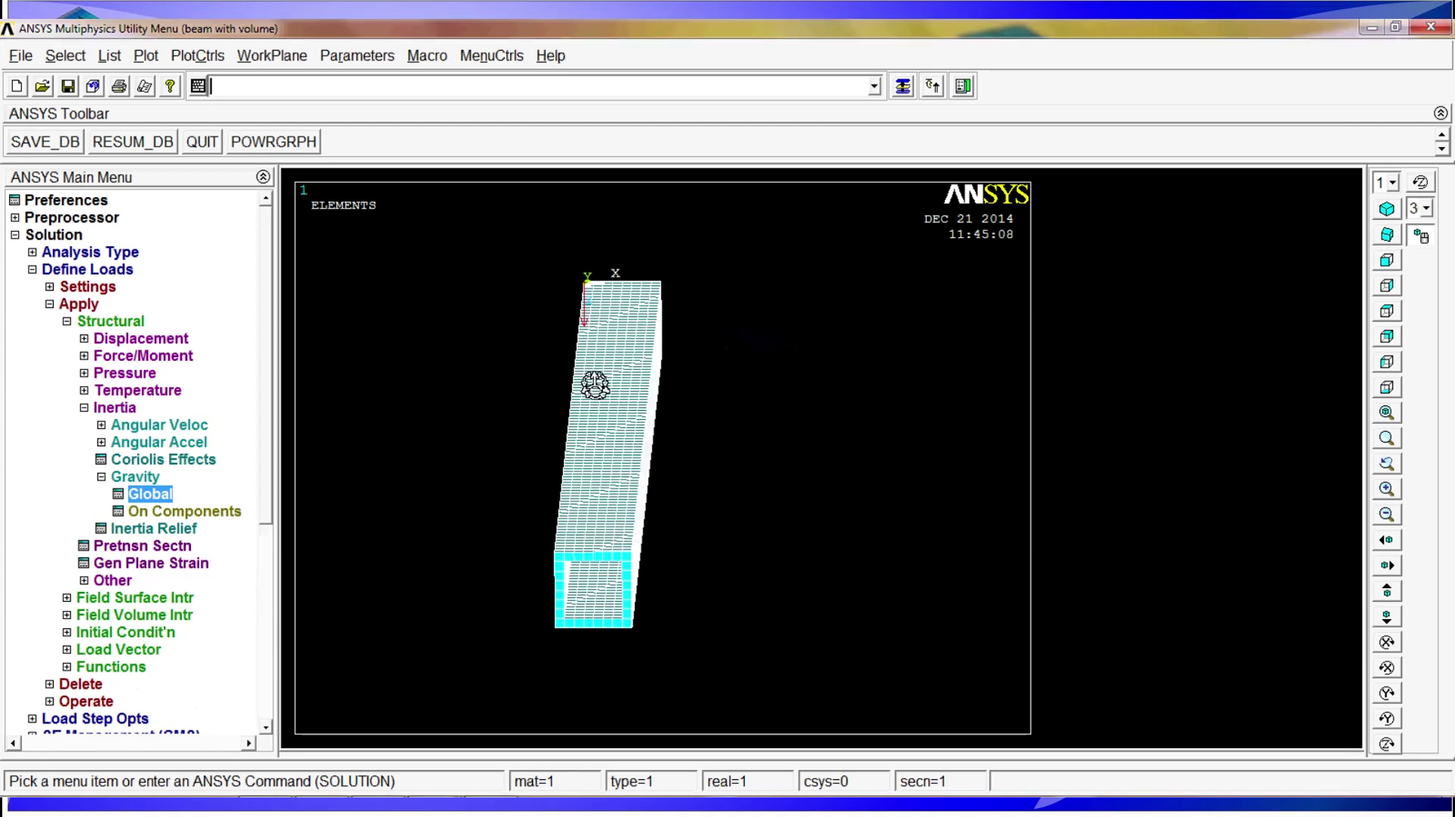
ctrl+right_drag(475, 369, 539, 393)
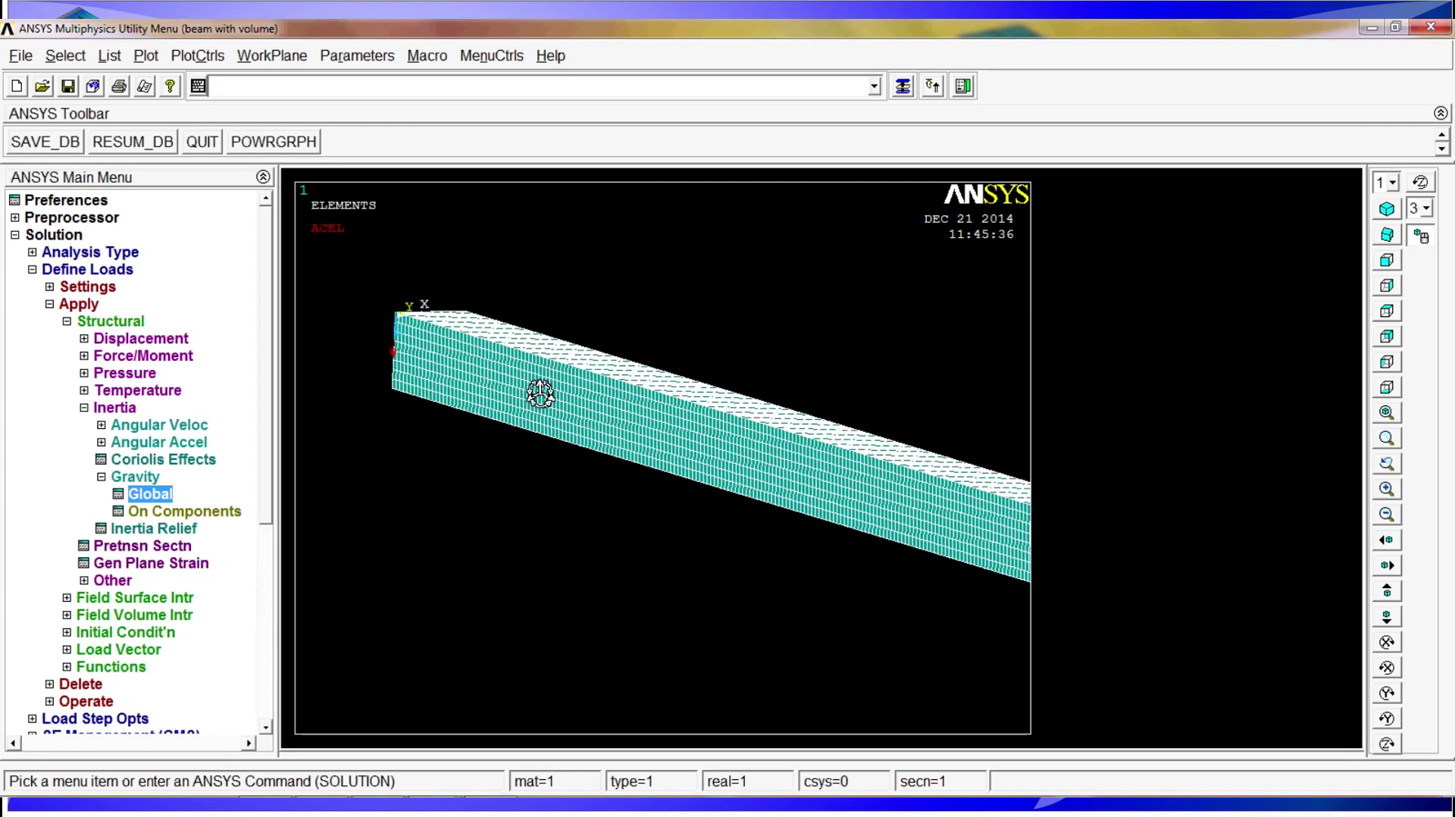
- Reverse the global gravity load by setting its Cartesian Z-component to -9.81, and check the acceleration arrow on the beam
click(141, 496)
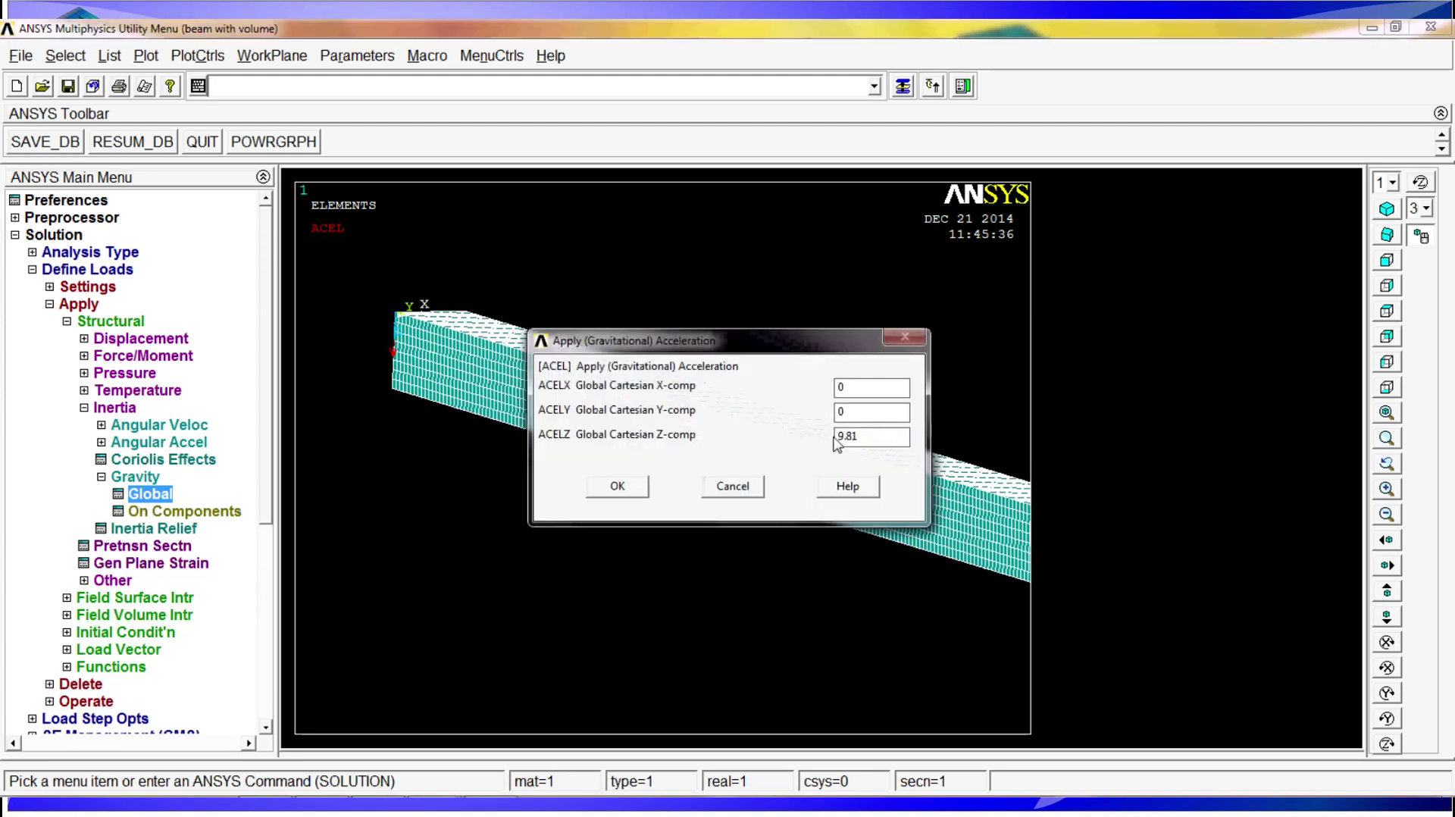
click(839, 435)
text(-)
key(Return)
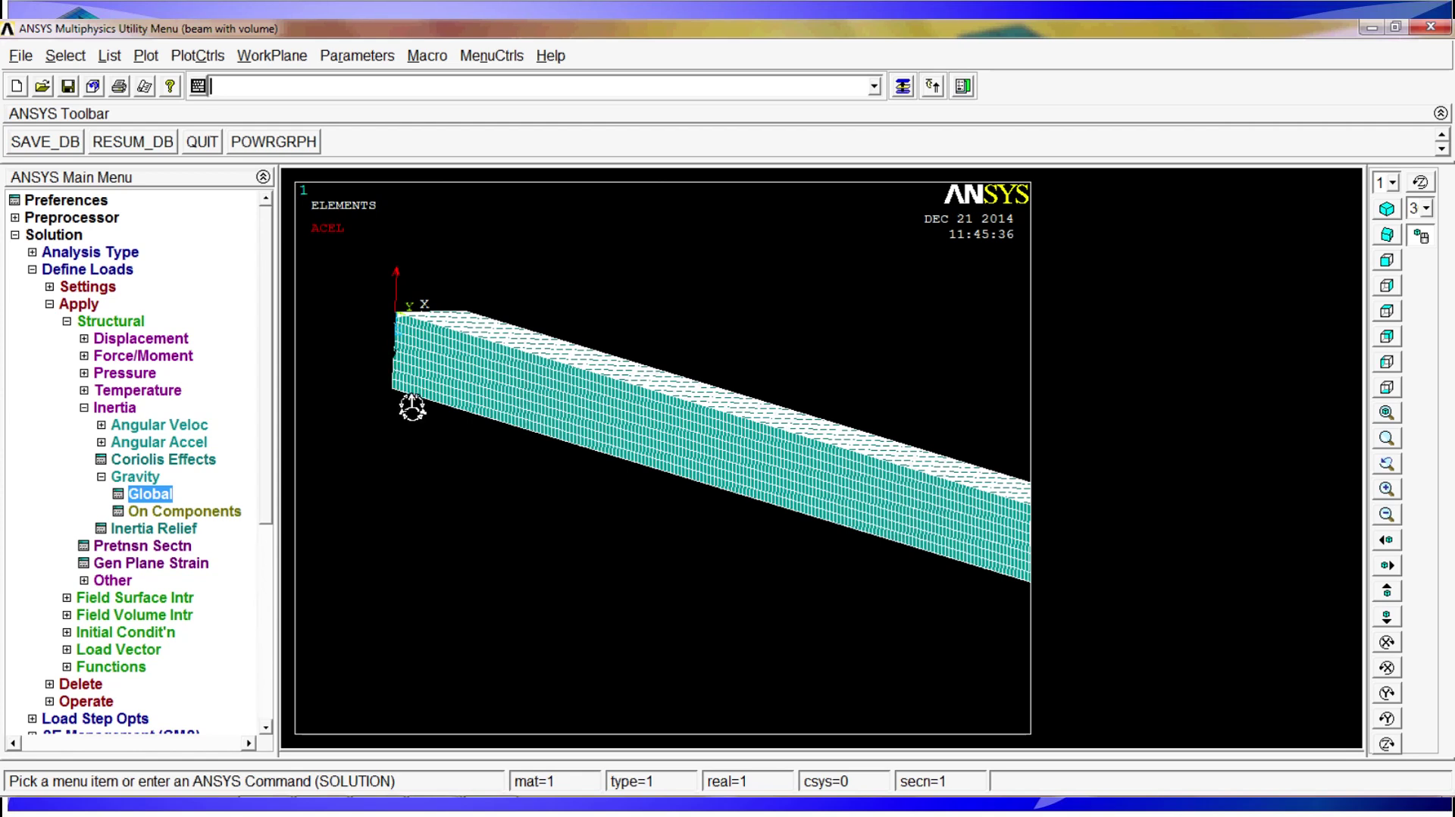
ctrl+drag(412, 408, 657, 537)
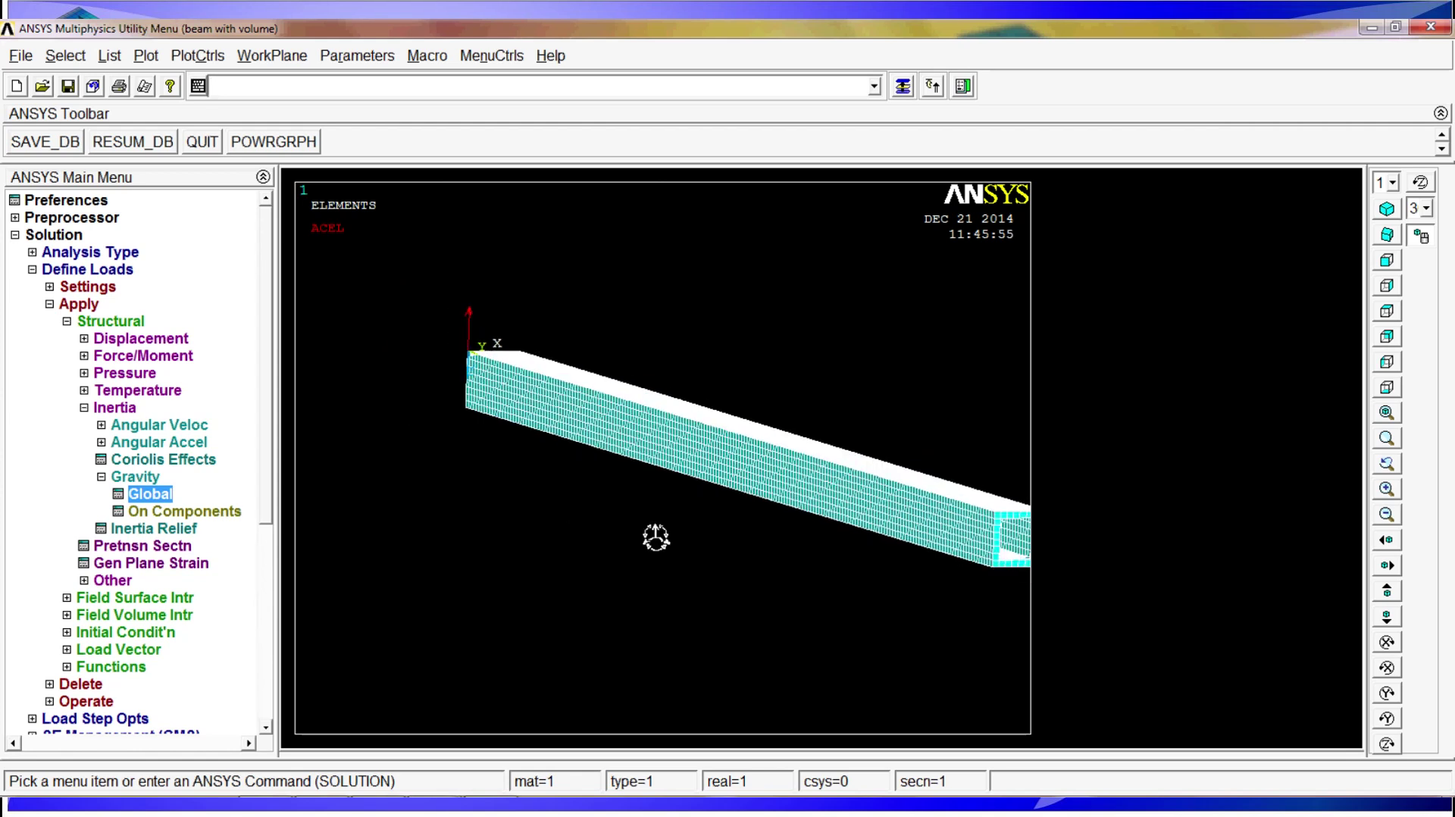
ctrl+right_drag(659, 516, 584, 503)
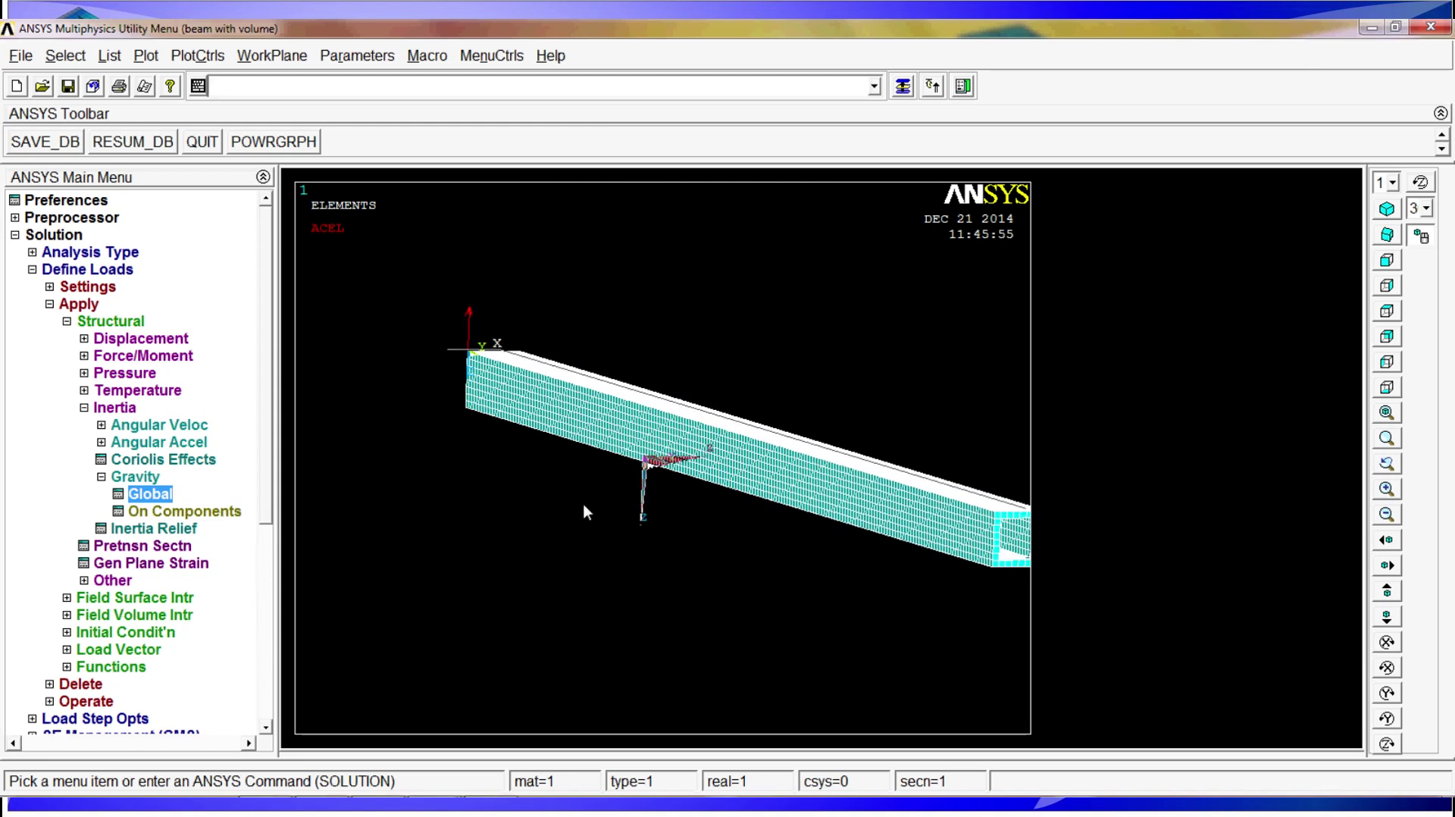
ctrl+middle_drag(583, 503, 658, 539)
ctrl+right_drag(657, 539, 702, 512)
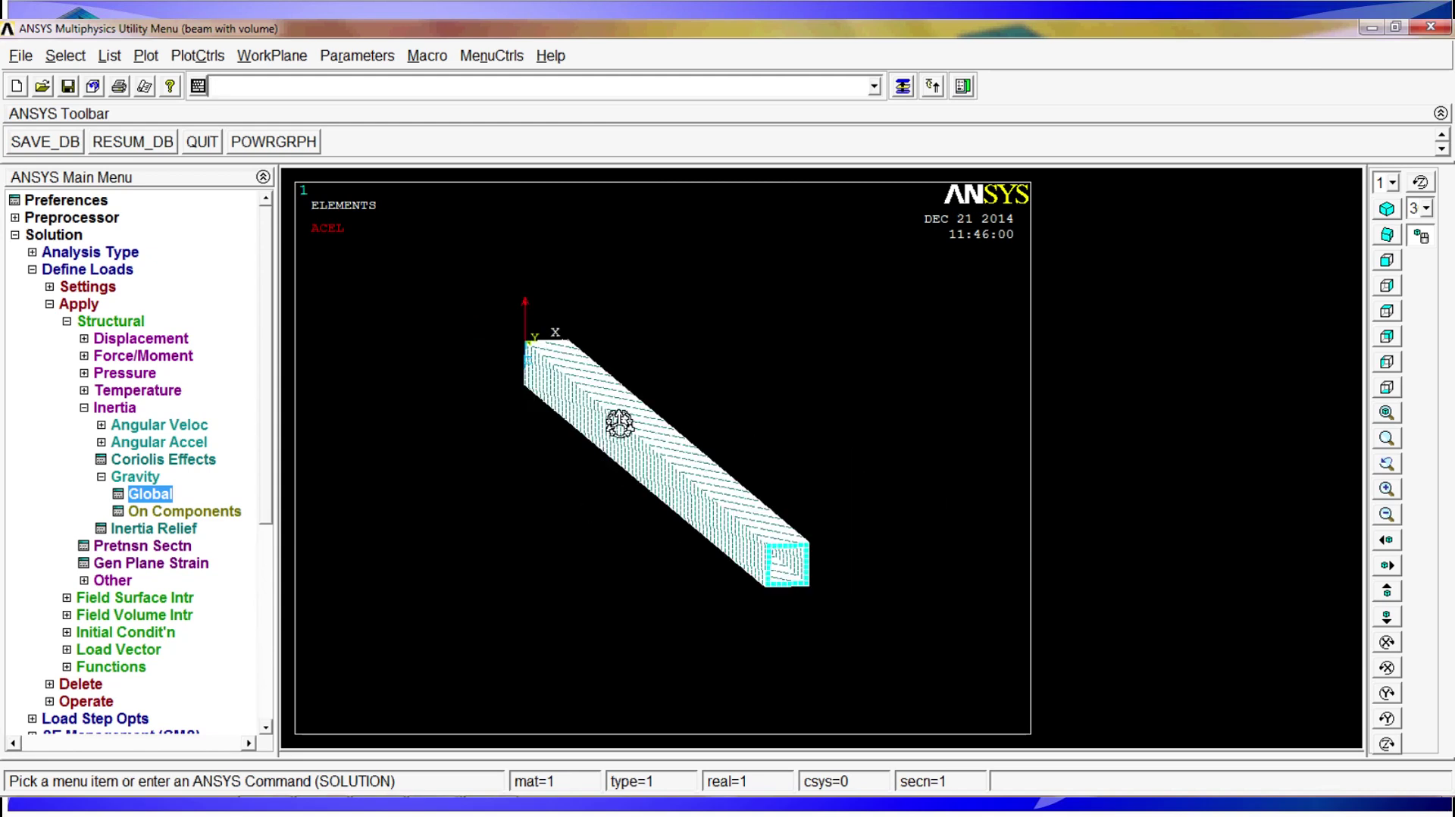
ctrl+right_drag(610, 447, 626, 416)
scroll(615, 530, down, 2)
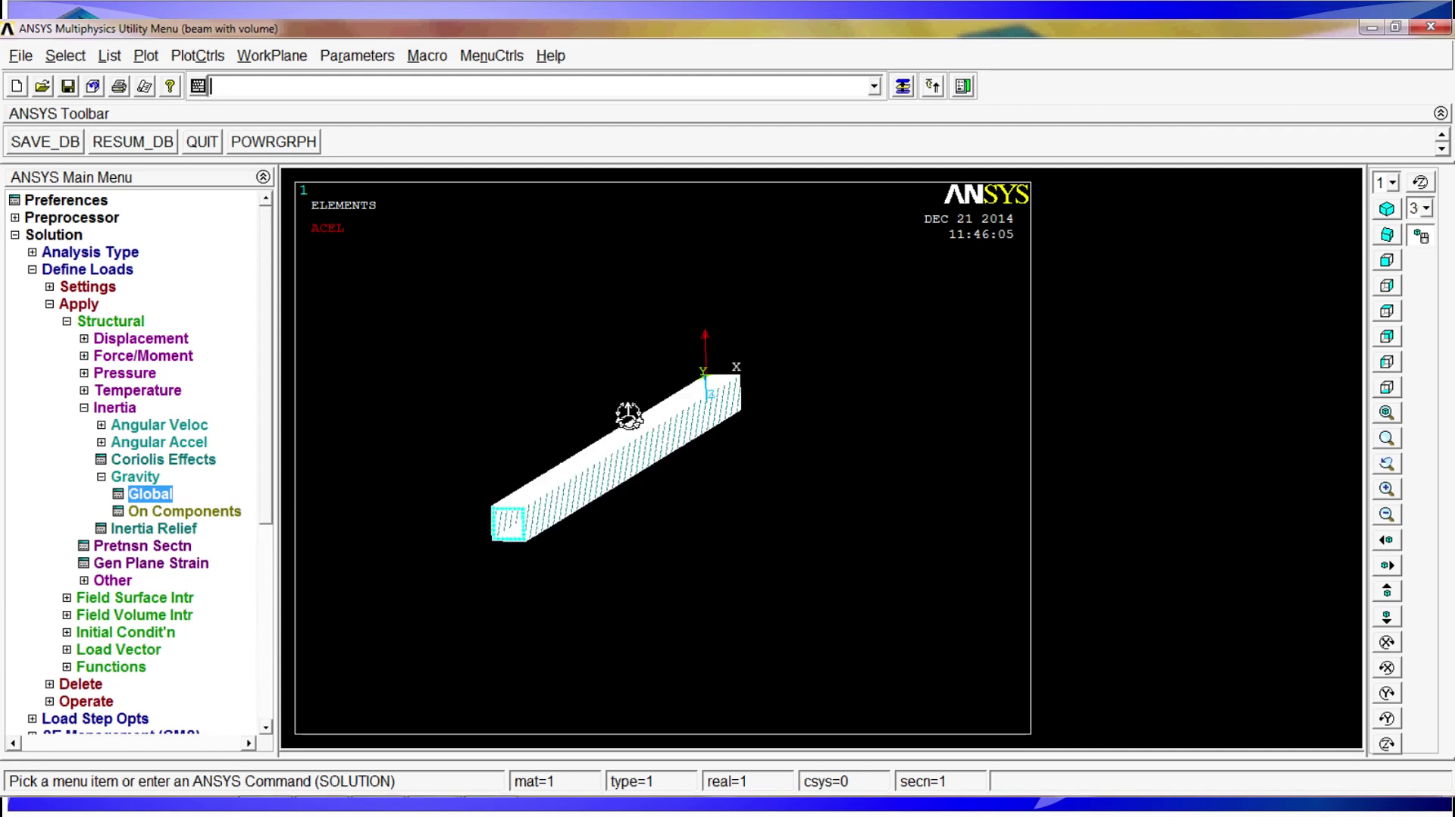
- Solve the current load step and dismiss the completion note and the status summary
click(87, 269)
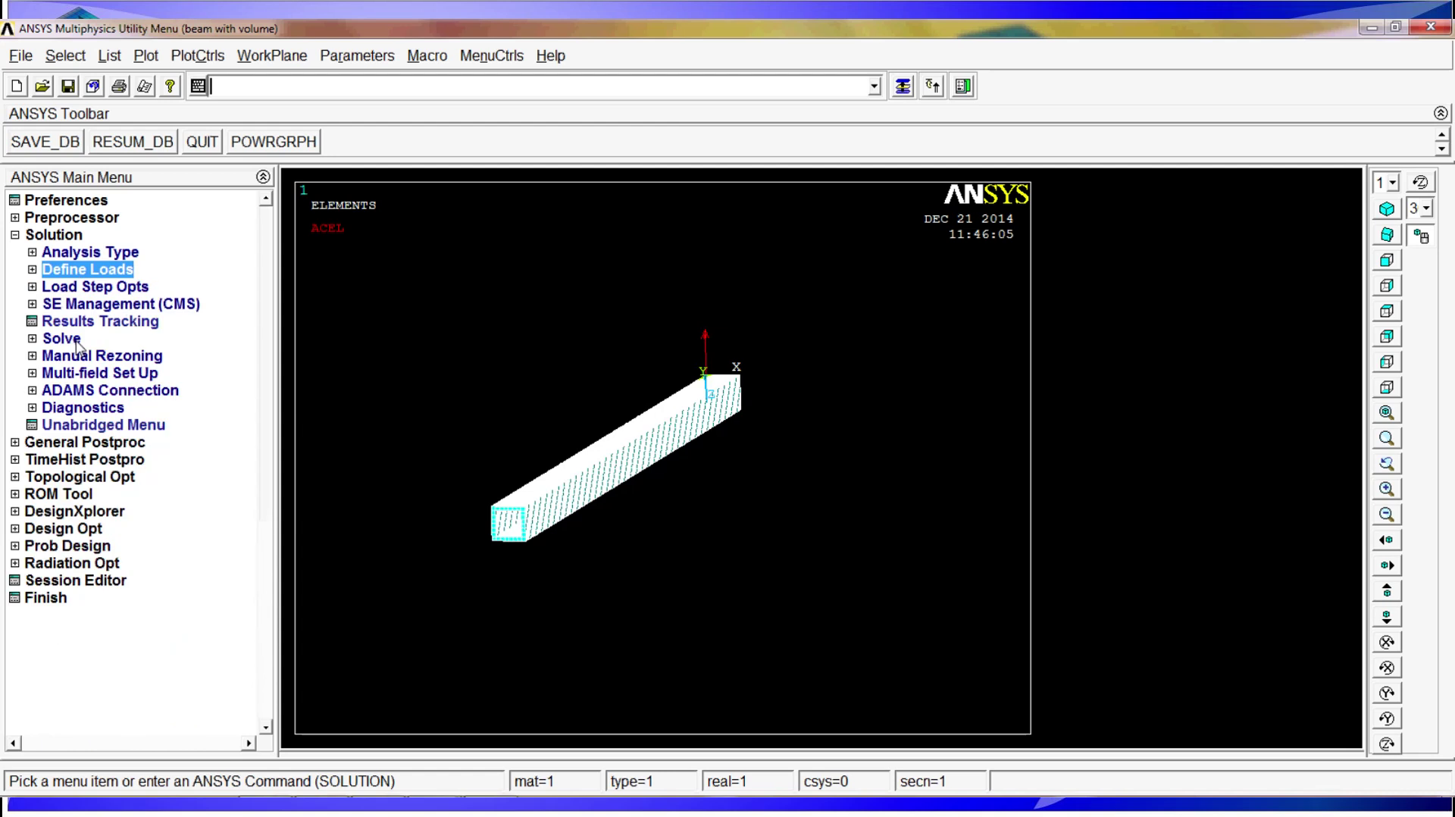
click(78, 341)
click(127, 357)
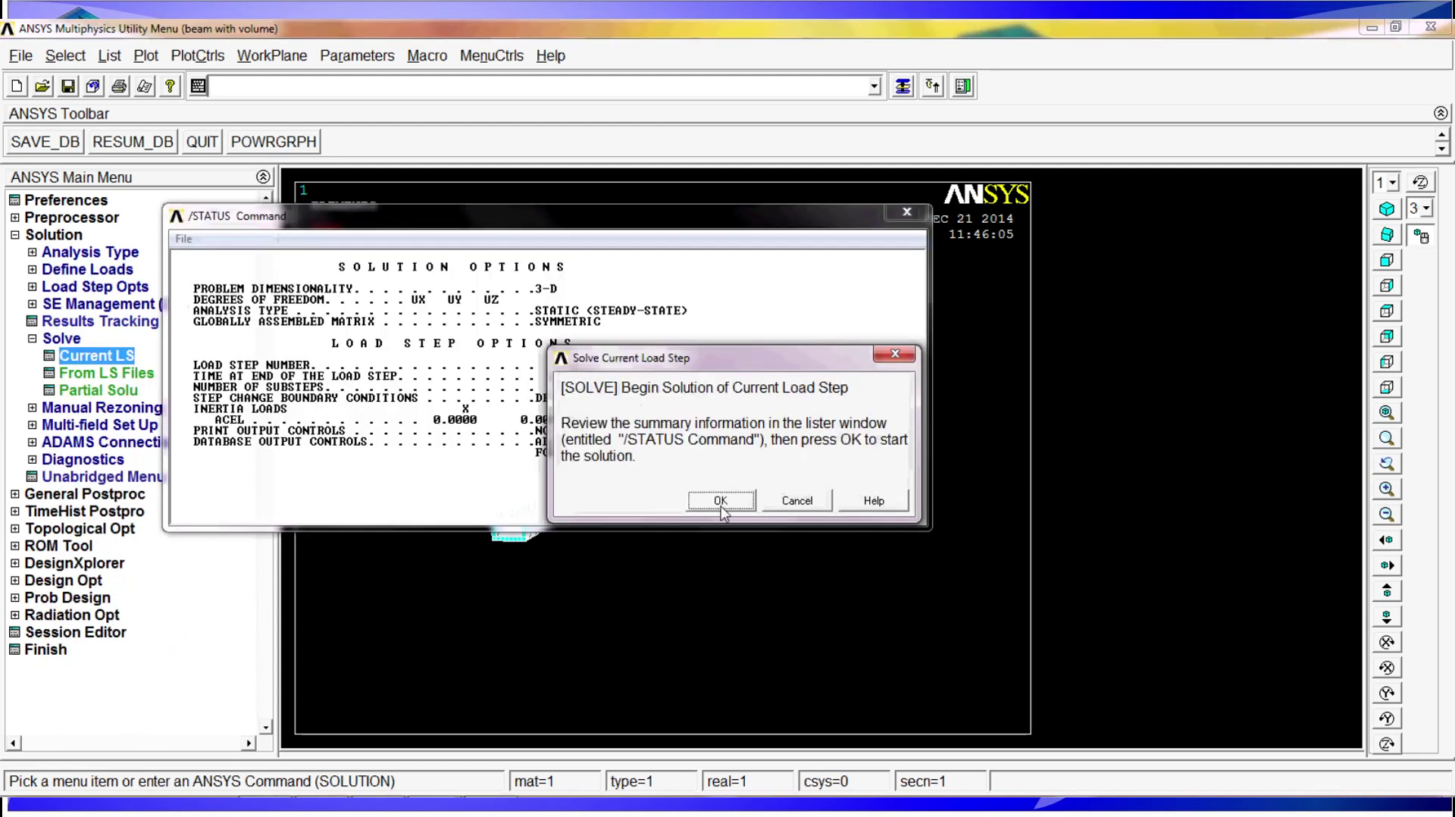
click(720, 500)
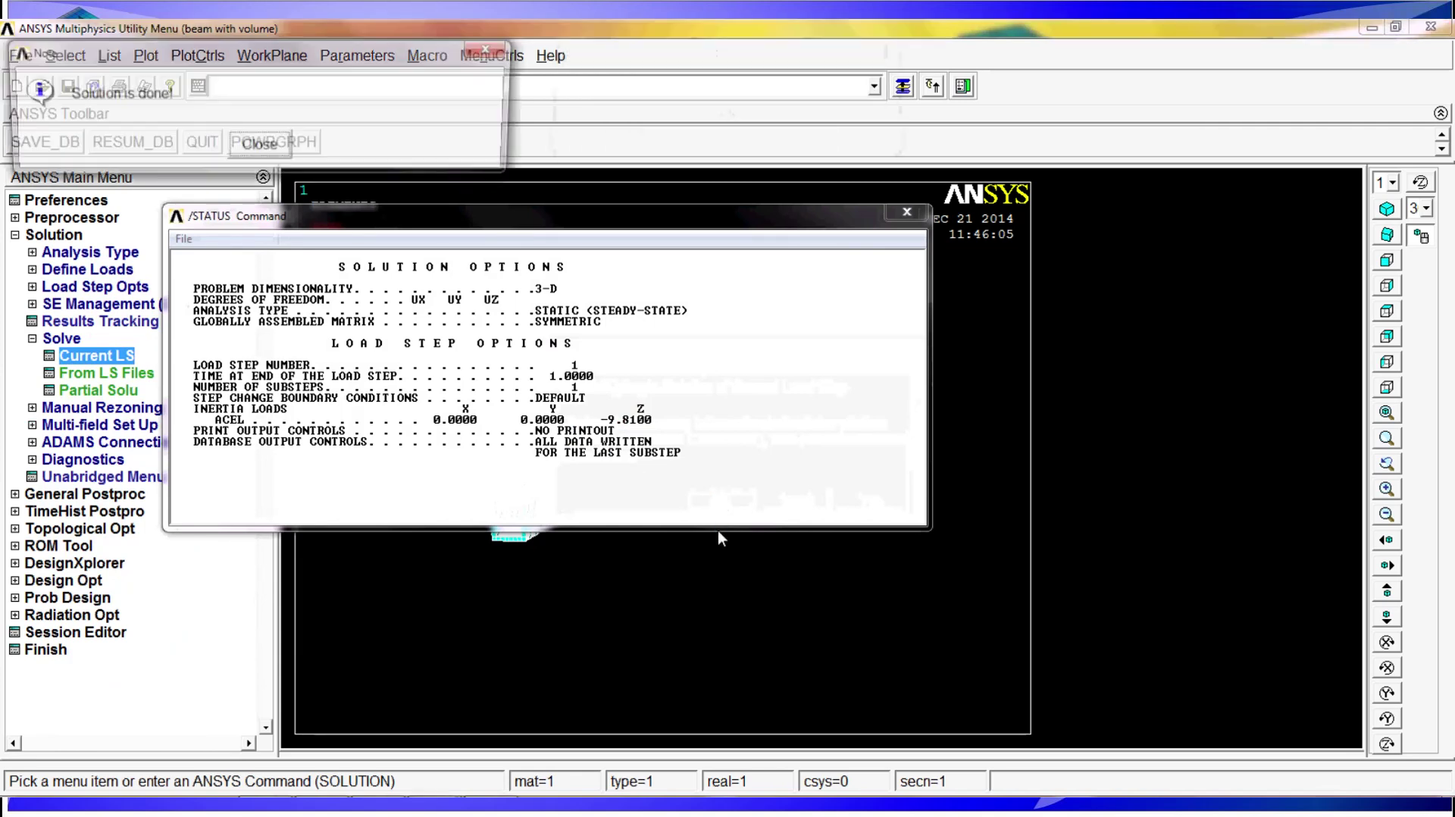
click(260, 146)
click(898, 216)
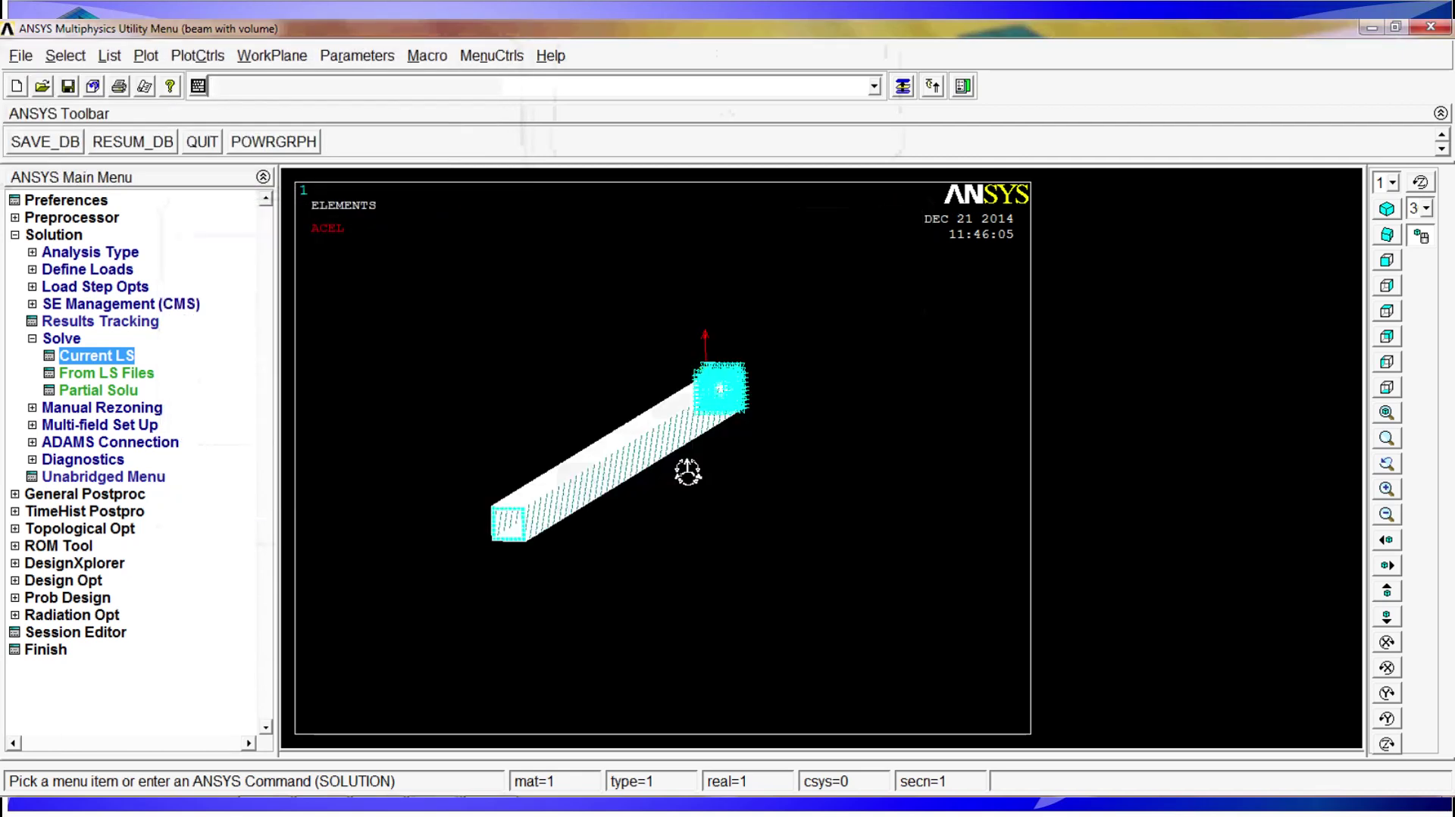
- Read the last set of results in the general postprocessor
click(115, 494)
click(85, 305)
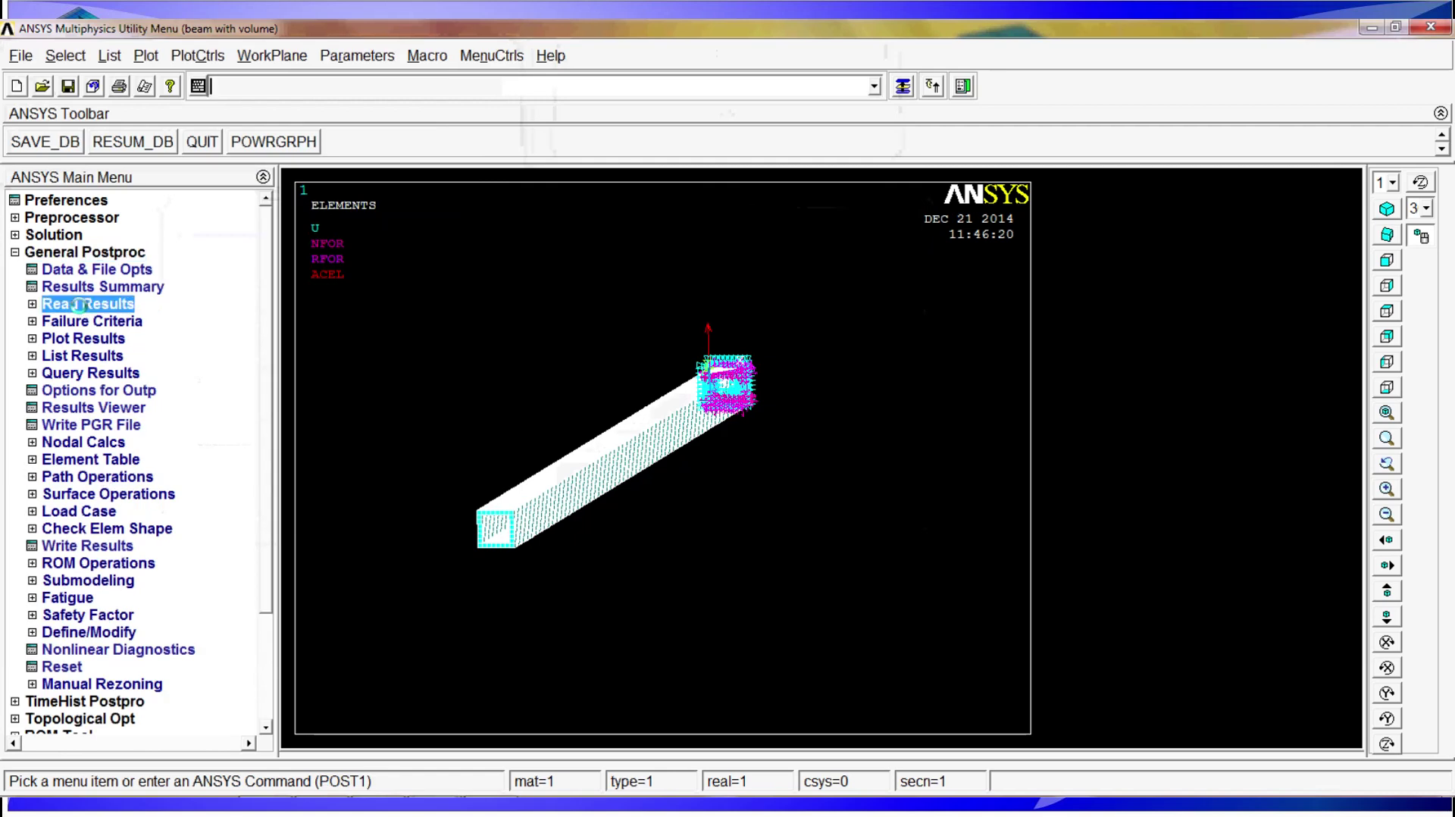
click(88, 373)
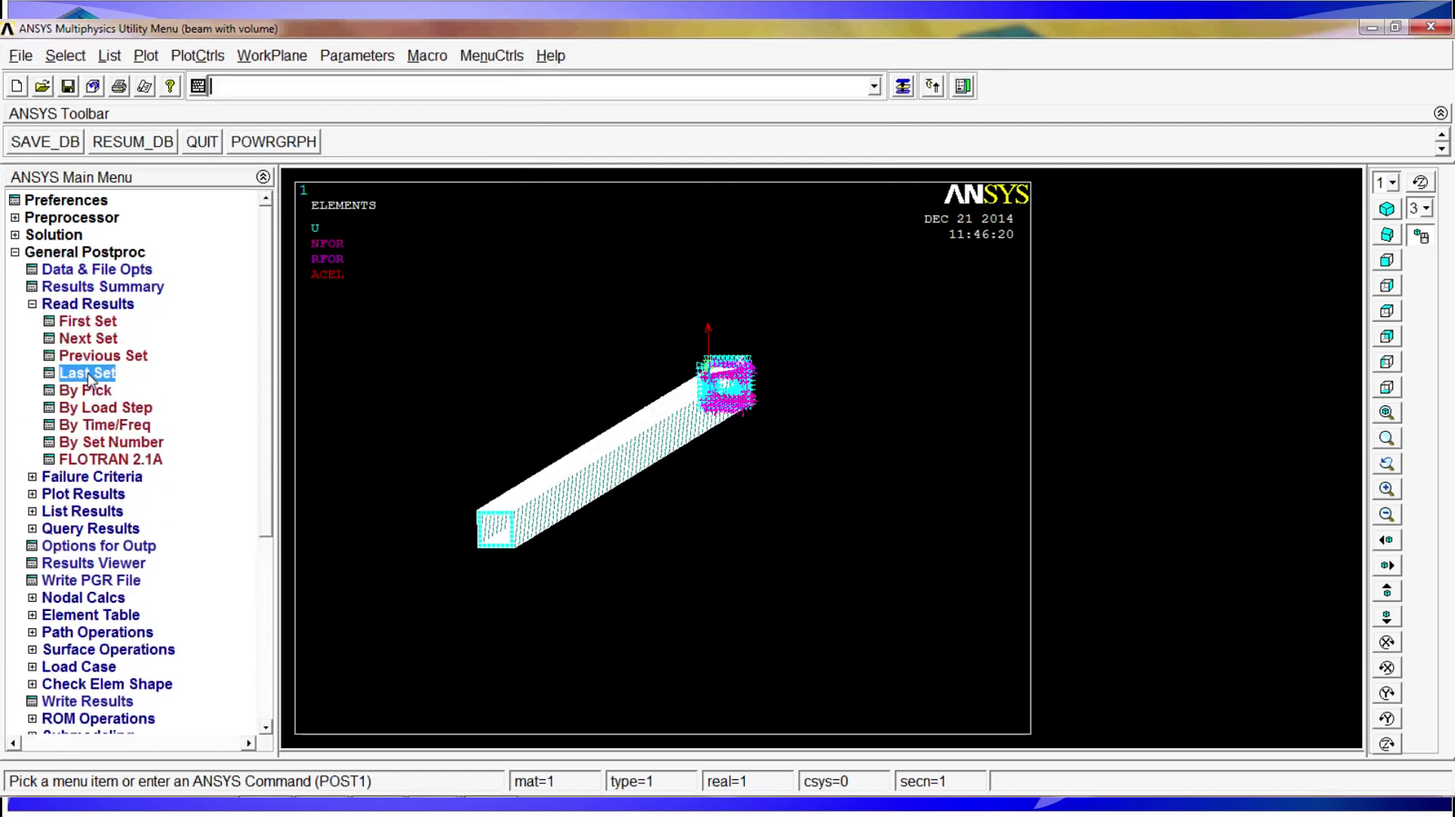
click(90, 304)
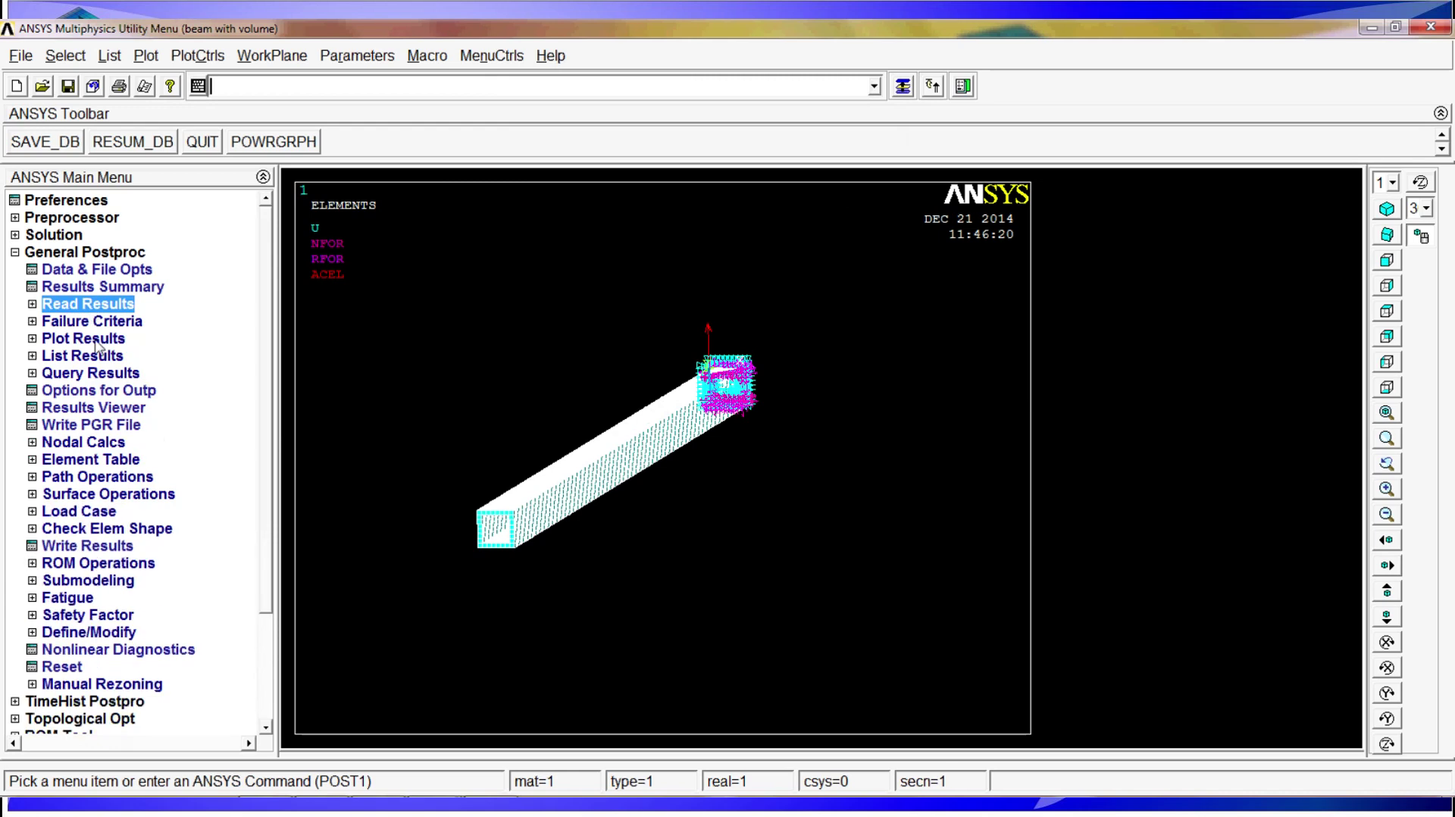
- Plot the nodal solution contour of the displacement vector sum, with the deformed shape only
click(98, 343)
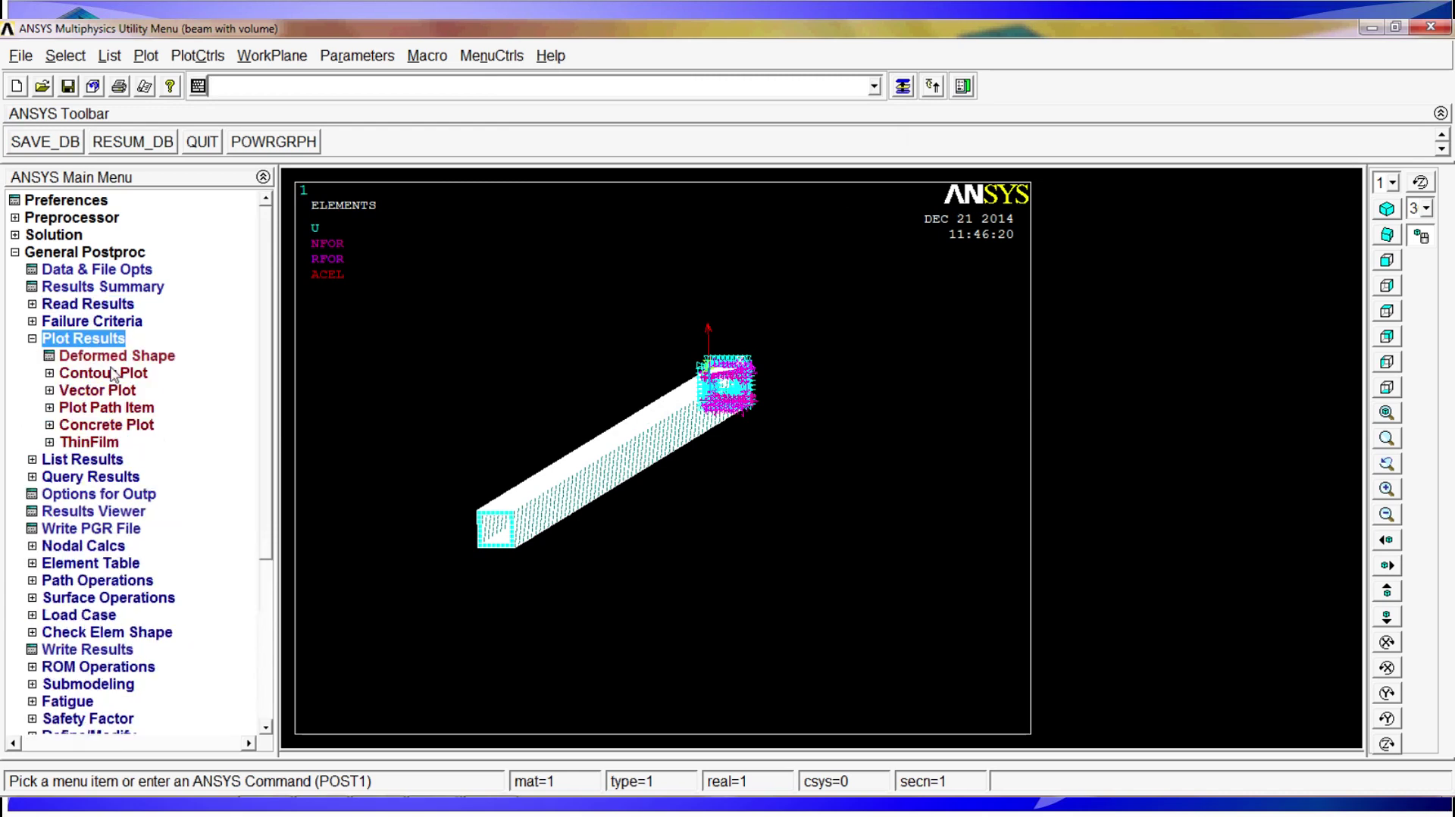
click(106, 373)
click(129, 390)
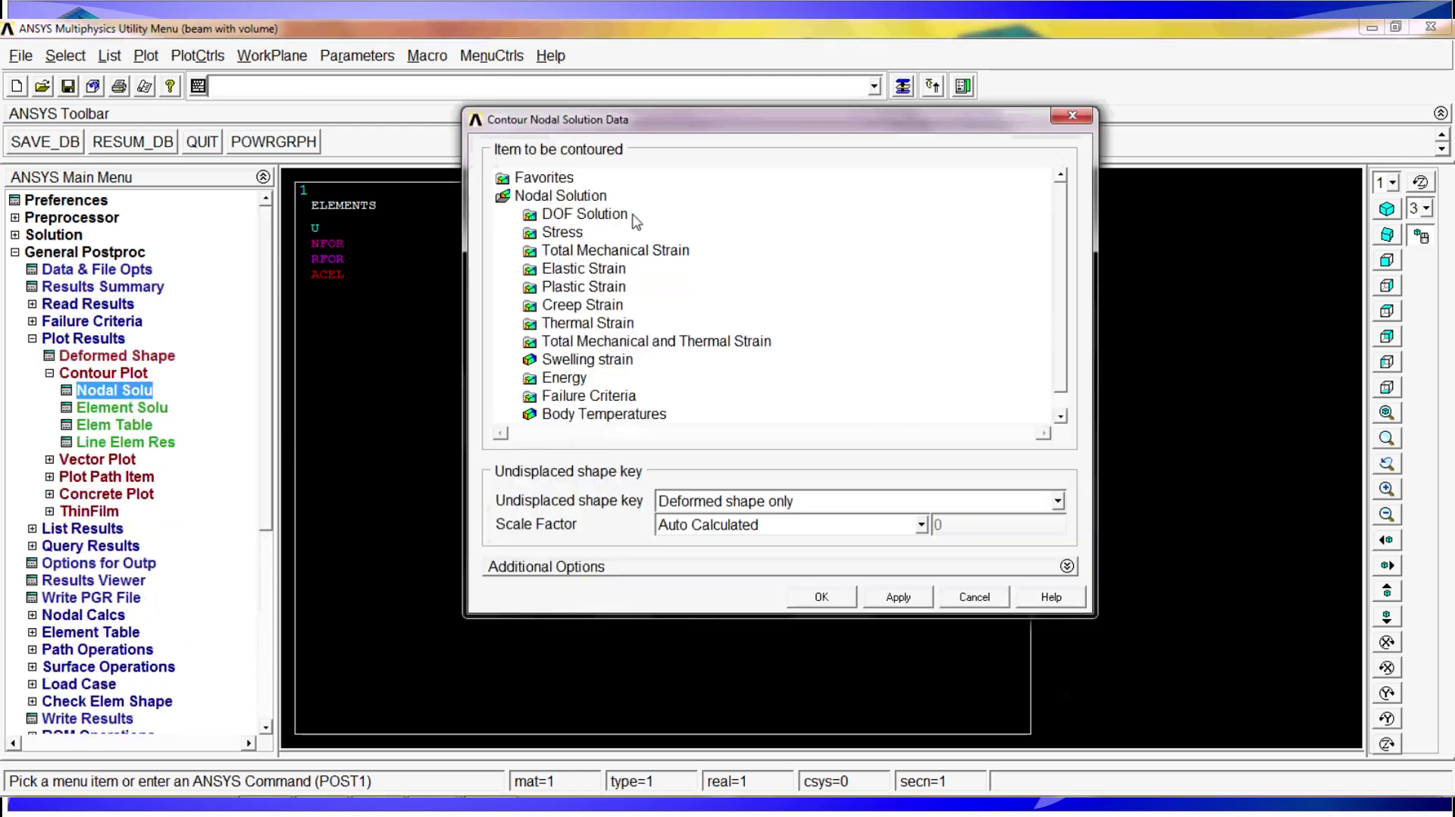
click(632, 215)
click(637, 288)
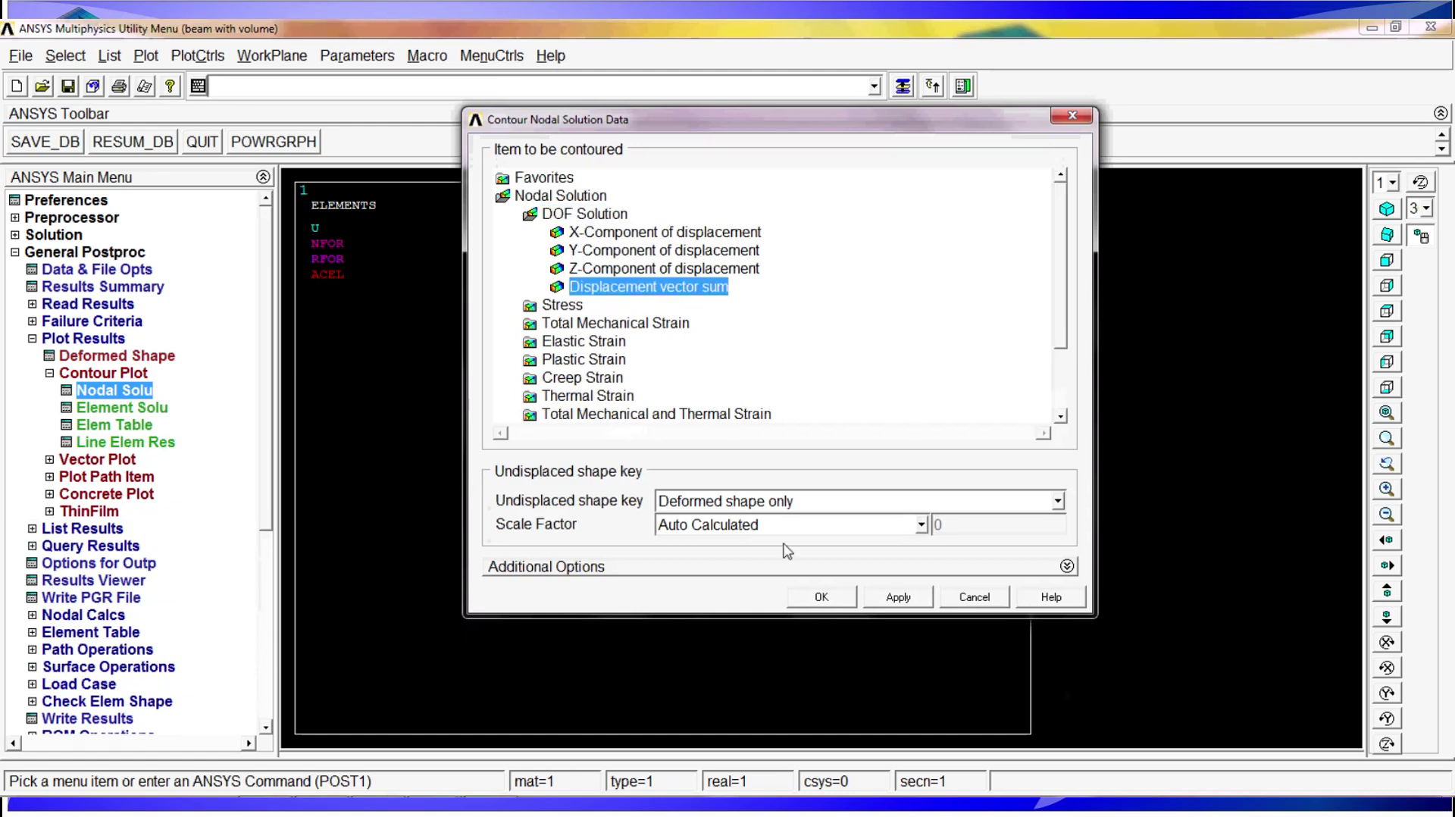
click(834, 593)
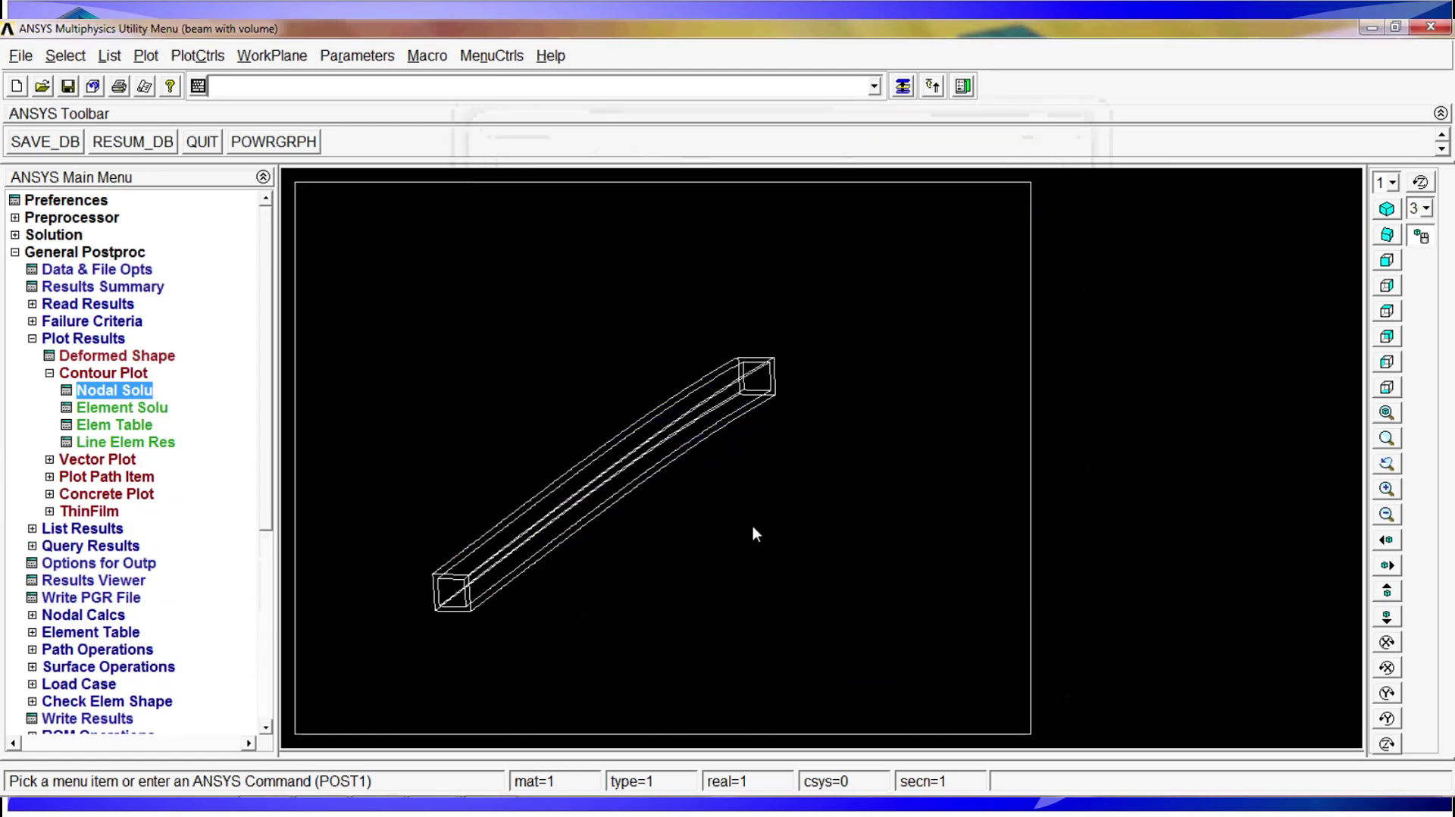
- Examine the displacement contours along the deflected beam from its free end to its constrained end
right_drag(752, 526, 780, 468)
middle_drag(779, 467, 796, 429)
right_drag(796, 428, 761, 424)
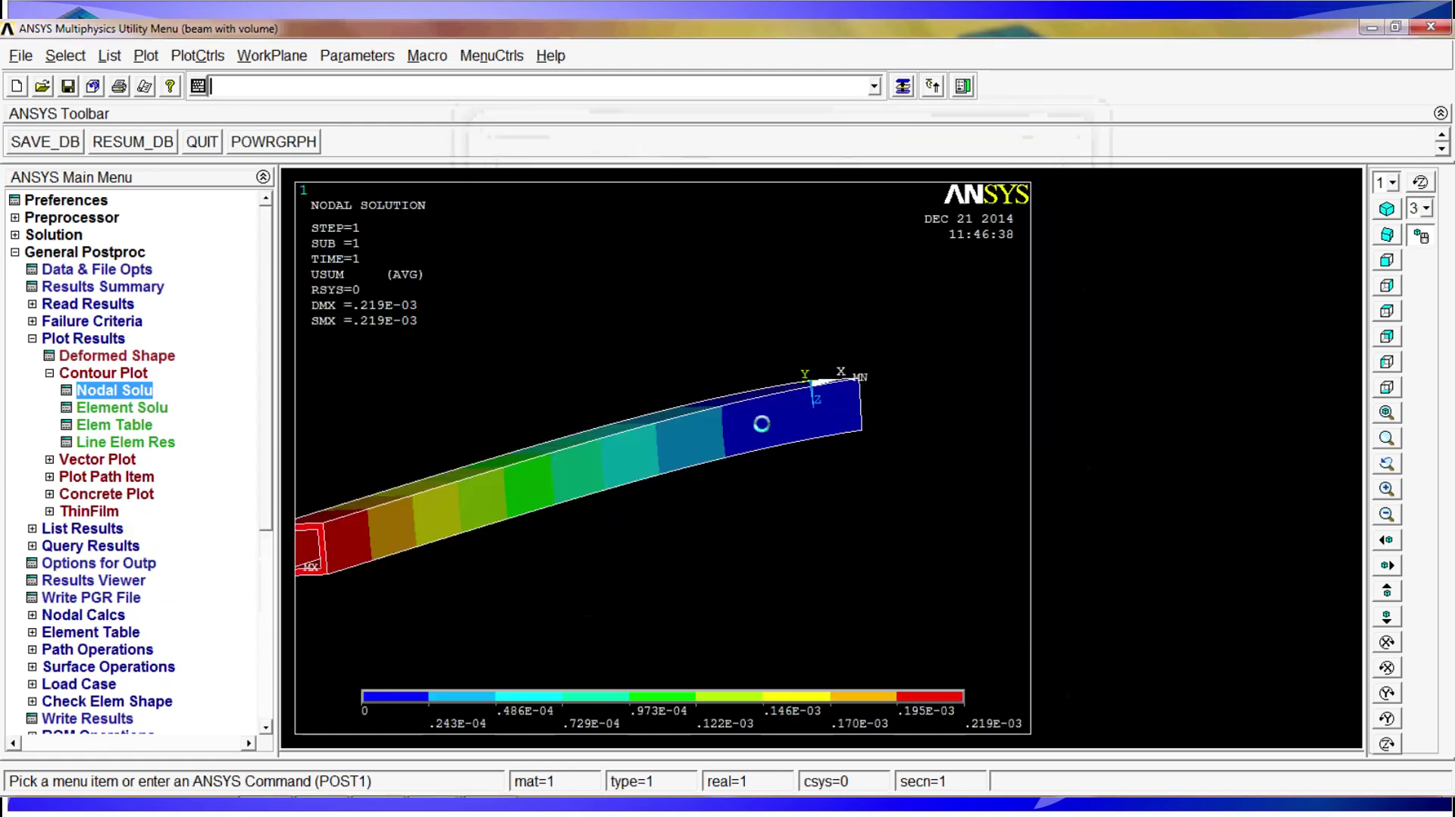
middle_drag(761, 424, 363, 635)
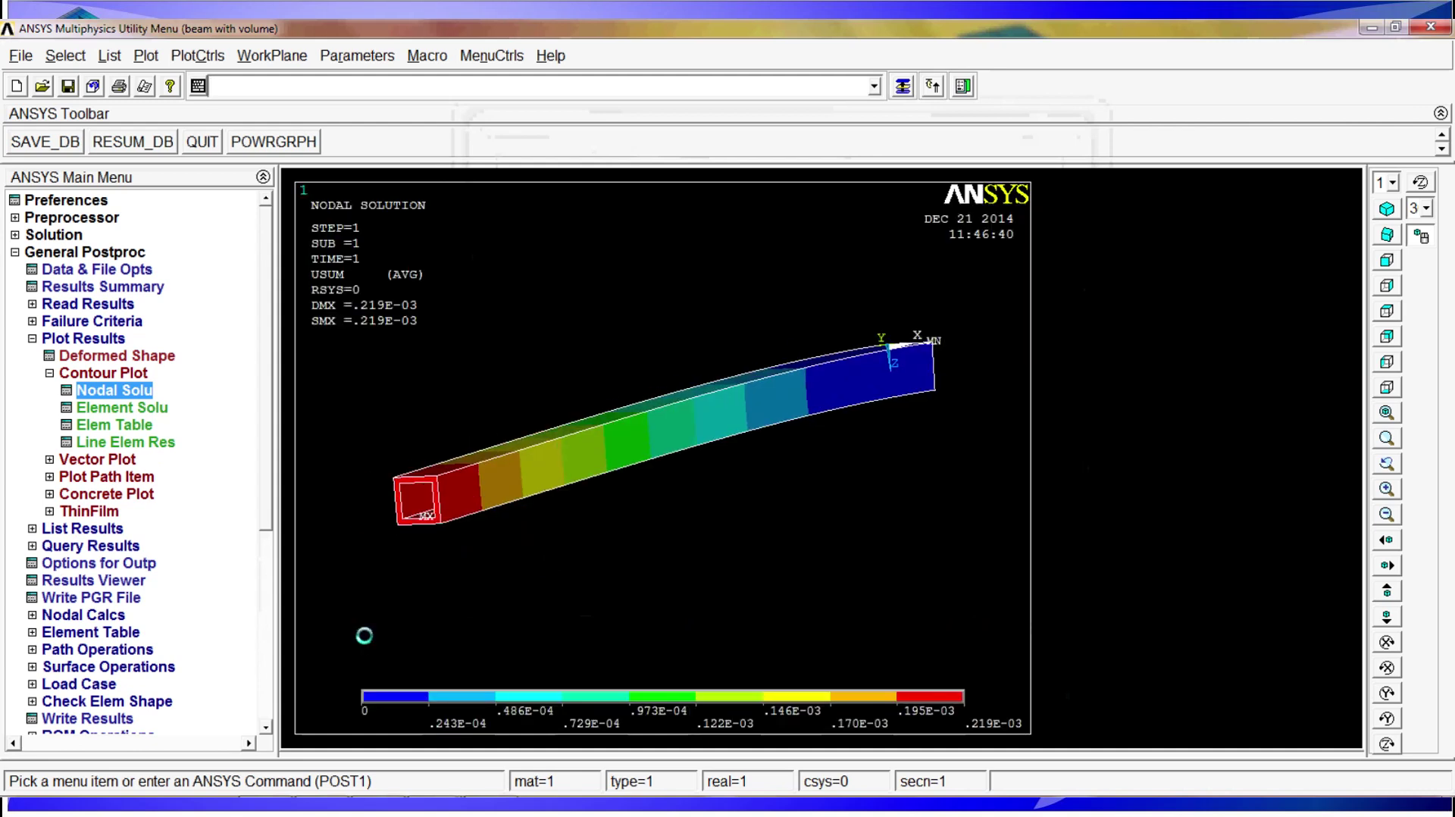
drag(552, 474, 273, 616)
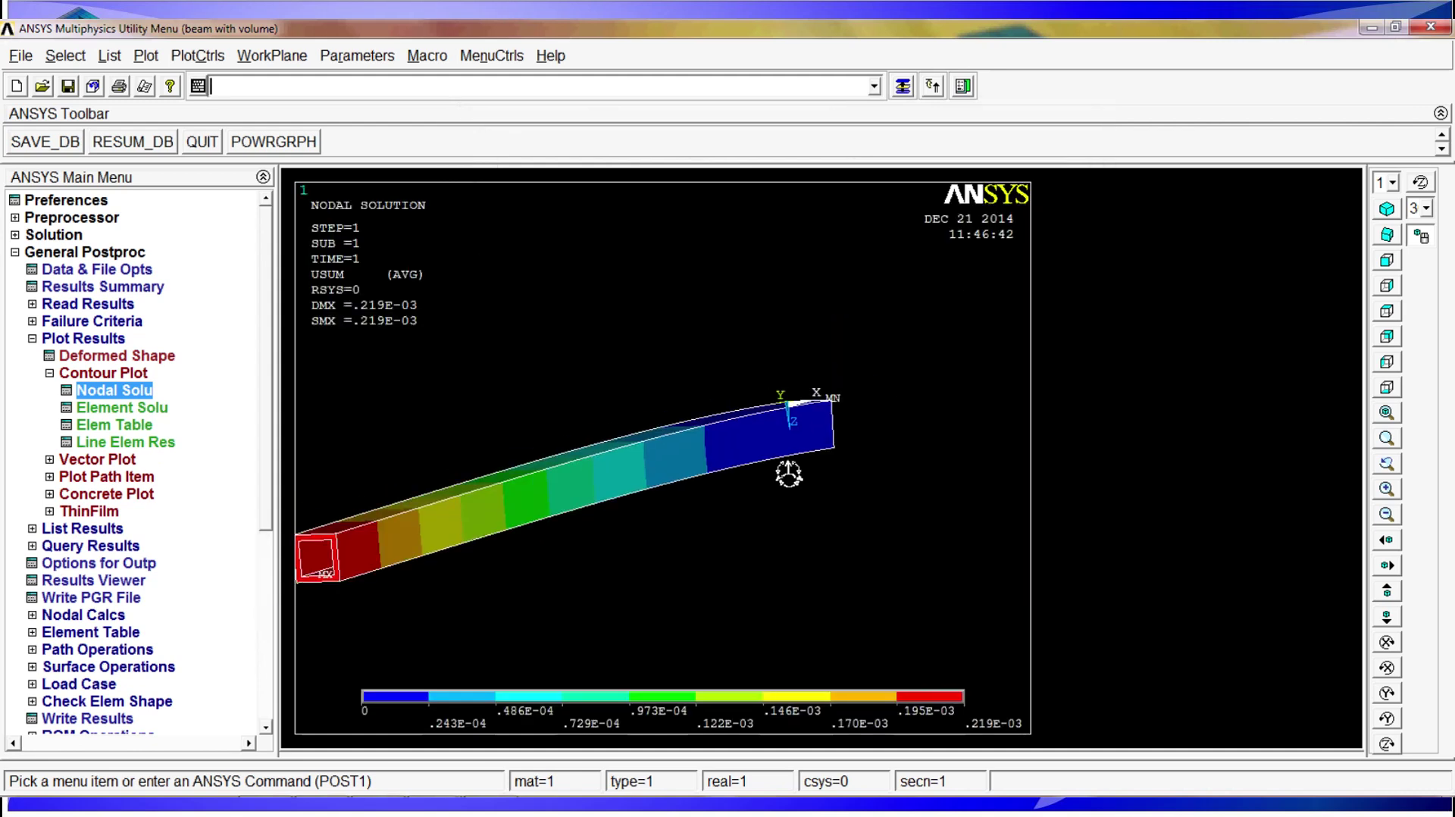
right_drag(788, 474, 789, 493)
drag(831, 406, 851, 390)
drag(772, 481, 746, 500)
right_drag(744, 497, 689, 482)
middle_drag(689, 482, 684, 500)
right_drag(684, 500, 654, 515)
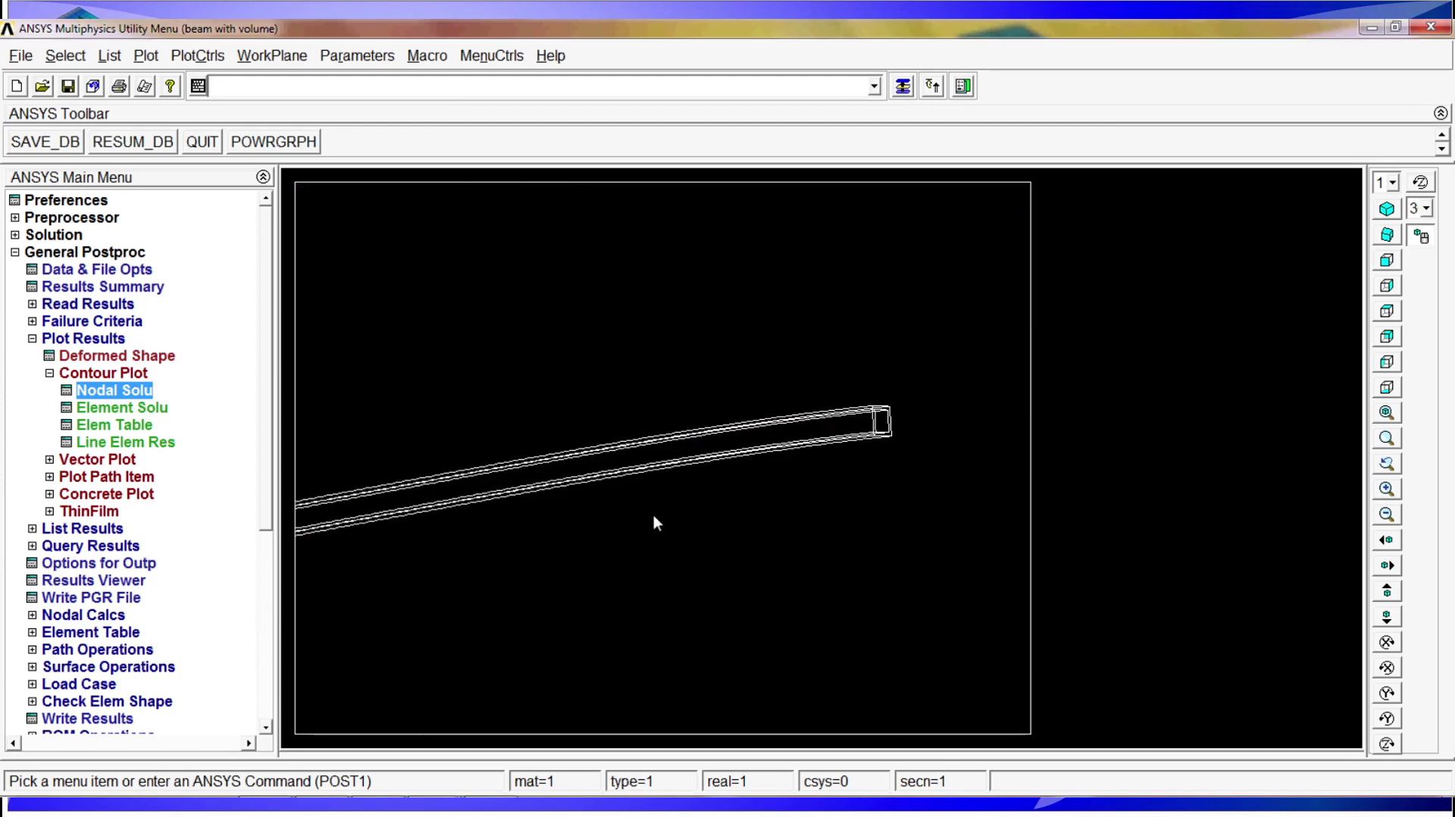
ctrl+drag(654, 516, 747, 435)
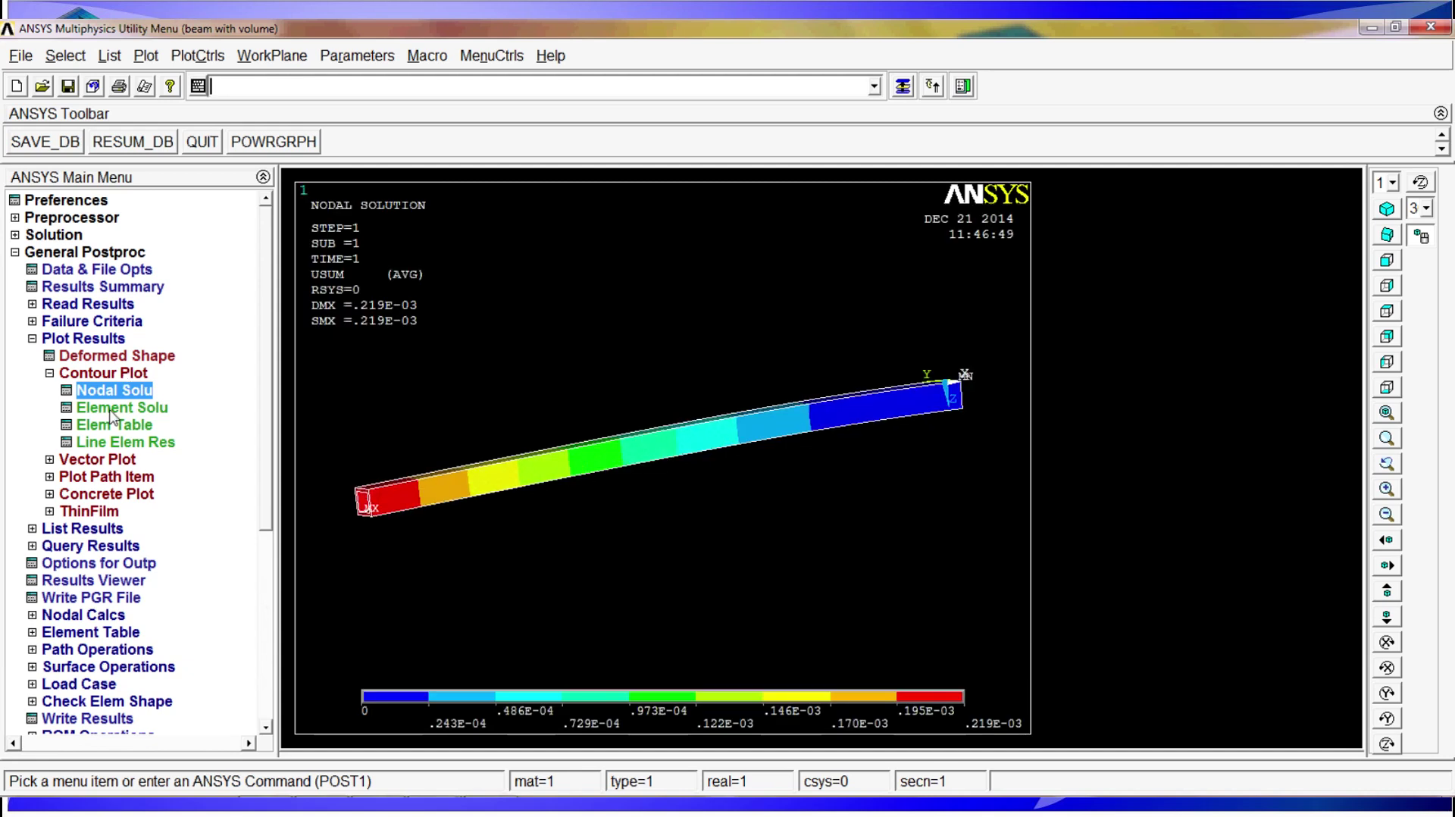
- Plot the nodal solution contour of von Mises stress on the deformed shape
click(566, 306)
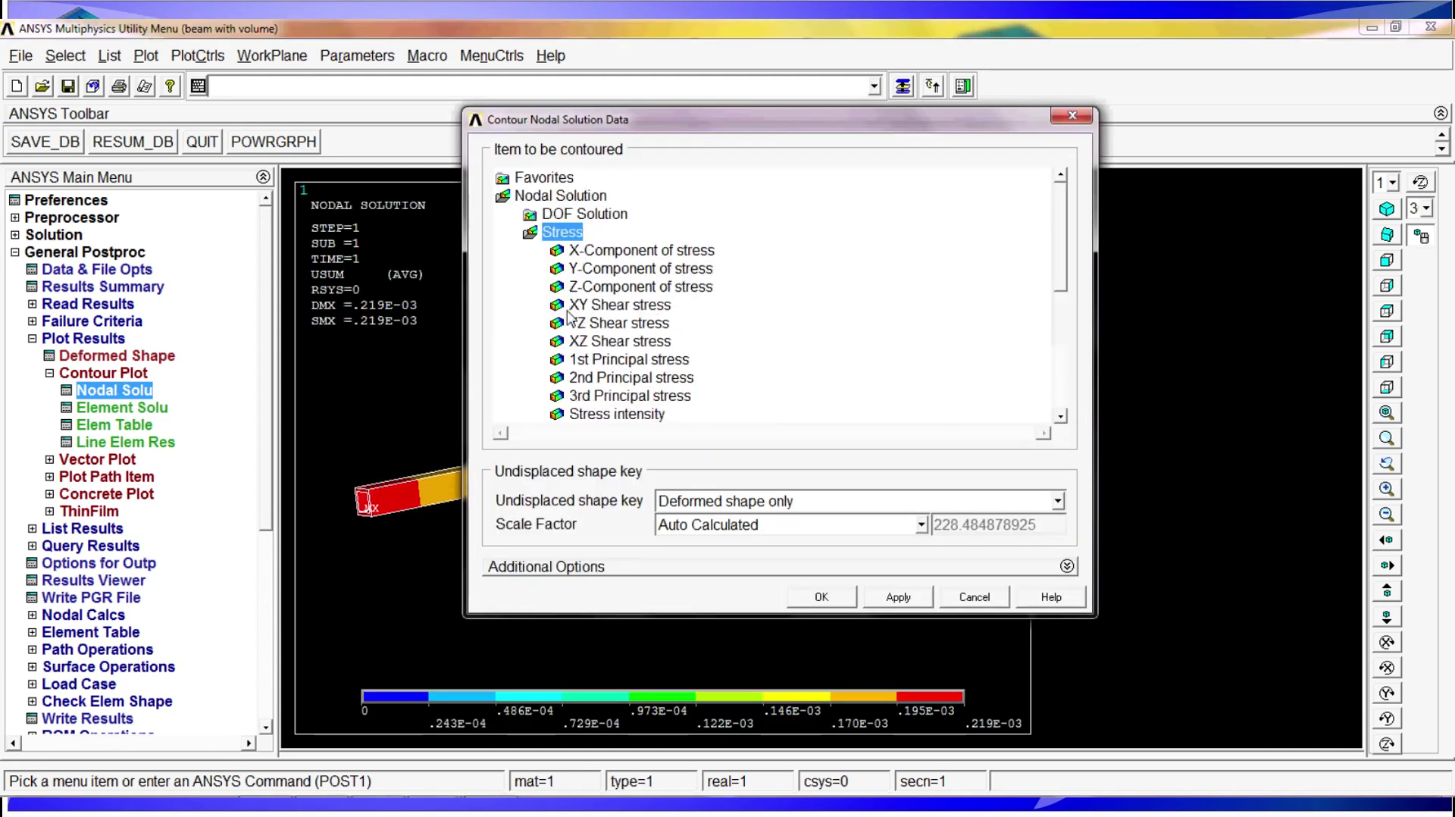
click(652, 396)
scroll(1045, 298, down, 1)
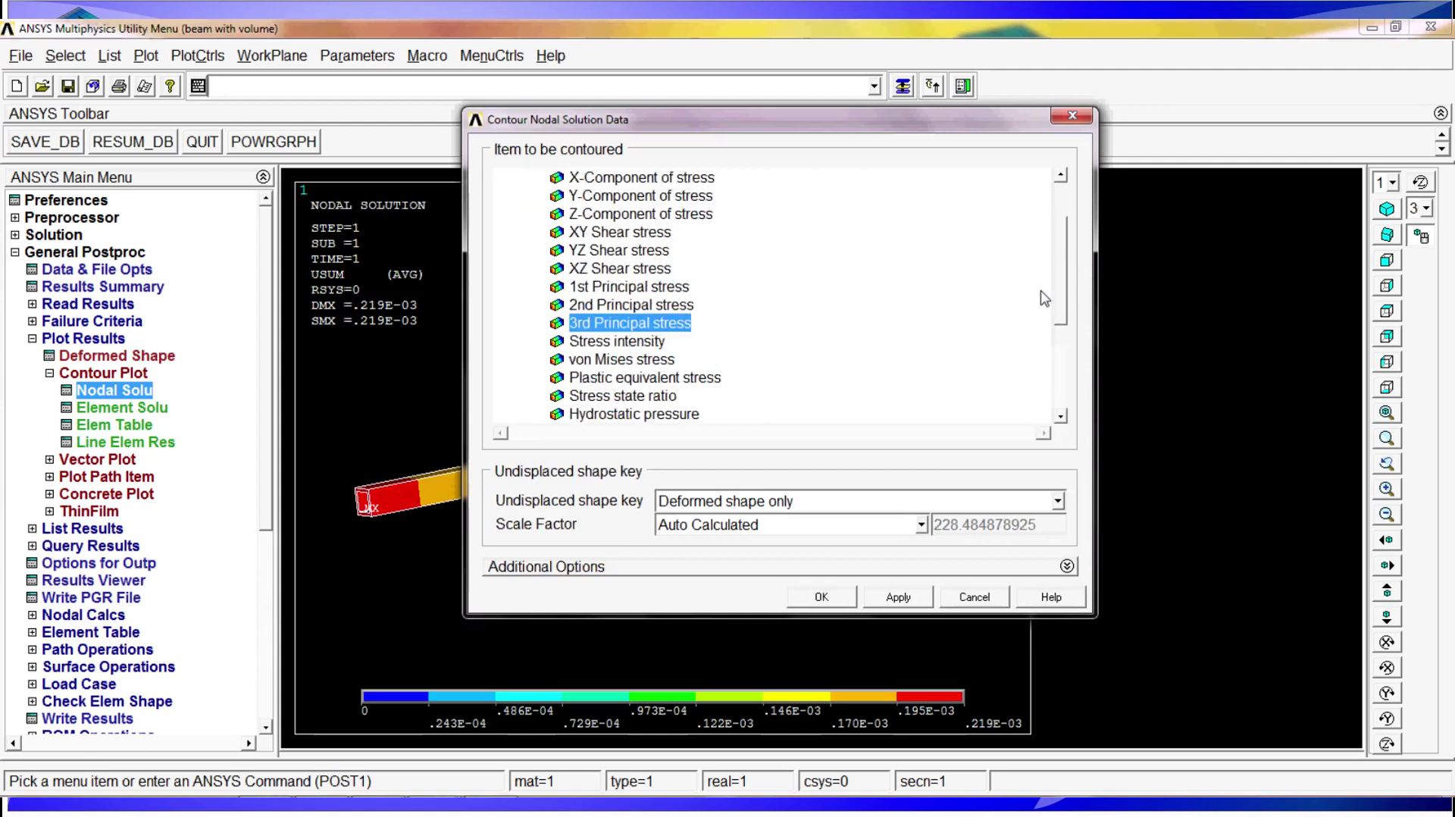
click(608, 359)
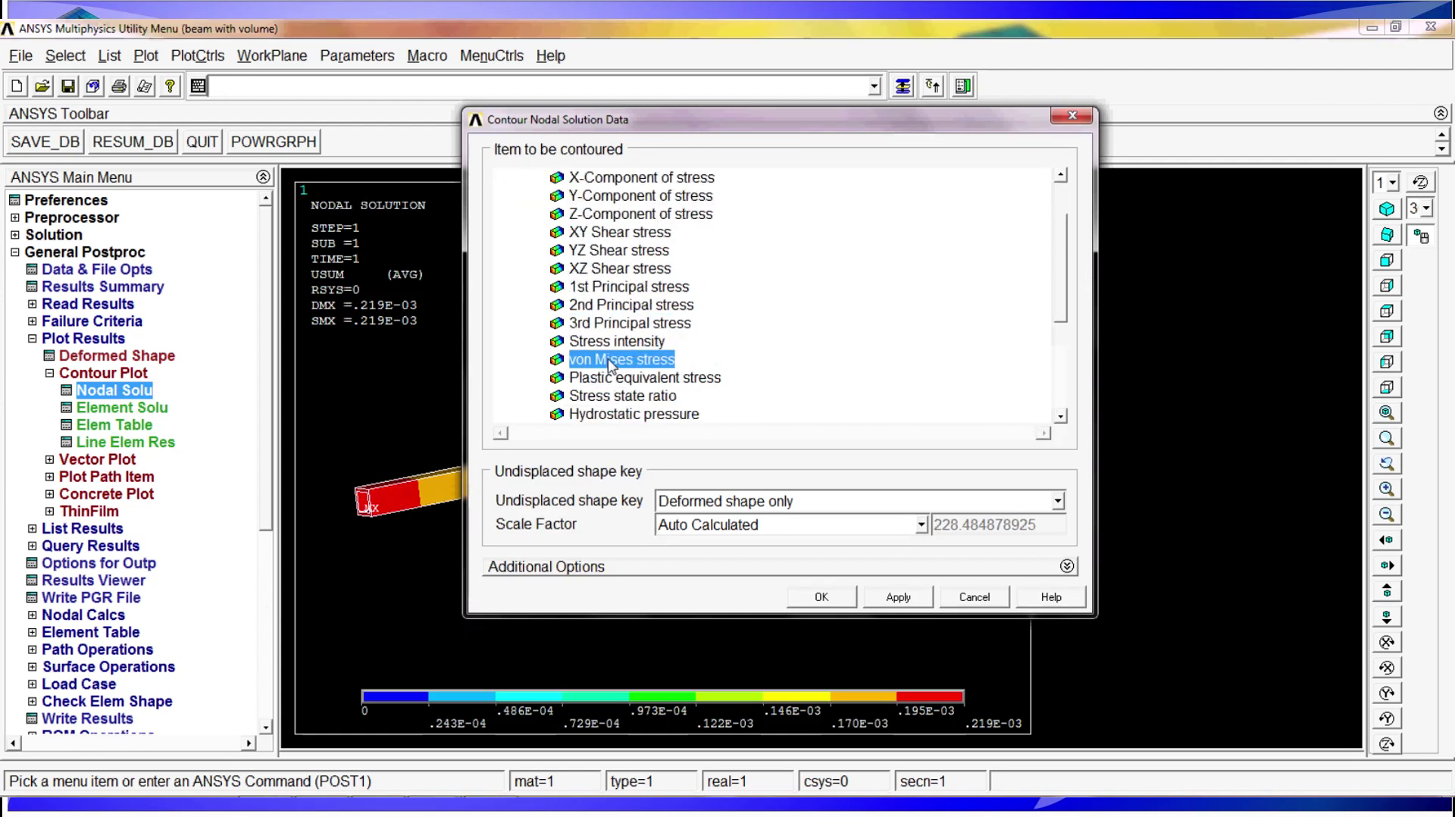
click(809, 596)
- Examine the von Mises stress distribution around the constrained hollow end and along the beam's length
ctrl+drag(888, 426, 756, 470)
ctrl+middle_drag(790, 469, 792, 432)
ctrl+drag(792, 432, 621, 496)
ctrl+middle_drag(761, 470, 724, 455)
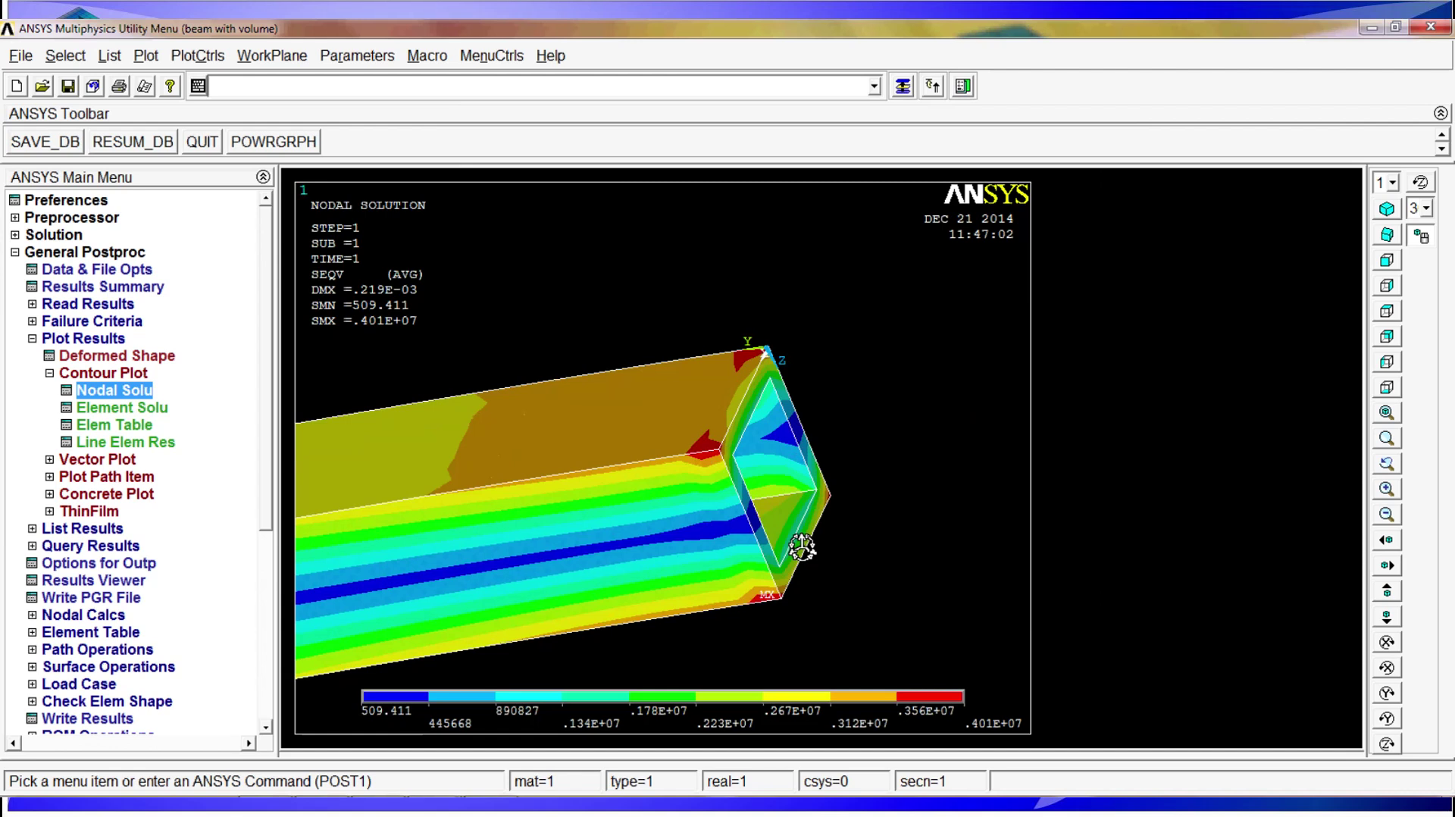
ctrl+right_drag(802, 548, 753, 551)
ctrl+middle_drag(754, 550, 656, 481)
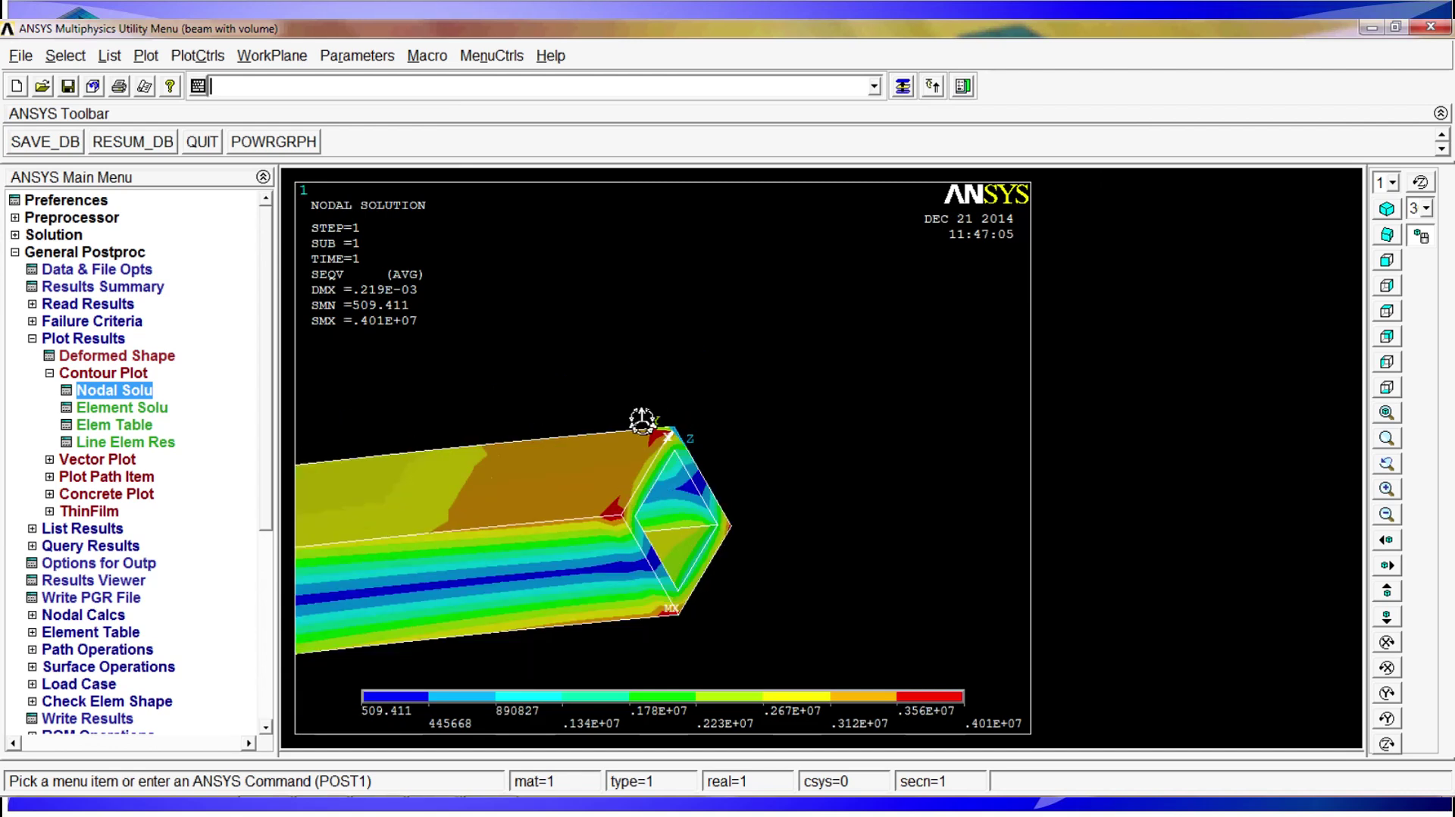
ctrl+middle_drag(643, 422, 575, 512)
mouse_move(575, 512)
ctrl+right_down()
mouse_move(696, 458)
mouse_move(643, 486)
mouse_move(776, 379)
mouse_move(594, 520)
mouse_move(691, 428)
mouse_move(671, 381)
mouse_move(601, 329)
ctrl+right_up()
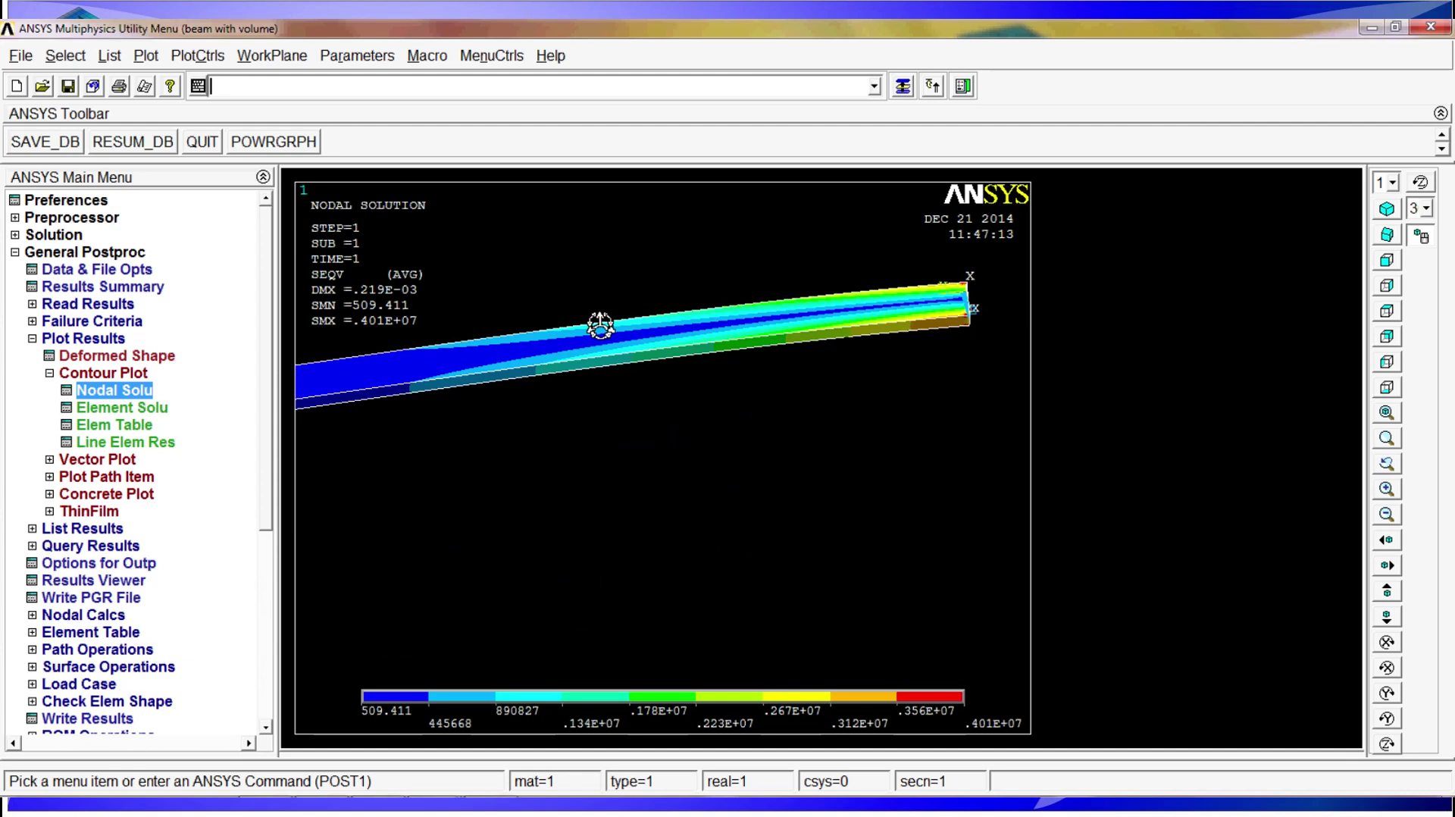
ctrl+right_drag(882, 339, 498, 387)
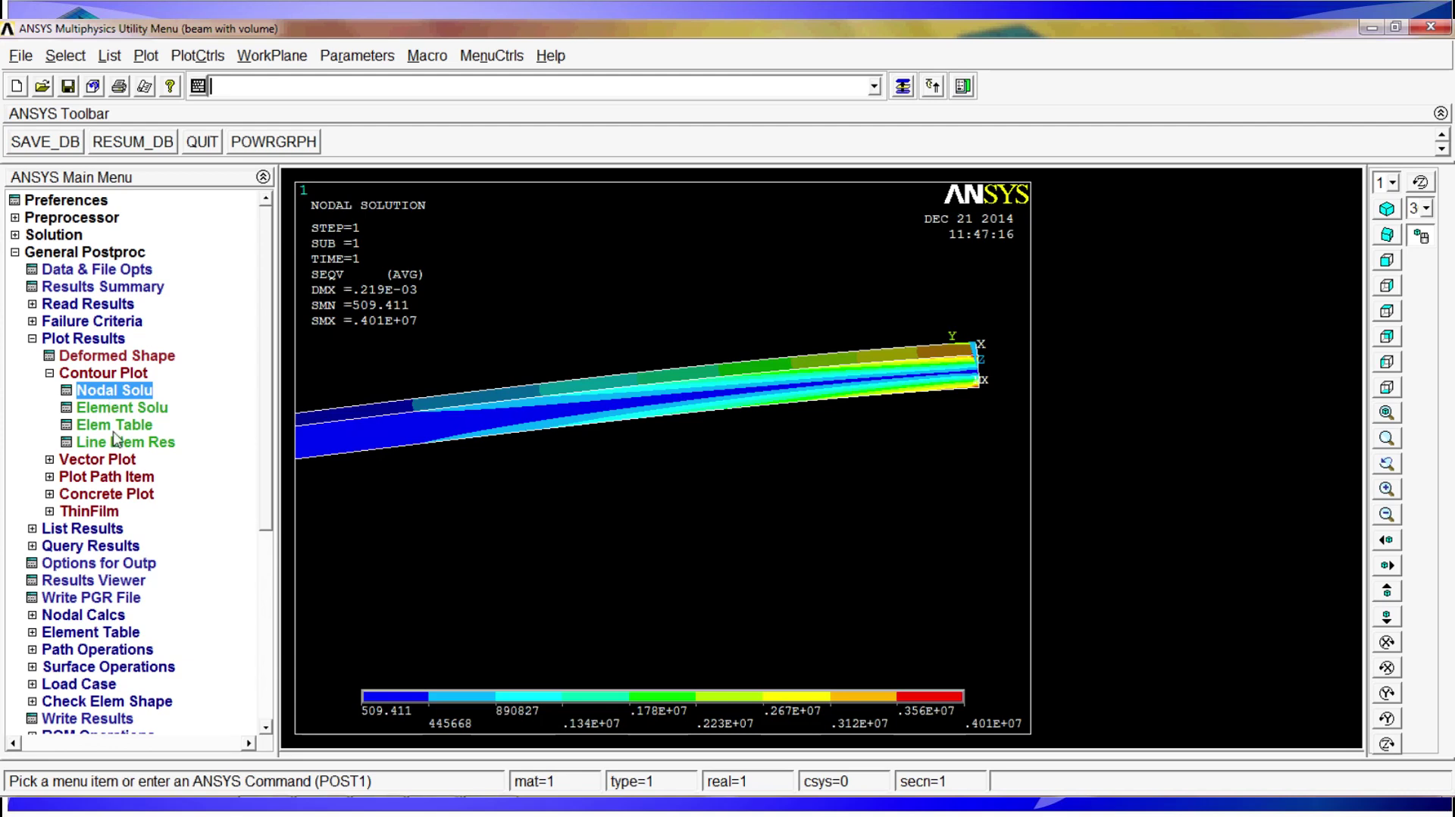
- Create a predefined vector plot of the DOF solution translation U in vector mode at the element centroids
click(114, 460)
click(116, 410)
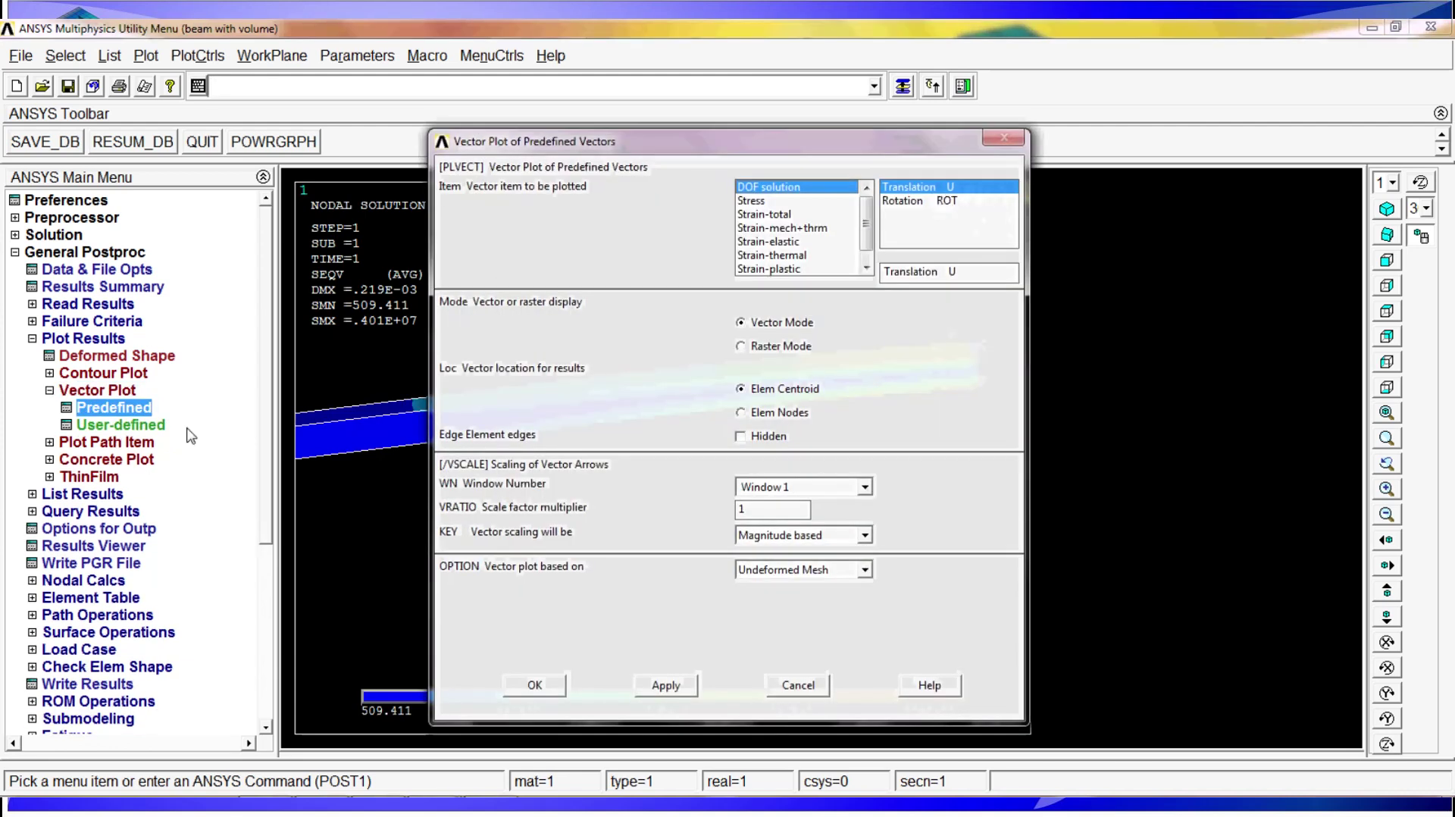
click(530, 685)
ctrl+right_drag(659, 487, 711, 499)
ctrl+drag(711, 507, 575, 484)
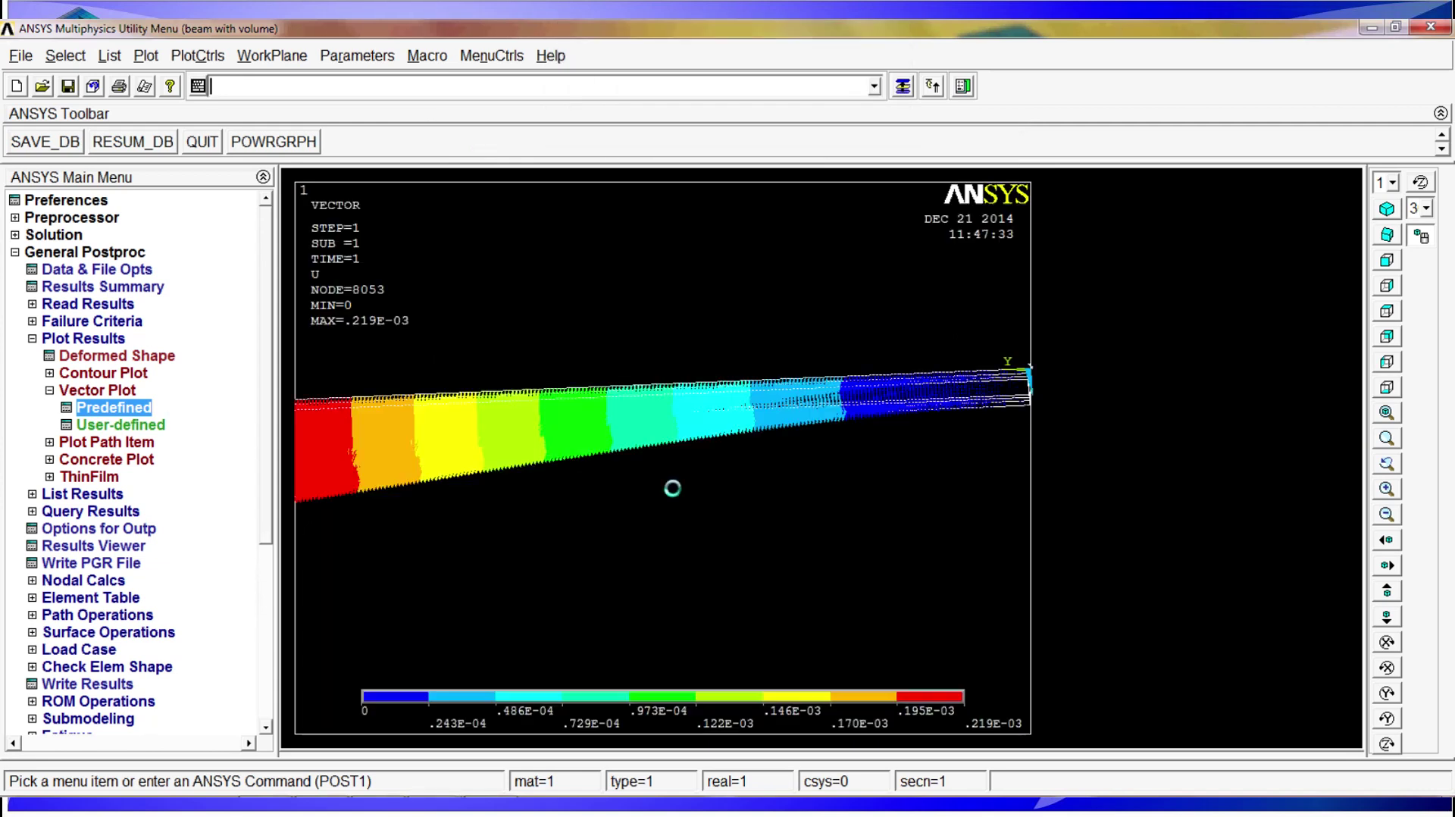
- Examine the displacement vectors along the beam from its free end to its constrained end, viewed from several angles
scroll(672, 488, down, 2)
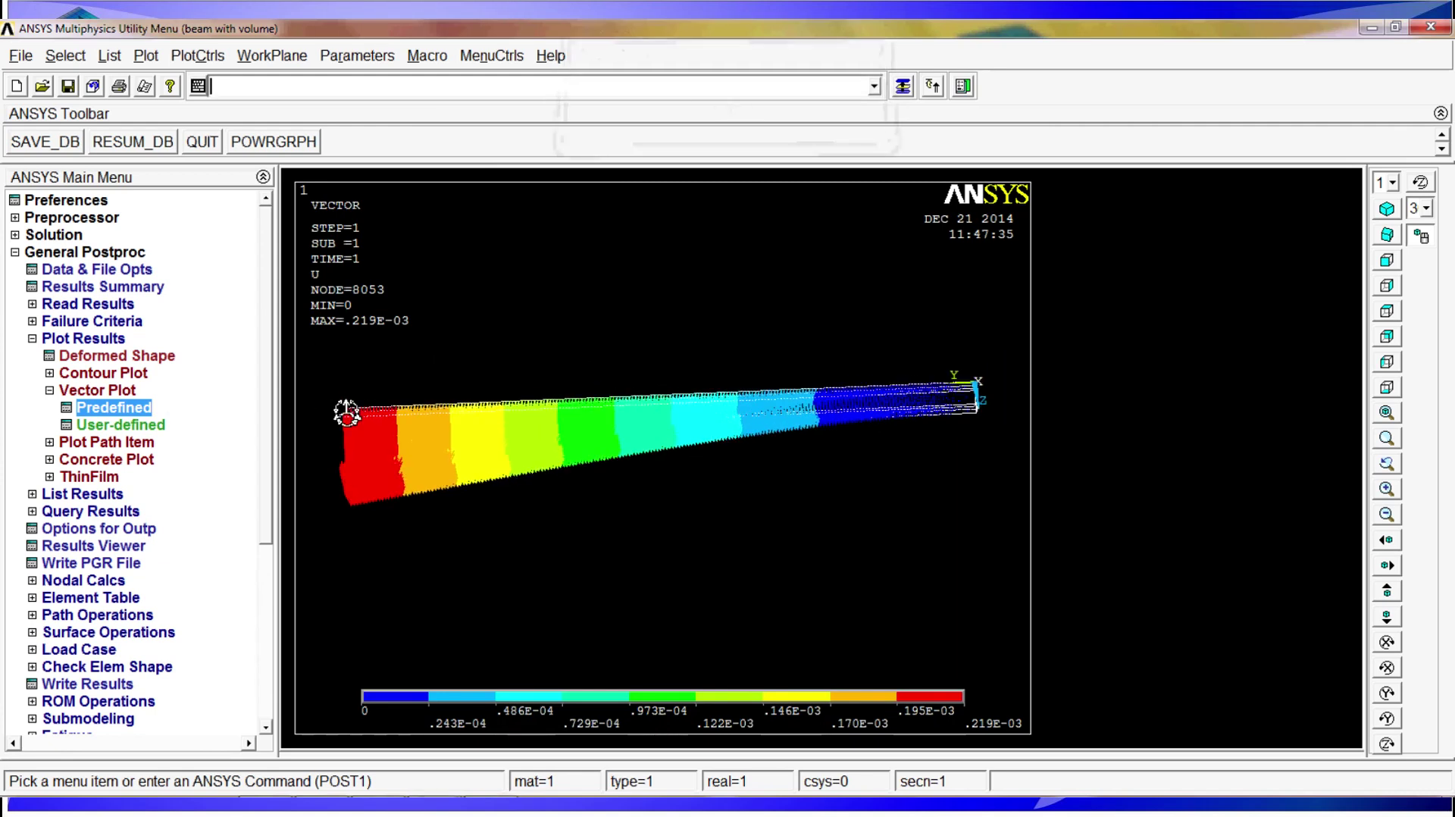
scroll(528, 450, up, 1)
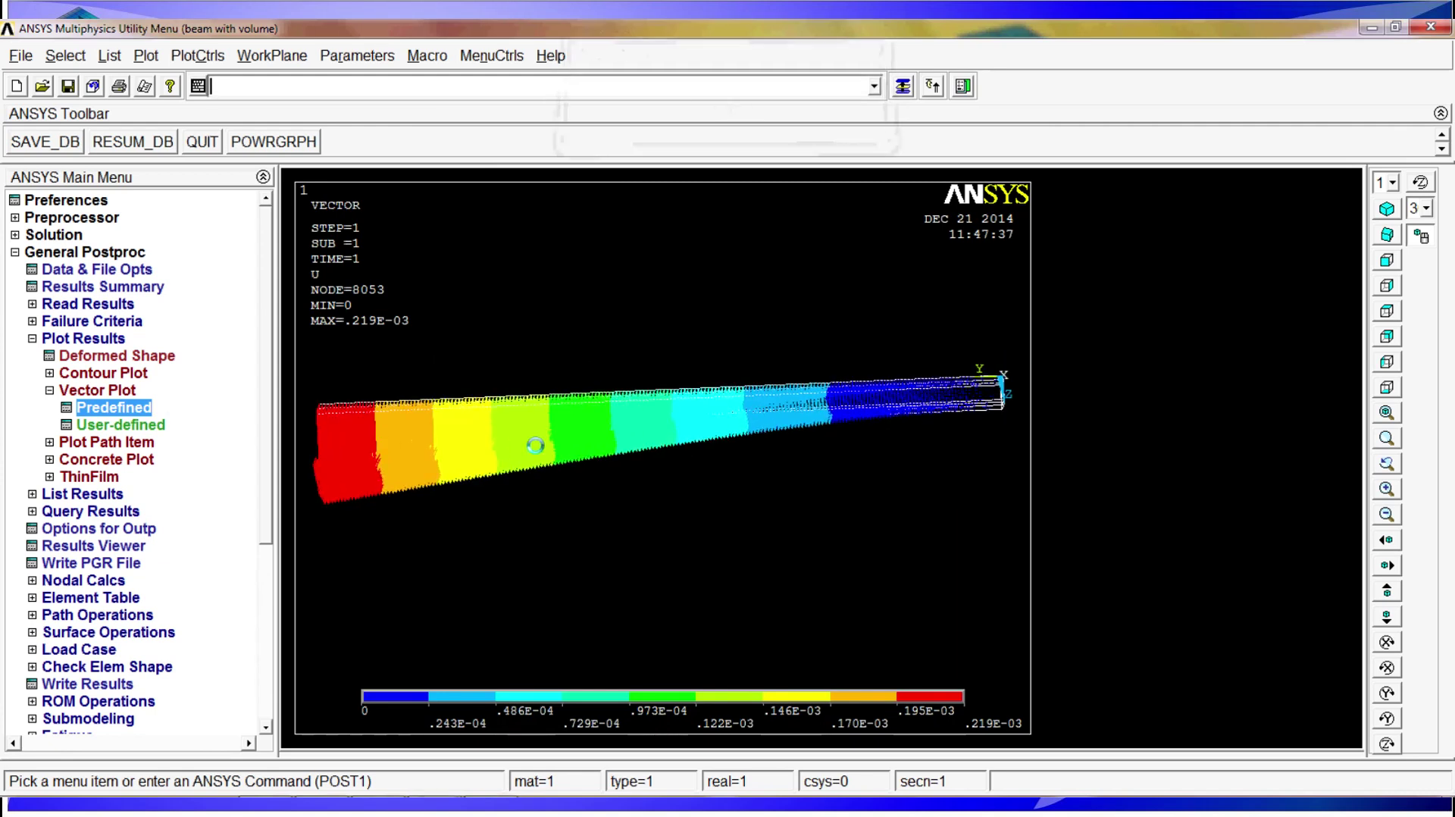
right_drag(535, 444, 1436, 447)
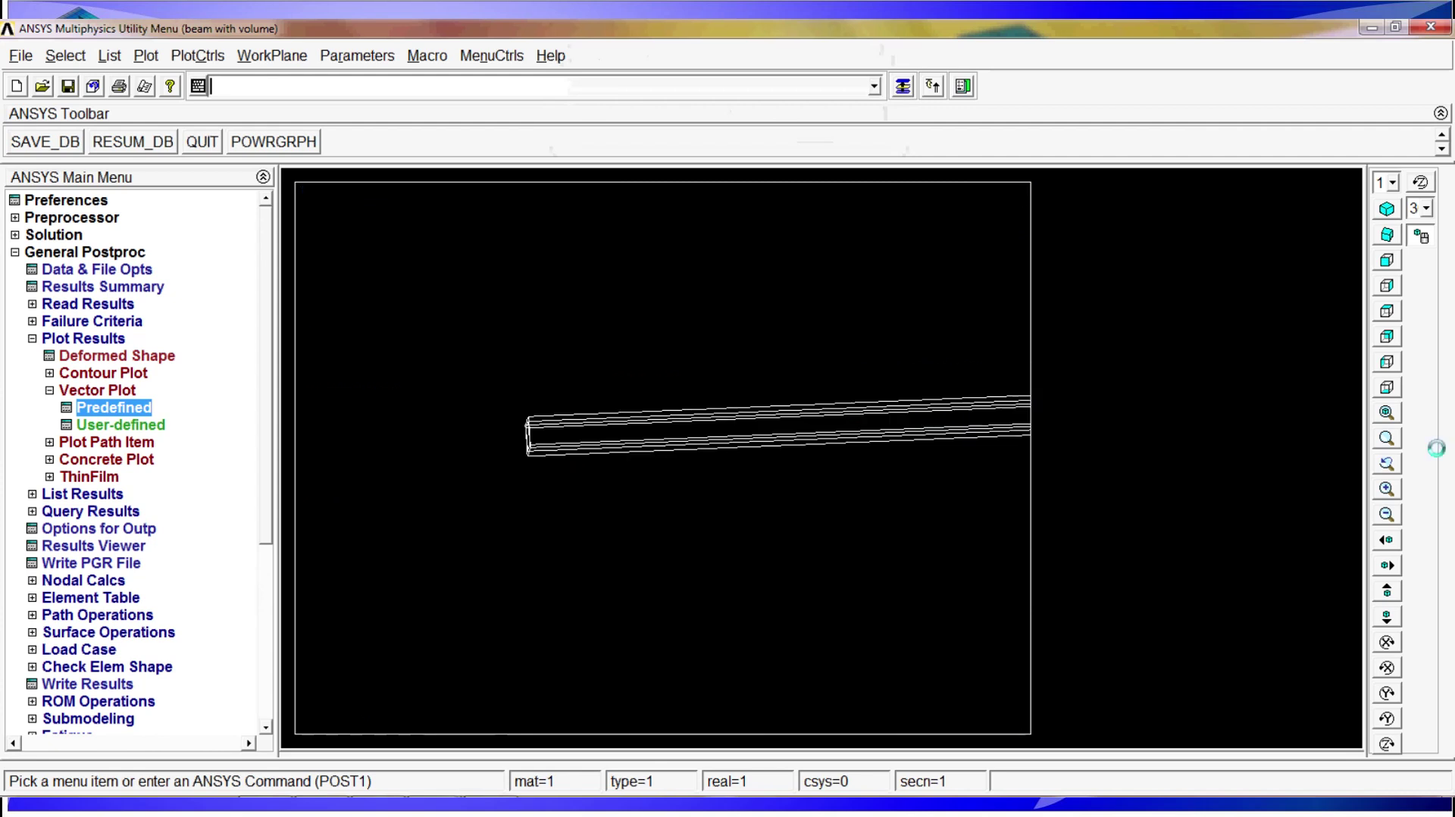
scroll(635, 448, up, 3)
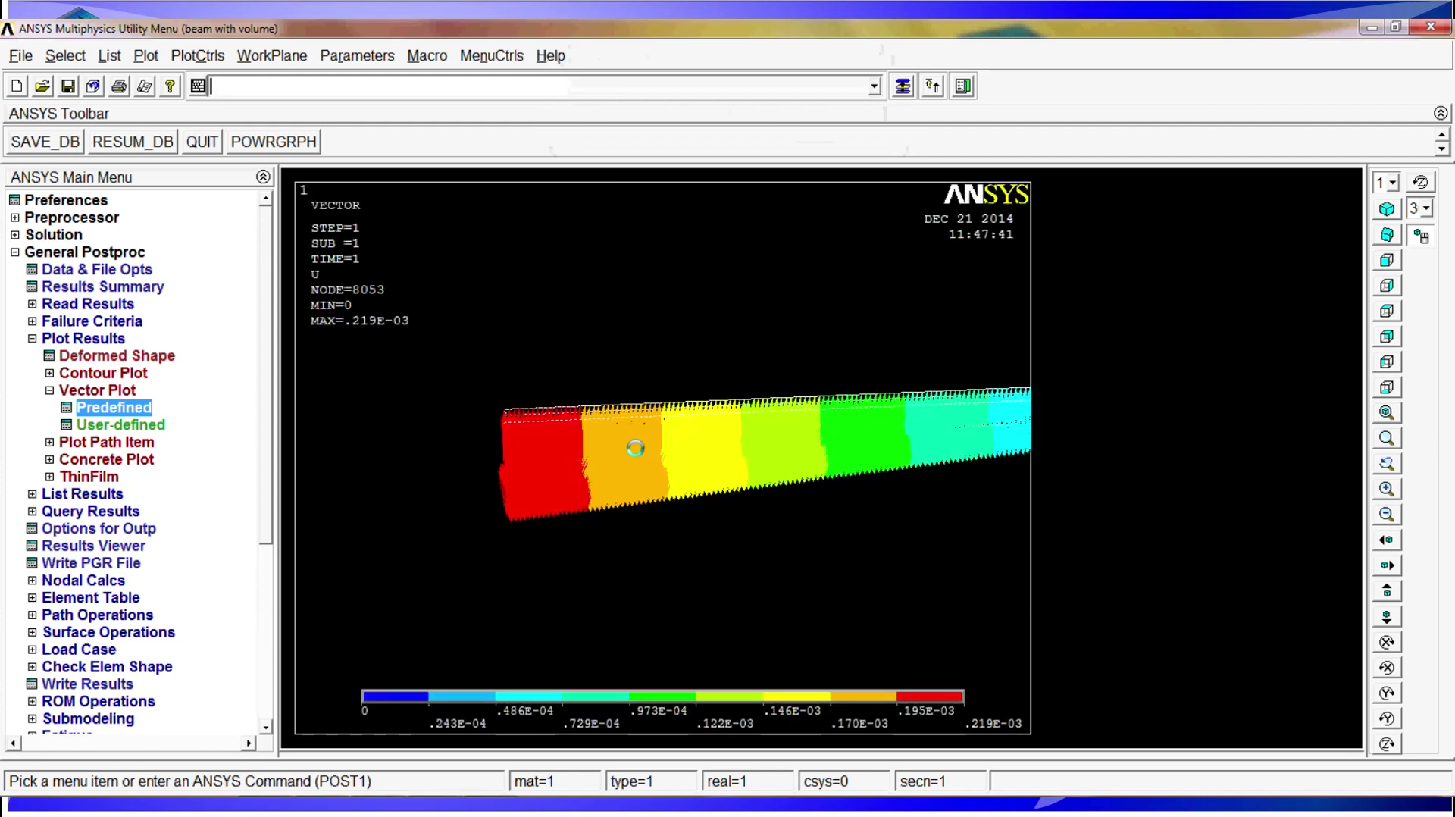
right_drag(635, 448, 576, 656)
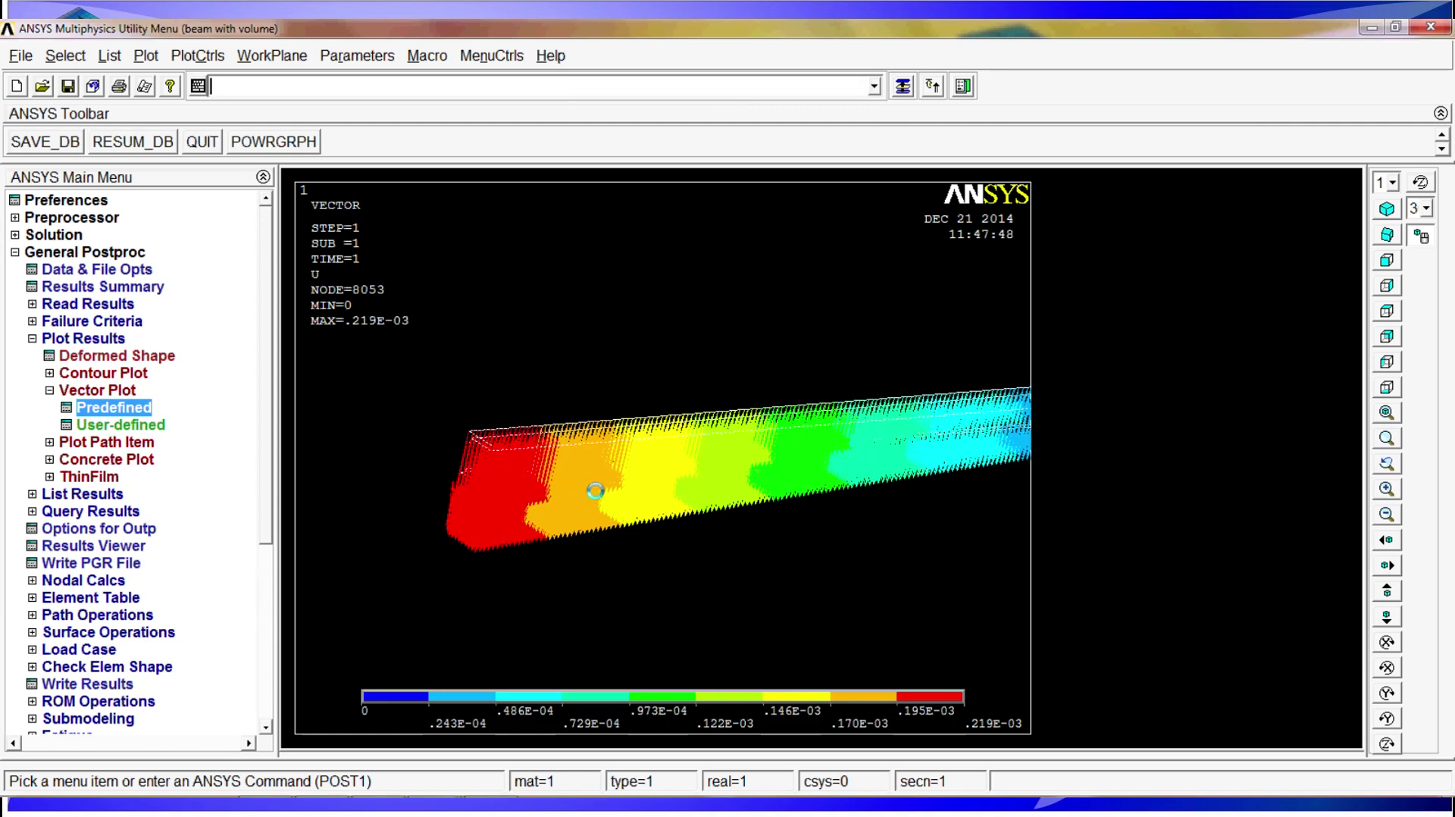
right_drag(637, 488, 478, 525)
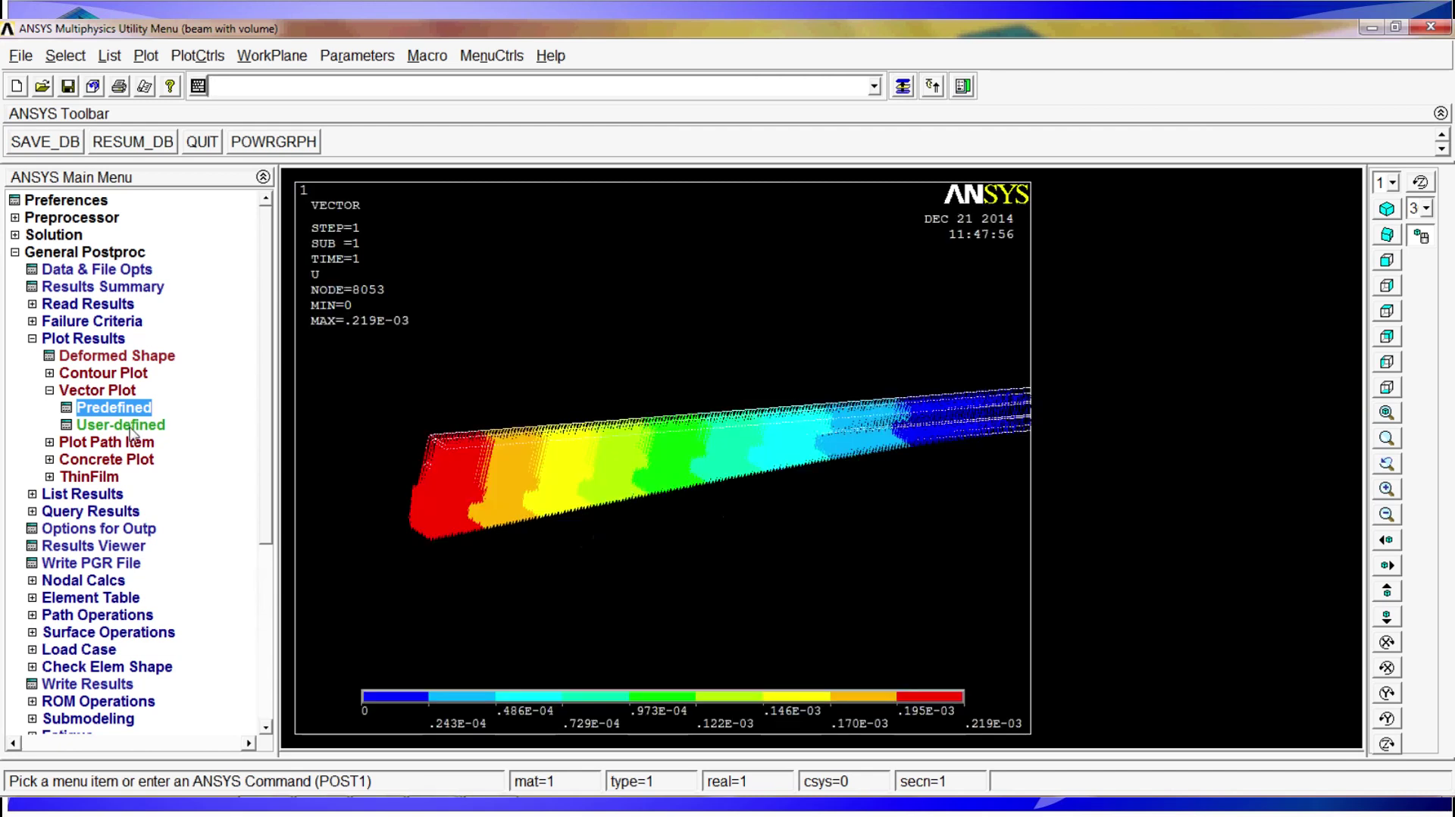
right_drag(739, 463, 734, 463)
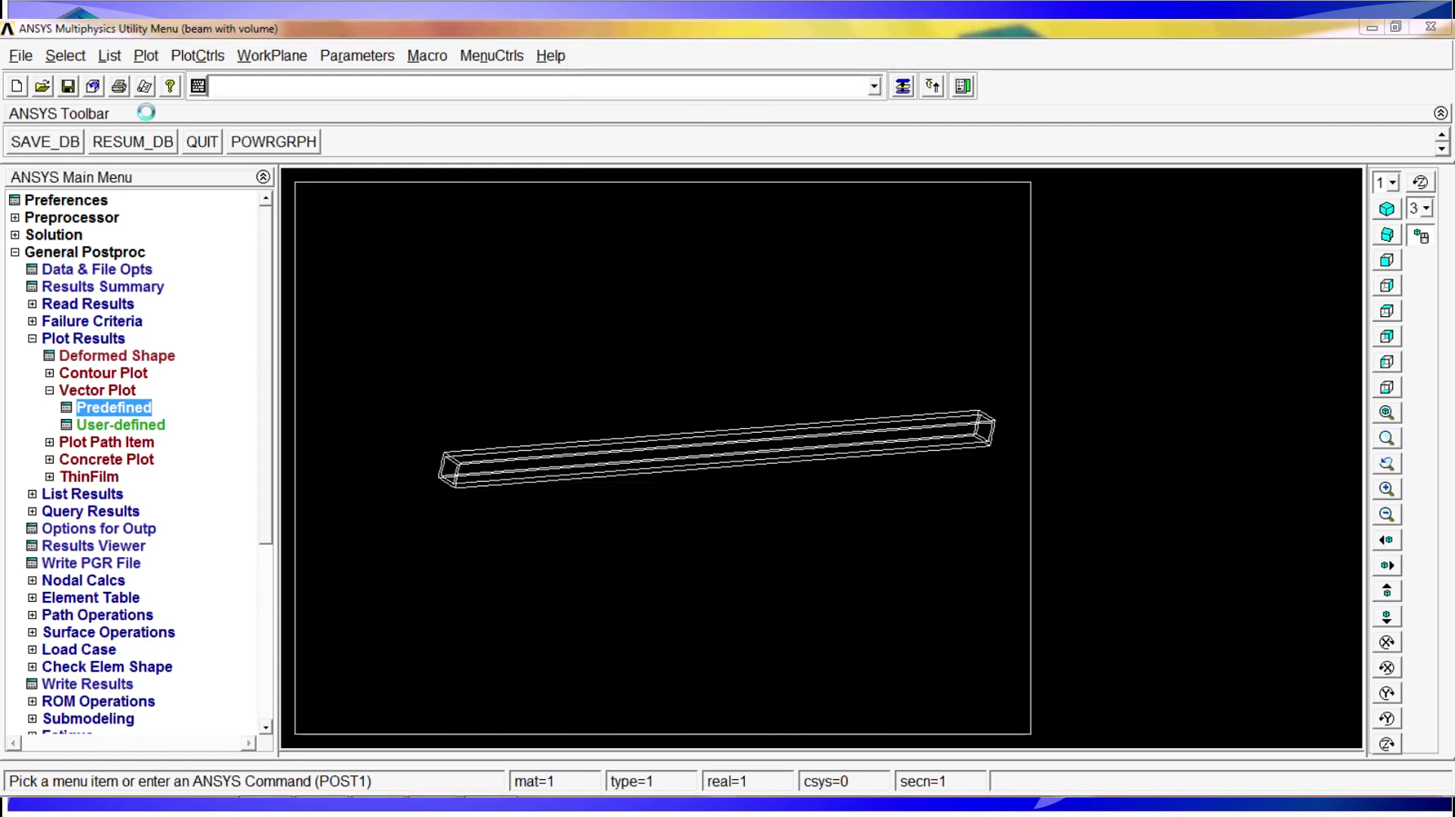
- Exit the session with the Quit - No Save! option
click(757, 446)
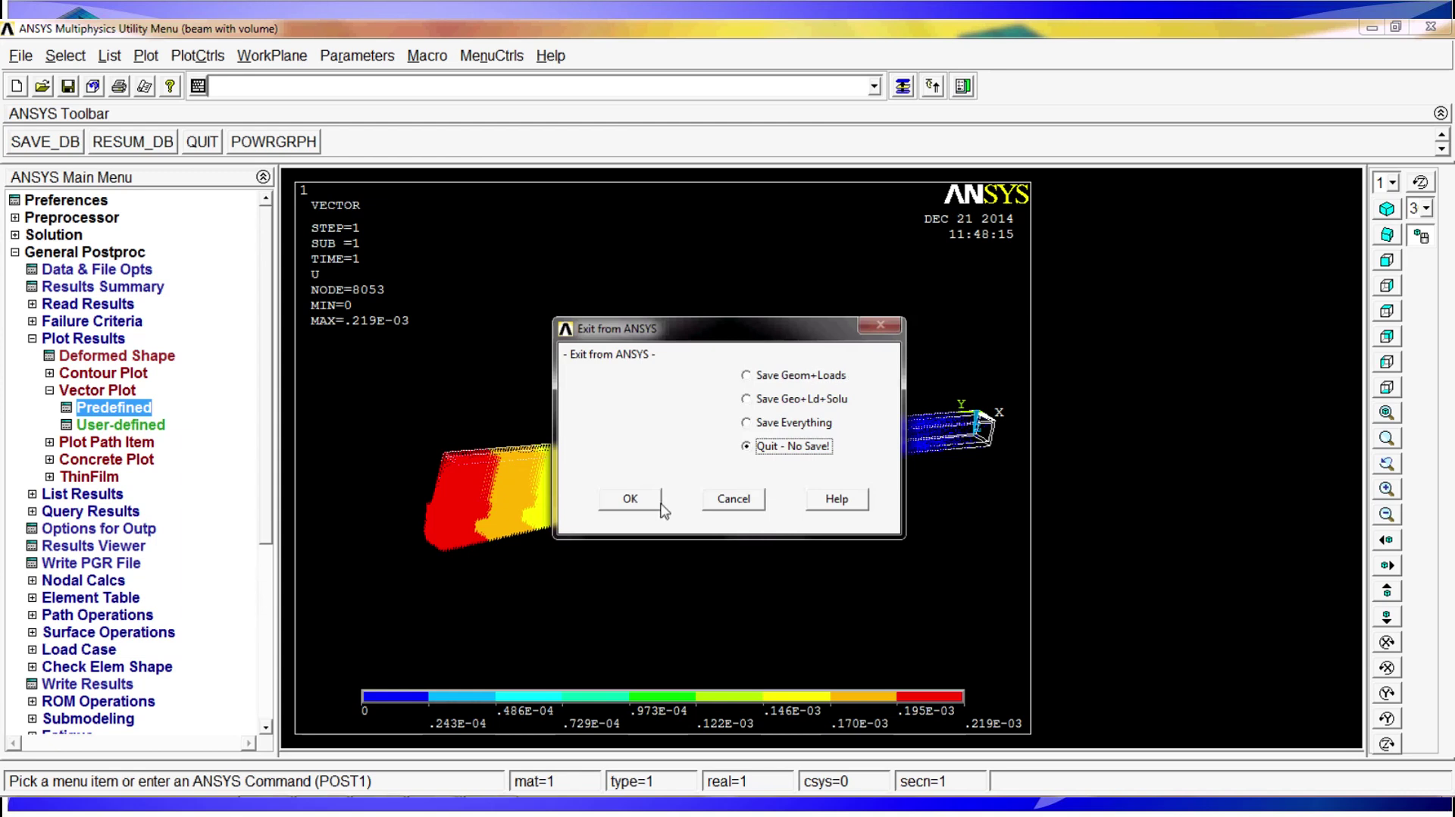
click(632, 502)
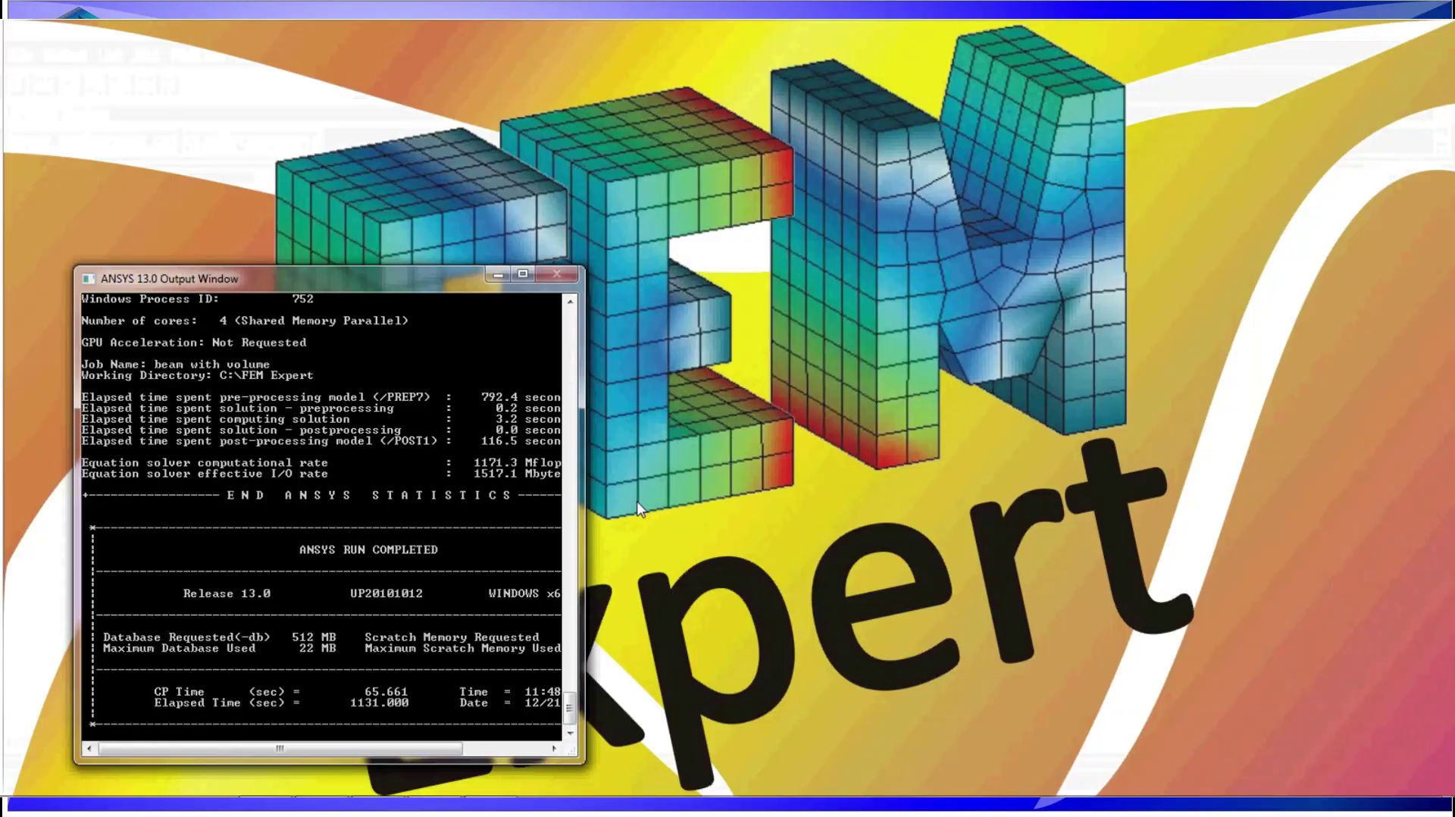